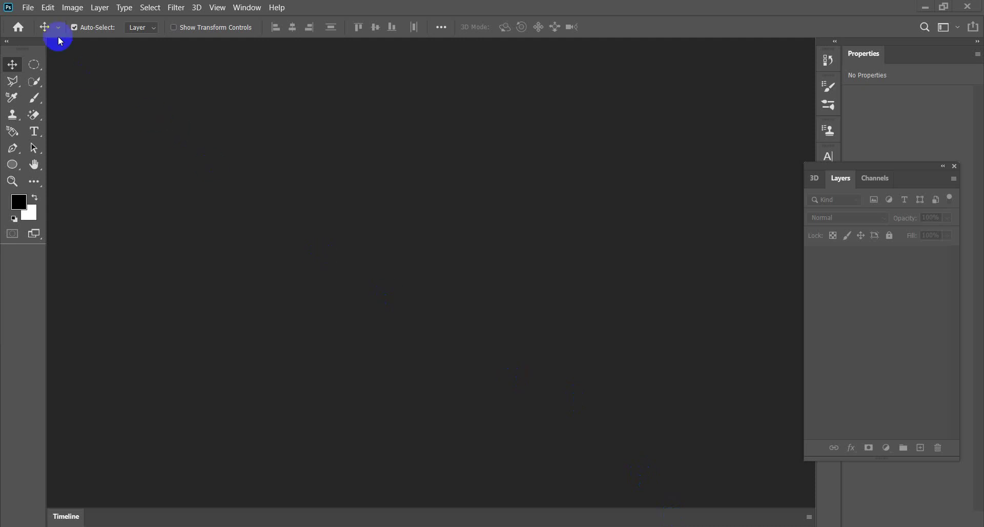
- Create a new 1280 × 720 px, 120 ppi document with a white background
{"action": "left_click", "coordinate": [27, 8]}
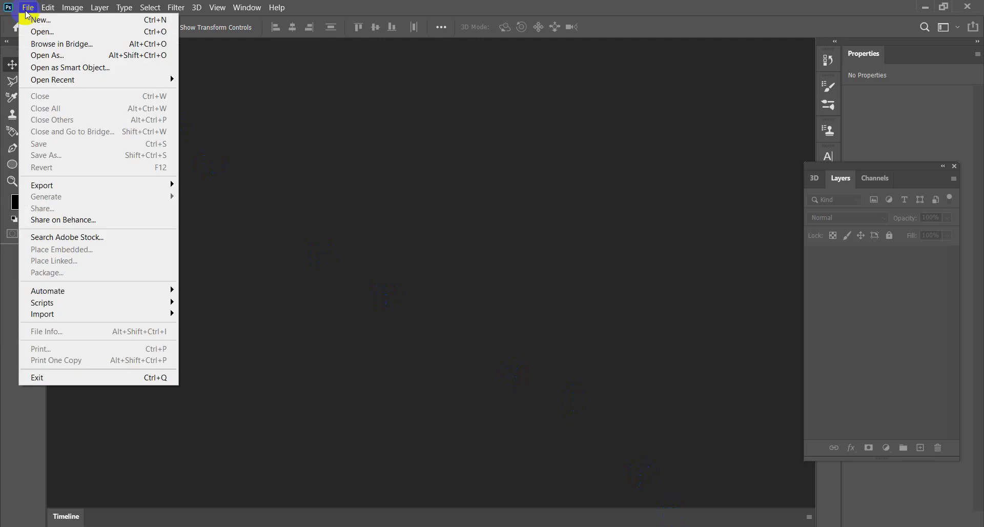
{"action": "left_click", "coordinate": [34, 20]}
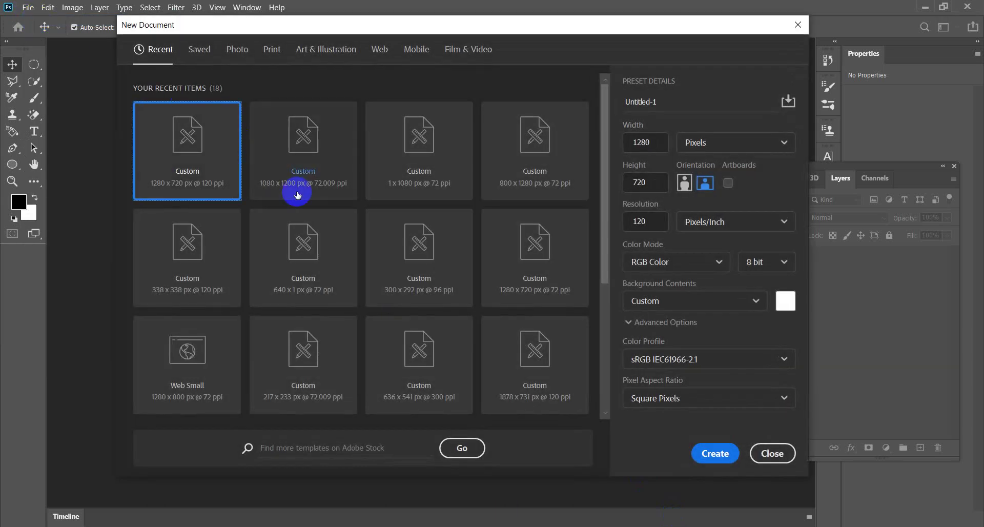
{"action": "left_click", "coordinate": [717, 454]}
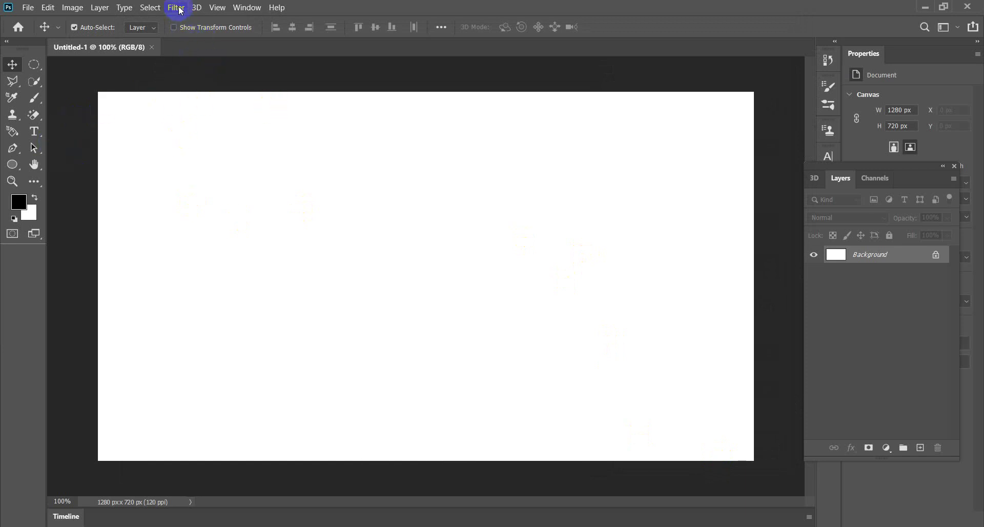
- Turn on the grid over the Untitled-1 canvas via View > Show > Grid
{"action": "left_click", "coordinate": [217, 7]}
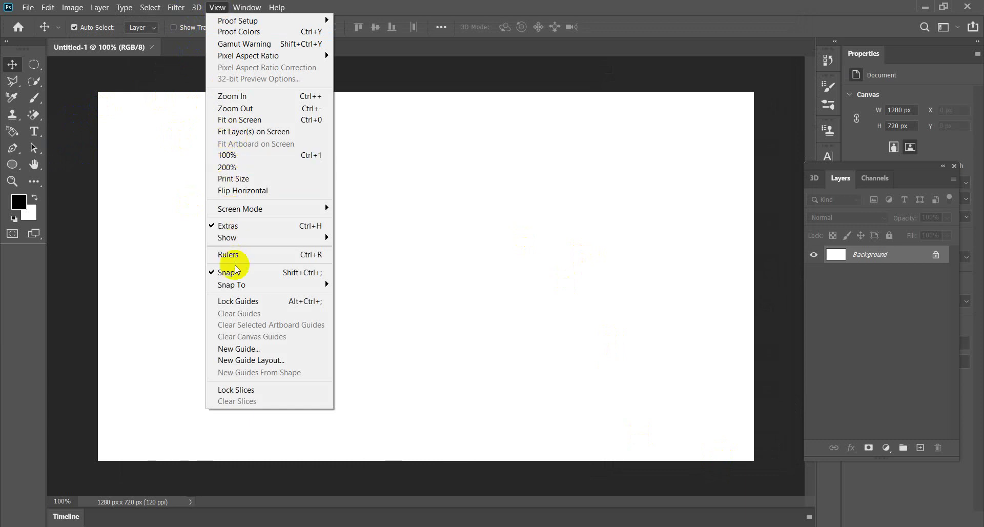
{"action": "mouse_move", "coordinate": [269, 238]}
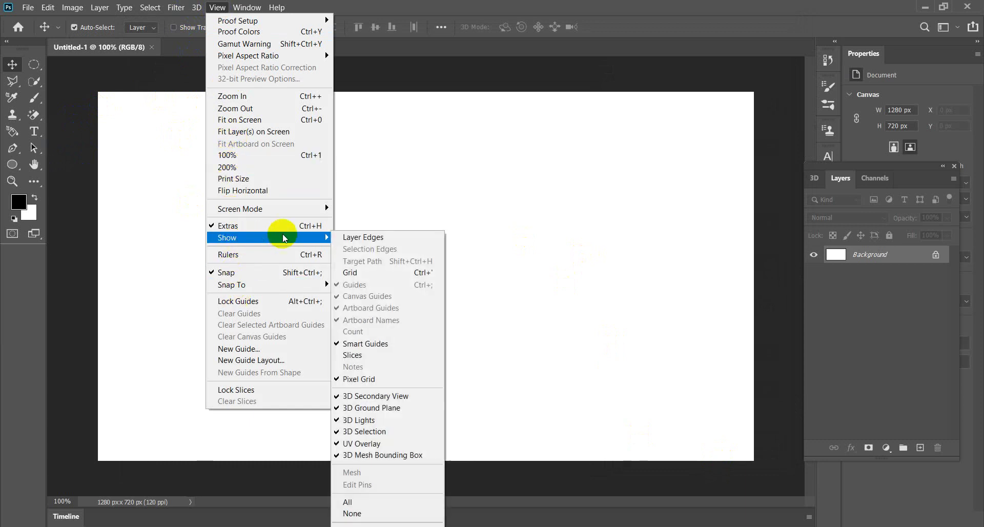
{"action": "left_click", "coordinate": [353, 273]}
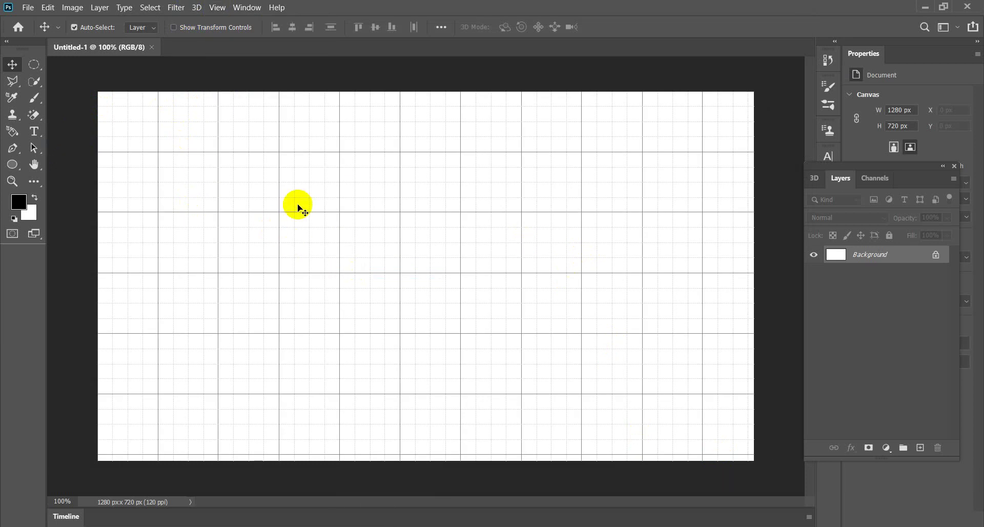
{"action": "left_click", "coordinate": [246, 7]}
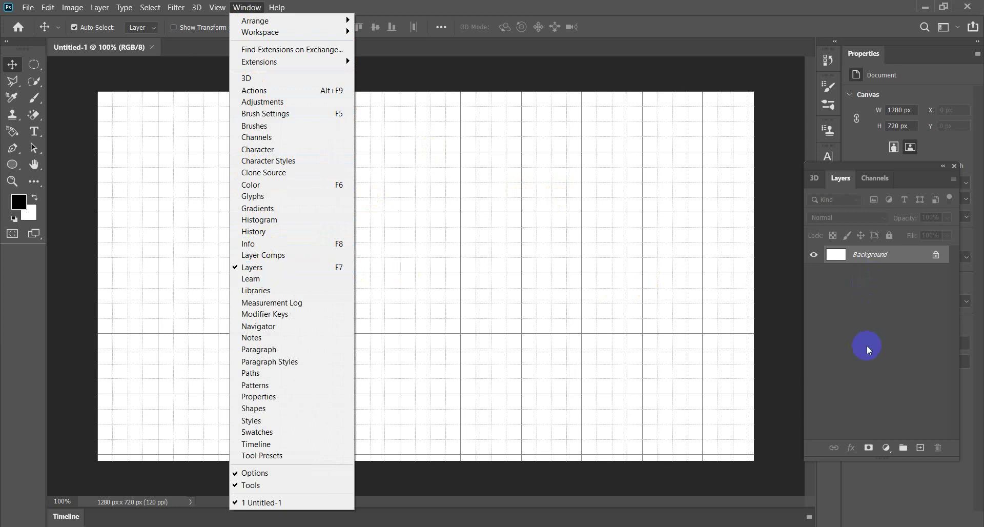
- On a new layer at 200% zoom, draw a black 119 px circle, Ellipse 1, upper left
{"action": "left_click", "coordinate": [921, 449]}
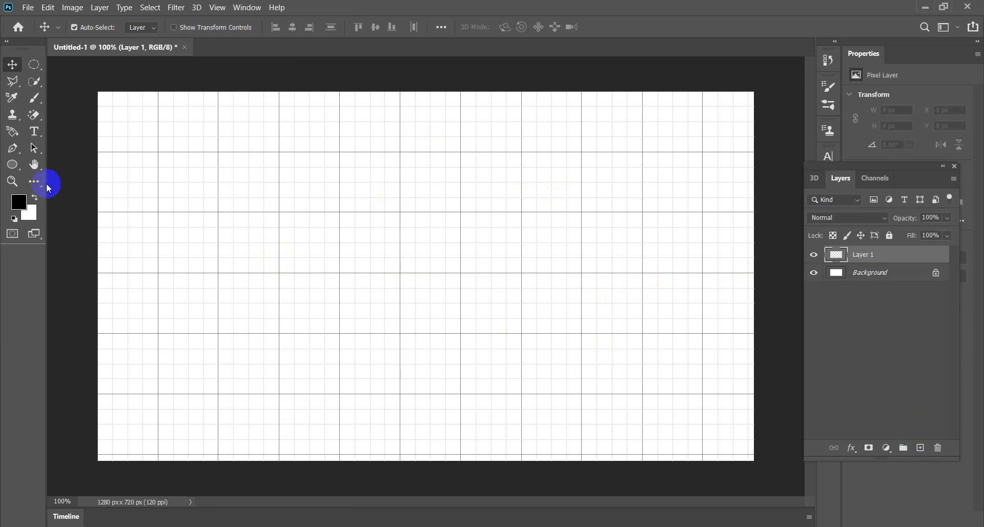
{"action": "left_click", "coordinate": [13, 165]}
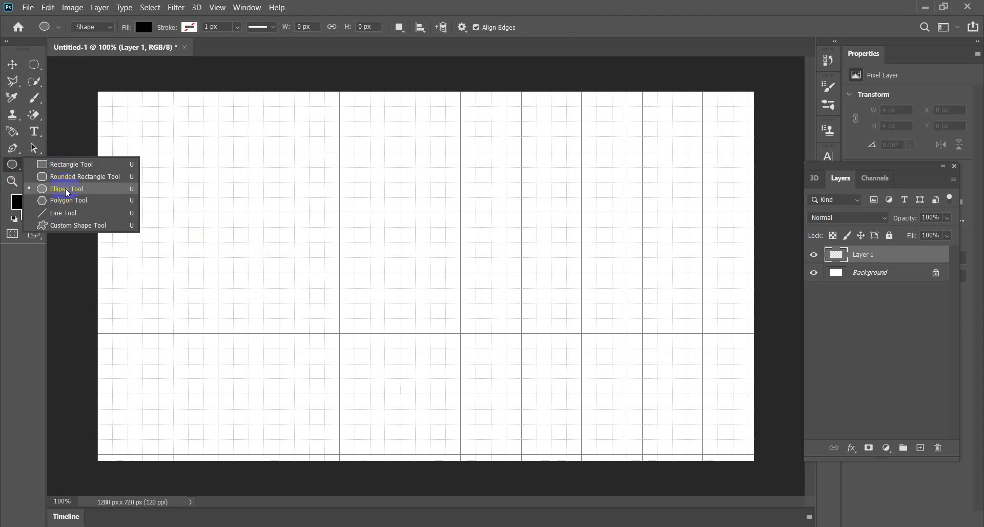
{"action": "left_click", "coordinate": [15, 165]}
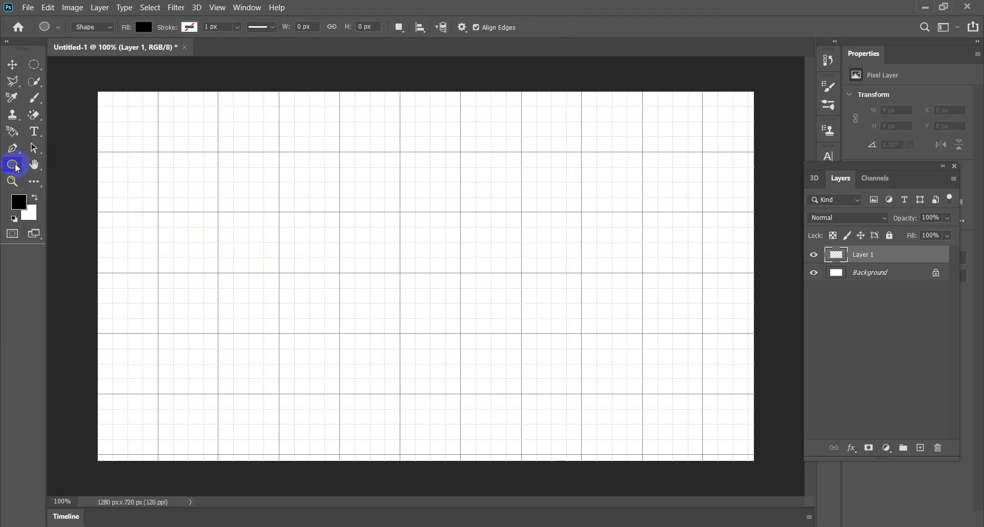
{"action": "right_click", "coordinate": [17, 168]}
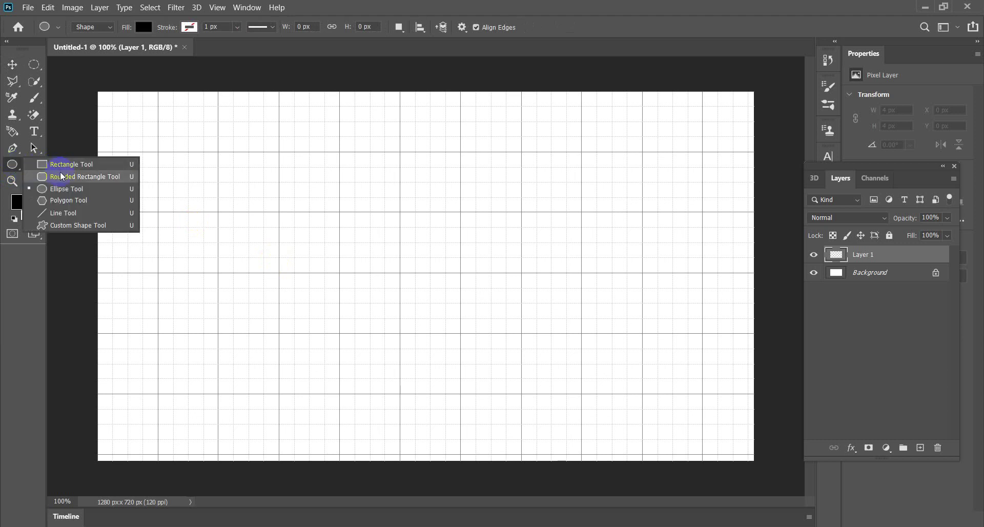
{"action": "left_click", "coordinate": [66, 188]}
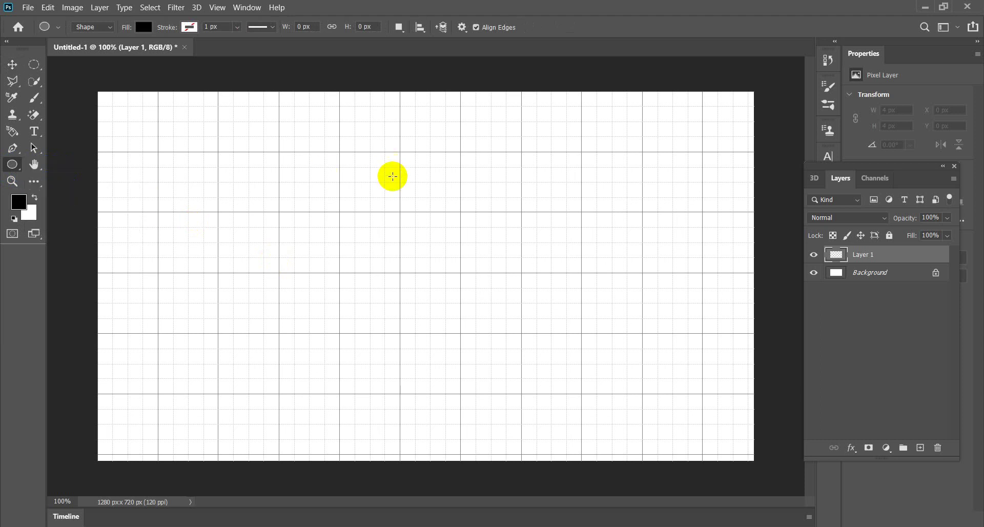
{"action": "key", "text": "ctrl+plus"}
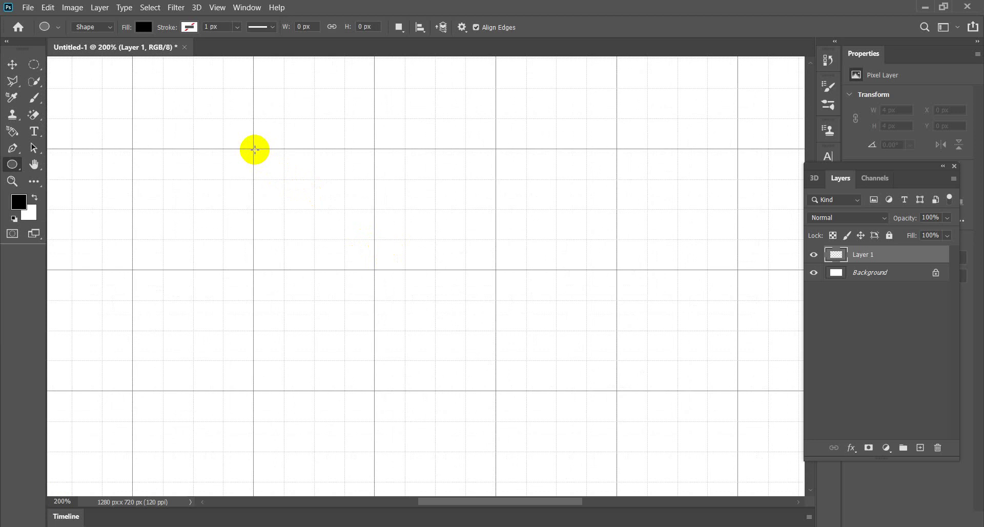
{"action": "mouse_move", "coordinate": [255, 150]}
{"action": "left_mouse_down"}
{"action": "mouse_move", "coordinate": [322, 256]}
{"action": "mouse_move", "coordinate": [372, 266]}
{"action": "left_mouse_up"}
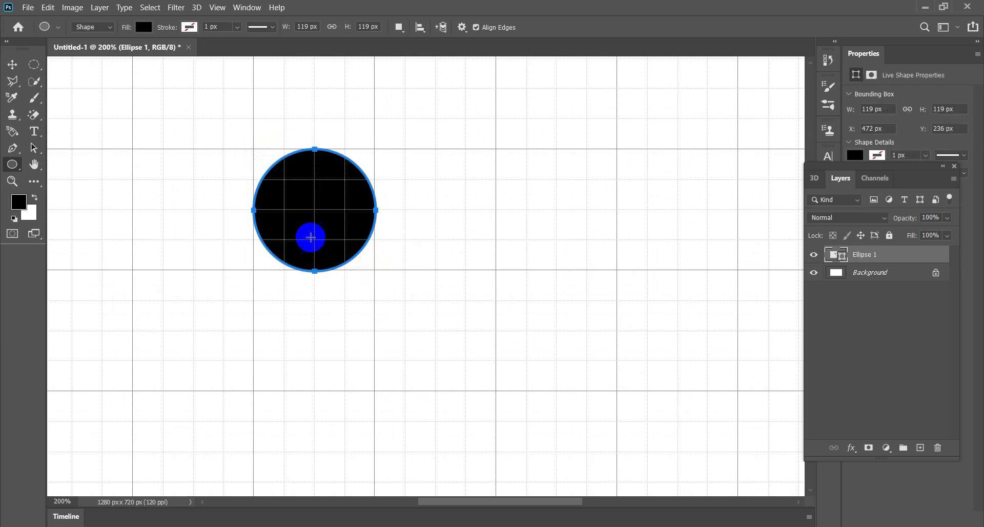
{"action": "right_click", "coordinate": [14, 164]}
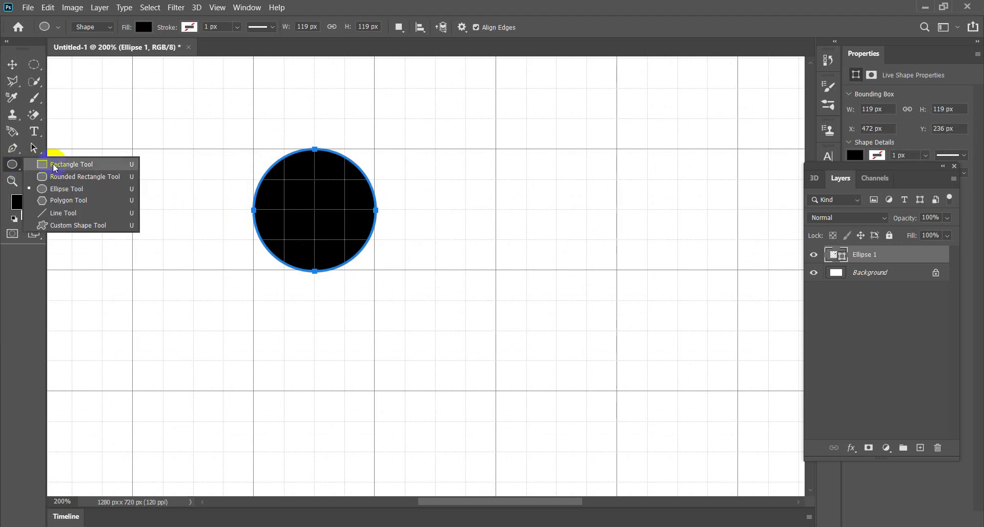
- Draw a 60 × 60 px square over the circle's top-left corner
{"action": "left_click", "coordinate": [55, 165]}
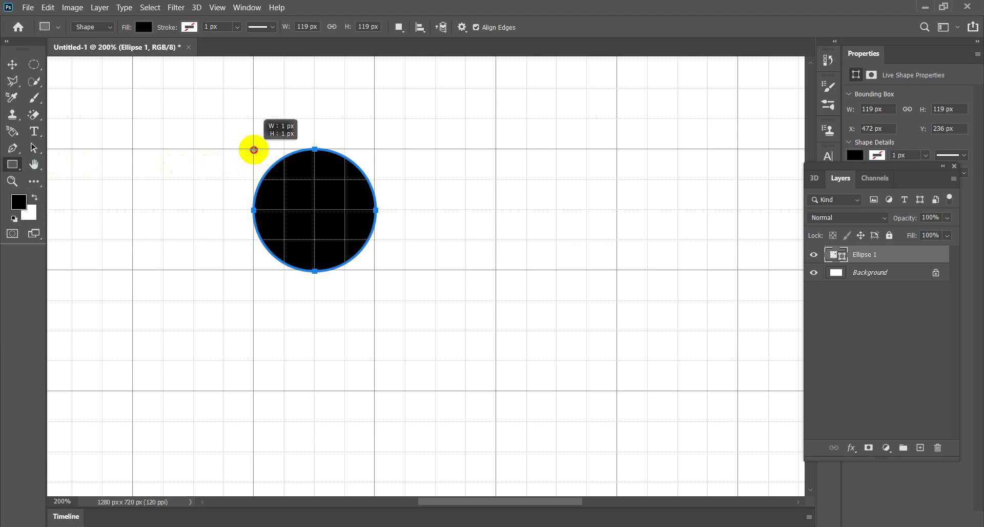
{"action": "mouse_move", "coordinate": [254, 150]}
{"action": "left_mouse_down"}
{"action": "mouse_move", "coordinate": [309, 190]}
{"action": "mouse_move", "coordinate": [315, 240]}
{"action": "mouse_move", "coordinate": [314, 199]}
{"action": "left_mouse_up"}
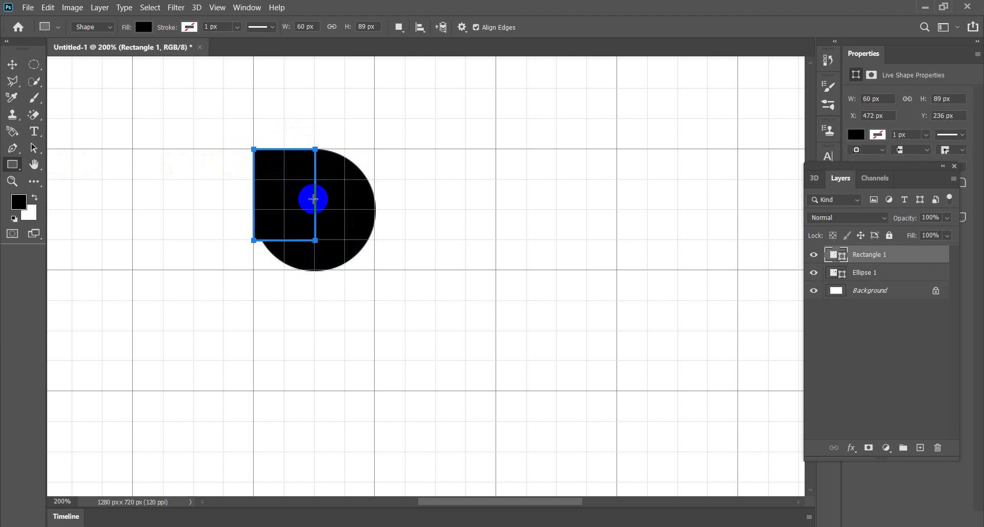
{"action": "key", "text": "Delete"}
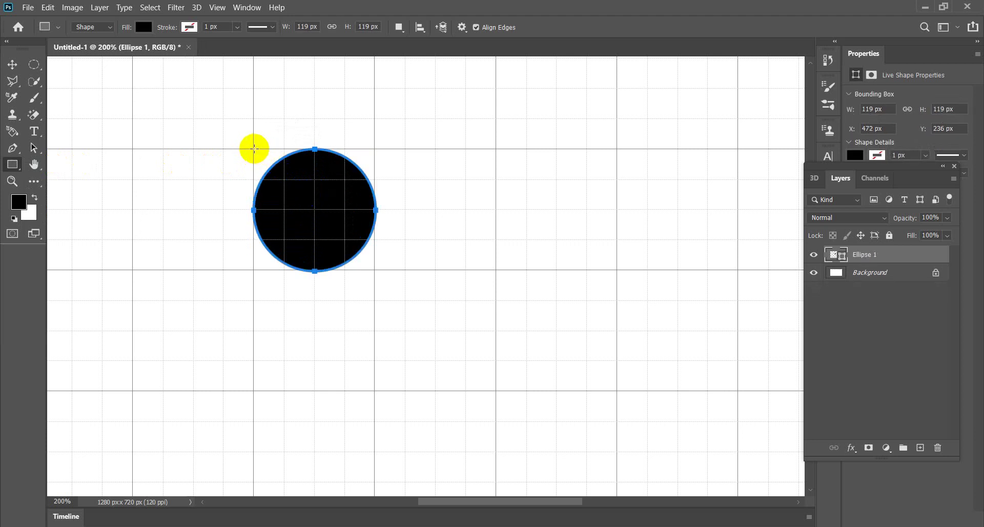
{"action": "left_click_drag", "start_coordinate": [254, 149], "coordinate": [310, 201]}
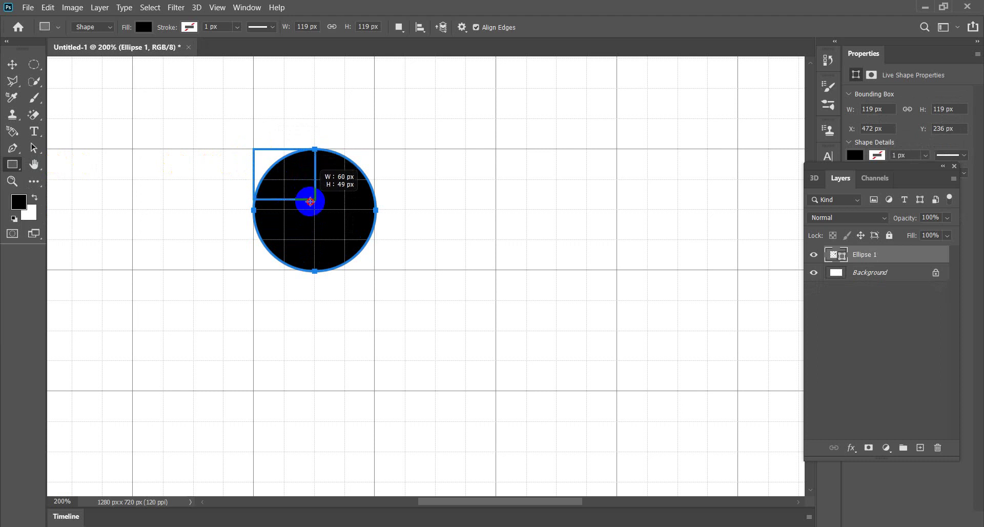
{"action": "left_click_drag", "start_coordinate": [310, 202], "coordinate": [310, 210]}
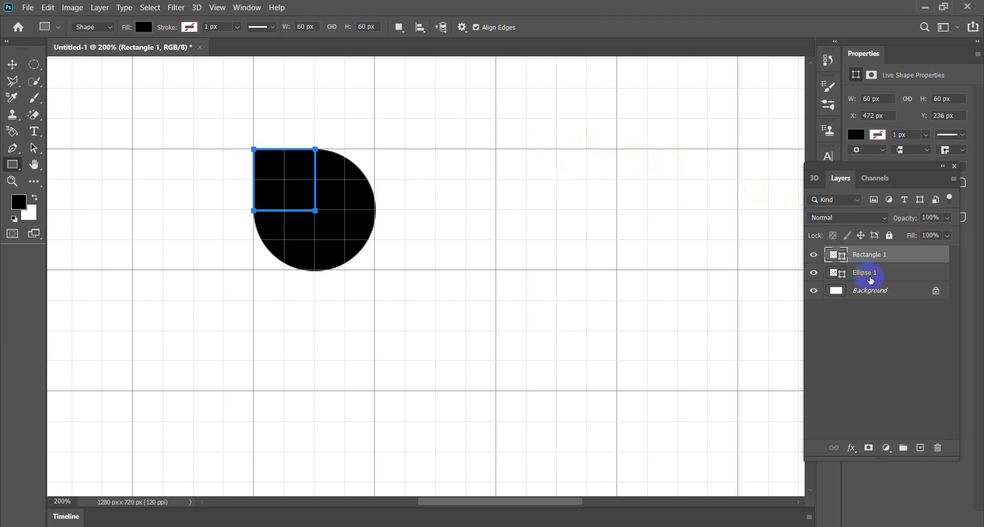
- Merge the square and circle layers into one teardrop layer, Rectangle 1
{"action": "left_click", "coordinate": [869, 274], "text": "shift"}
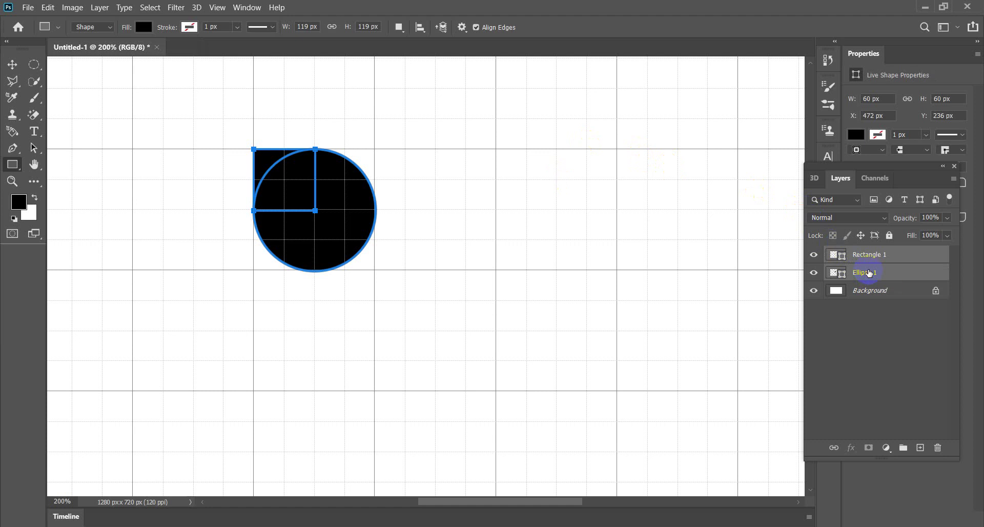
{"action": "key", "text": "ctrl+e"}
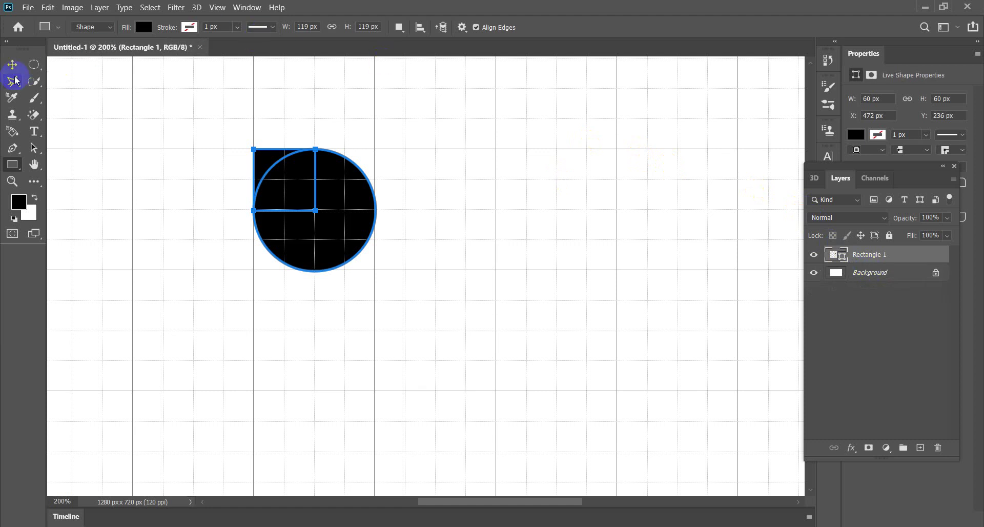
{"action": "left_click", "coordinate": [13, 64]}
{"action": "left_click_drag", "start_coordinate": [281, 177], "coordinate": [286, 182]}
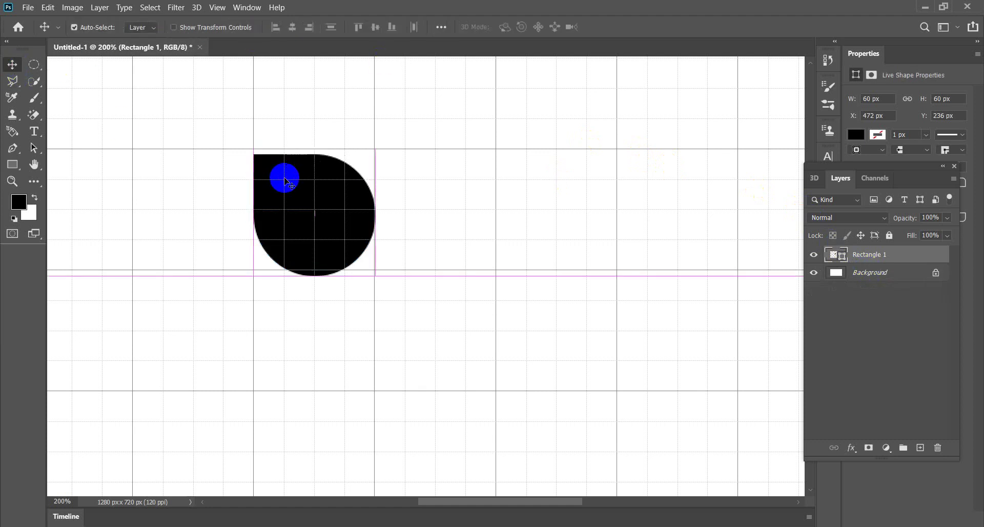
{"action": "key", "text": "ctrl"}
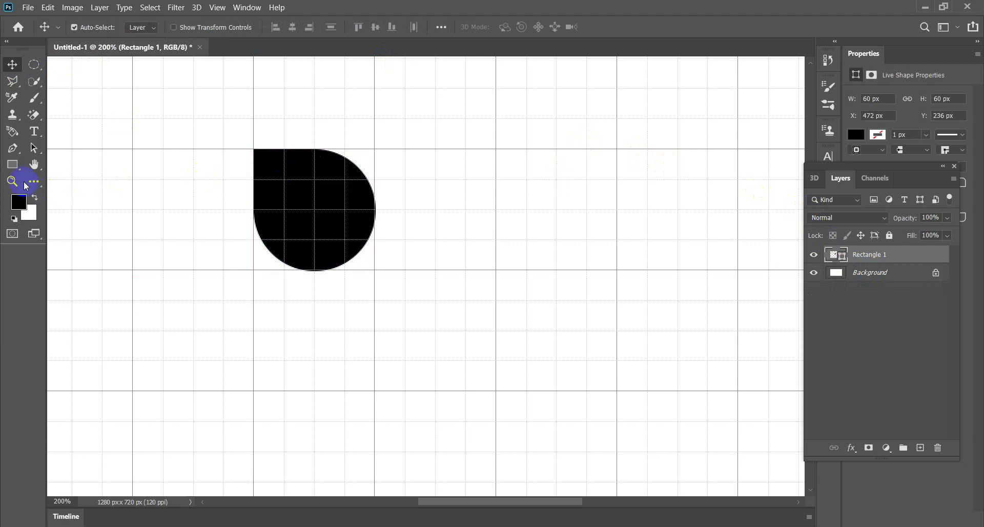
{"action": "left_click", "coordinate": [18, 167]}
- Set the Ellipse Tool fill to cyan, turning the teardrop cyan
{"action": "left_click", "coordinate": [18, 168]}
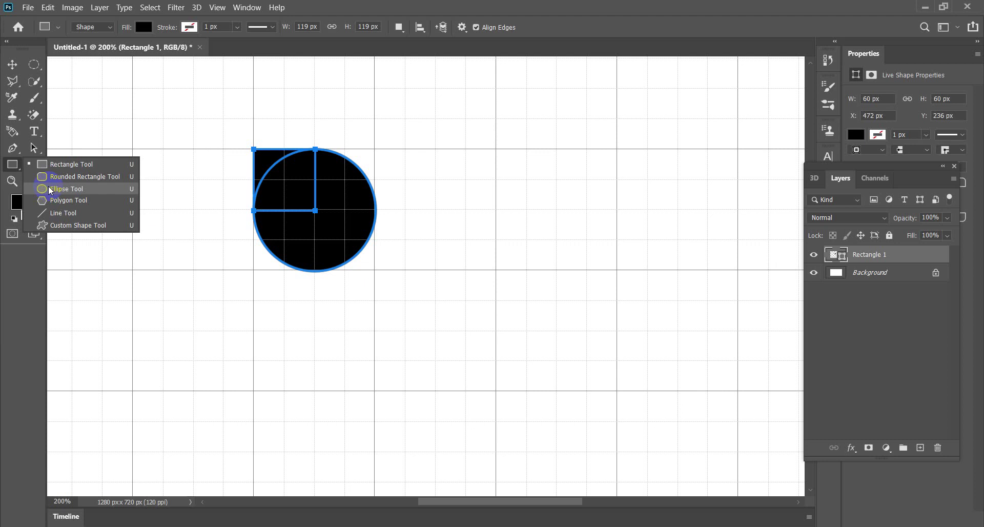
{"action": "left_click", "coordinate": [50, 189]}
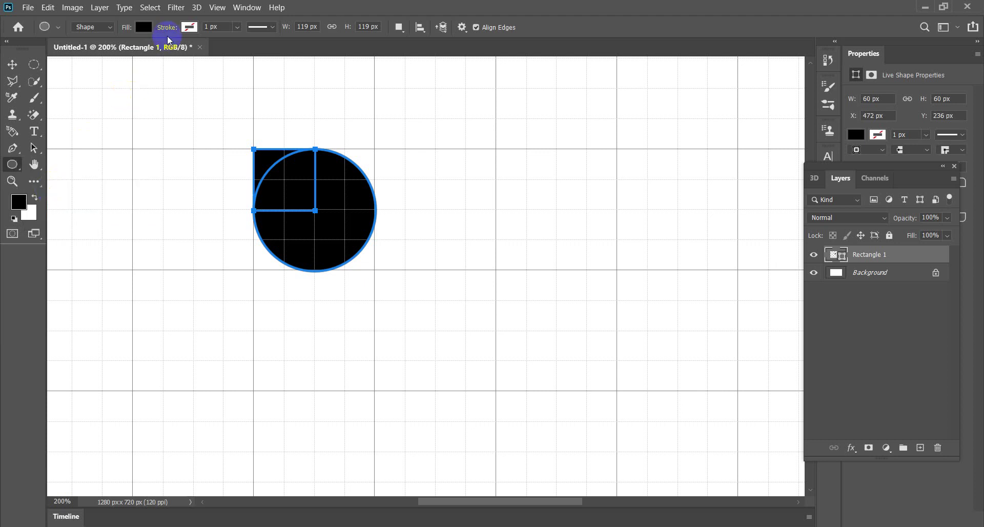
{"action": "left_click", "coordinate": [143, 27]}
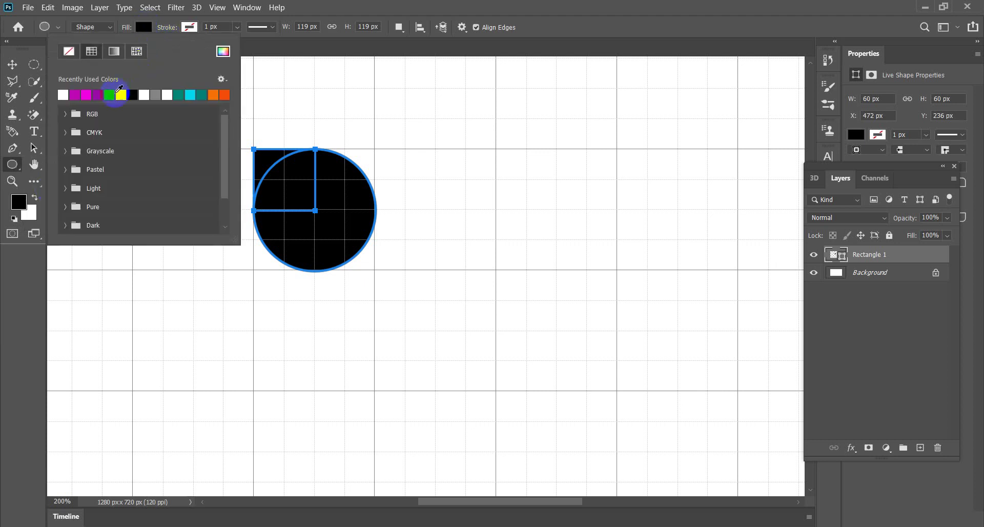
{"action": "left_click", "coordinate": [107, 94]}
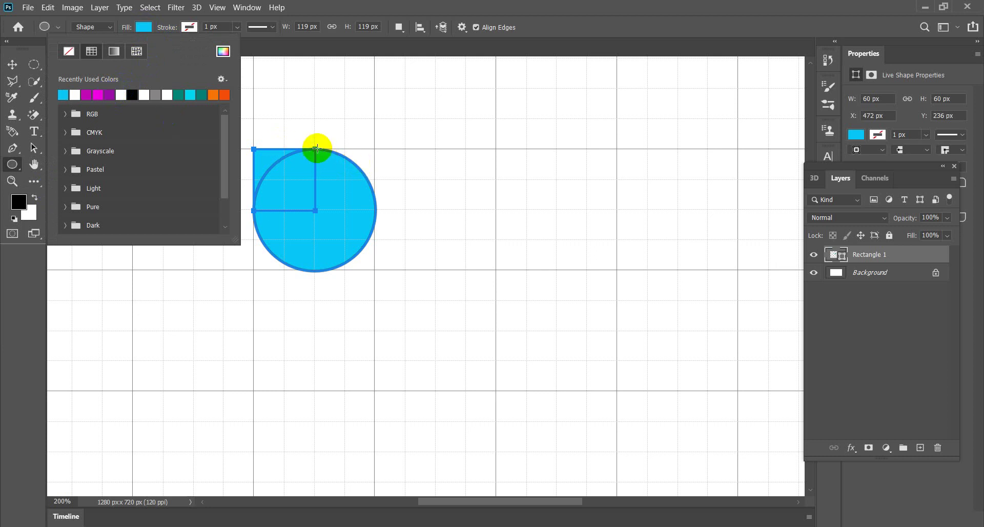
- Draw a 119 px cyan circle overlapping the teardrop's right side
{"action": "left_click_drag", "start_coordinate": [316, 149], "coordinate": [358, 182]}
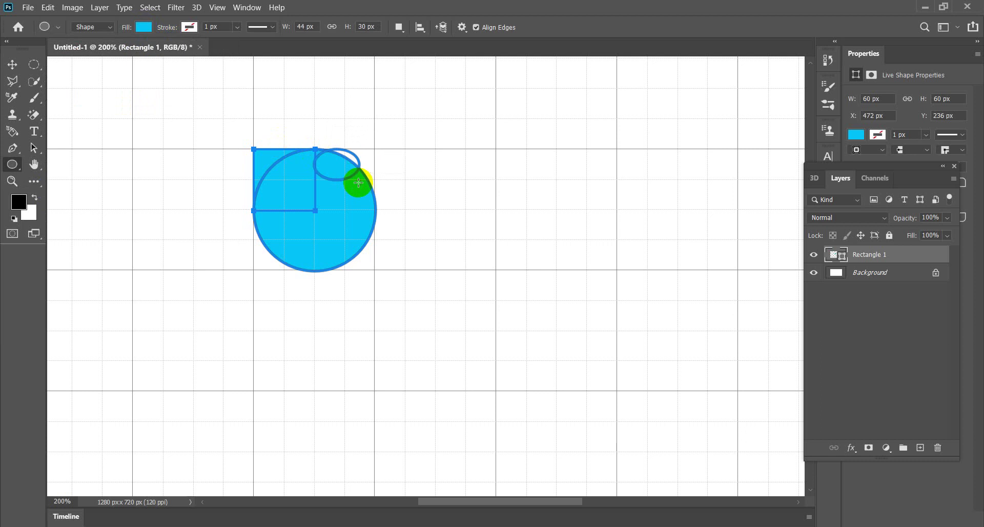
{"action": "key", "text": "Escape"}
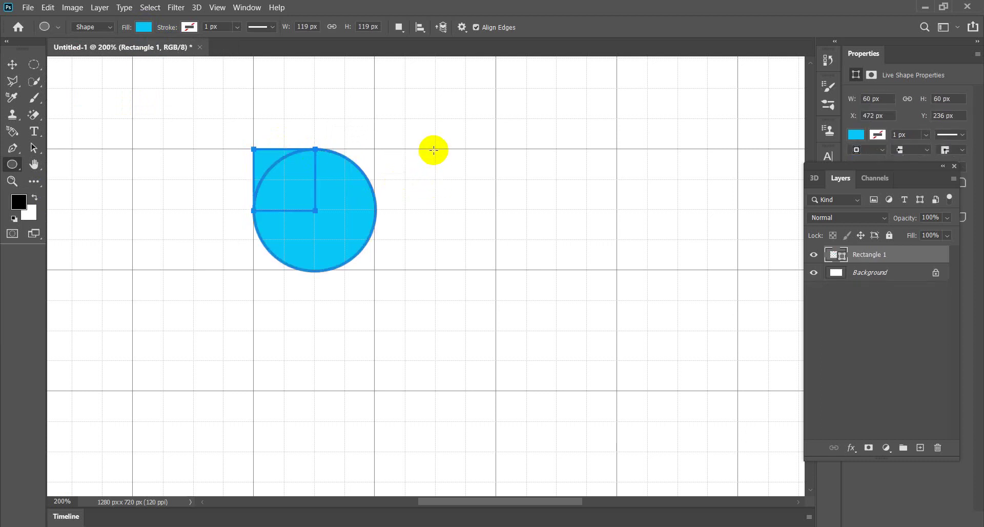
{"action": "left_click_drag", "start_coordinate": [434, 151], "coordinate": [363, 276]}
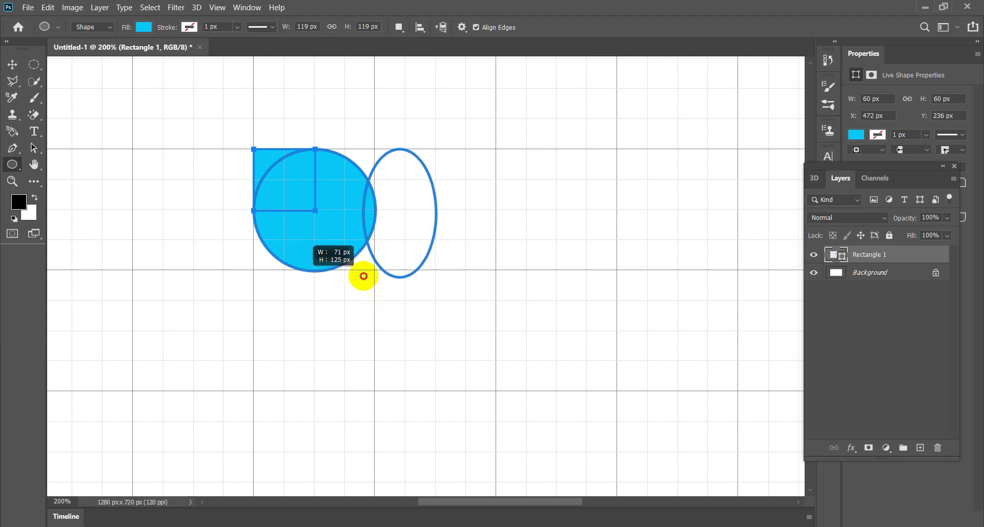
{"action": "left_click_drag", "start_coordinate": [363, 276], "coordinate": [317, 267]}
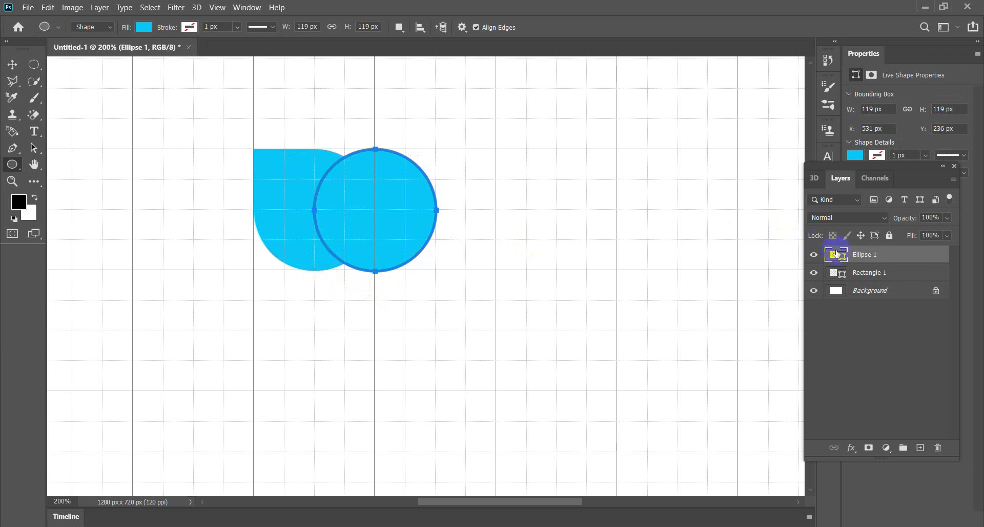
- Select the circle's outline, hide it, rasterize Rectangle 1 and erase the circular bite
{"action": "left_click", "coordinate": [860, 259]}
{"action": "left_click", "coordinate": [835, 256], "text": "ctrl"}
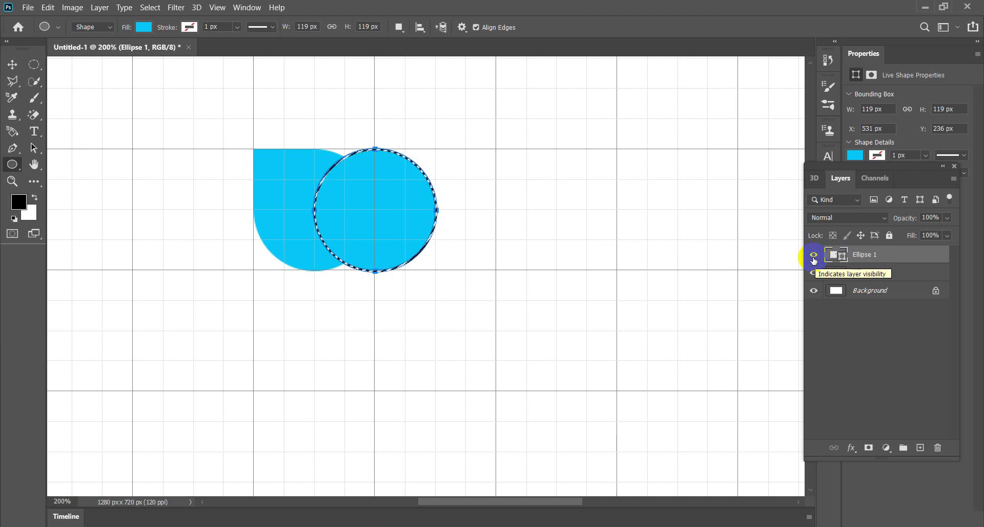
{"action": "left_click", "coordinate": [813, 255]}
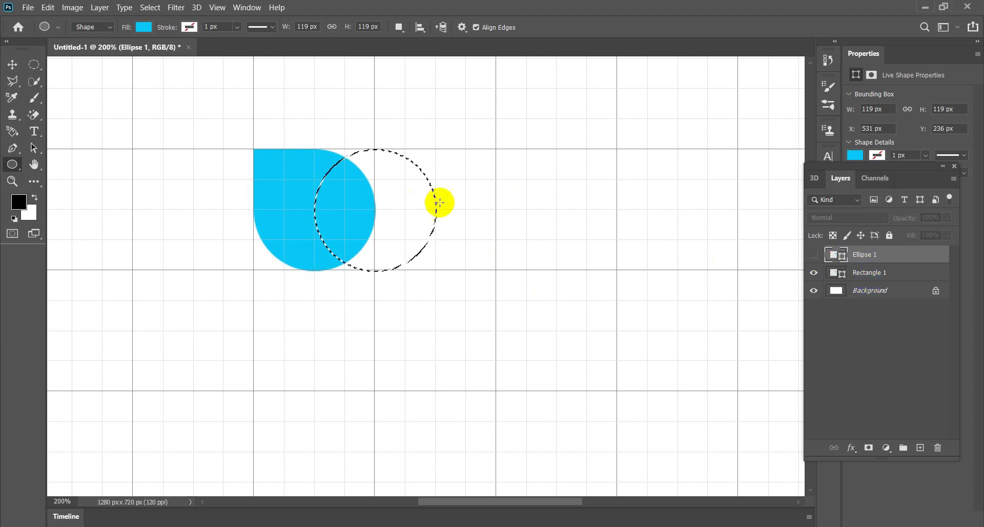
{"action": "left_click", "coordinate": [873, 274]}
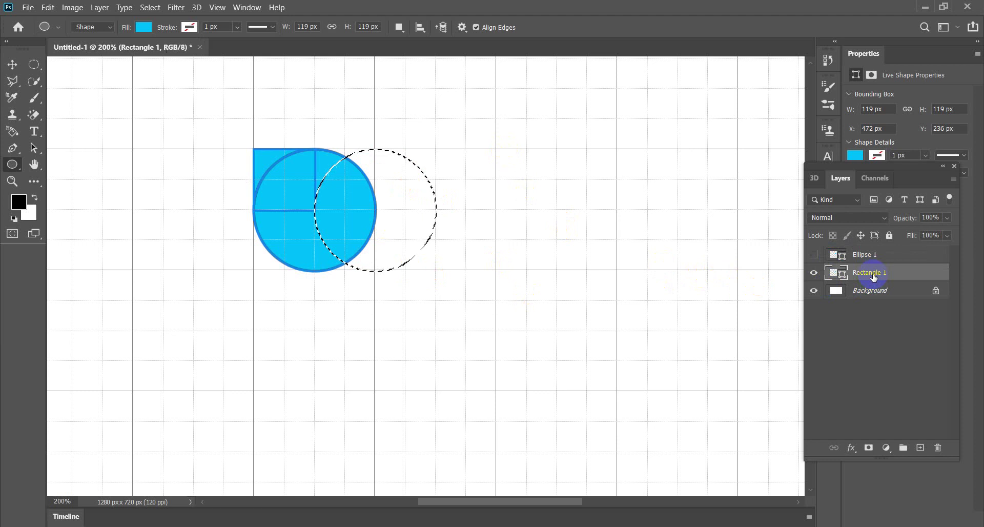
{"action": "right_click", "coordinate": [875, 278]}
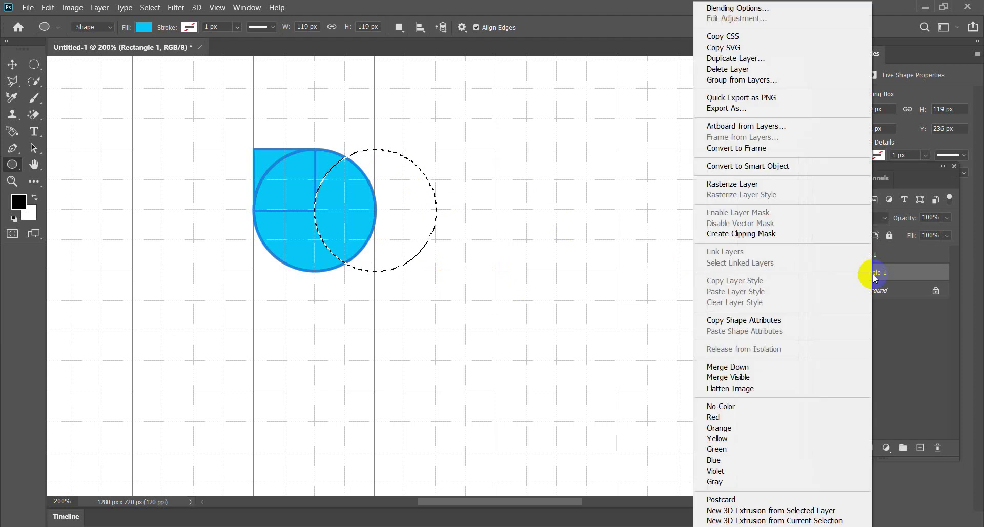
{"action": "left_click", "coordinate": [756, 184]}
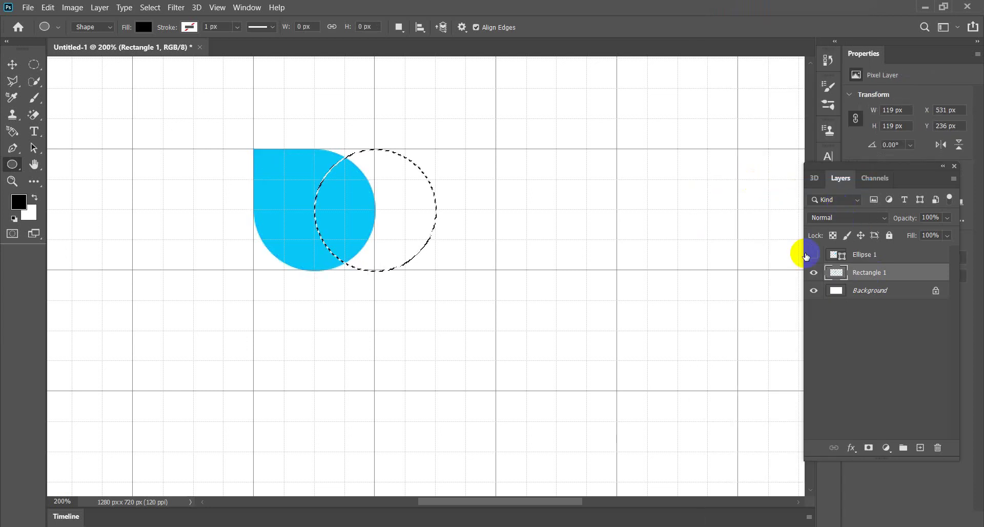
{"action": "key", "text": "Delete"}
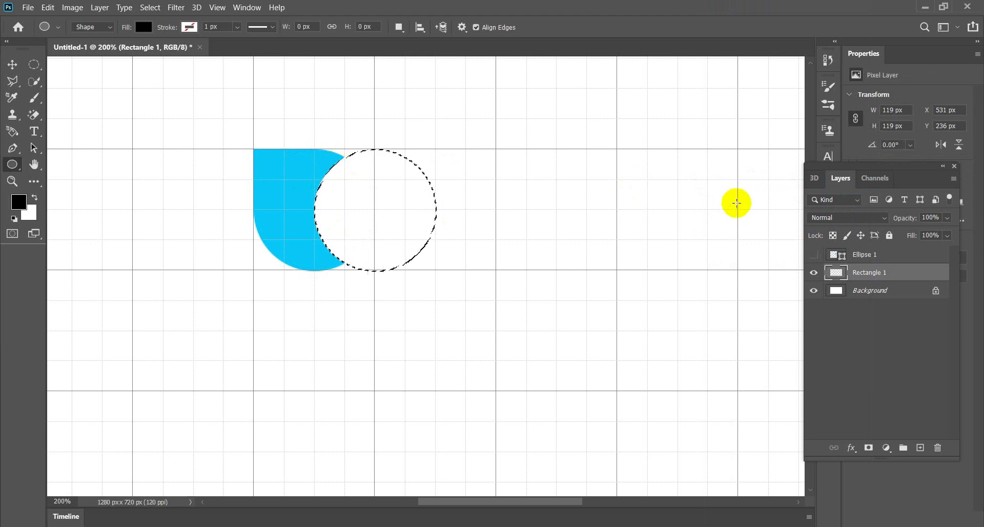
- Delete the Ellipse 1 layer and confirm with Yes
{"action": "left_click", "coordinate": [855, 255]}
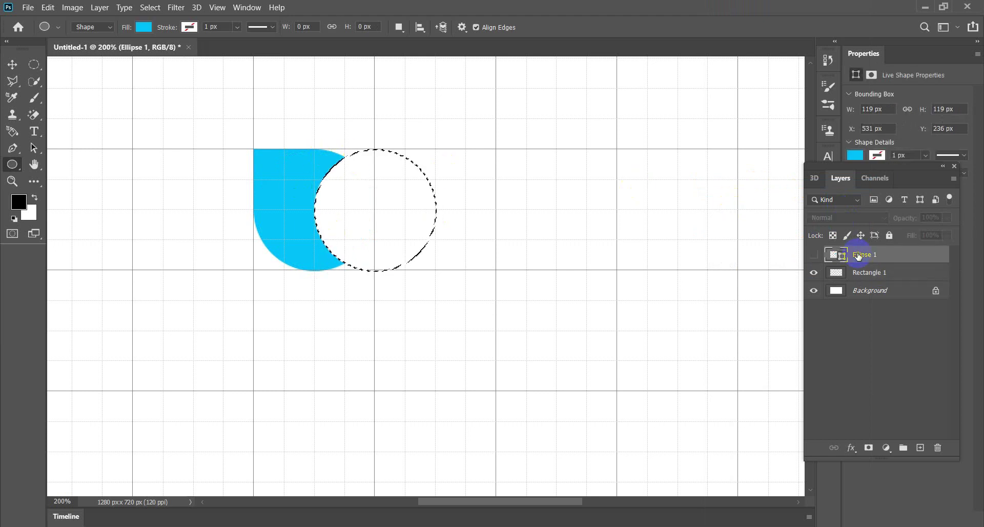
{"action": "right_click", "coordinate": [856, 255]}
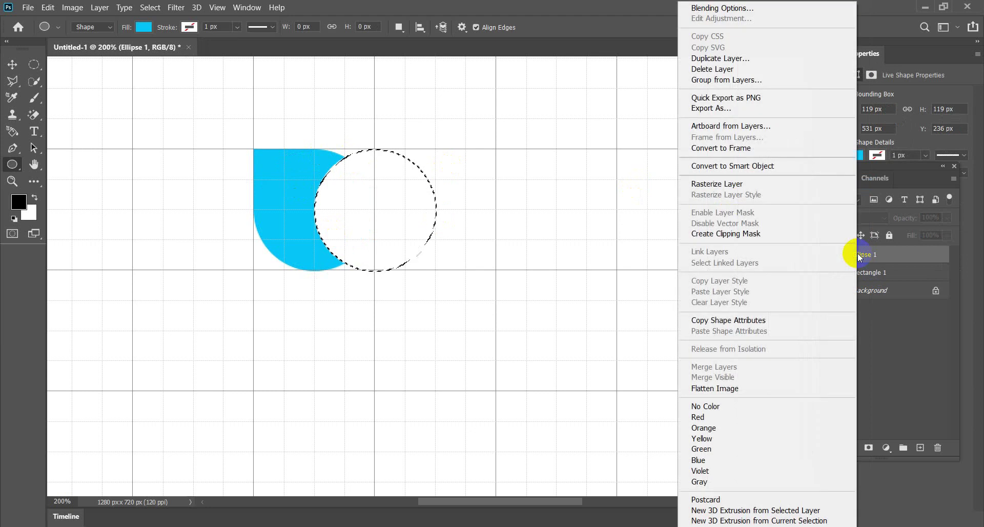
{"action": "left_click", "coordinate": [887, 254]}
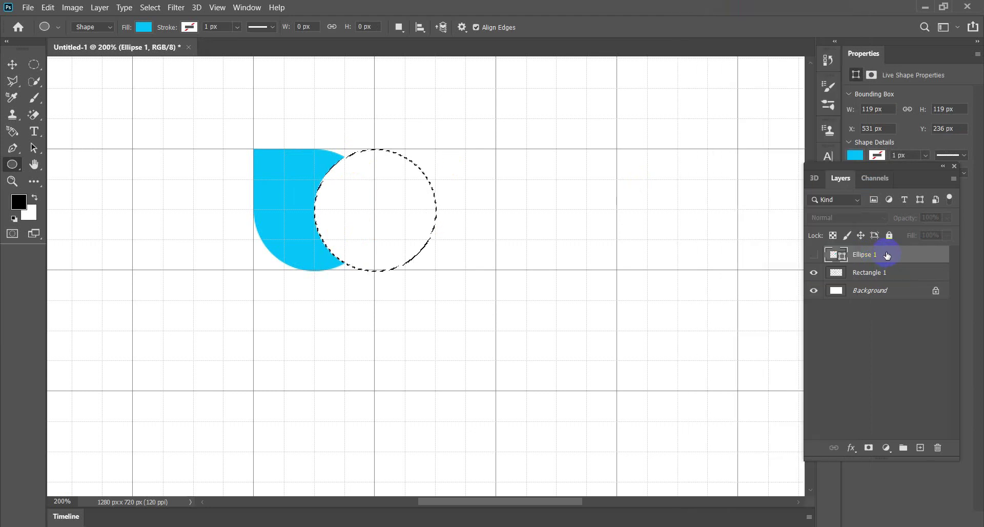
{"action": "left_click", "coordinate": [936, 449]}
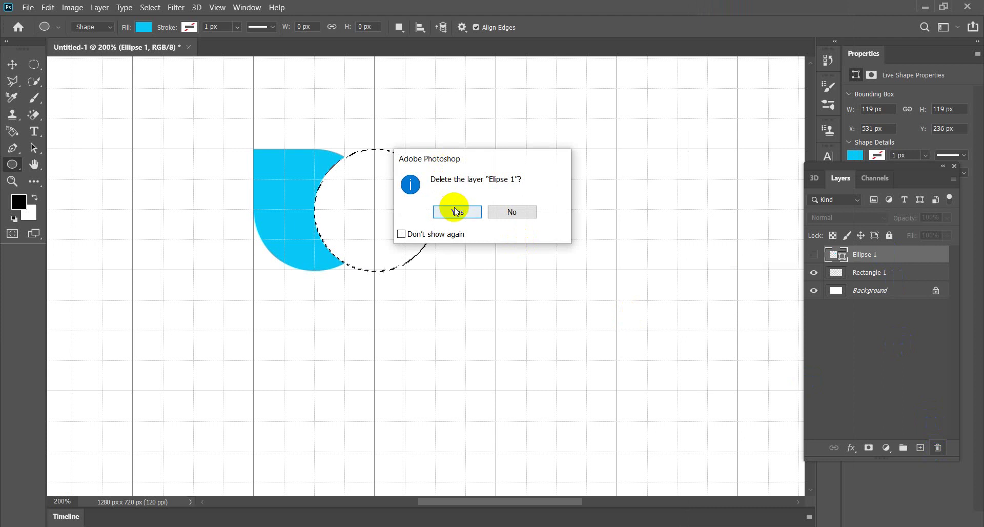
{"action": "left_click", "coordinate": [454, 212]}
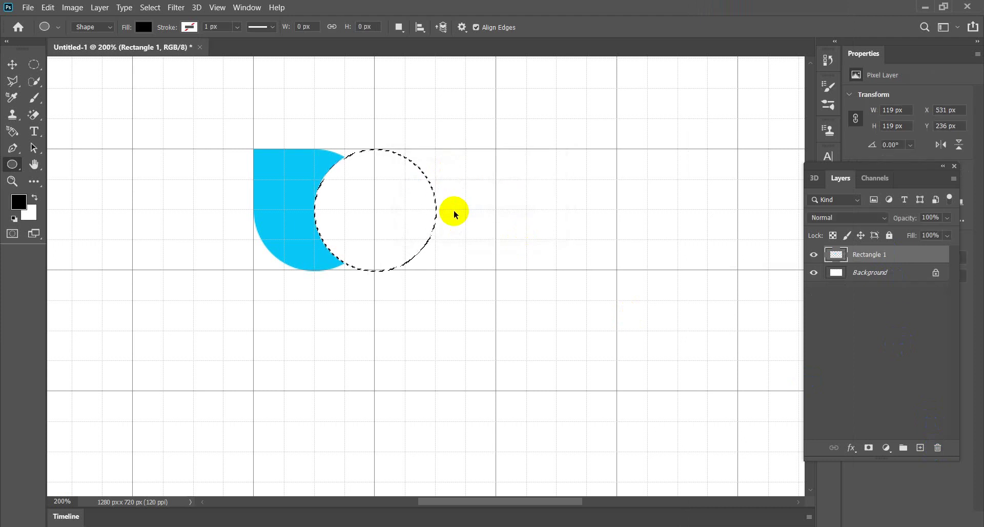
- Deselect and duplicate Rectangle 1 into a Rectangle 1 copy layer
{"action": "key", "text": "ctrl+d"}
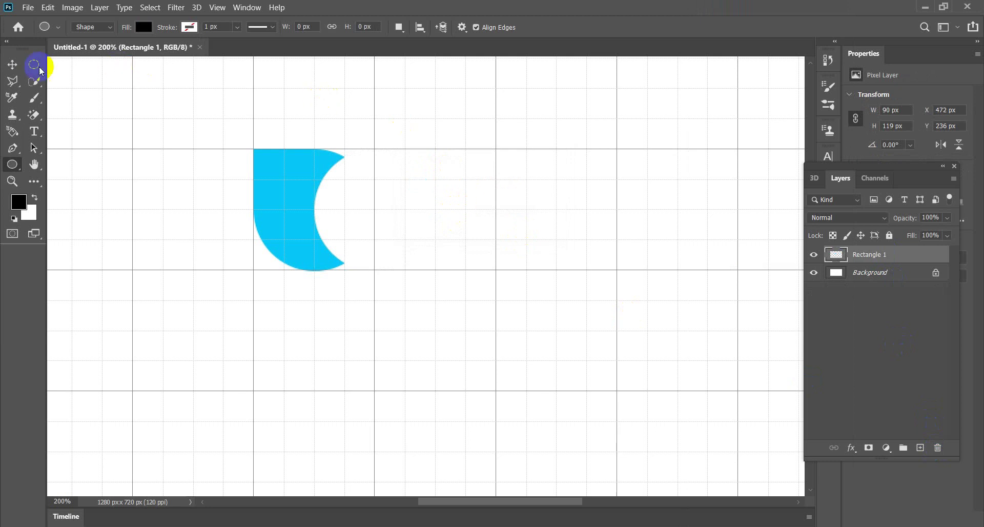
{"action": "left_click", "coordinate": [12, 64]}
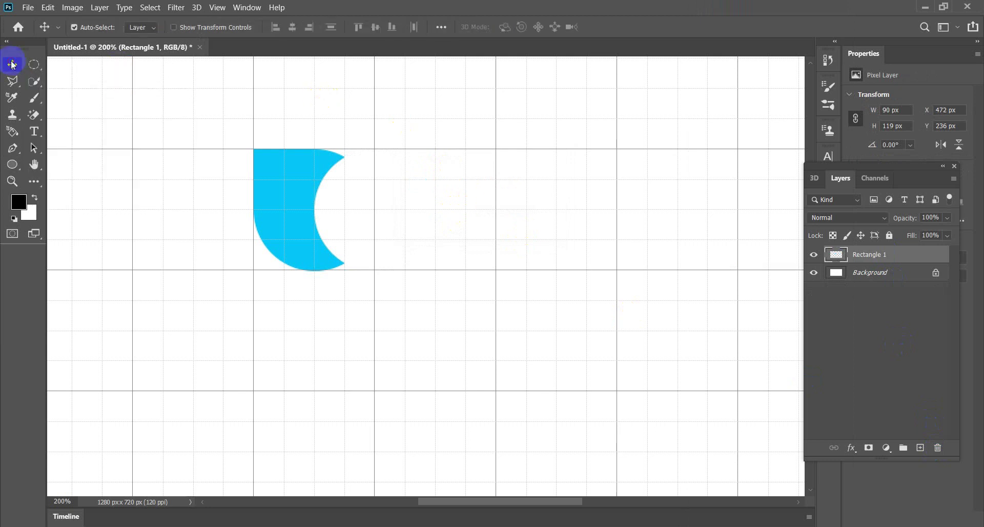
{"action": "left_click", "coordinate": [874, 250]}
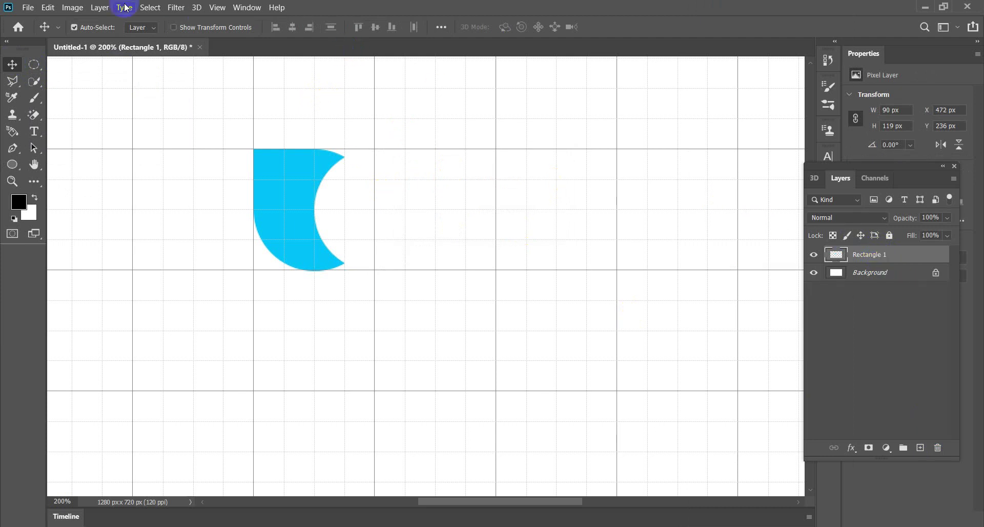
{"action": "left_click", "coordinate": [98, 8]}
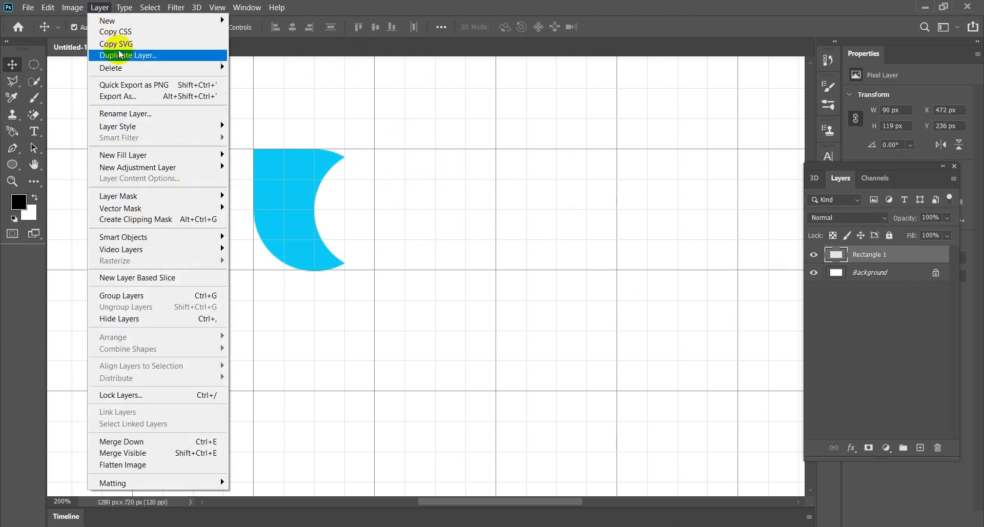
{"action": "left_click", "coordinate": [871, 259]}
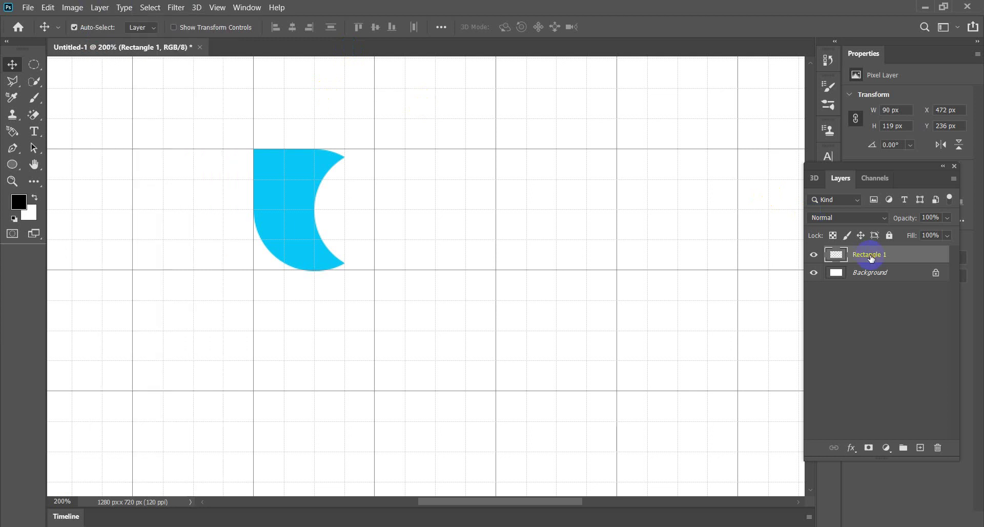
{"action": "key", "text": "ctrl+j"}
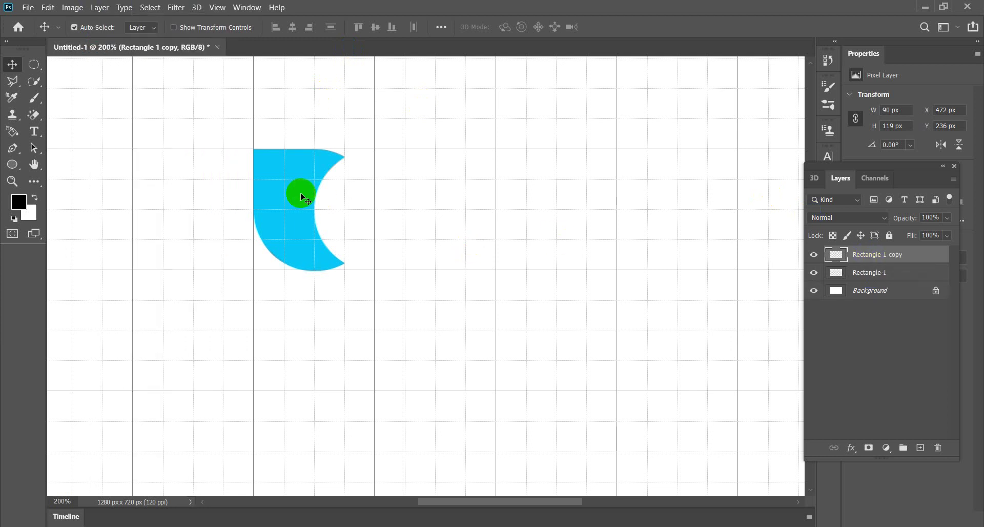
- Rotate the copy 90° and place it right of the original, bite facing down
{"action": "key", "text": "ctrl+t"}
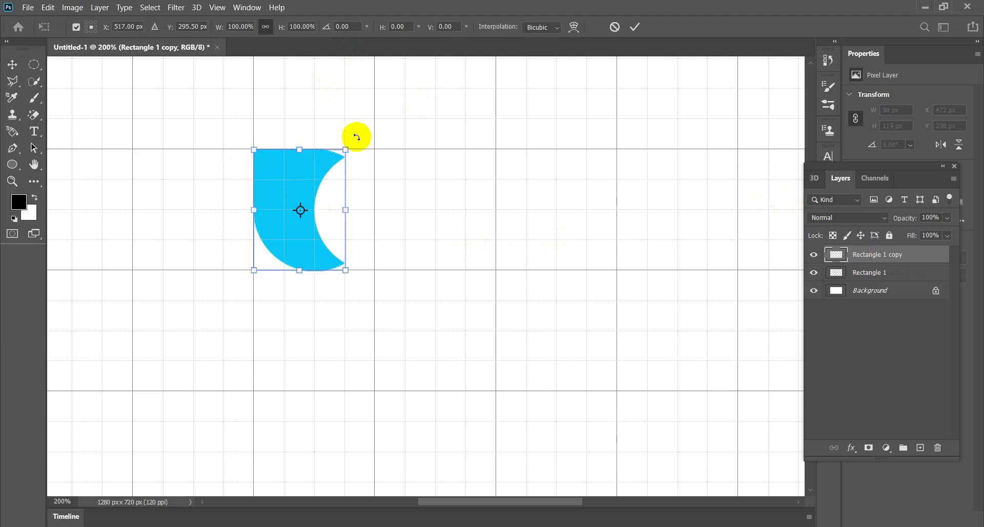
{"action": "mouse_move", "coordinate": [357, 136]}
{"action": "left_mouse_down"}
{"action": "mouse_move", "coordinate": [396, 264]}
{"action": "mouse_move", "coordinate": [391, 282]}
{"action": "left_mouse_up"}
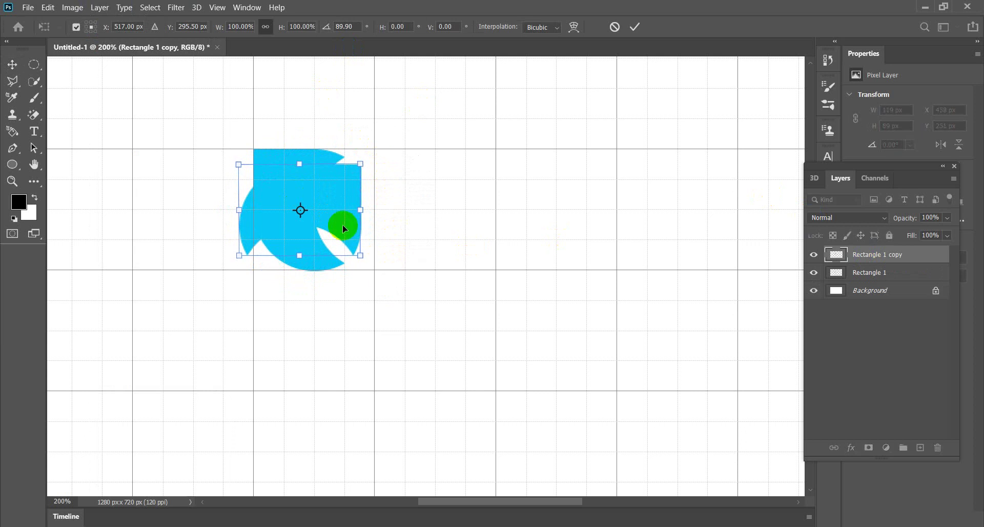
{"action": "mouse_move", "coordinate": [342, 225]}
{"action": "left_mouse_down"}
{"action": "mouse_move", "coordinate": [403, 223]}
{"action": "mouse_move", "coordinate": [449, 207]}
{"action": "mouse_move", "coordinate": [428, 198]}
{"action": "mouse_move", "coordinate": [412, 208]}
{"action": "left_mouse_up"}
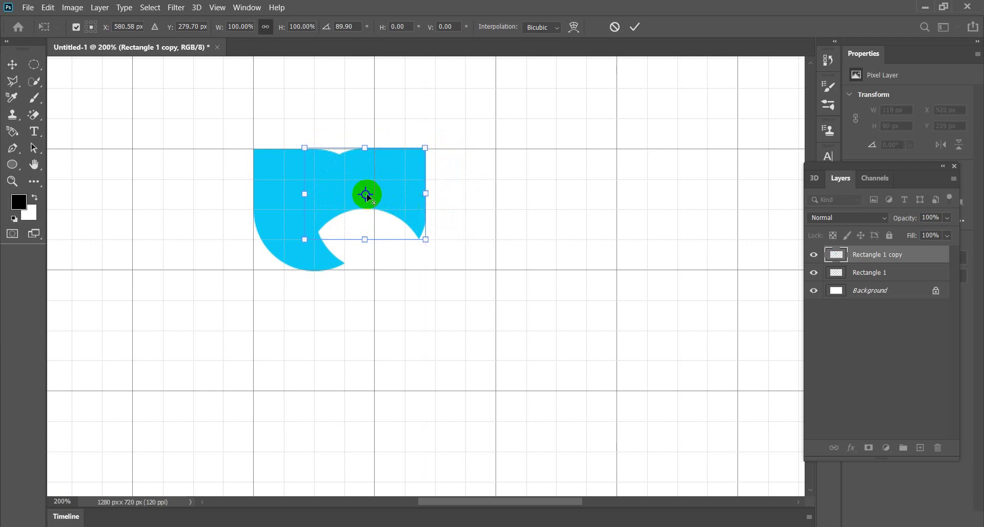
{"action": "left_click_drag", "start_coordinate": [367, 194], "coordinate": [311, 239]}
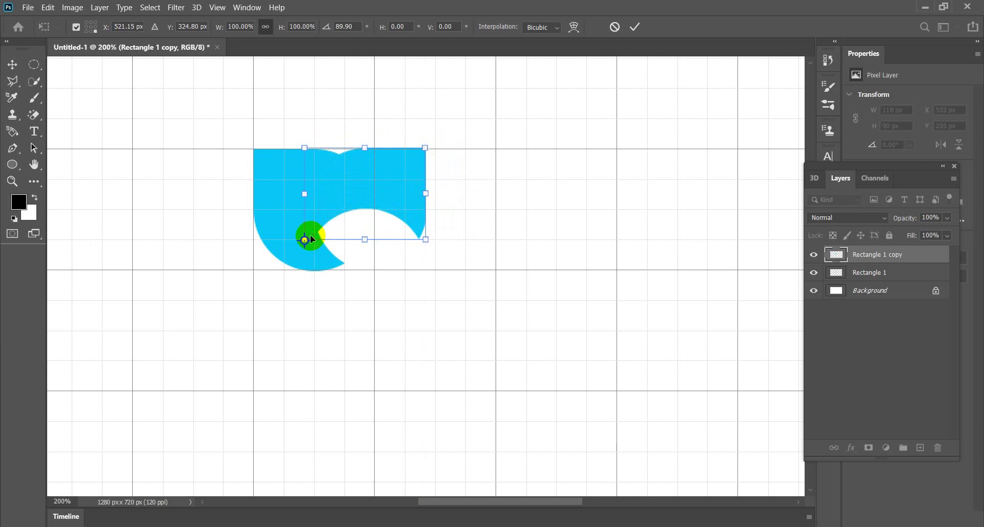
{"action": "left_click", "coordinate": [634, 30]}
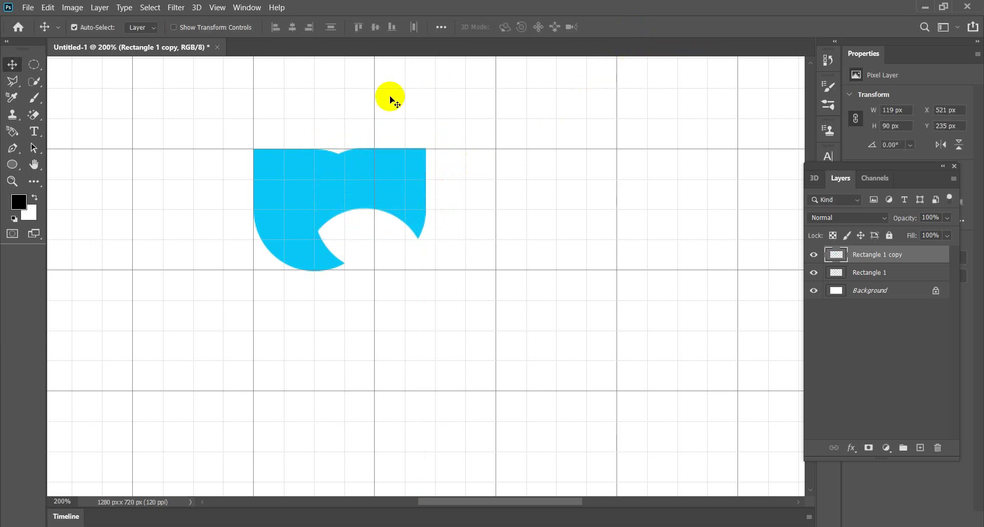
- Repeat the rotated duplicate twice with Ctrl+Alt+Shift+T, adding copy 2 and copy 3
{"action": "key", "text": "ctrl"}
{"action": "key", "text": "ctrl+alt+shift+t"}
{"action": "key", "text": "ctrl+alt+shift+t"}
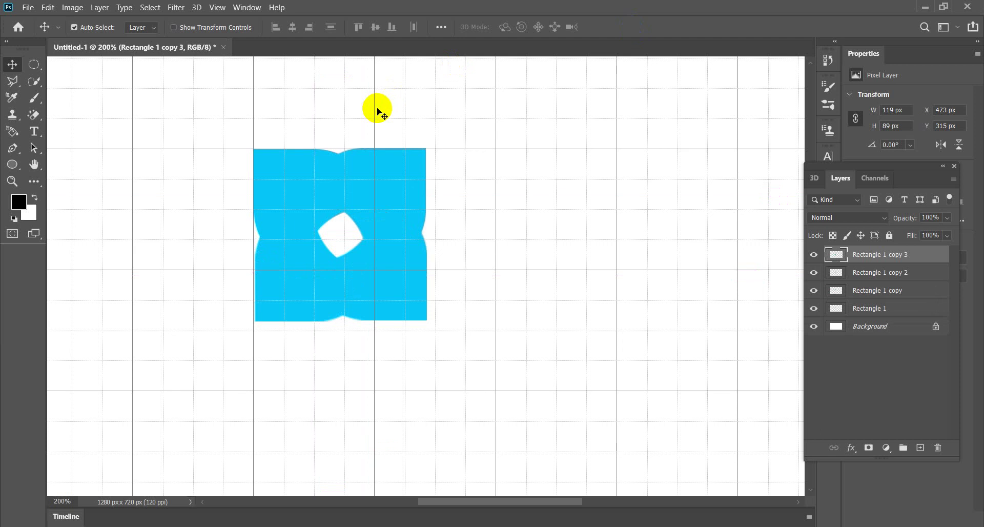
{"action": "left_click", "coordinate": [861, 309]}
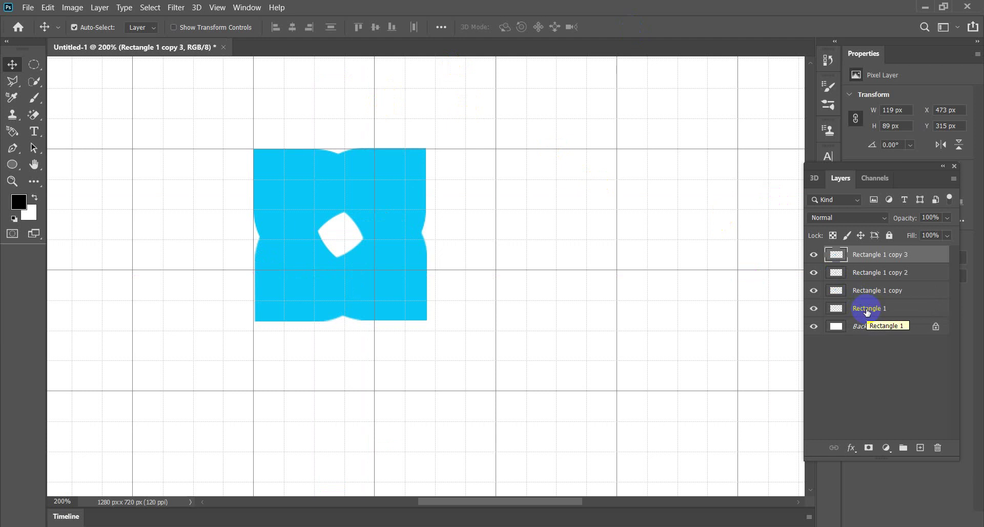
- Reorder the layers as Rectangle 1, Rectangle 1 copy, copy 2, copy 3
{"action": "left_click_drag", "start_coordinate": [866, 311], "coordinate": [867, 255]}
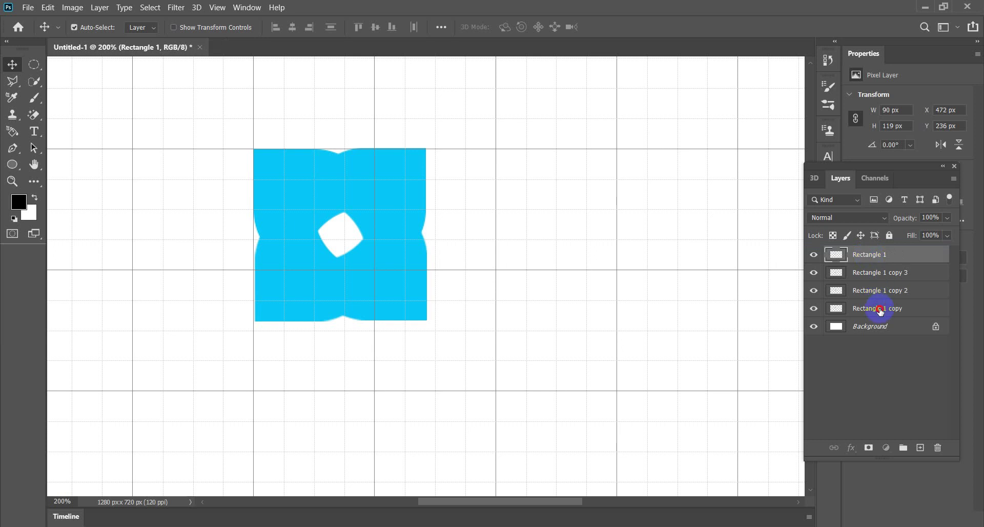
{"action": "left_click_drag", "start_coordinate": [880, 311], "coordinate": [878, 273]}
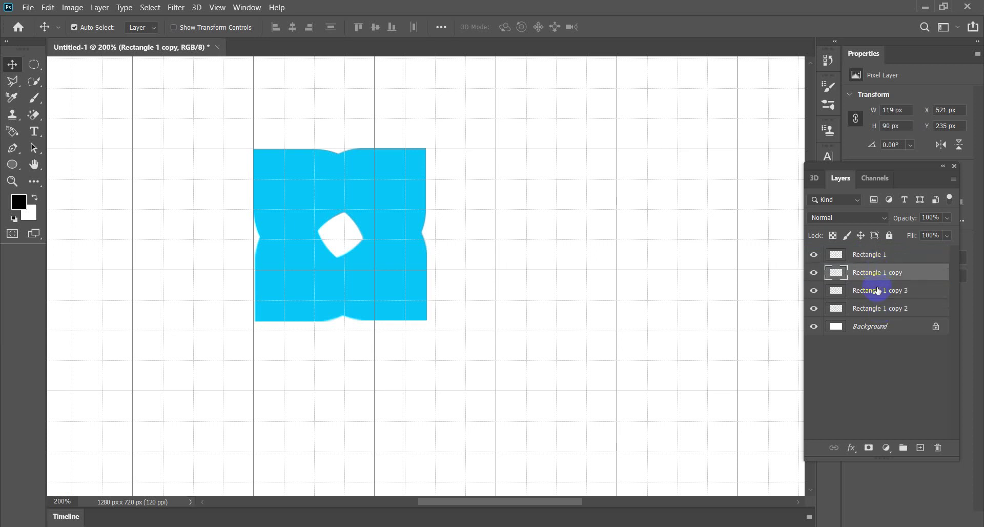
{"action": "left_click_drag", "start_coordinate": [875, 308], "coordinate": [878, 293]}
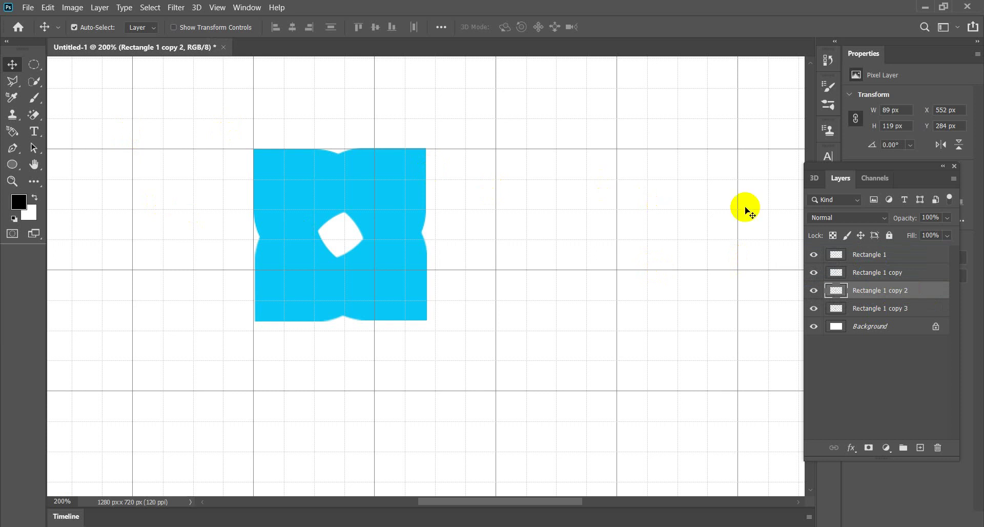
- Select all four piece layers together: copy 3, copy 2, copy and Rectangle 1
{"action": "key", "text": "ctrl"}
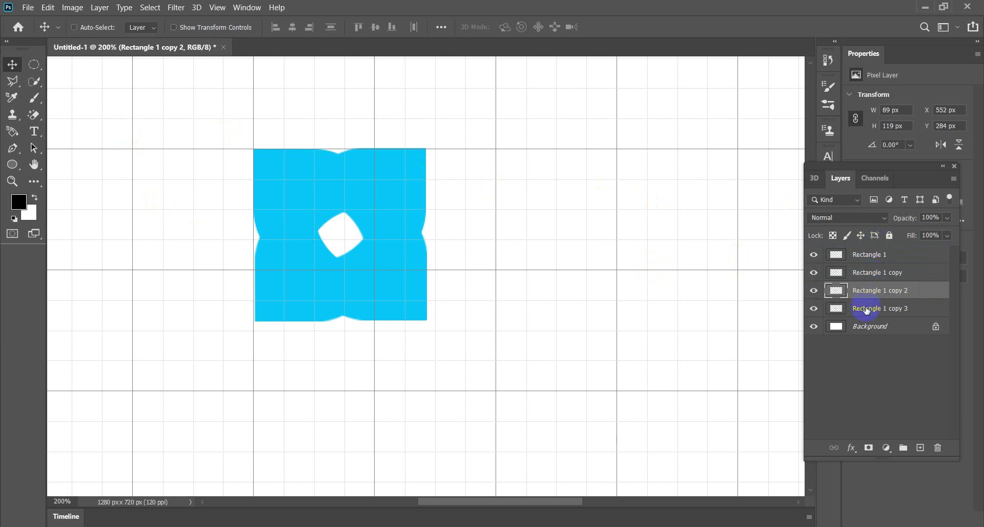
{"action": "right_click", "coordinate": [865, 309]}
{"action": "key", "text": "Escape"}
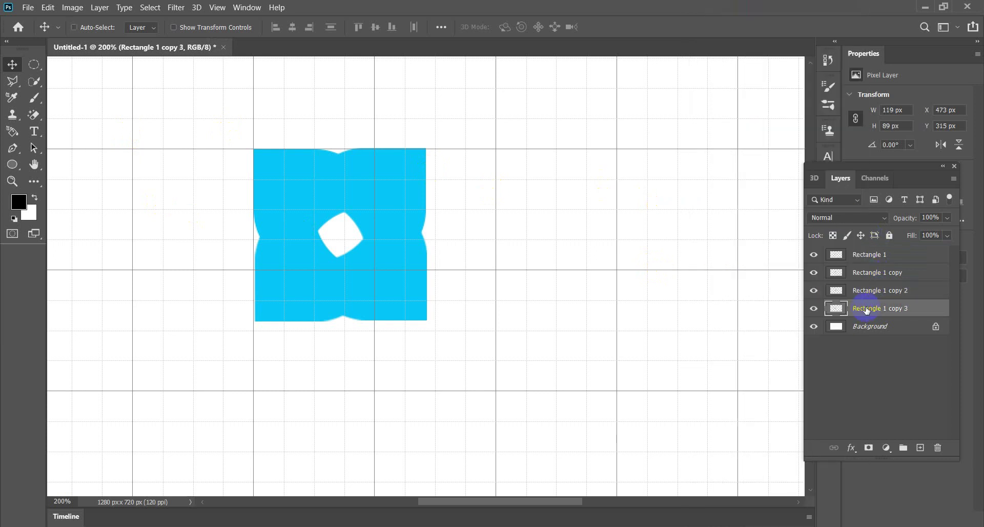
{"action": "left_click", "coordinate": [864, 309], "text": "ctrl"}
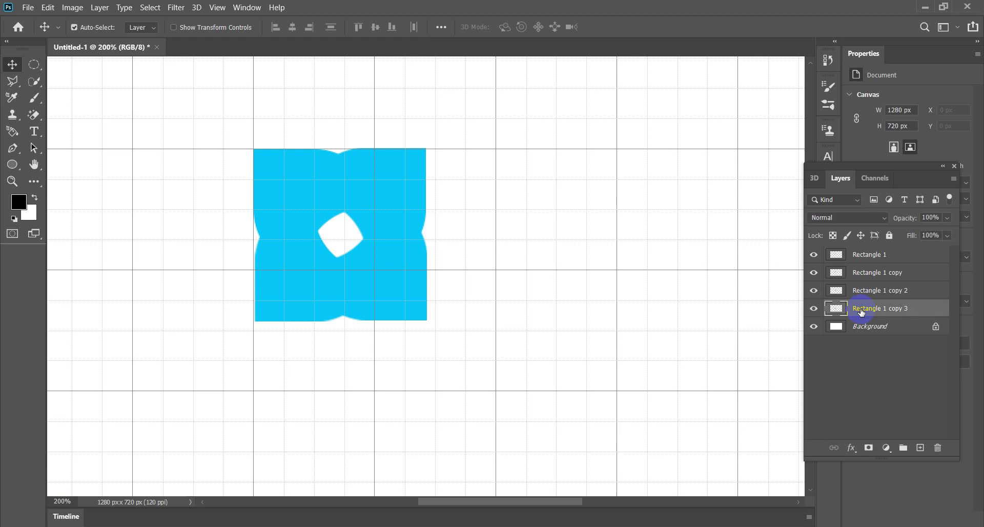
{"action": "left_click", "coordinate": [861, 310], "text": "ctrl"}
{"action": "left_click", "coordinate": [861, 289], "text": "ctrl"}
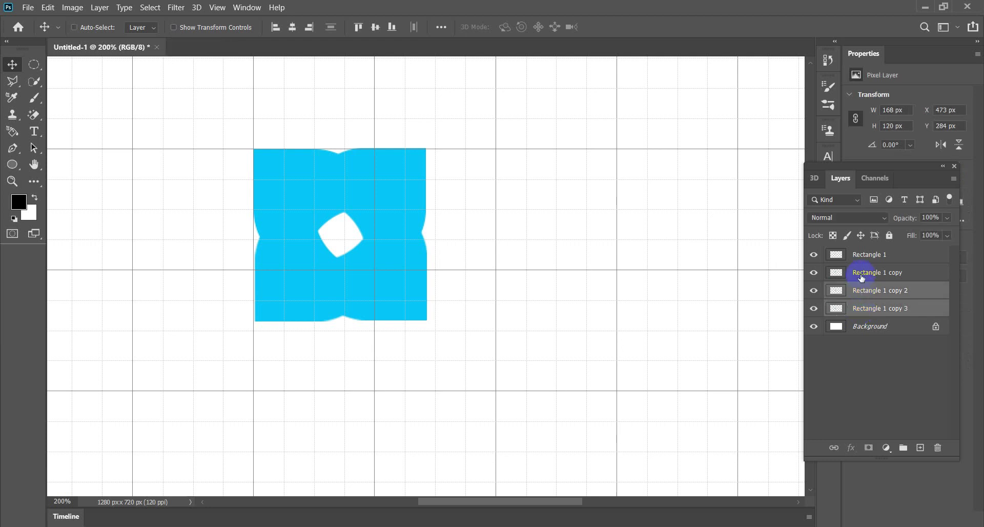
{"action": "left_click", "coordinate": [862, 275], "text": "ctrl"}
{"action": "left_click", "coordinate": [859, 253], "text": "ctrl"}
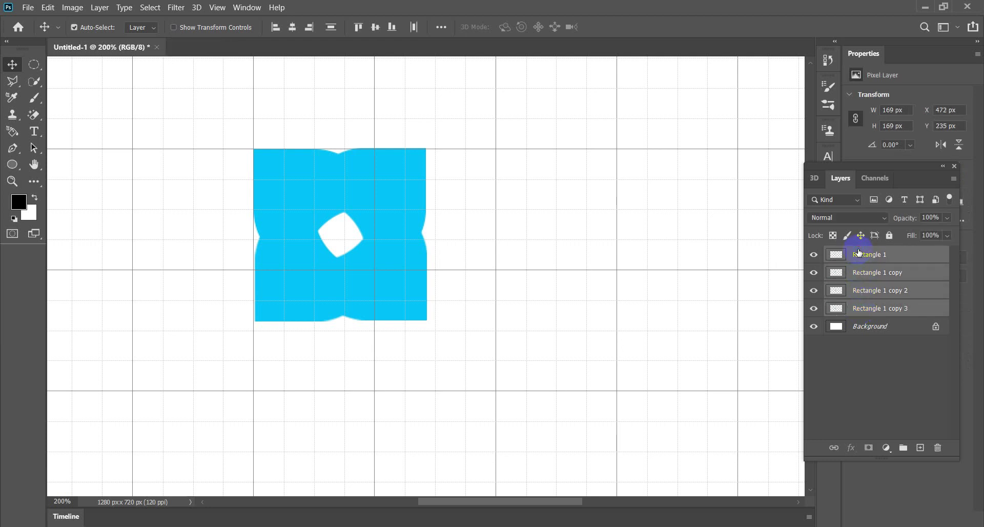
- Free-transform the four pieces together about 47° into a 237 × 239 px diamond flower
{"action": "key", "text": "ctrl+t"}
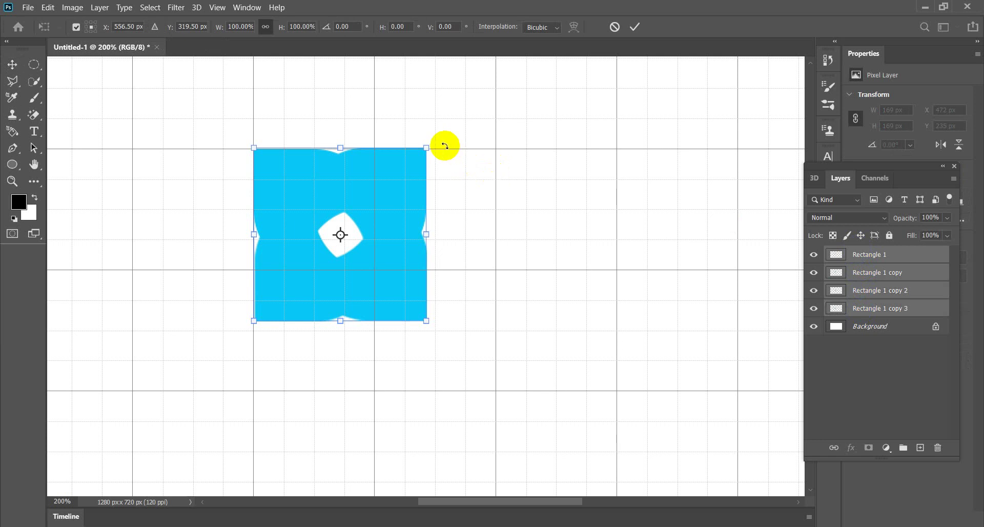
{"action": "left_click_drag", "start_coordinate": [445, 145], "coordinate": [457, 303]}
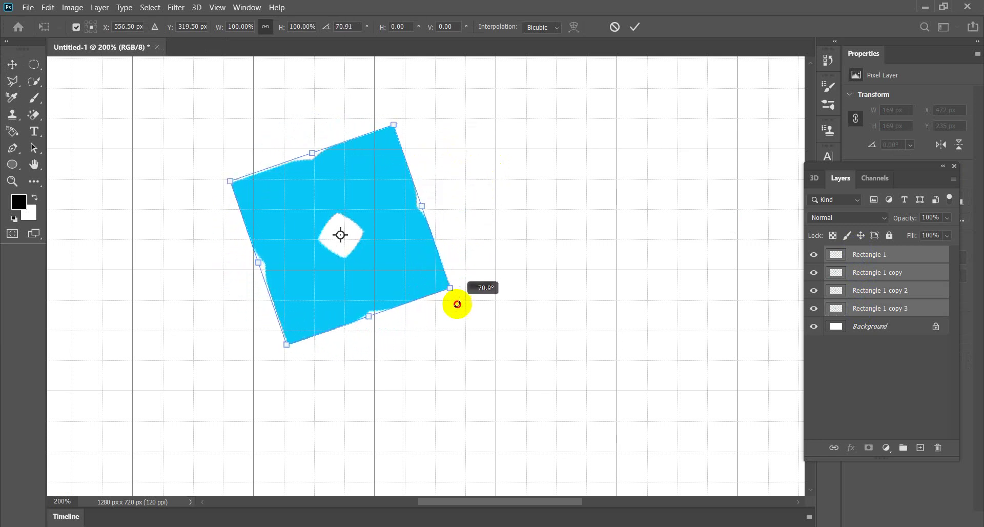
{"action": "left_click_drag", "start_coordinate": [457, 304], "coordinate": [415, 246]}
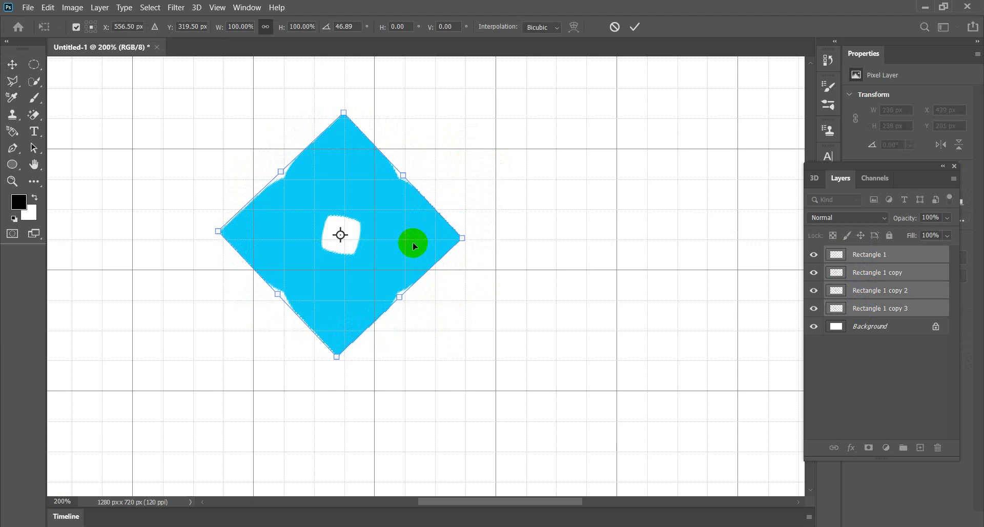
{"action": "key", "text": "Return"}
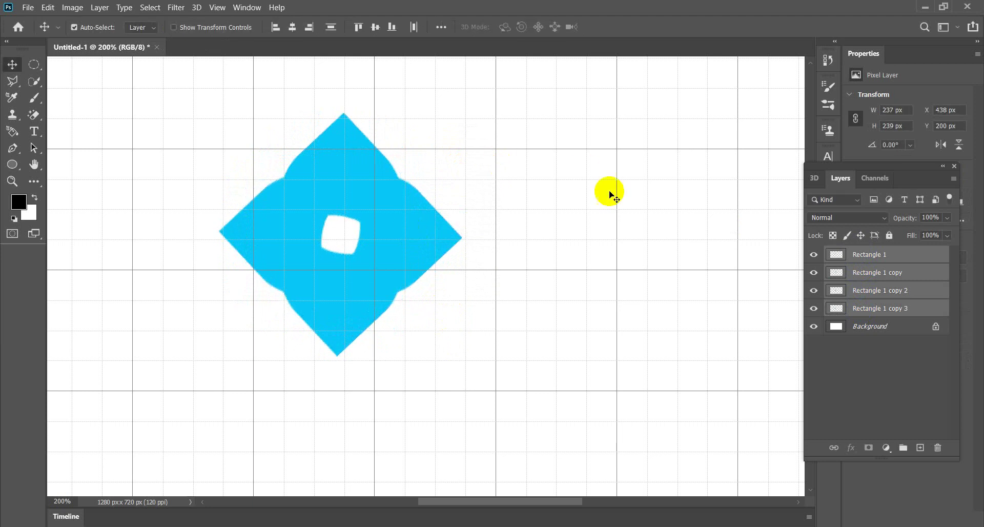
- Add a Gradient Overlay effect to the Rectangle 1 petal layer
{"action": "left_click", "coordinate": [866, 257]}
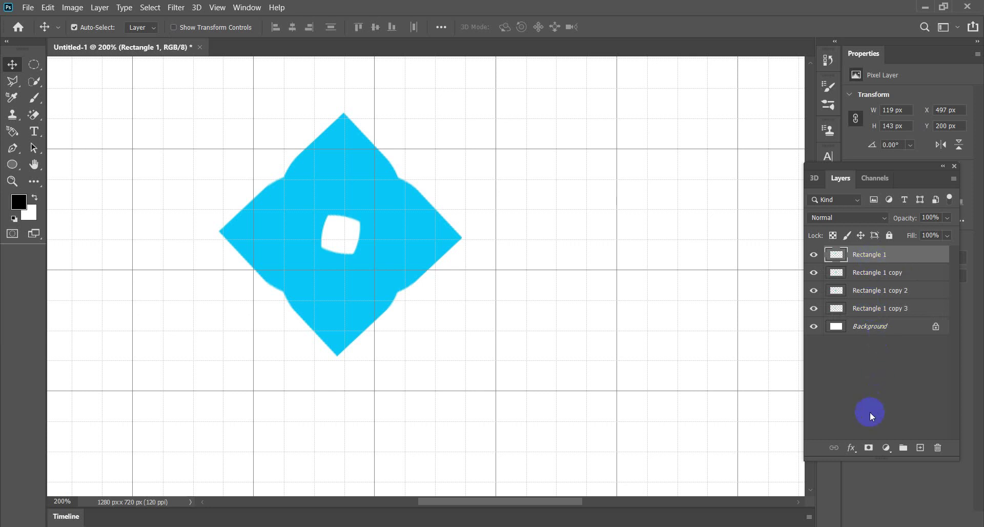
{"action": "left_click", "coordinate": [851, 449]}
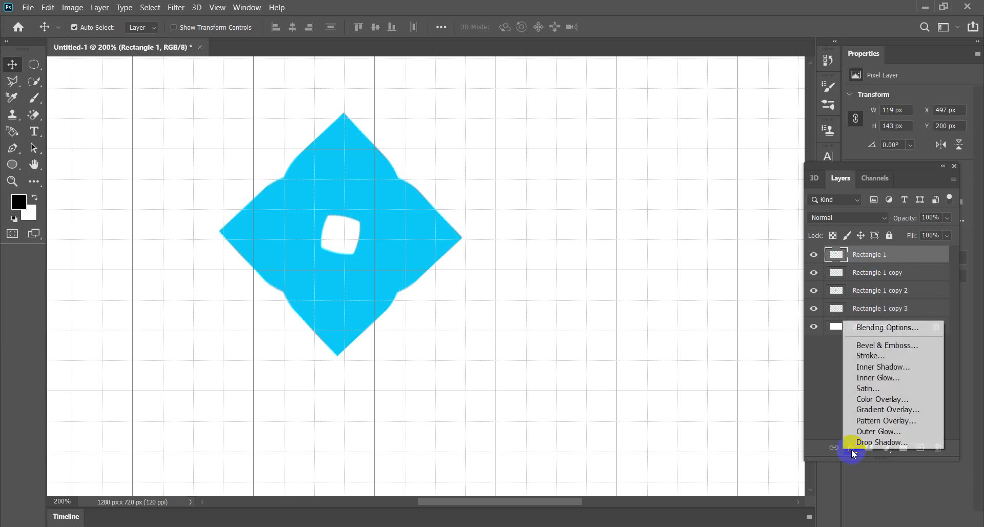
{"action": "left_click", "coordinate": [871, 410]}
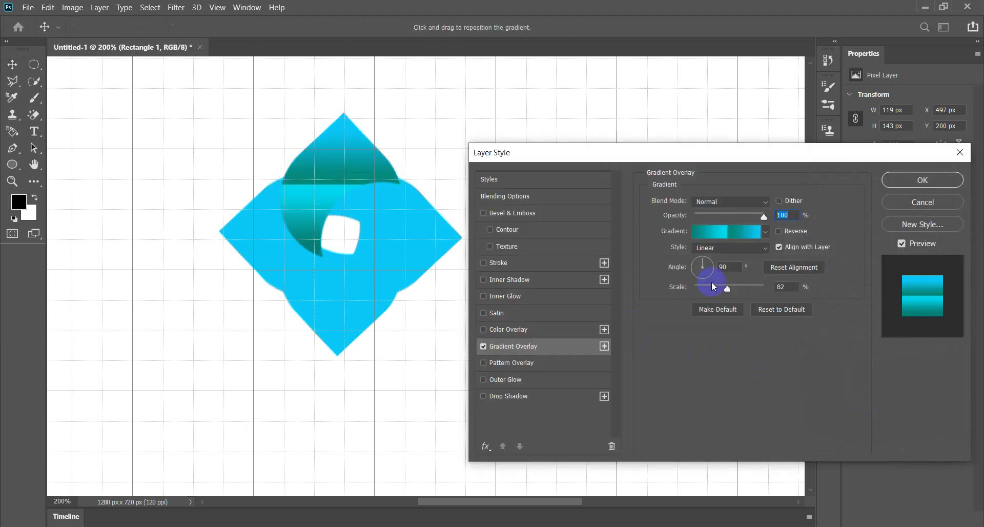
- Remove the overlapping middle stops, leaving a two-stop teal-to-cyan gradient, and select the left stop
{"action": "left_click", "coordinate": [730, 232]}
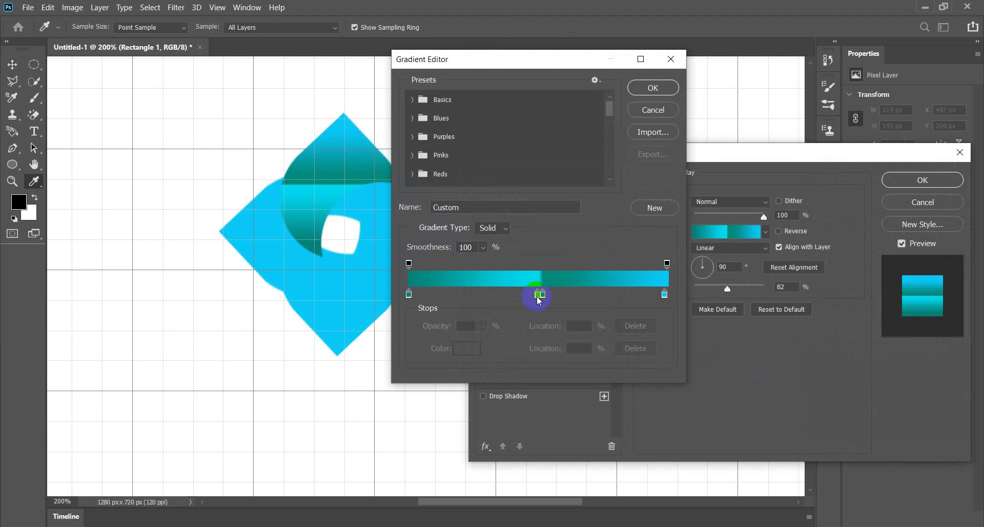
{"action": "left_click_drag", "start_coordinate": [522, 297], "coordinate": [546, 316]}
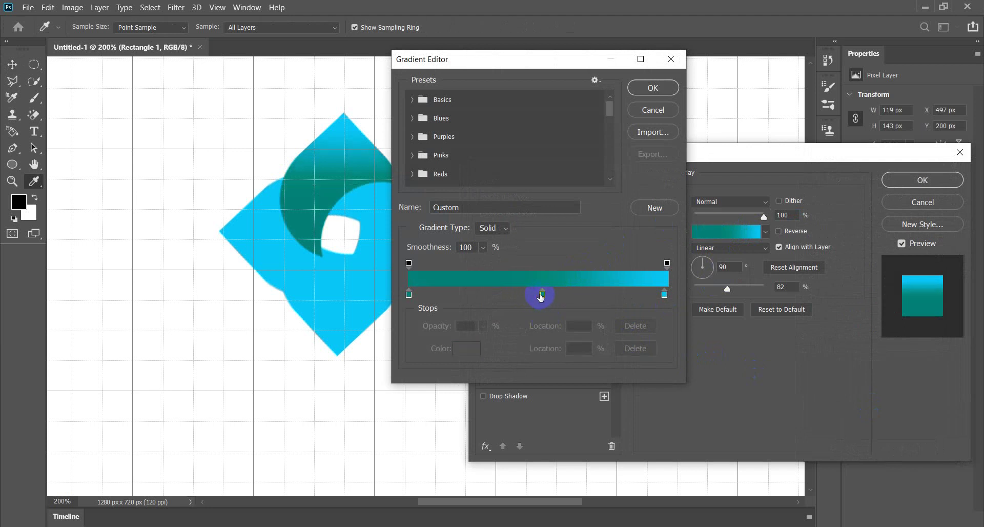
{"action": "left_click", "coordinate": [542, 294]}
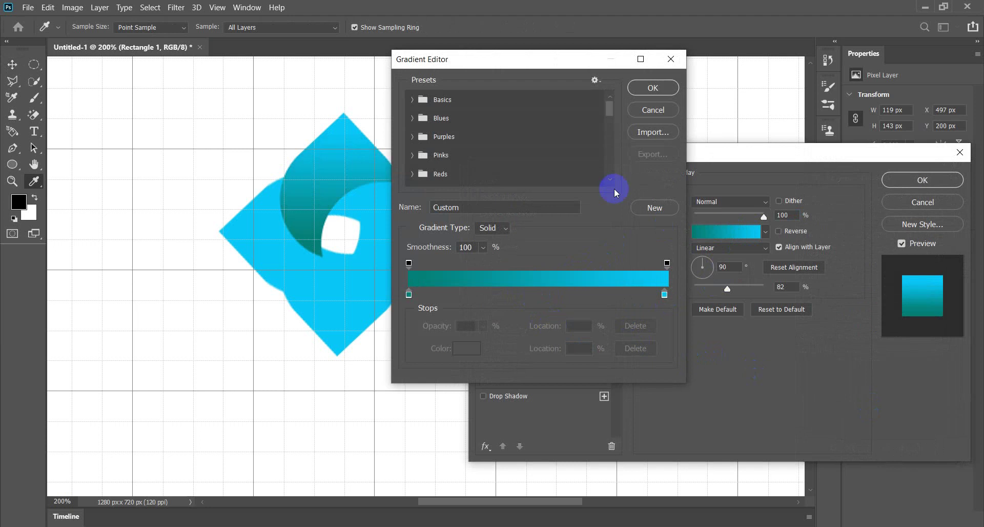
{"action": "left_click", "coordinate": [634, 109]}
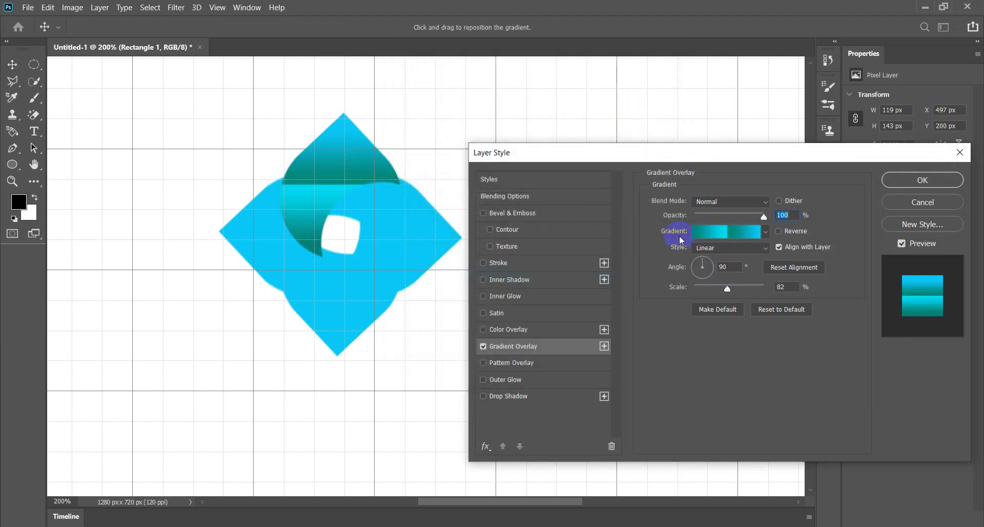
{"action": "left_click", "coordinate": [725, 236]}
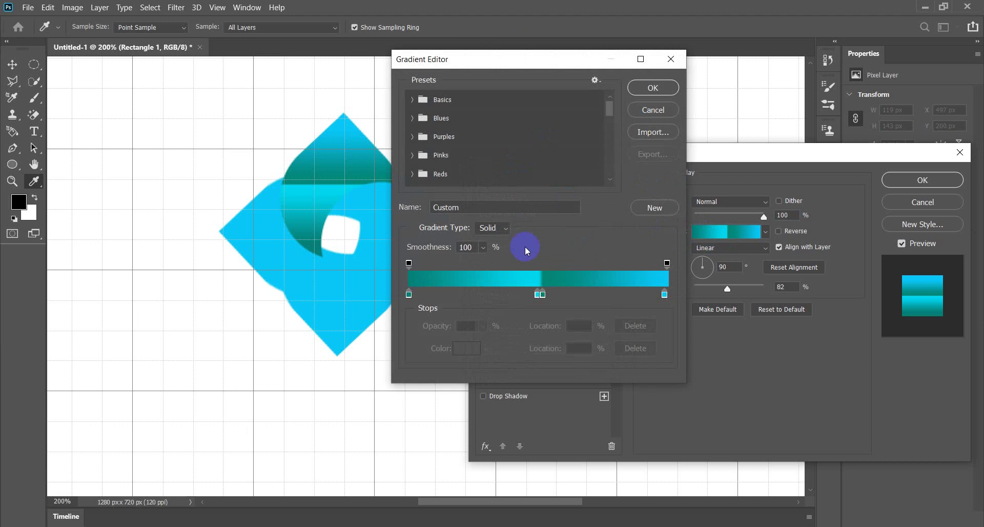
{"action": "left_click_drag", "start_coordinate": [542, 294], "coordinate": [545, 312]}
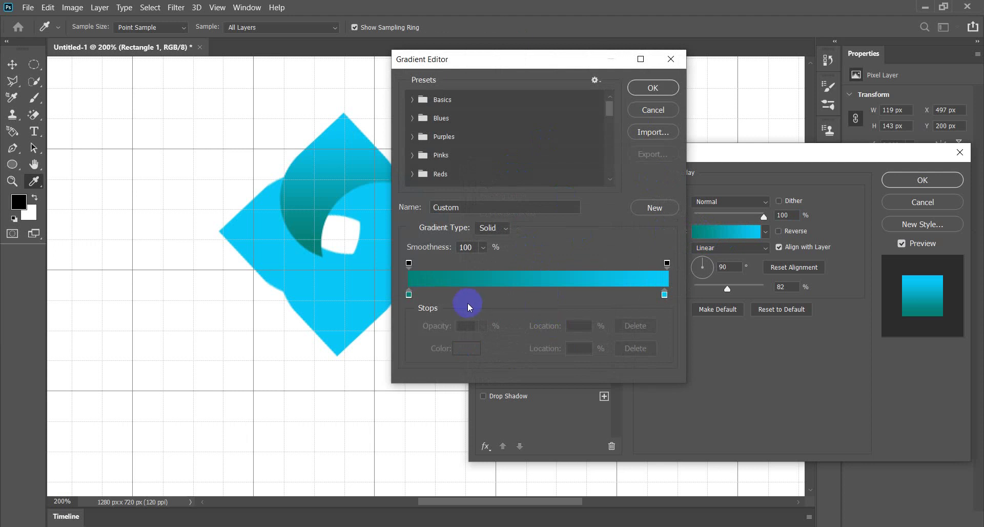
{"action": "left_click", "coordinate": [409, 295]}
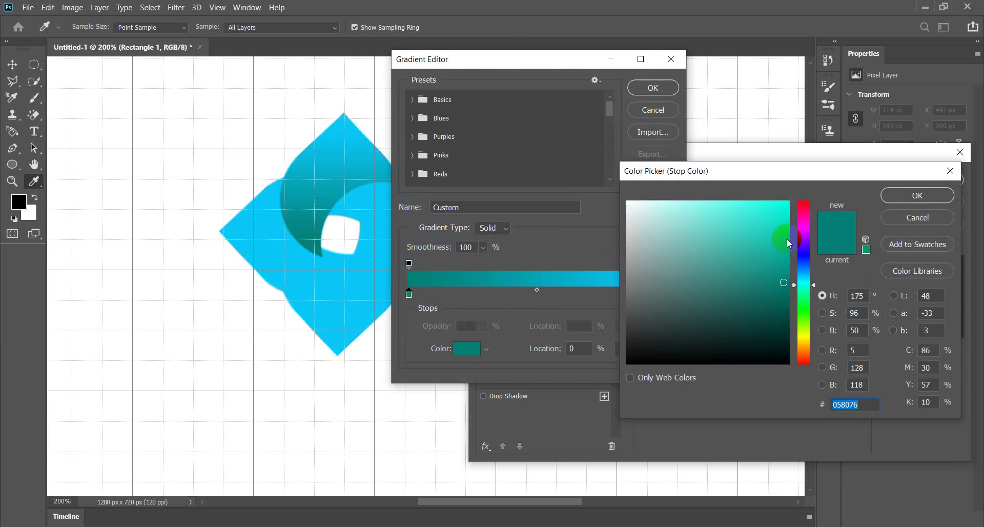
- Recolour the gradient's left stop to a bright purple
{"action": "left_click", "coordinate": [803, 228]}
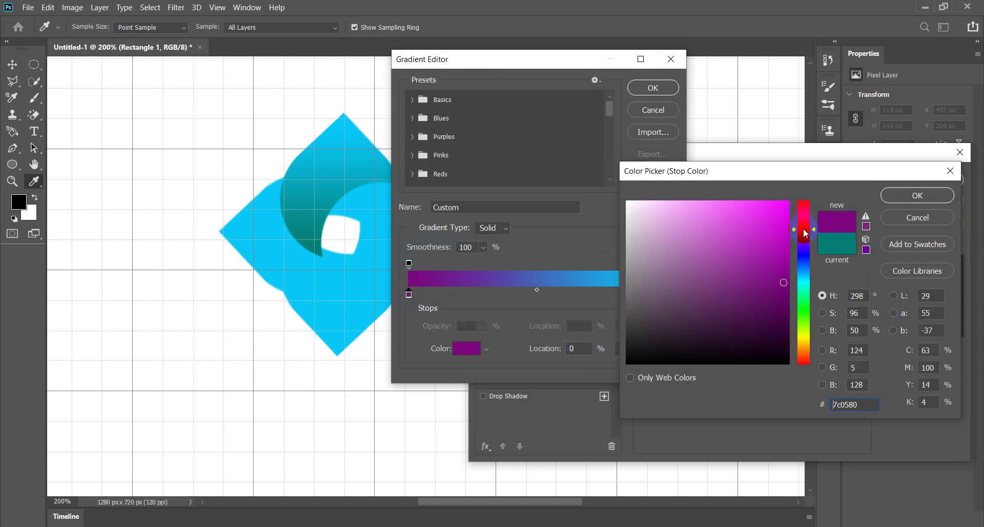
{"action": "left_click", "coordinate": [783, 270]}
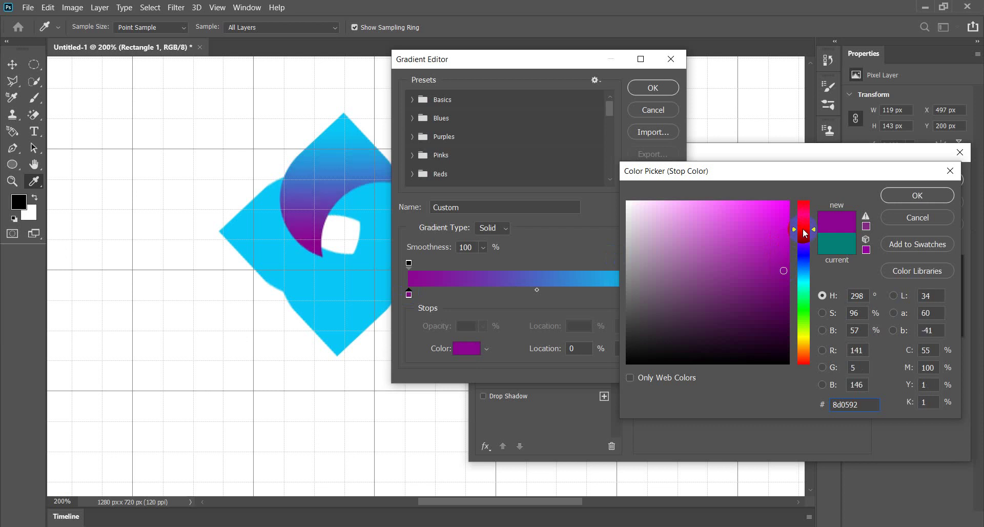
{"action": "left_click_drag", "start_coordinate": [803, 229], "coordinate": [802, 227]}
{"action": "left_click", "coordinate": [783, 258]}
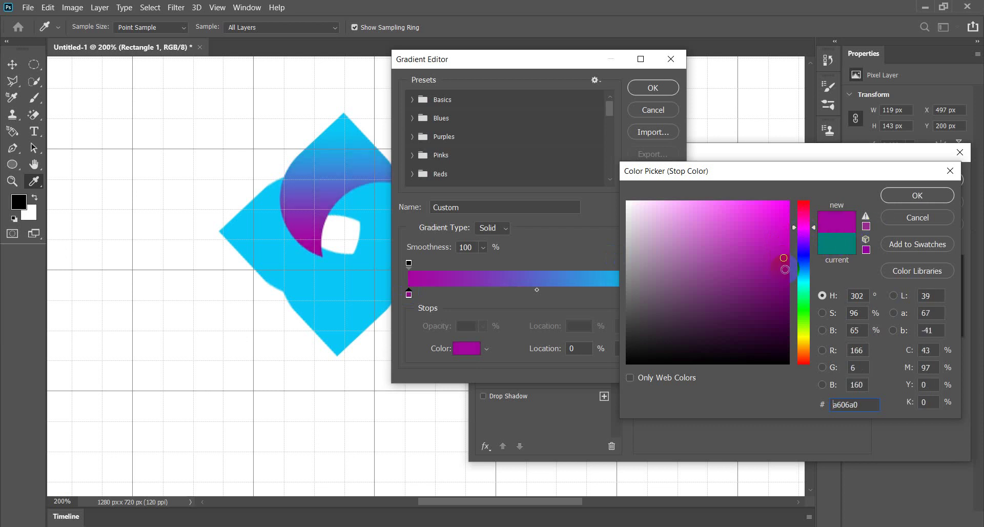
{"action": "left_click", "coordinate": [906, 194]}
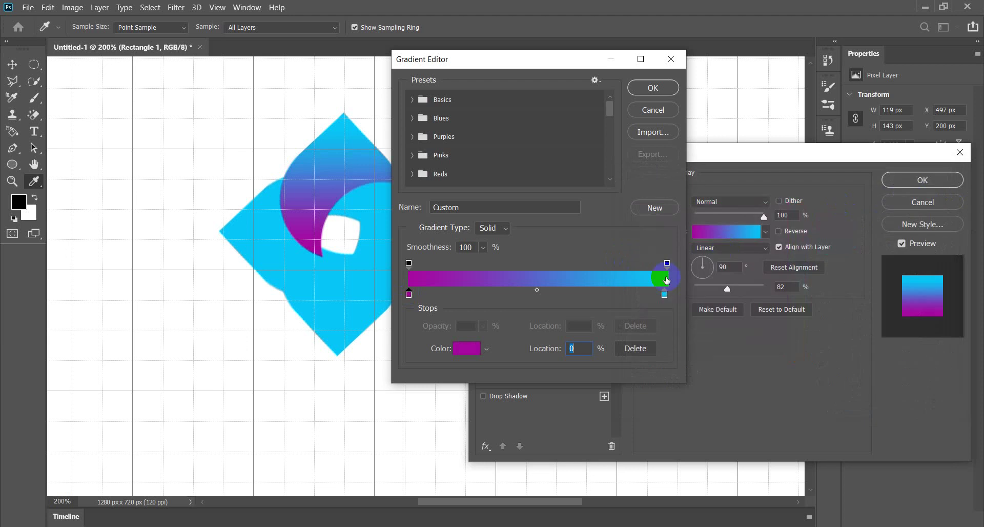
- Add a magenta stop near 51% and deepen its colour
{"action": "double_click", "coordinate": [531, 293]}
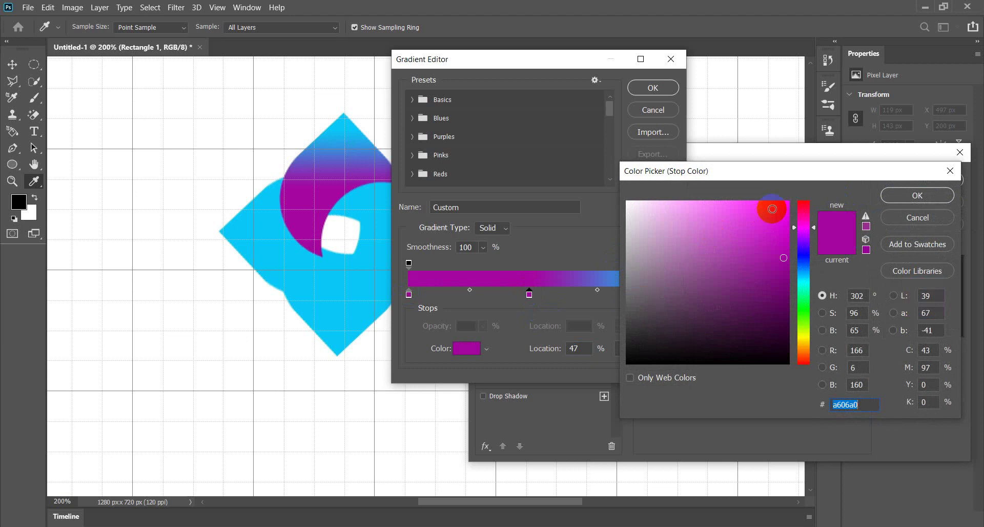
{"action": "left_click", "coordinate": [784, 205]}
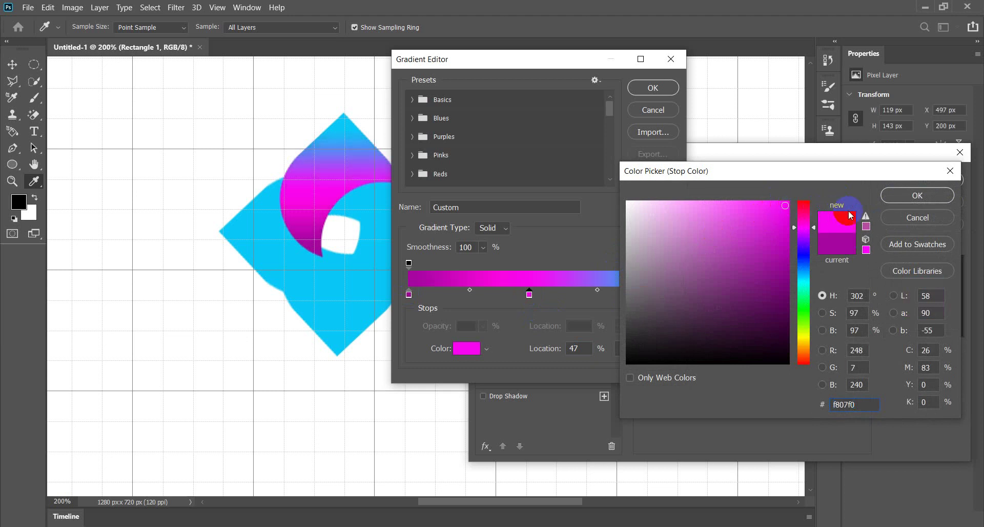
{"action": "left_click", "coordinate": [910, 196]}
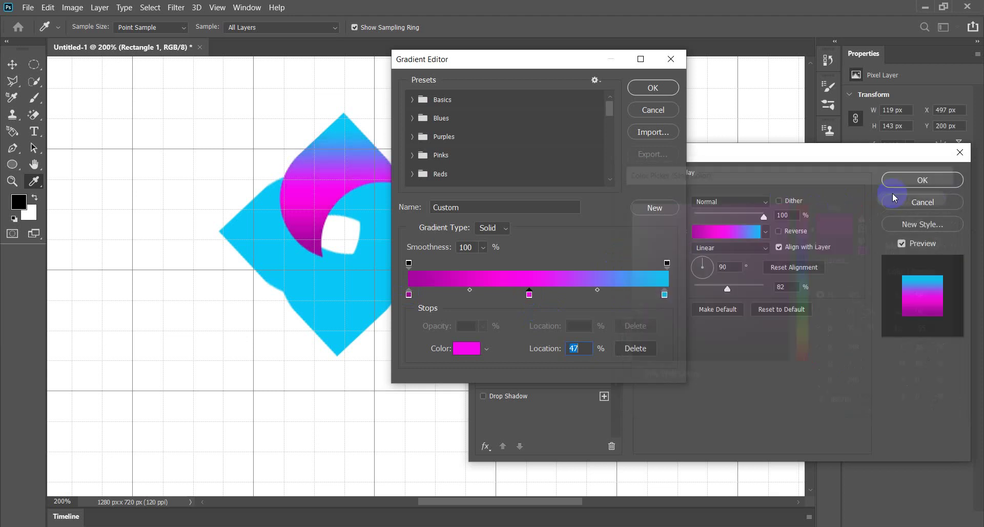
{"action": "left_click", "coordinate": [530, 294]}
{"action": "left_click_drag", "start_coordinate": [532, 296], "coordinate": [544, 297]}
{"action": "double_click", "coordinate": [544, 296]}
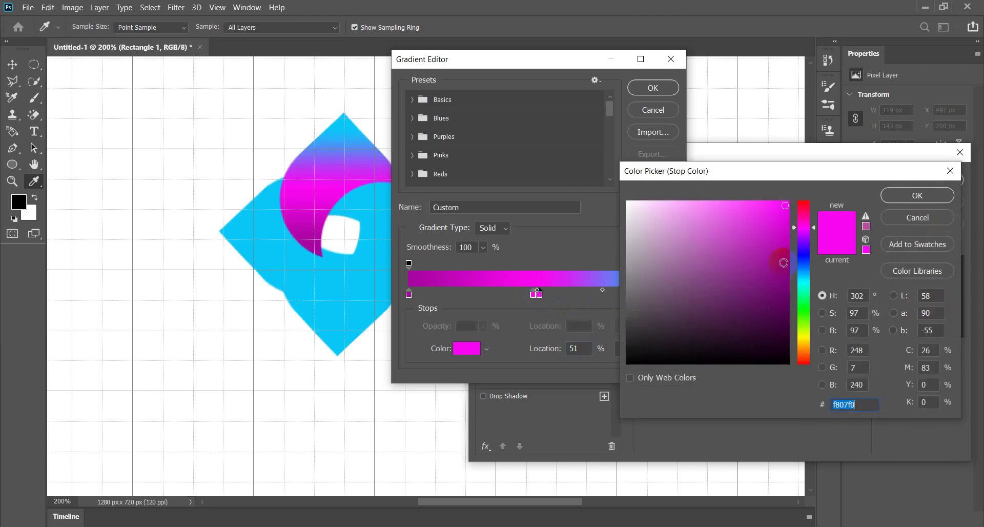
{"action": "left_click_drag", "start_coordinate": [783, 263], "coordinate": [784, 234]}
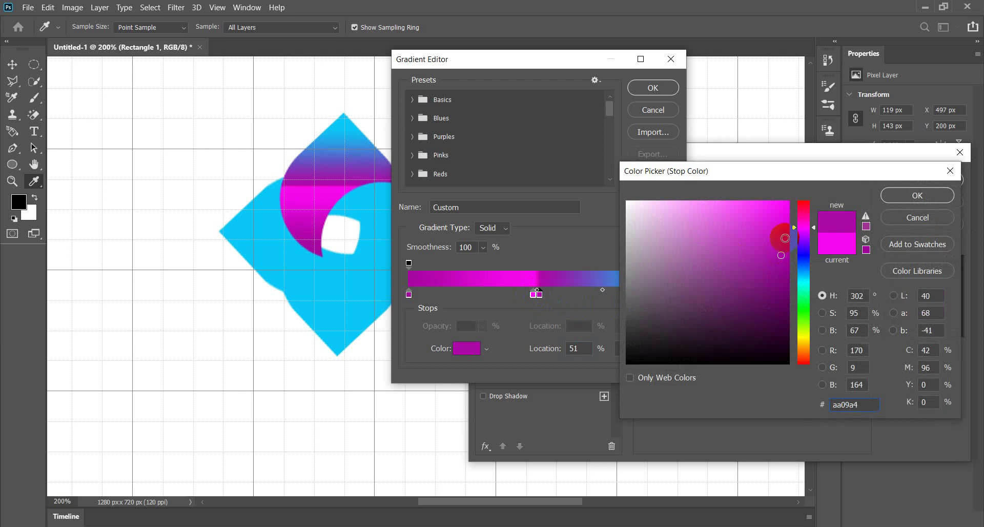
{"action": "left_click", "coordinate": [917, 195]}
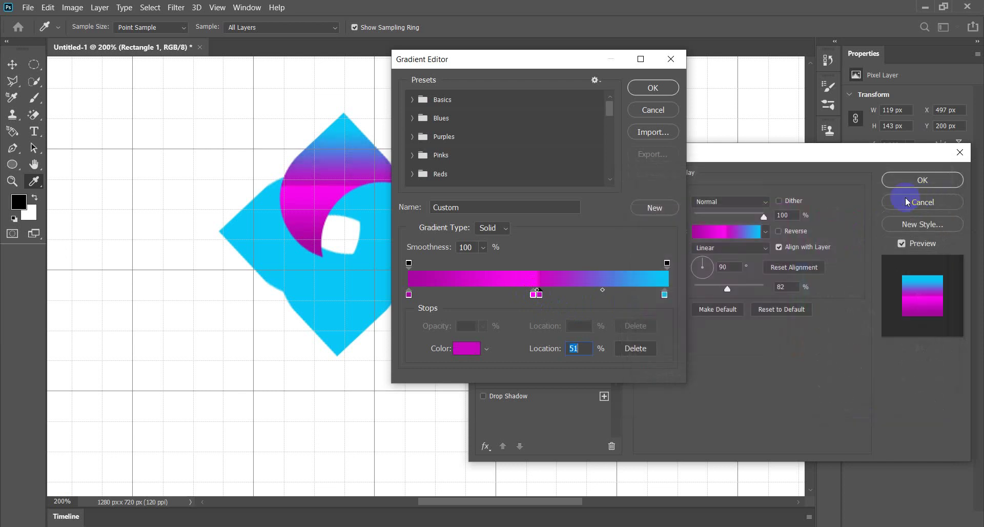
{"action": "left_click", "coordinate": [666, 294]}
- Change the right-end cyan stop to magenta
{"action": "double_click", "coordinate": [665, 295]}
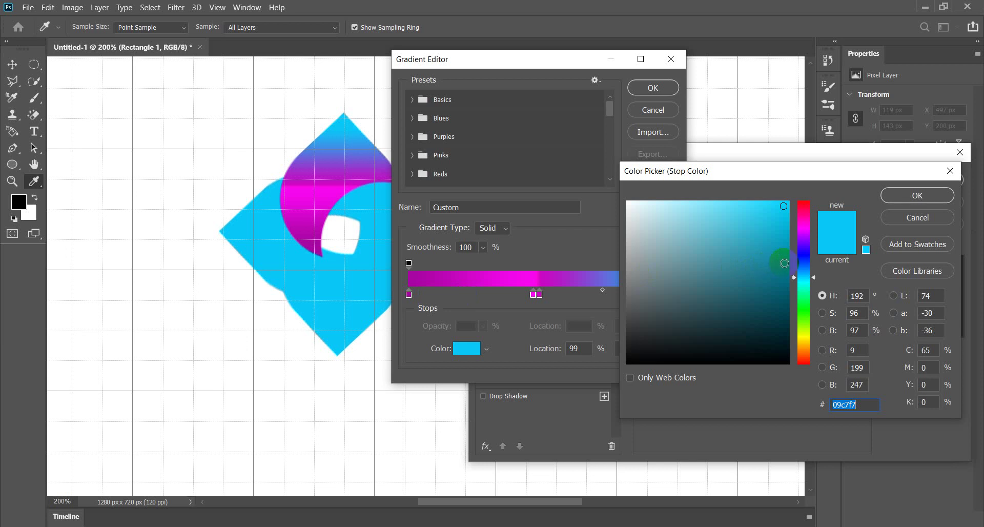
{"action": "left_click", "coordinate": [807, 227]}
{"action": "left_click", "coordinate": [784, 261]}
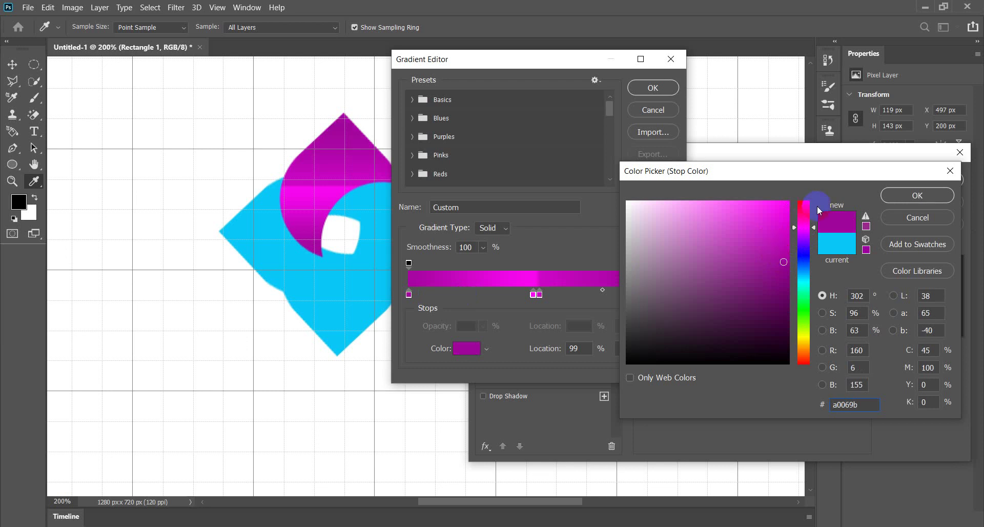
{"action": "left_click", "coordinate": [886, 196]}
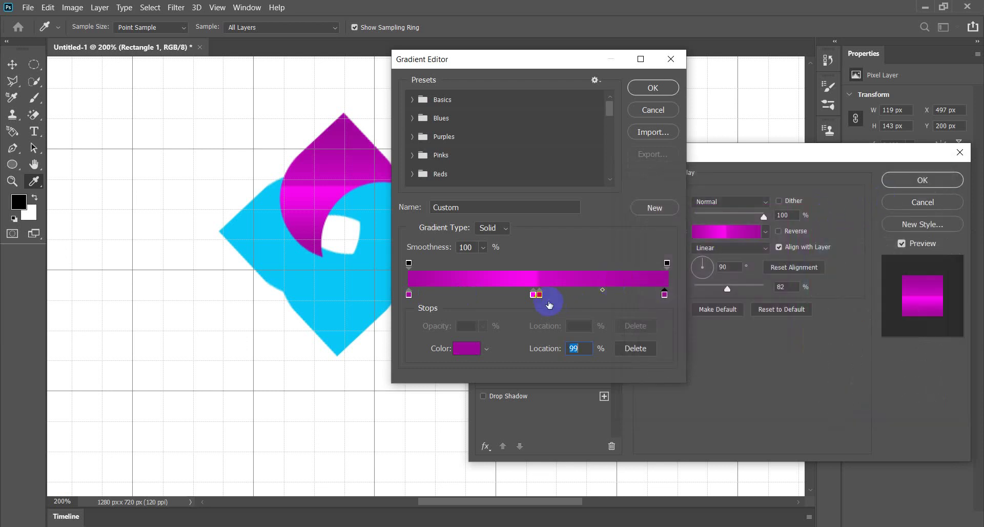
- Shift a middle stop slightly right and give it a medium magenta
{"action": "left_click_drag", "start_coordinate": [539, 295], "coordinate": [551, 297]}
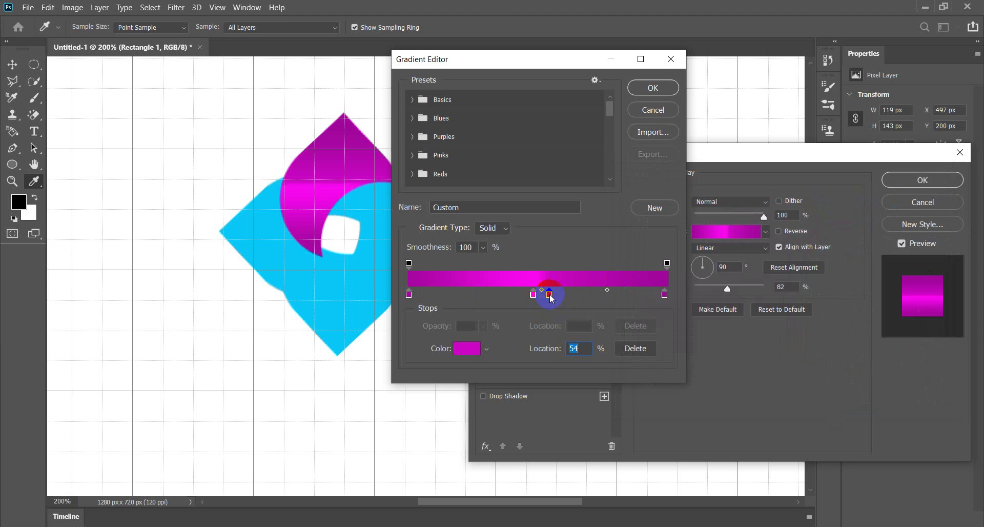
{"action": "double_click", "coordinate": [550, 295]}
{"action": "left_click", "coordinate": [786, 211]}
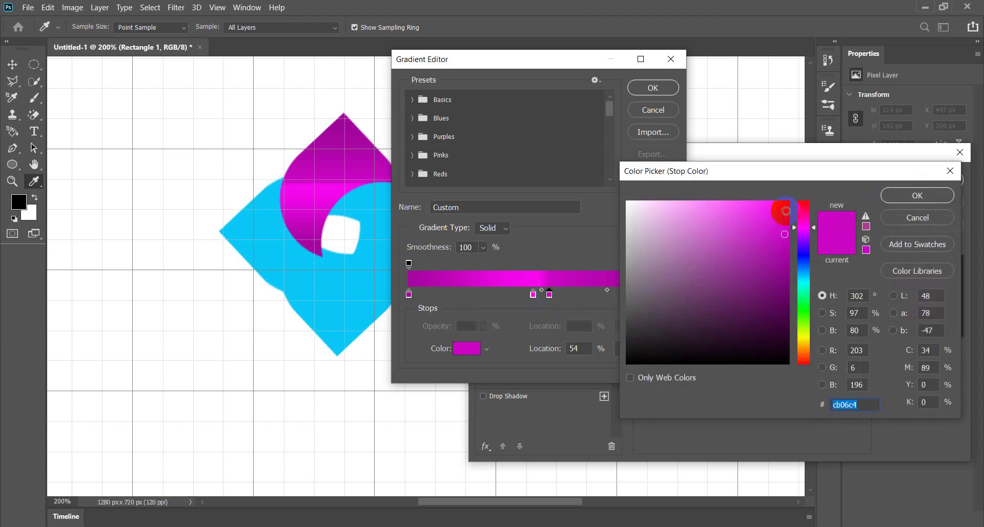
{"action": "left_click", "coordinate": [921, 218]}
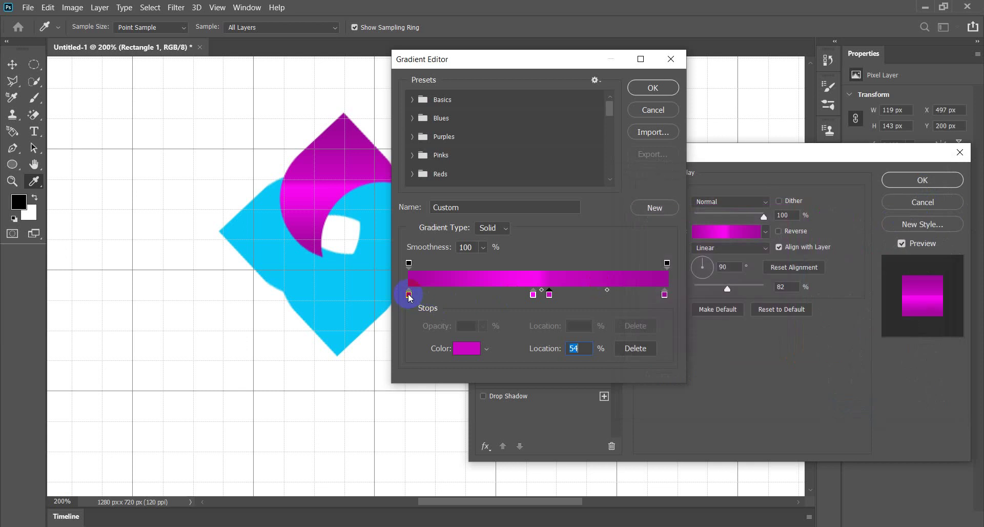
{"action": "left_click", "coordinate": [550, 295]}
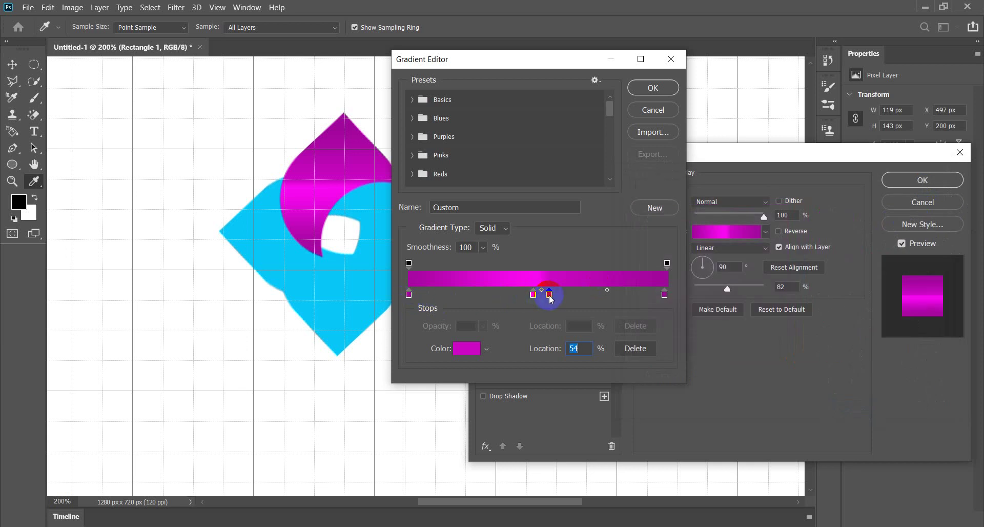
{"action": "double_click", "coordinate": [549, 295]}
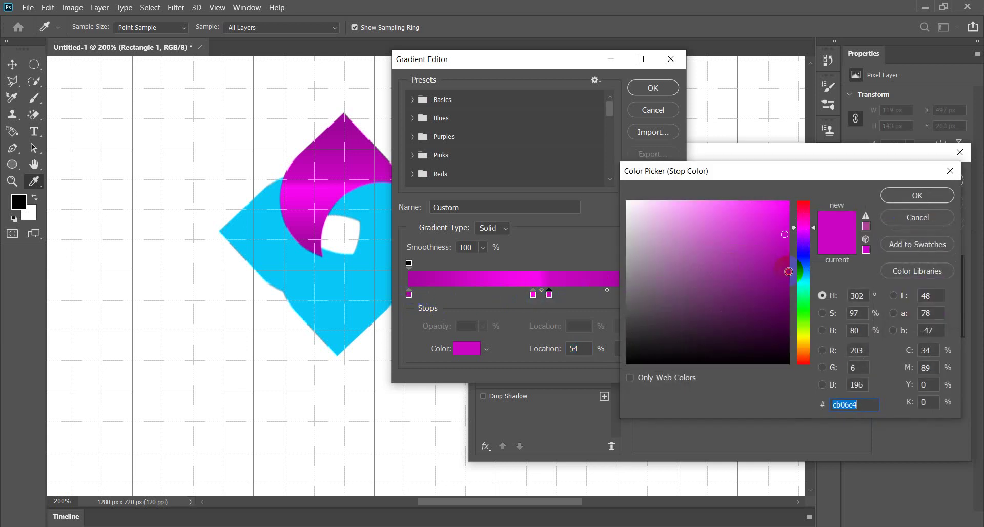
{"action": "left_click", "coordinate": [788, 271]}
{"action": "left_click", "coordinate": [778, 249]}
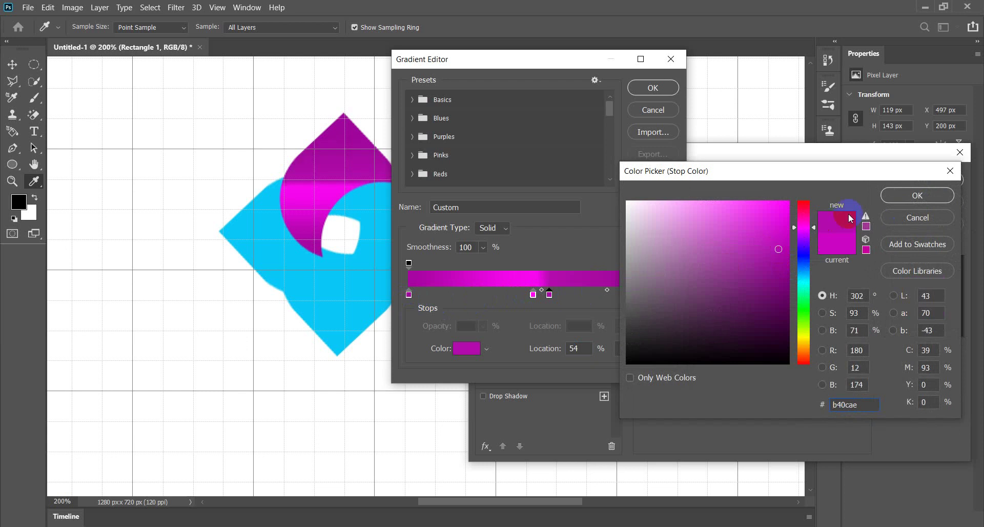
{"action": "left_click", "coordinate": [889, 197]}
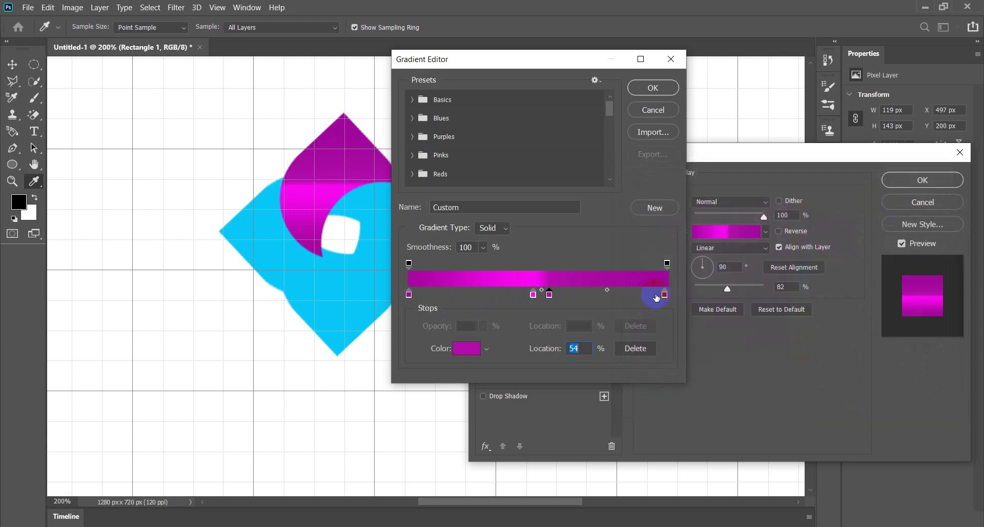
- Make the right-end stop a vivid bright magenta, #fa05f1
{"action": "double_click", "coordinate": [664, 295]}
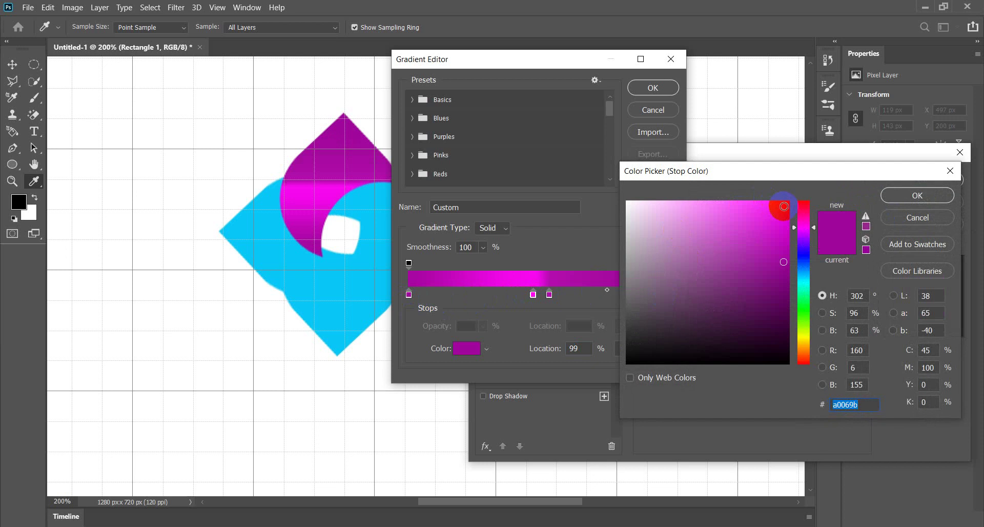
{"action": "left_click", "coordinate": [783, 207]}
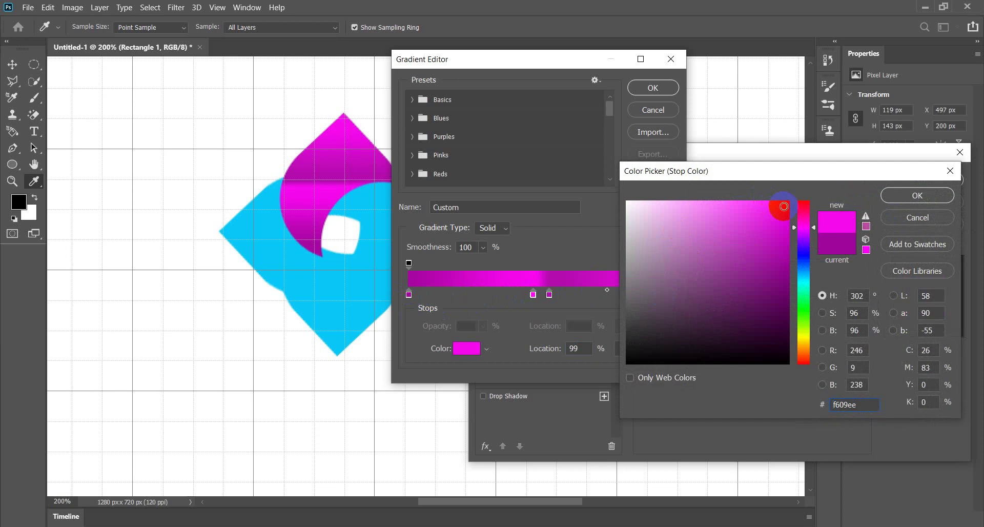
{"action": "left_click", "coordinate": [783, 230]}
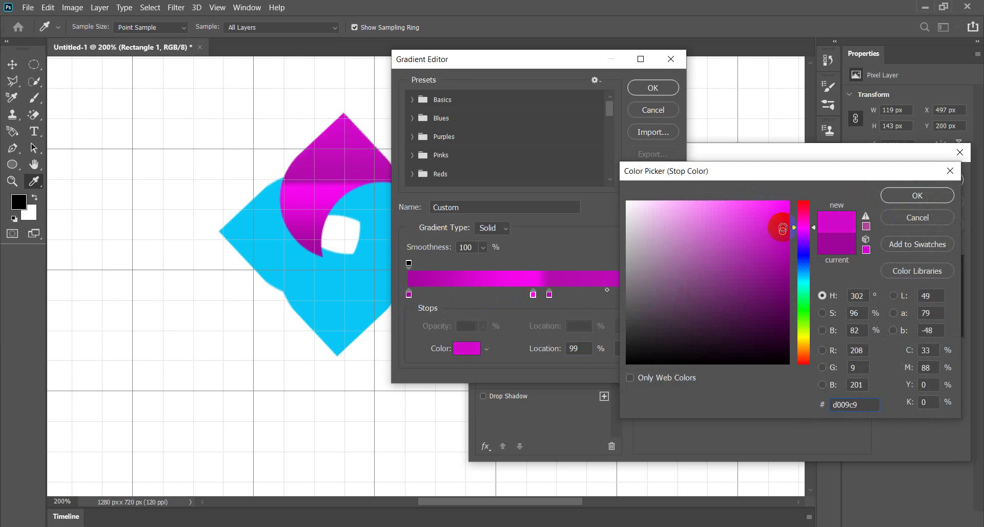
{"action": "left_click", "coordinate": [888, 199]}
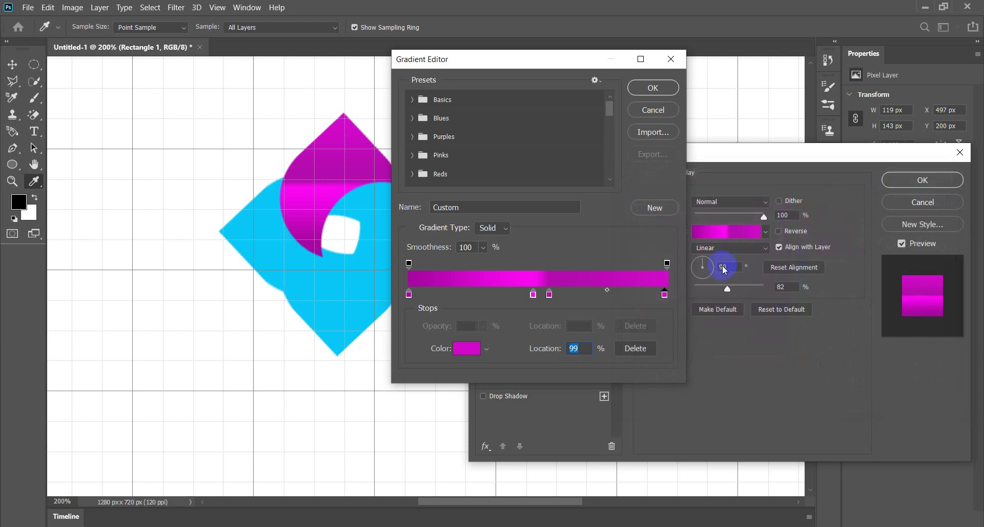
{"action": "left_click", "coordinate": [667, 298]}
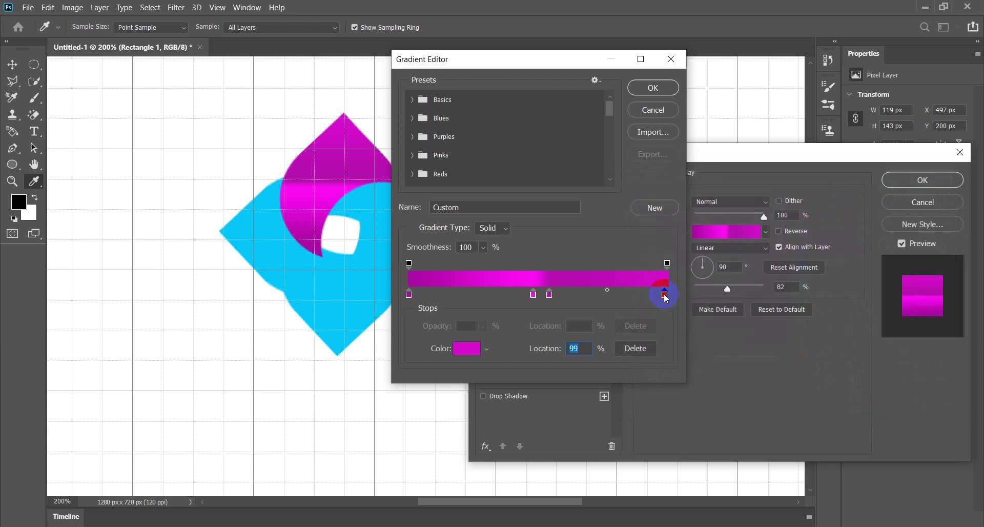
{"action": "double_click", "coordinate": [664, 297]}
{"action": "left_click", "coordinate": [771, 214]}
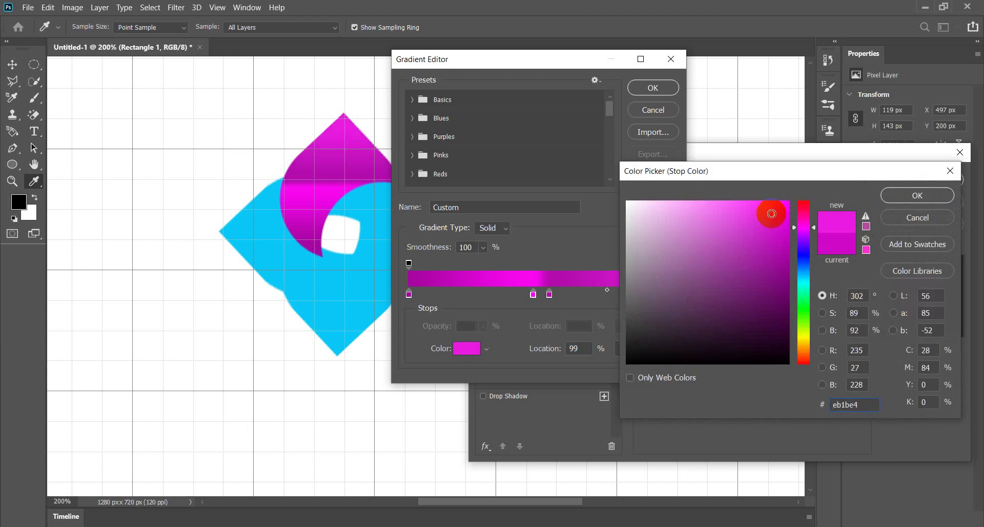
{"action": "left_click_drag", "start_coordinate": [772, 214], "coordinate": [786, 204]}
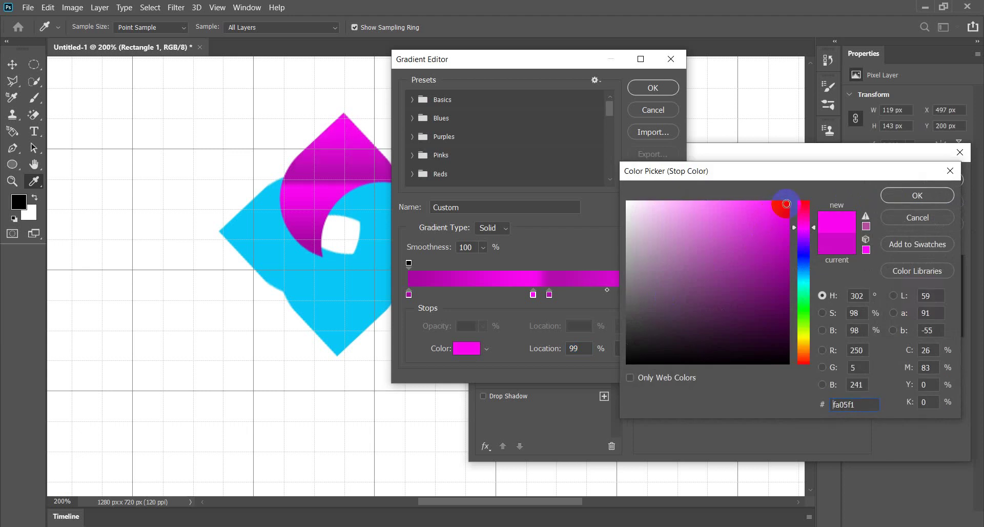
{"action": "left_click", "coordinate": [916, 195]}
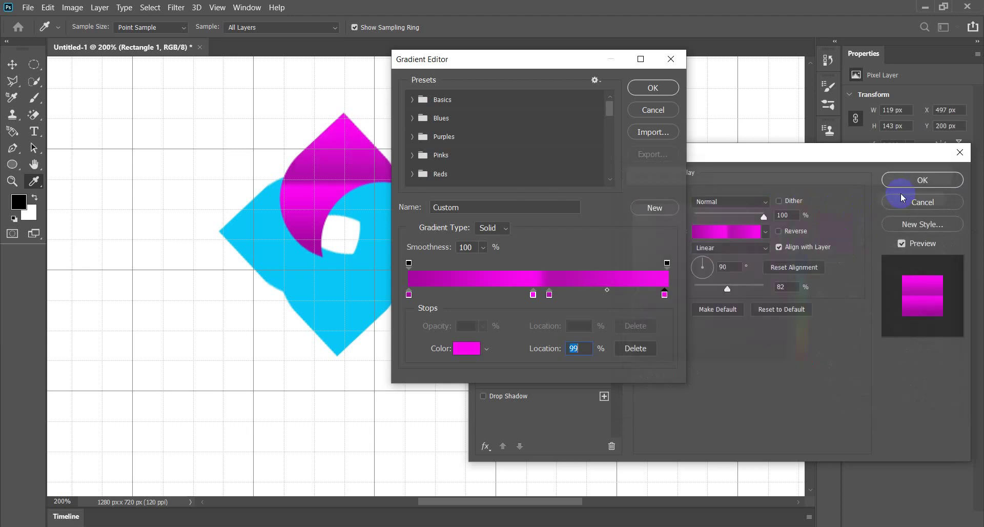
- Nudge the middle stops together to about 52%
{"action": "left_click", "coordinate": [533, 295]}
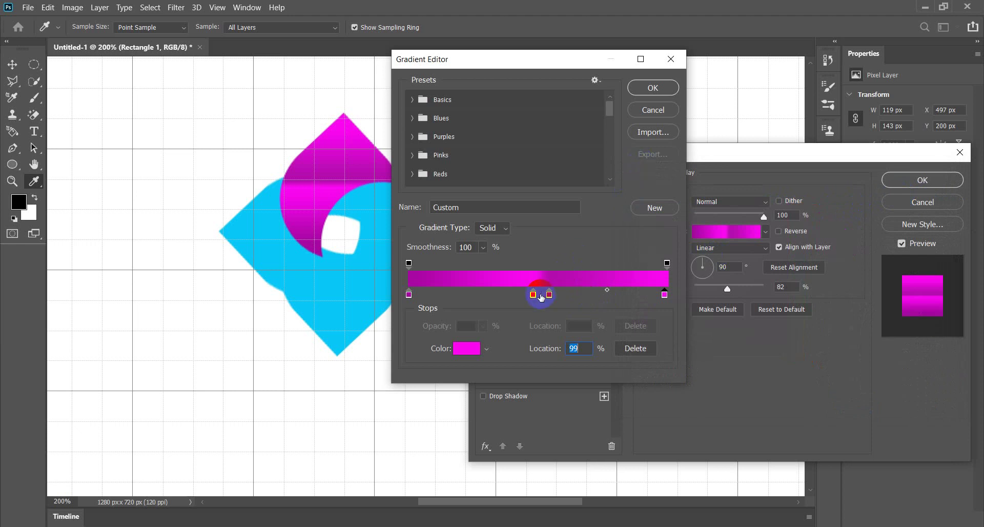
{"action": "left_click_drag", "start_coordinate": [536, 295], "coordinate": [543, 298]}
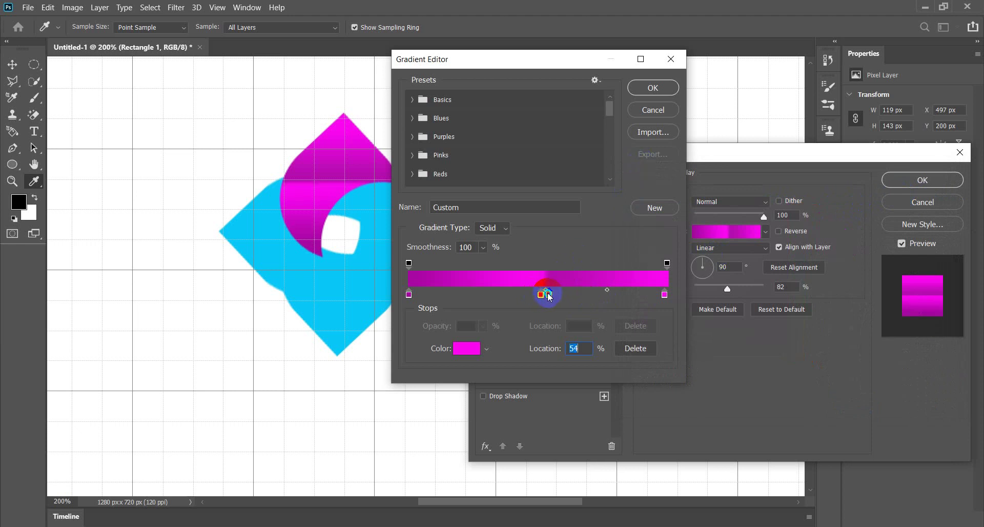
{"action": "left_click", "coordinate": [546, 296]}
{"action": "key", "text": "Down"}
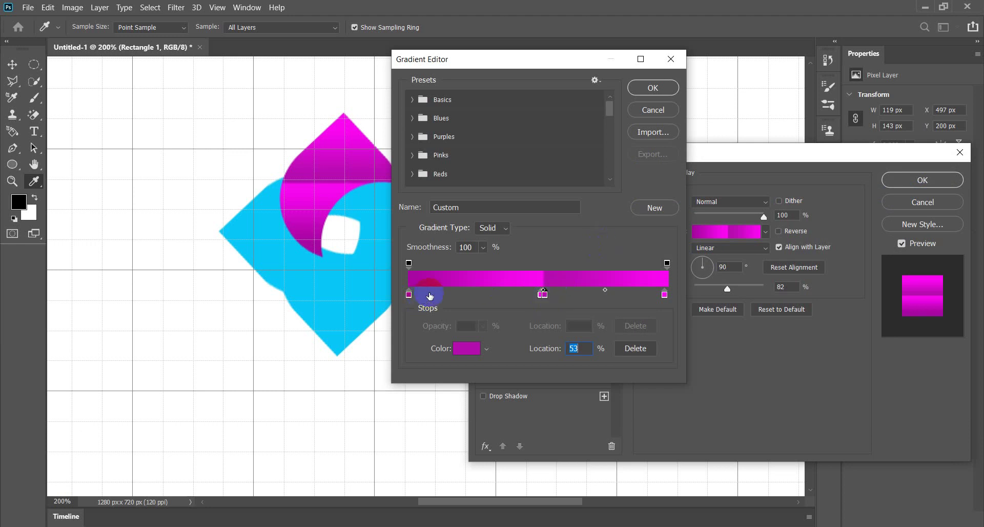
- Darken the left stop to purple a606a0 and accept the gradient
{"action": "double_click", "coordinate": [409, 294]}
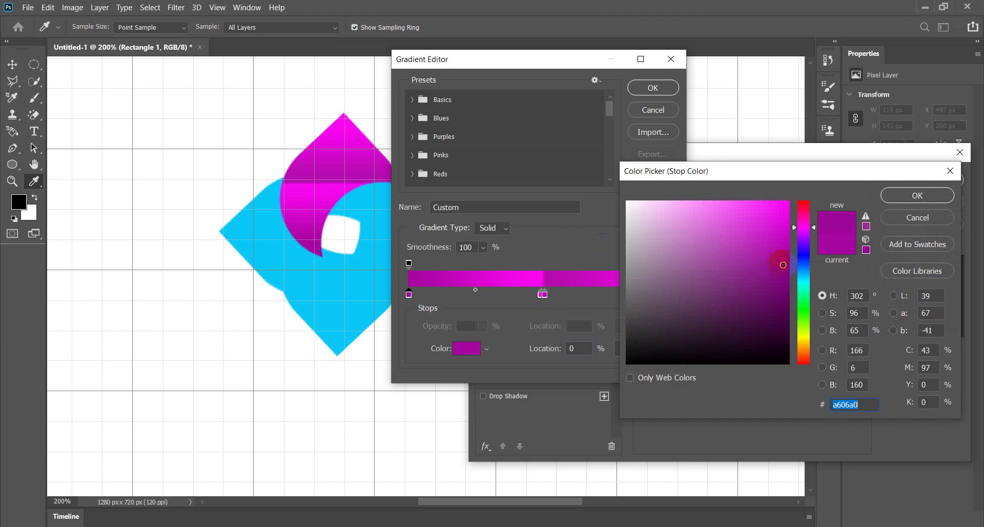
{"action": "left_click", "coordinate": [782, 265]}
{"action": "left_click", "coordinate": [888, 197]}
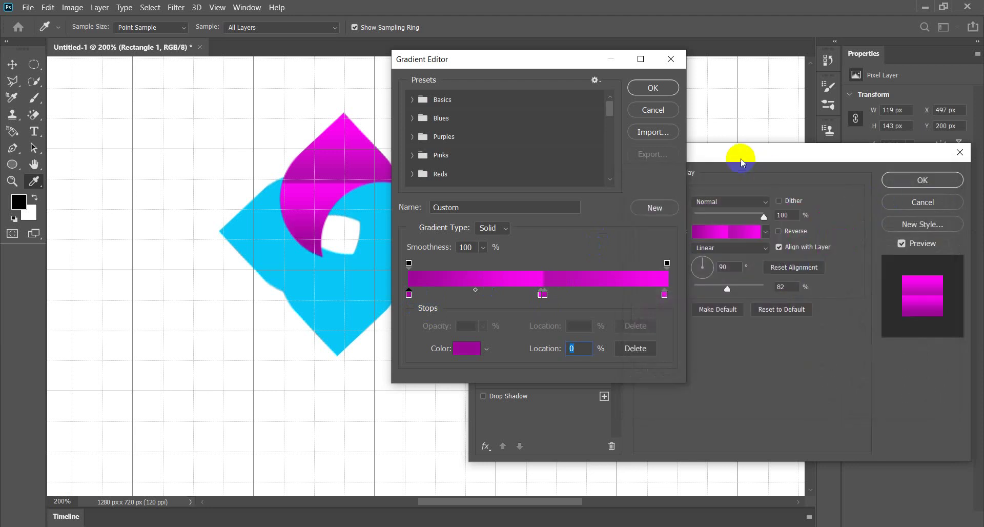
{"action": "left_click", "coordinate": [653, 88]}
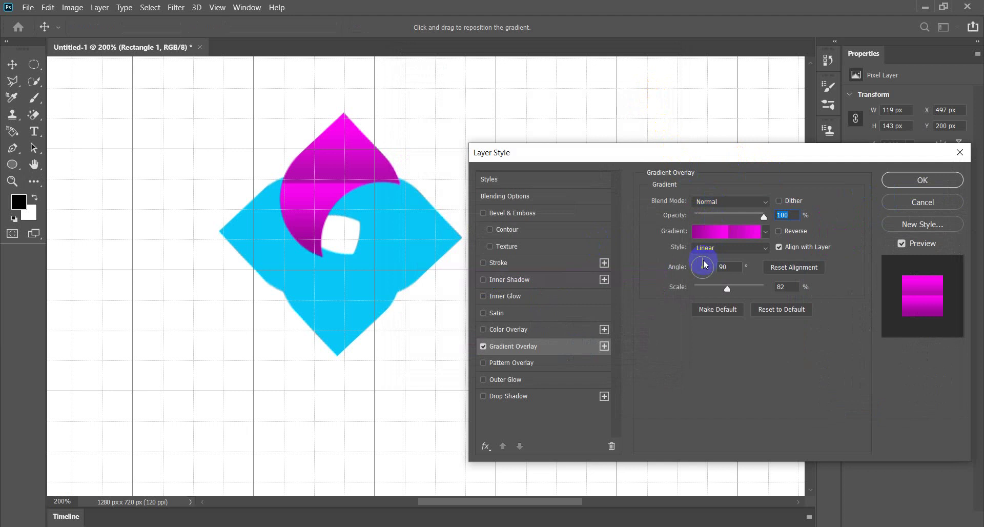
- Set the gradient angle to -3° and slide the gradient up across the magenta petal
{"action": "left_click_drag", "start_coordinate": [704, 264], "coordinate": [712, 272]}
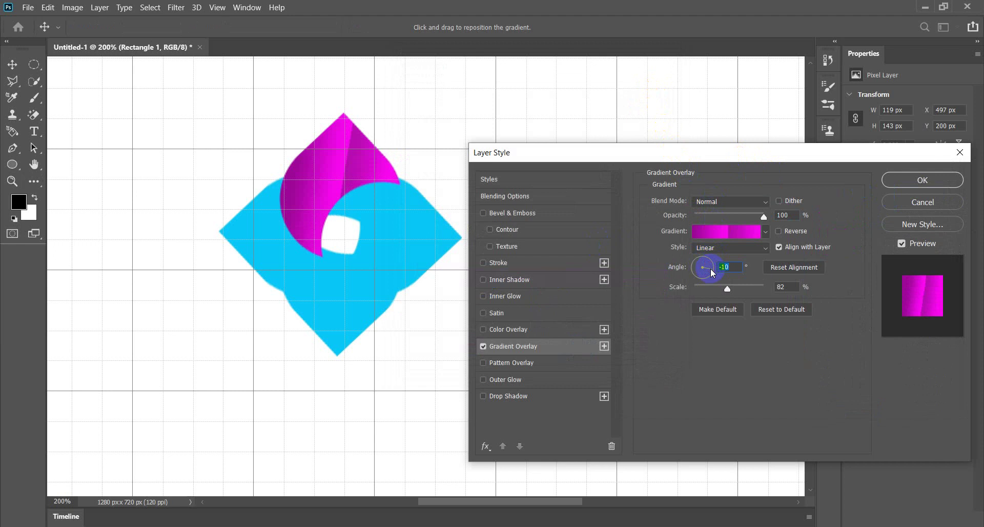
{"action": "left_click_drag", "start_coordinate": [712, 271], "coordinate": [711, 271]}
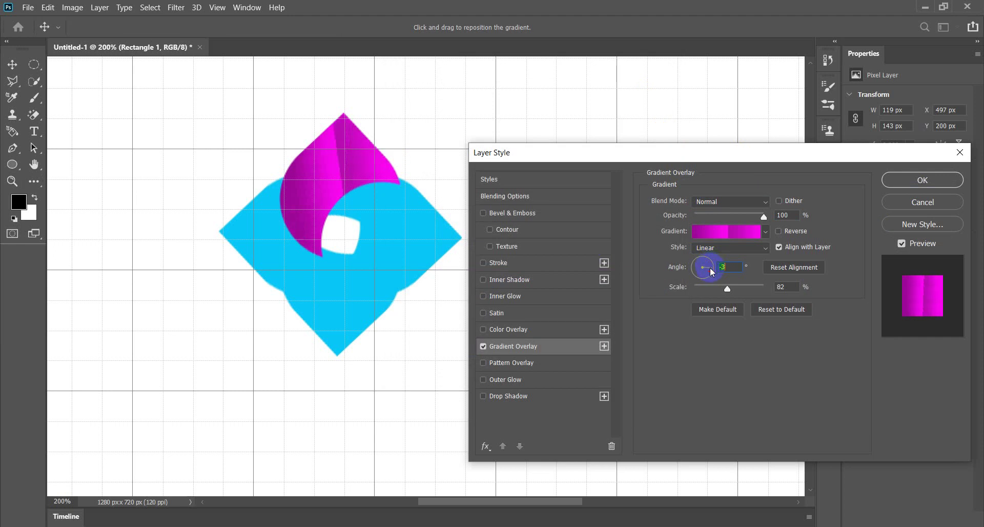
{"action": "left_click_drag", "start_coordinate": [320, 247], "coordinate": [340, 158]}
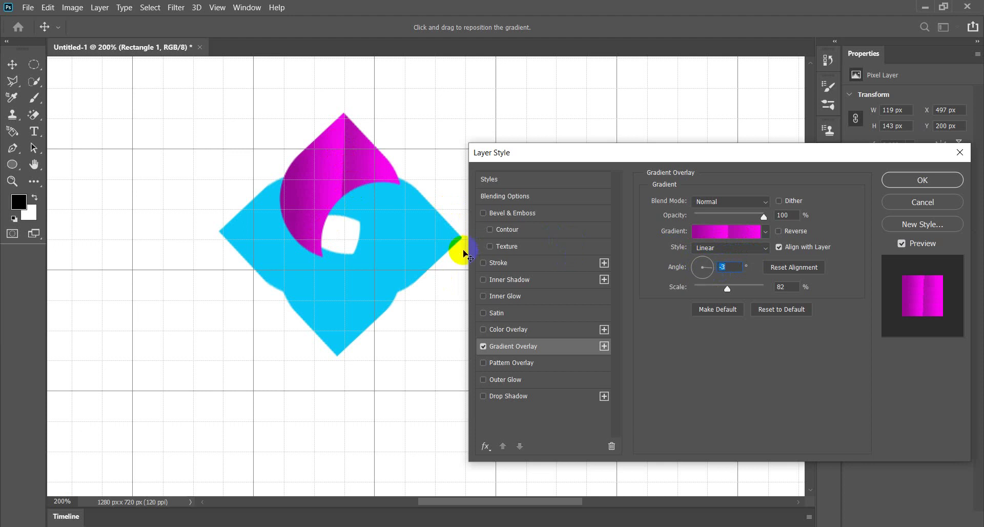
{"action": "left_click_drag", "start_coordinate": [340, 189], "coordinate": [342, 114]}
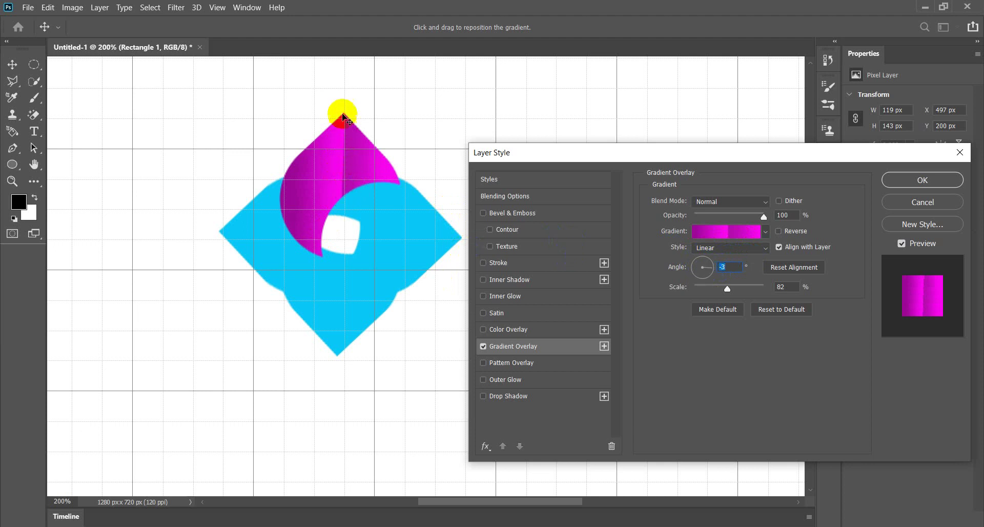
{"action": "left_click_drag", "start_coordinate": [342, 163], "coordinate": [340, 118]}
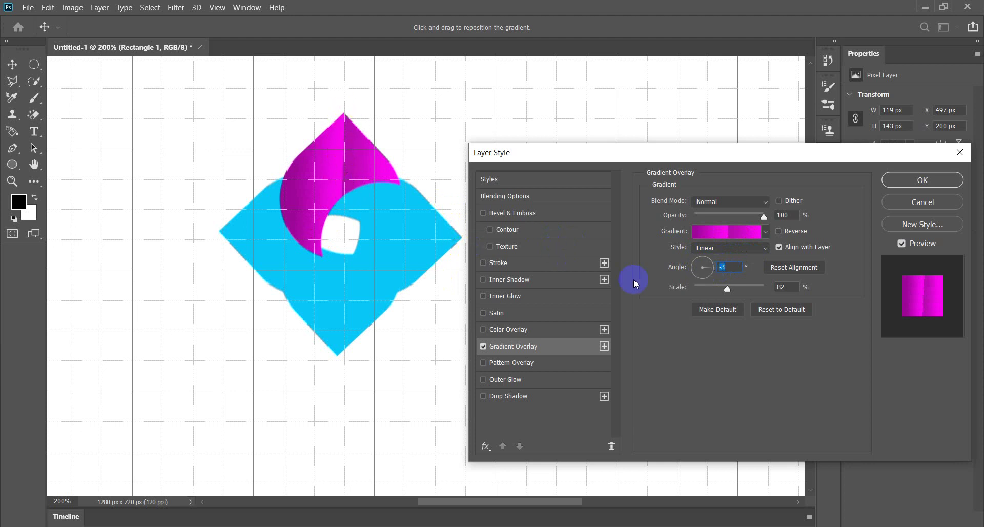
- Add a black drop shadow (35% opacity, 0 px distance, 24 px size) without outer glow
{"action": "left_click", "coordinate": [507, 379]}
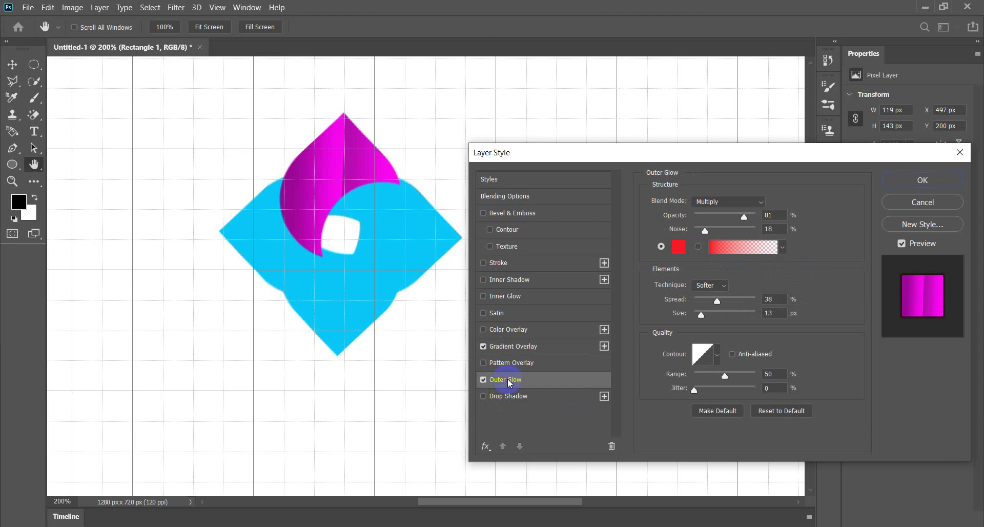
{"action": "left_click", "coordinate": [509, 396]}
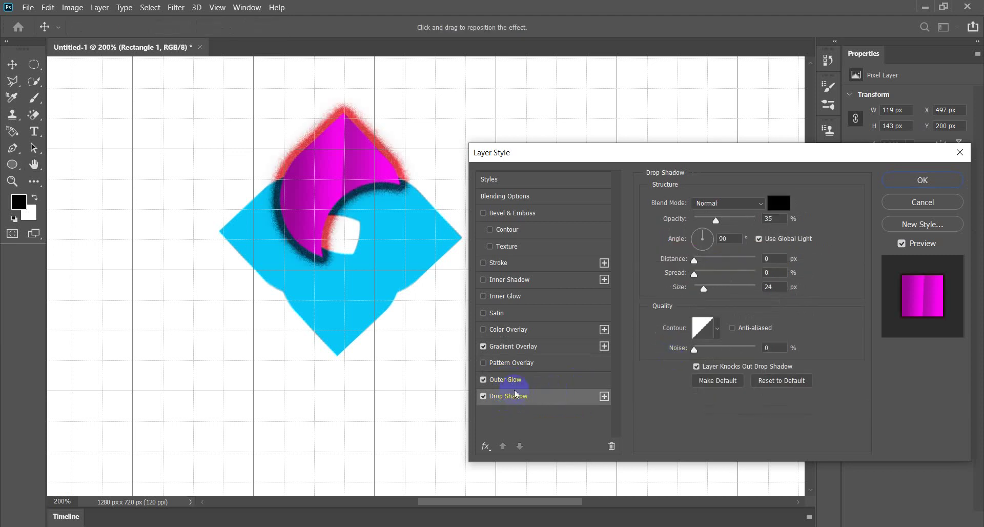
{"action": "left_click", "coordinate": [501, 381]}
{"action": "left_click", "coordinate": [483, 380]}
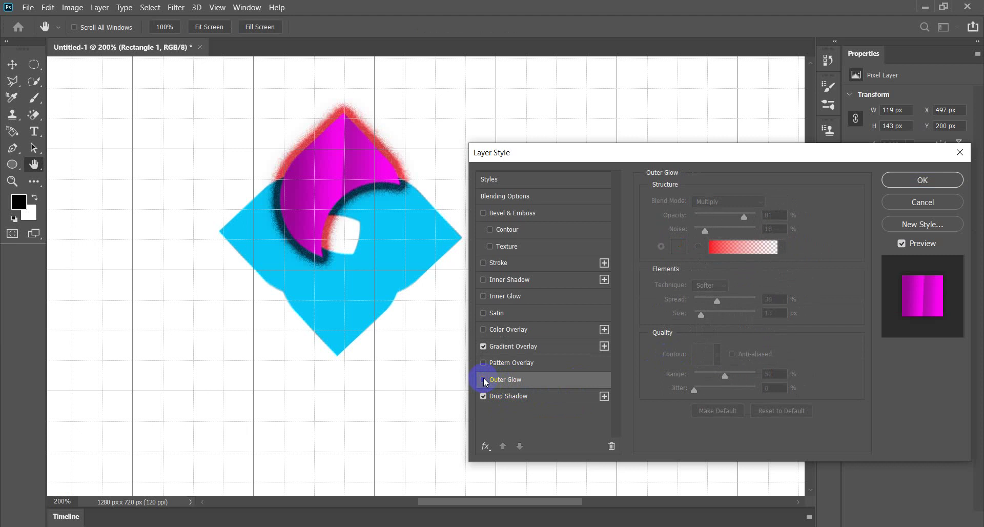
{"action": "left_click", "coordinate": [509, 396]}
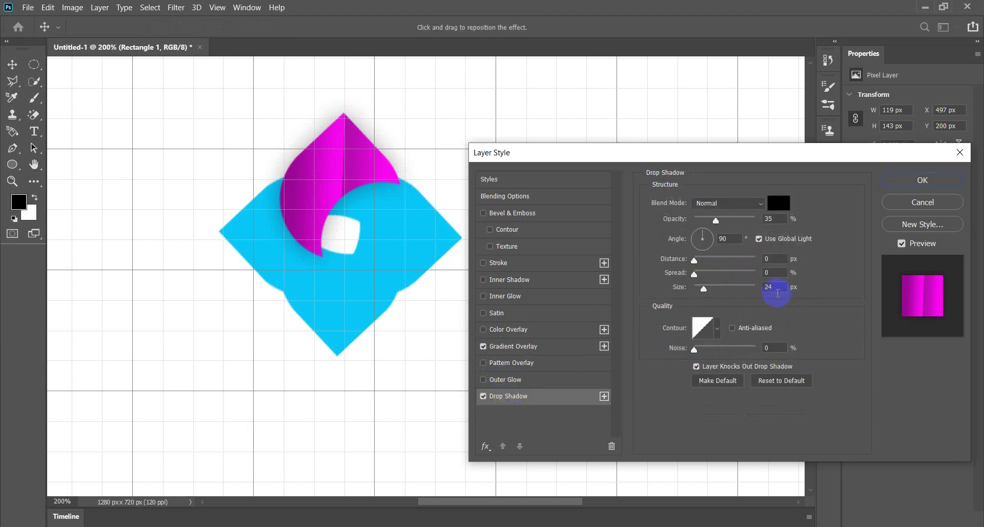
{"action": "left_click", "coordinate": [685, 260]}
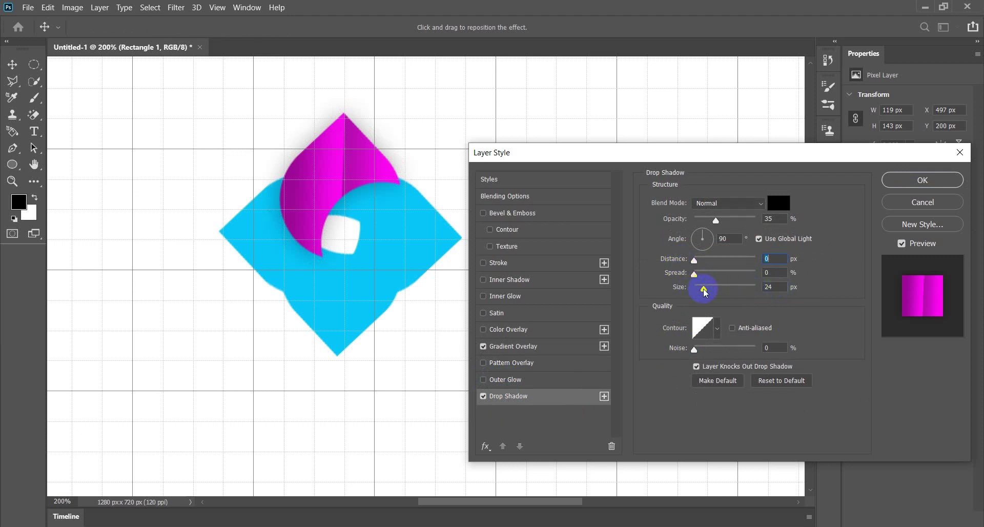
{"action": "left_click", "coordinate": [900, 184]}
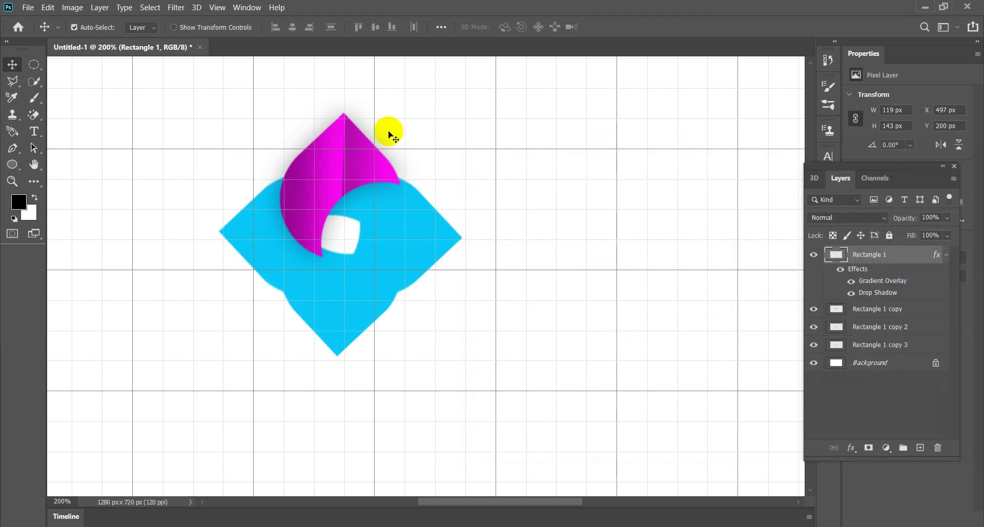
- Select the Rectangle 1 copy layer with the Move tool and add a Gradient Overlay
{"action": "left_click", "coordinate": [14, 65]}
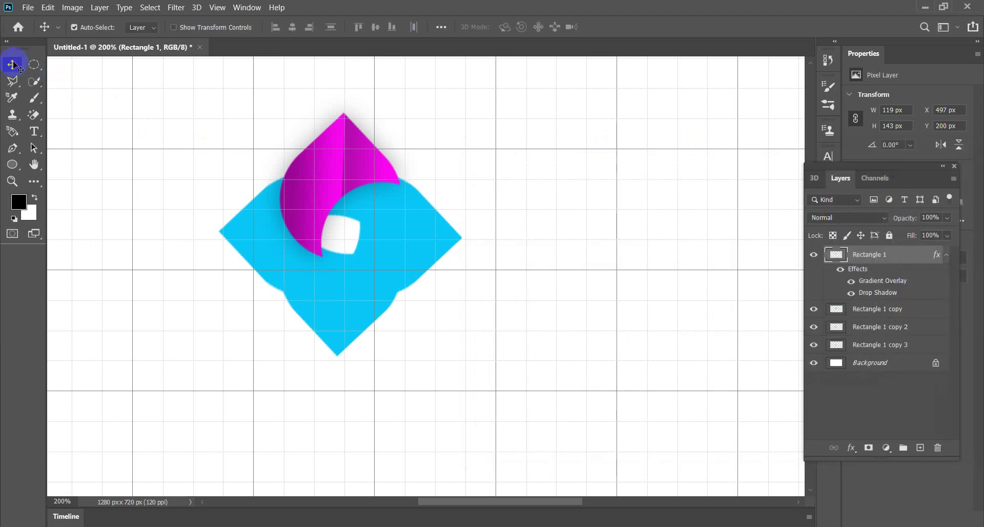
{"action": "left_click", "coordinate": [398, 215]}
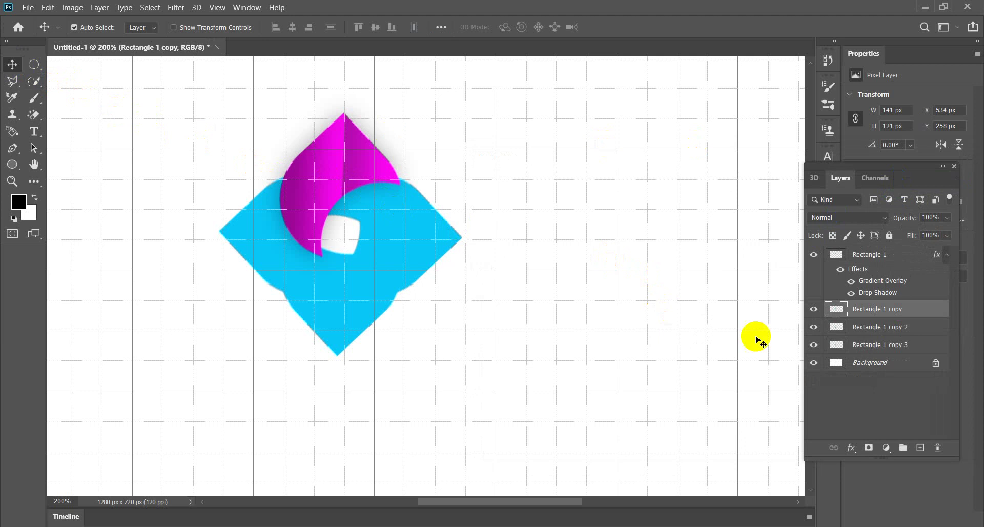
{"action": "left_click", "coordinate": [845, 410]}
{"action": "left_click", "coordinate": [887, 316]}
{"action": "left_click", "coordinate": [403, 245]}
{"action": "left_click", "coordinate": [874, 309]}
{"action": "left_click", "coordinate": [851, 449]}
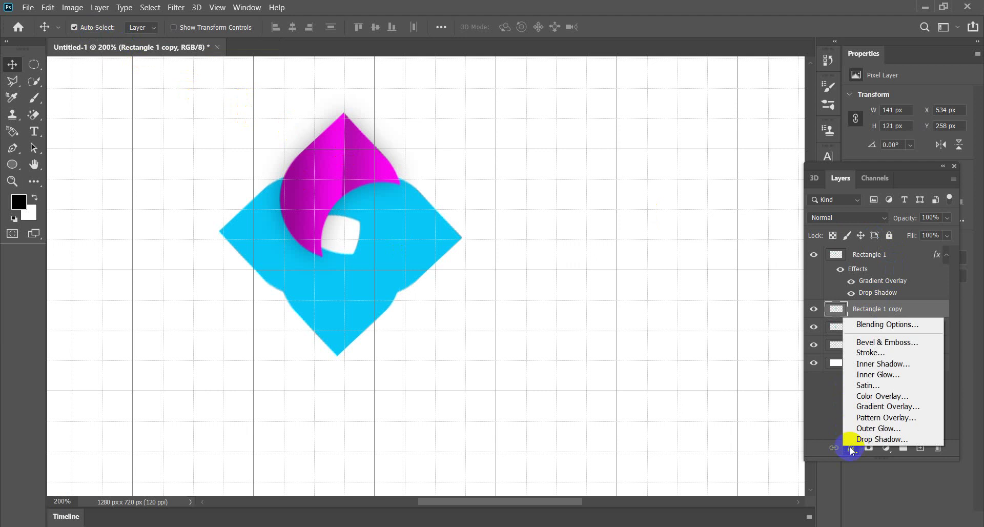
{"action": "left_click", "coordinate": [868, 407]}
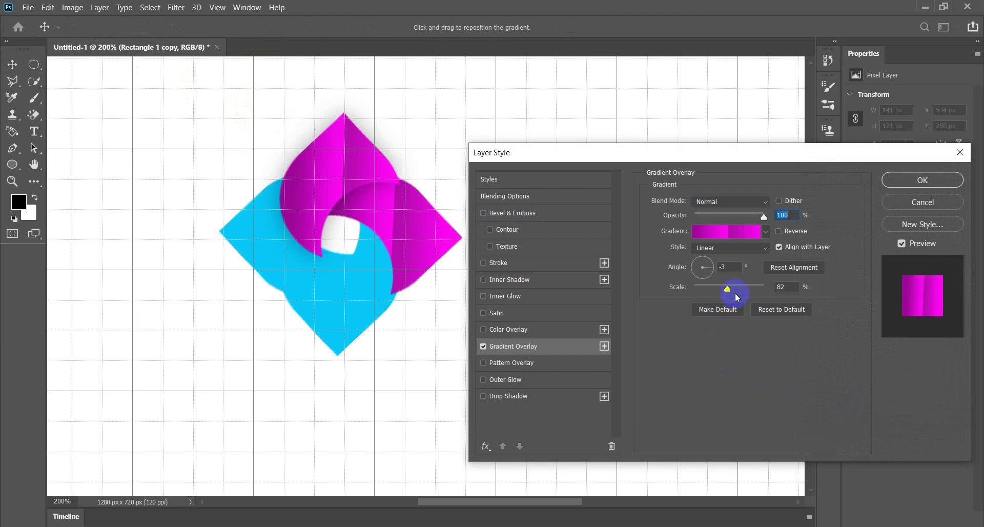
- Recolour the gradient's left stop from magenta to a bright green
{"action": "left_click", "coordinate": [720, 232]}
{"action": "left_click", "coordinate": [511, 268]}
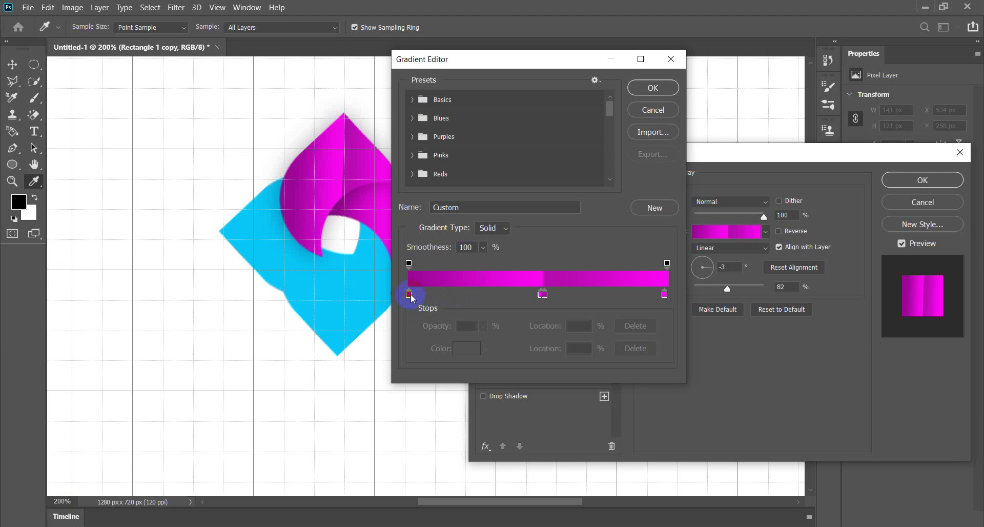
{"action": "double_click", "coordinate": [408, 294]}
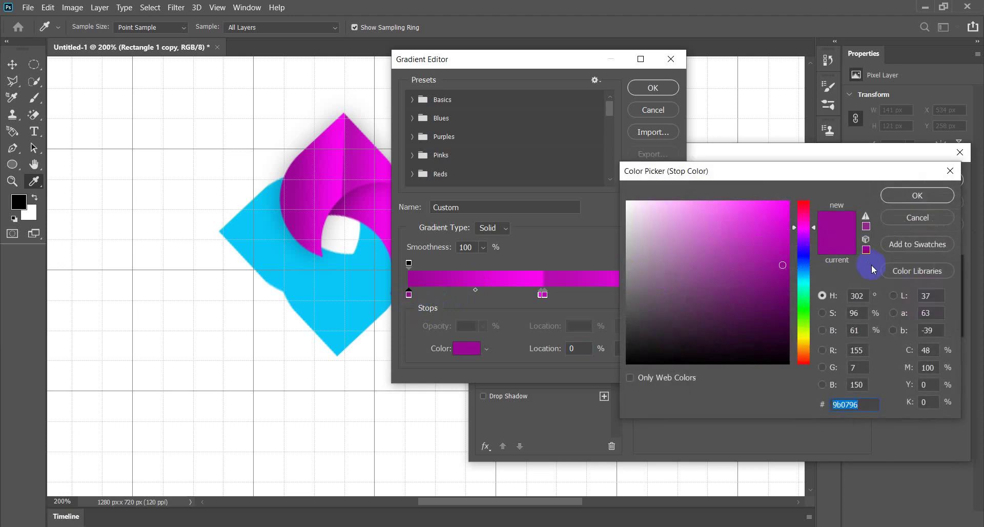
{"action": "left_click", "coordinate": [802, 313]}
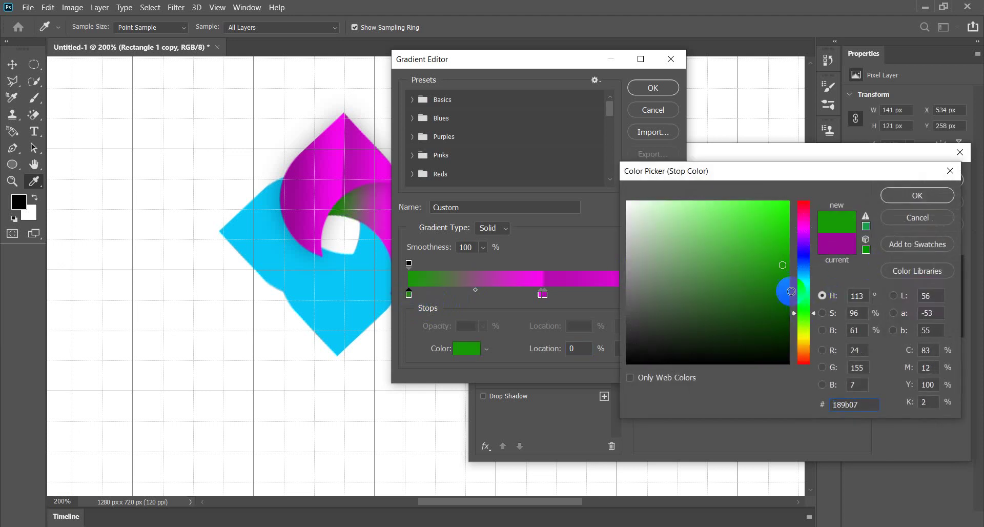
{"action": "left_click_drag", "start_coordinate": [784, 253], "coordinate": [783, 247]}
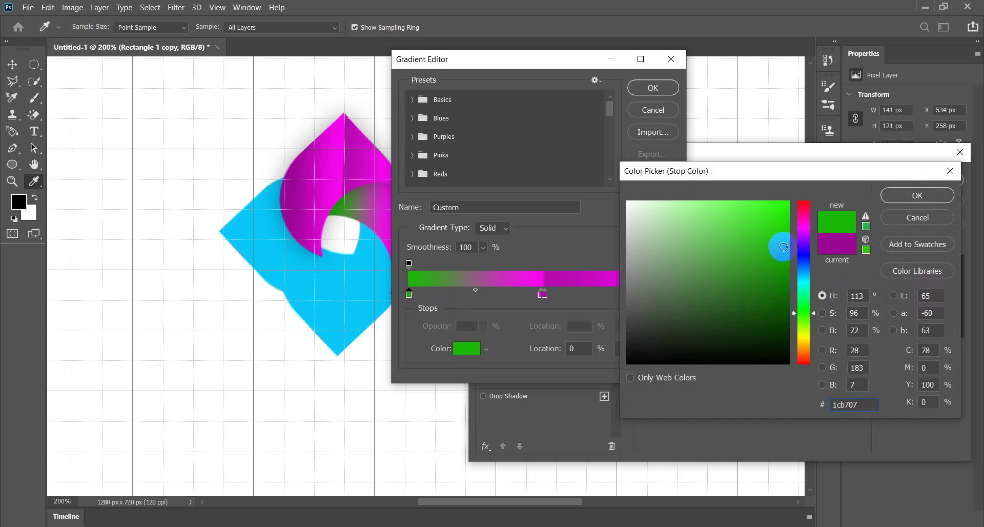
{"action": "left_click", "coordinate": [900, 198]}
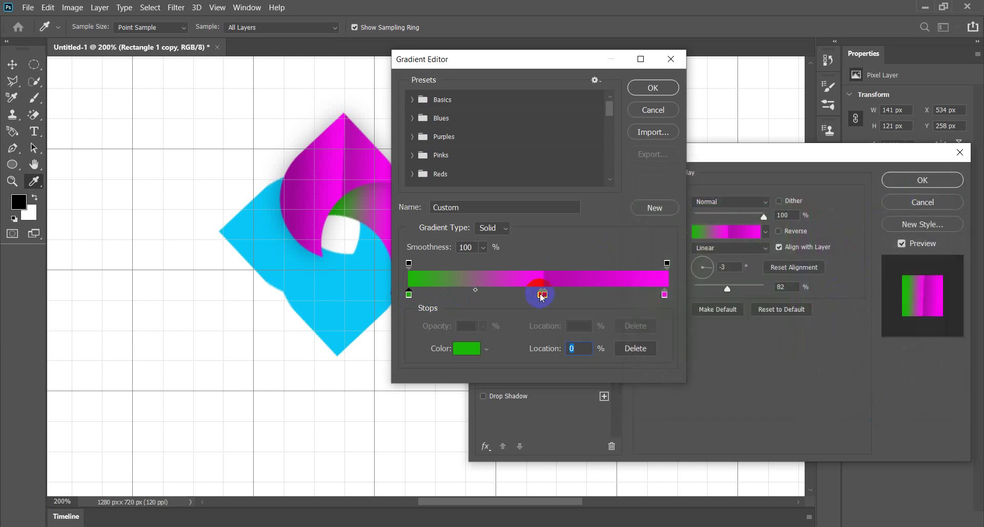
- Change the middle magenta stop to a pure green
{"action": "left_click_drag", "start_coordinate": [543, 299], "coordinate": [541, 297]}
{"action": "double_click", "coordinate": [539, 294]}
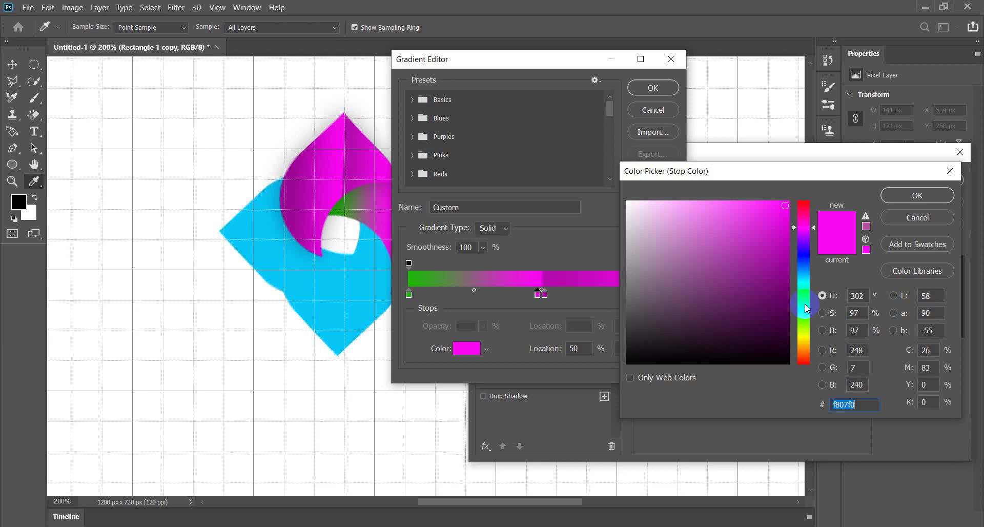
{"action": "left_click", "coordinate": [805, 297]}
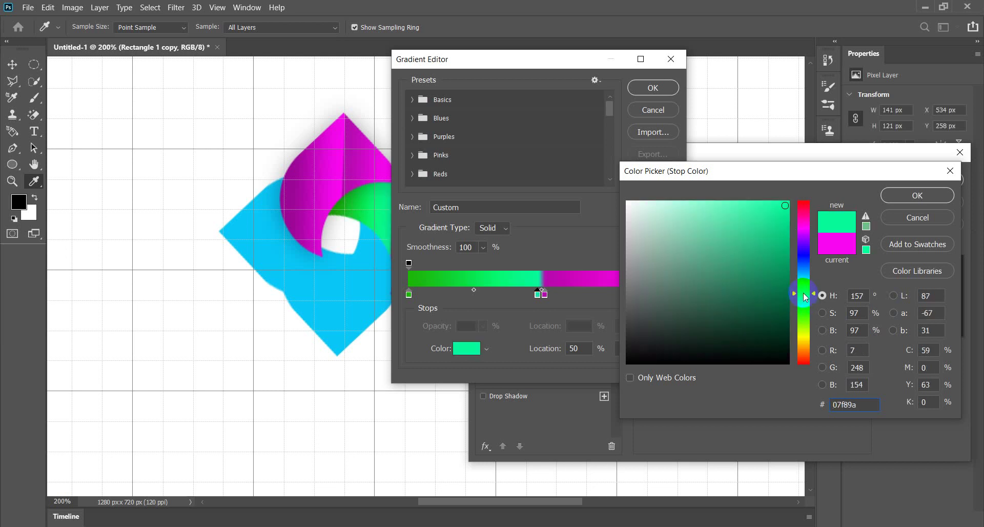
{"action": "left_click", "coordinate": [804, 303]}
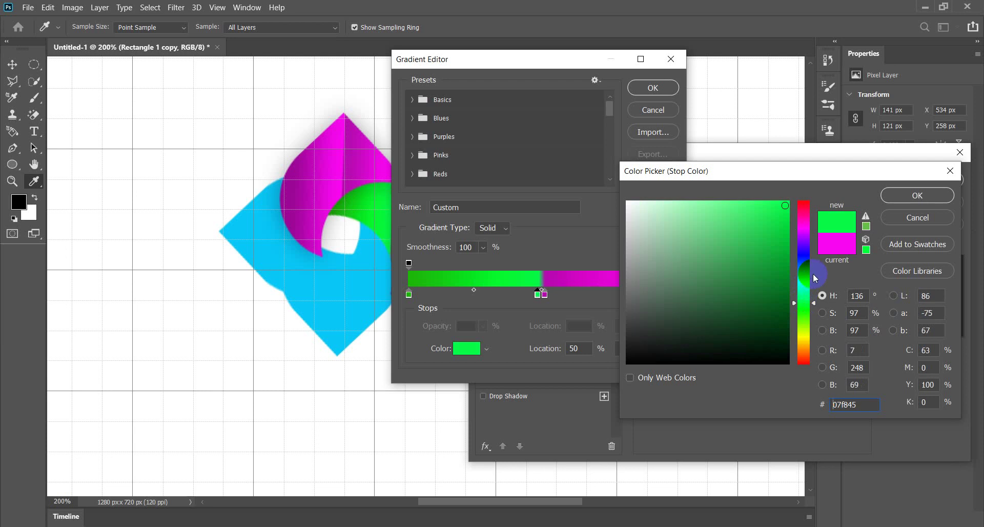
{"action": "left_click", "coordinate": [892, 196]}
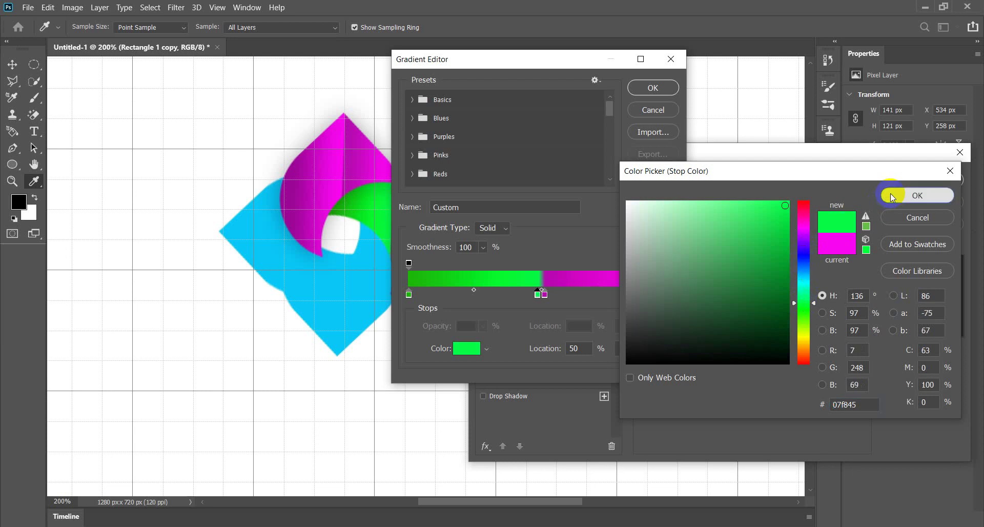
- Darken the left stop's green and turn the 53% stop green
{"action": "double_click", "coordinate": [409, 294]}
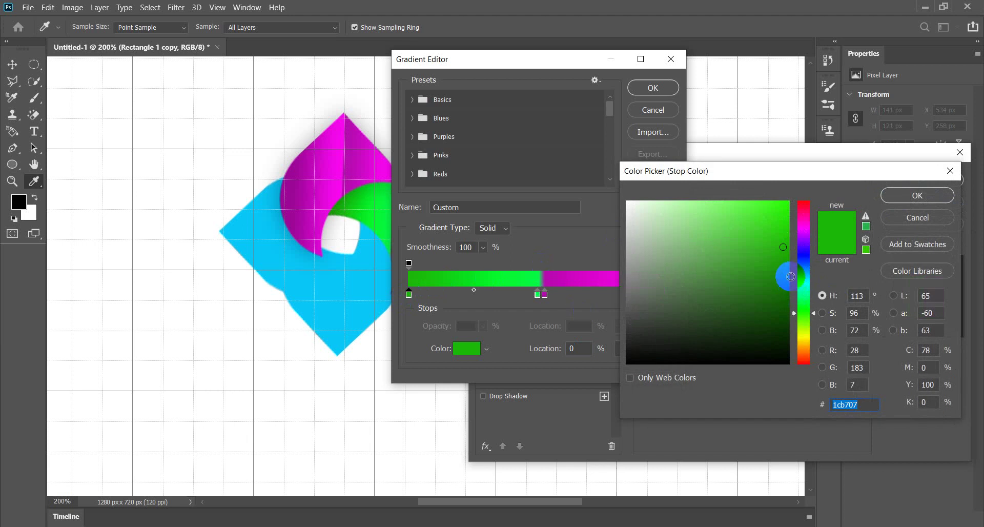
{"action": "left_click", "coordinate": [785, 273]}
{"action": "left_click", "coordinate": [917, 195]}
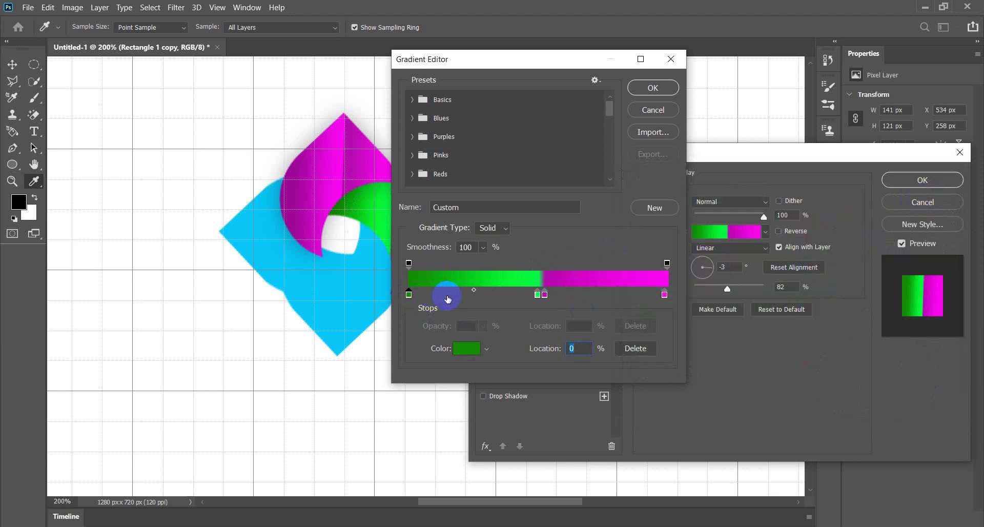
{"action": "double_click", "coordinate": [544, 294]}
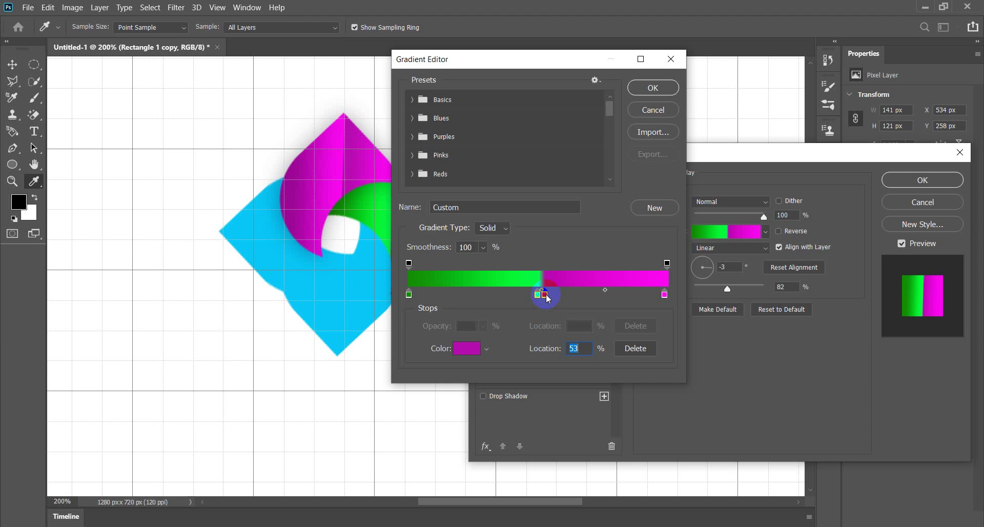
{"action": "left_click", "coordinate": [804, 308]}
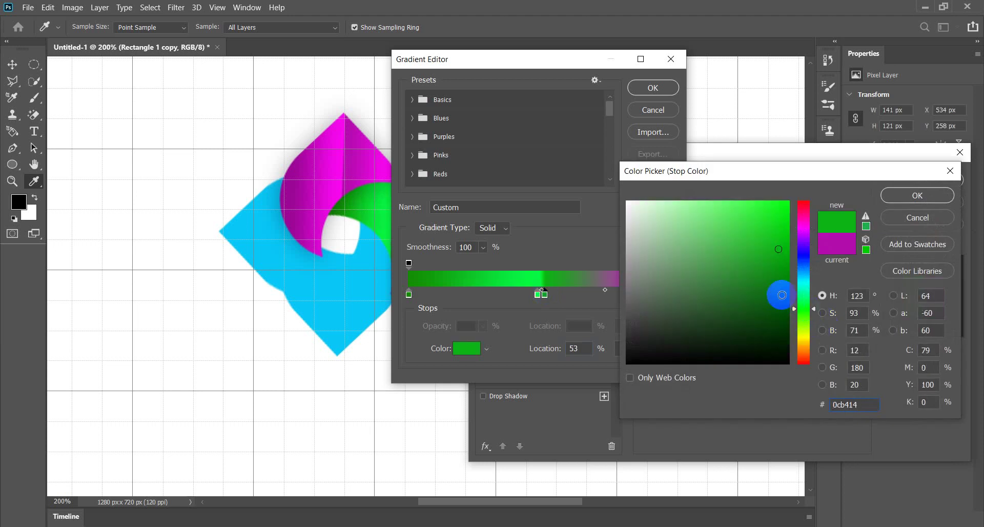
{"action": "left_click", "coordinate": [780, 292]}
{"action": "left_click", "coordinate": [785, 266]}
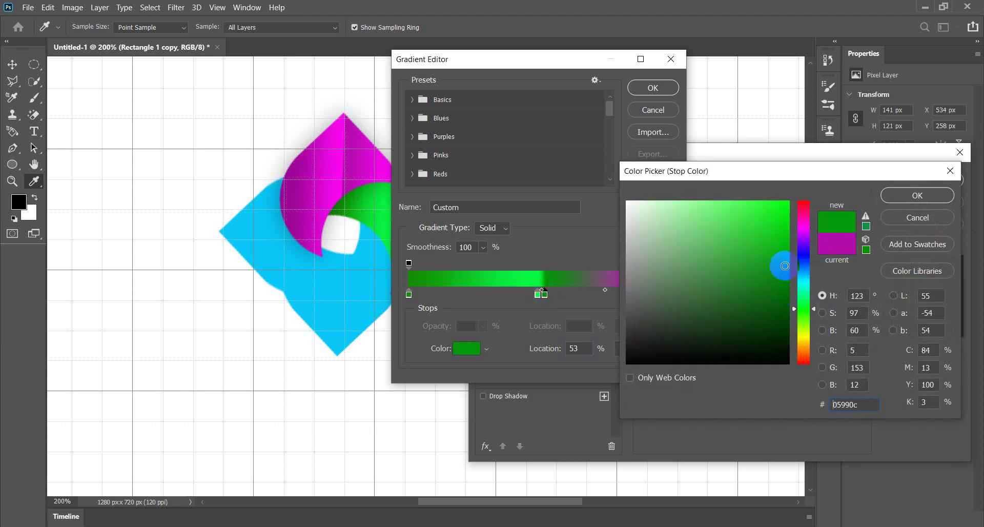
{"action": "left_click", "coordinate": [893, 196]}
- Turn the rightmost stop bright green 05fa33
{"action": "left_click", "coordinate": [666, 294]}
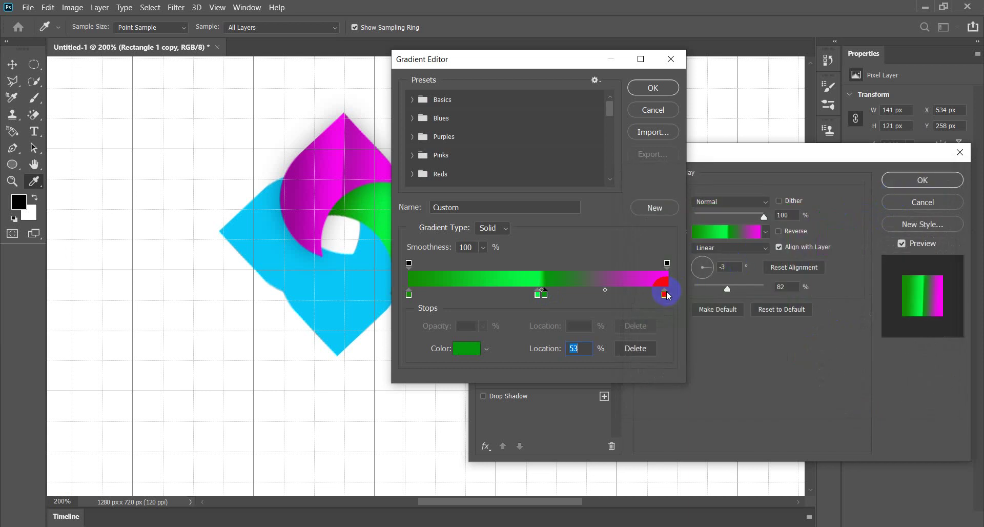
{"action": "double_click", "coordinate": [667, 295]}
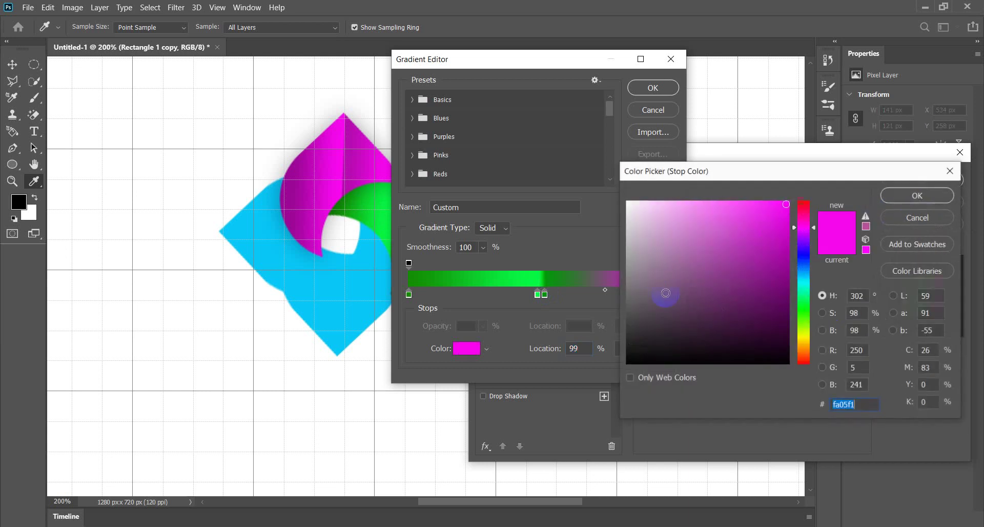
{"action": "left_click", "coordinate": [803, 305]}
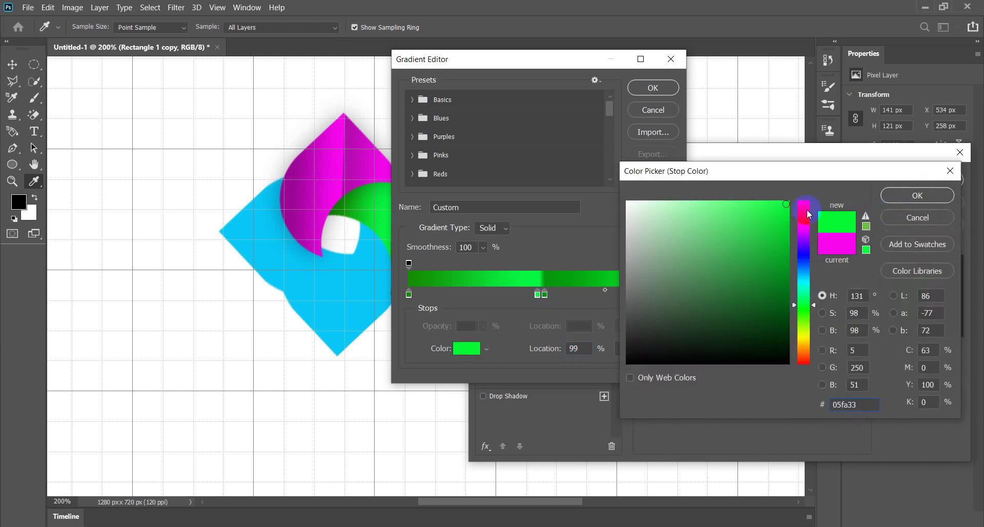
{"action": "left_click", "coordinate": [891, 196]}
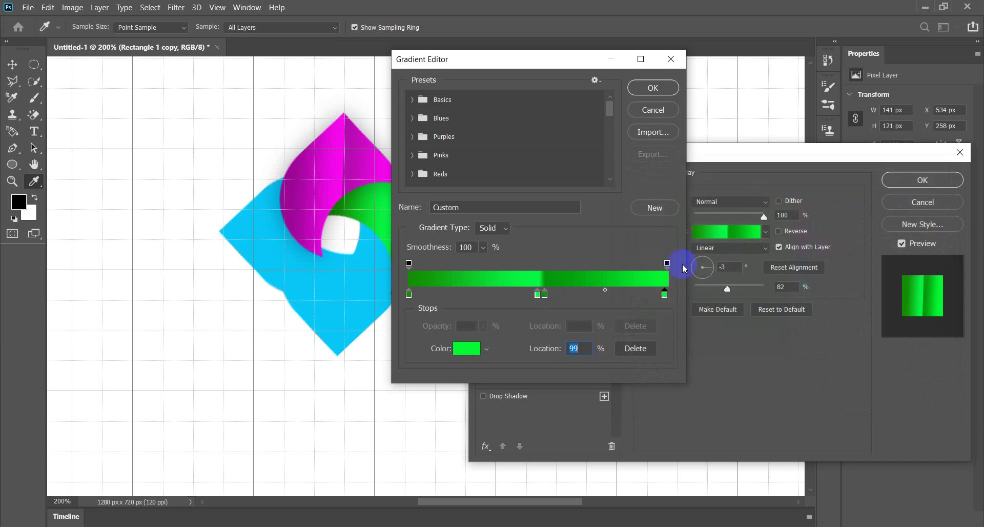
- Accept the green gradient and rotate the overlay to run vertically at -90°
{"action": "left_click", "coordinate": [655, 90]}
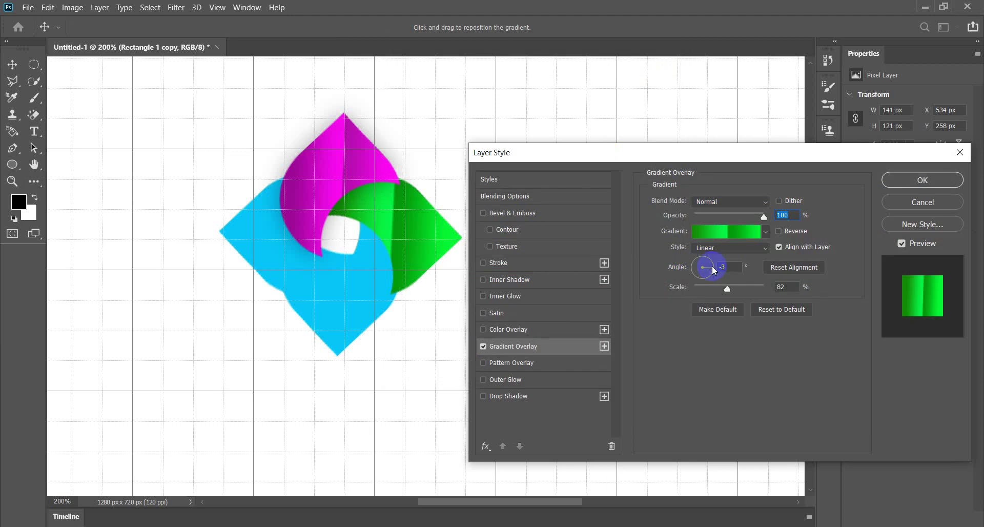
{"action": "left_click_drag", "start_coordinate": [714, 270], "coordinate": [710, 283]}
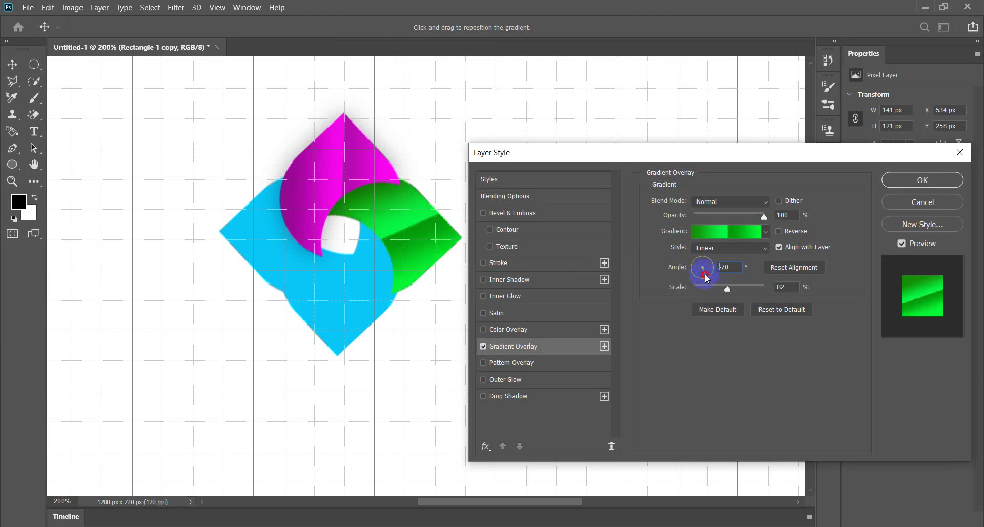
{"action": "left_click_drag", "start_coordinate": [705, 274], "coordinate": [702, 274]}
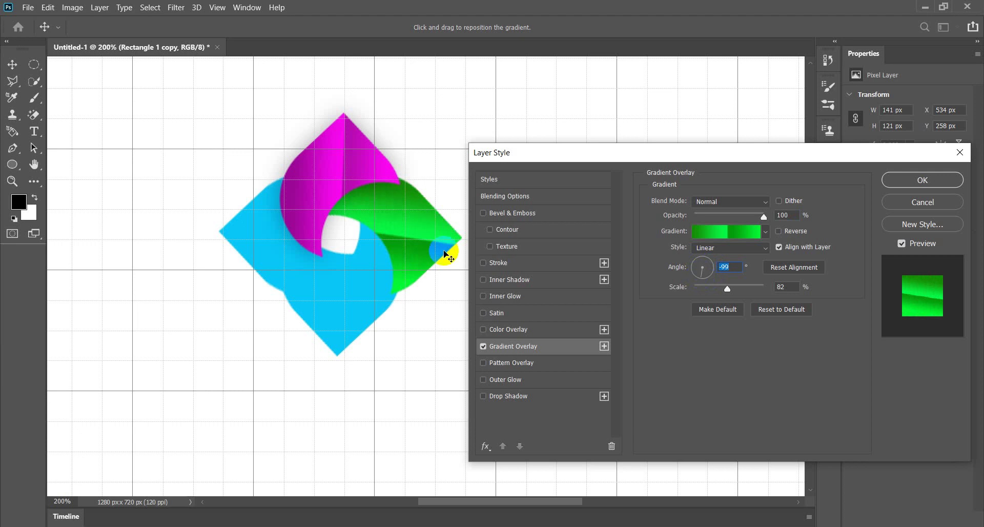
{"action": "left_click_drag", "start_coordinate": [446, 253], "coordinate": [450, 234]}
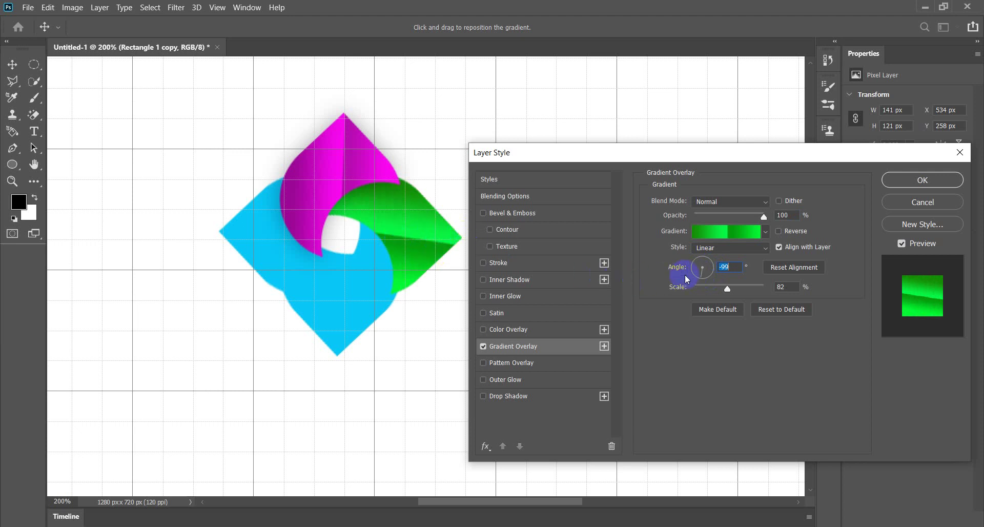
{"action": "left_click", "coordinate": [699, 278]}
{"action": "left_click_drag", "start_coordinate": [699, 277], "coordinate": [704, 278]}
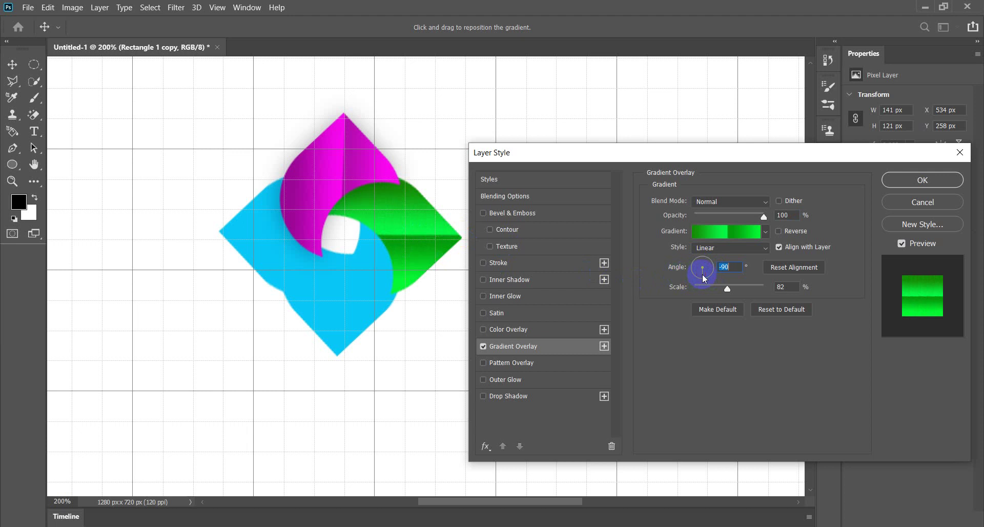
{"action": "left_click_drag", "start_coordinate": [704, 278], "coordinate": [704, 276]}
{"action": "left_click_drag", "start_coordinate": [704, 279], "coordinate": [704, 280]}
- Add a 35% opacity, 0 px distance, 24 px drop shadow and apply
{"action": "left_click", "coordinate": [519, 396]}
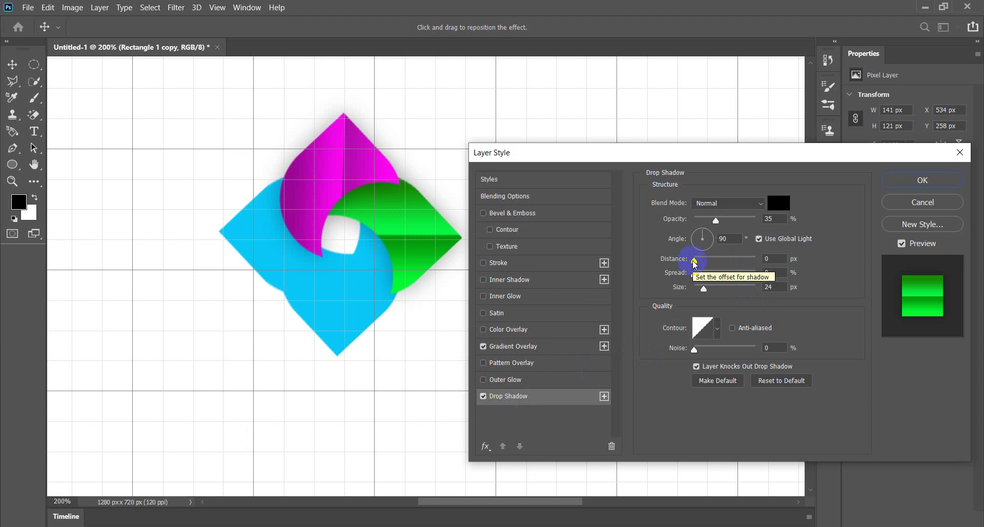
{"action": "left_click", "coordinate": [692, 263]}
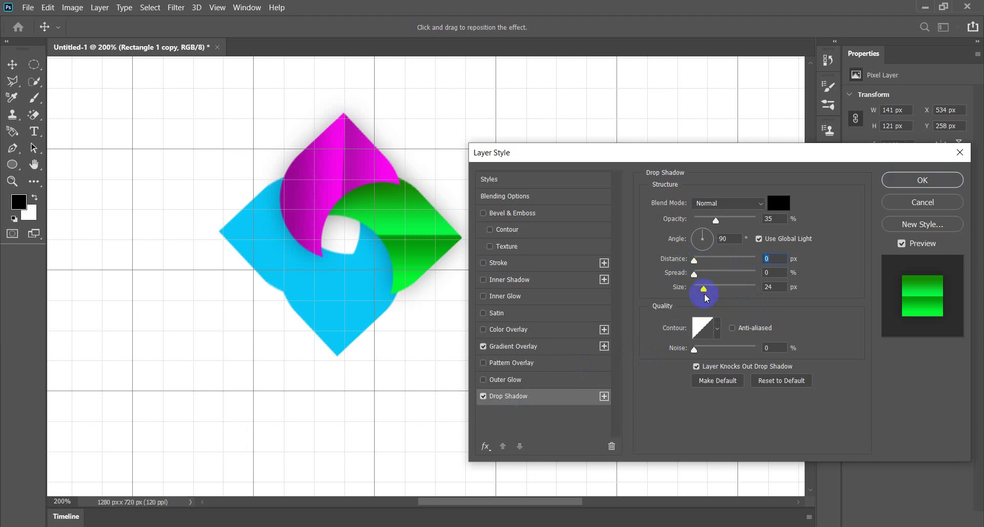
{"action": "left_click", "coordinate": [917, 179]}
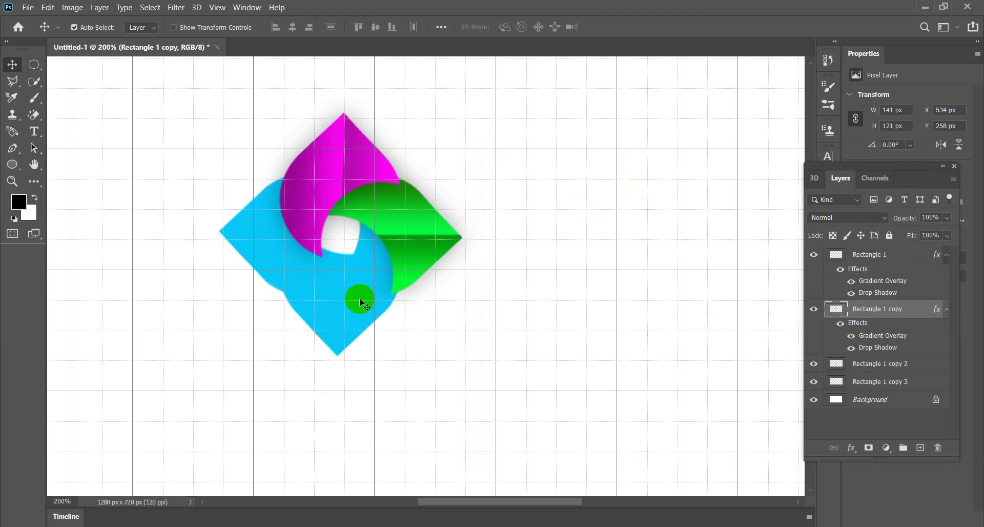
- Add a Gradient Overlay to the Rectangle 1 copy 2 layer
{"action": "left_click", "coordinate": [360, 299]}
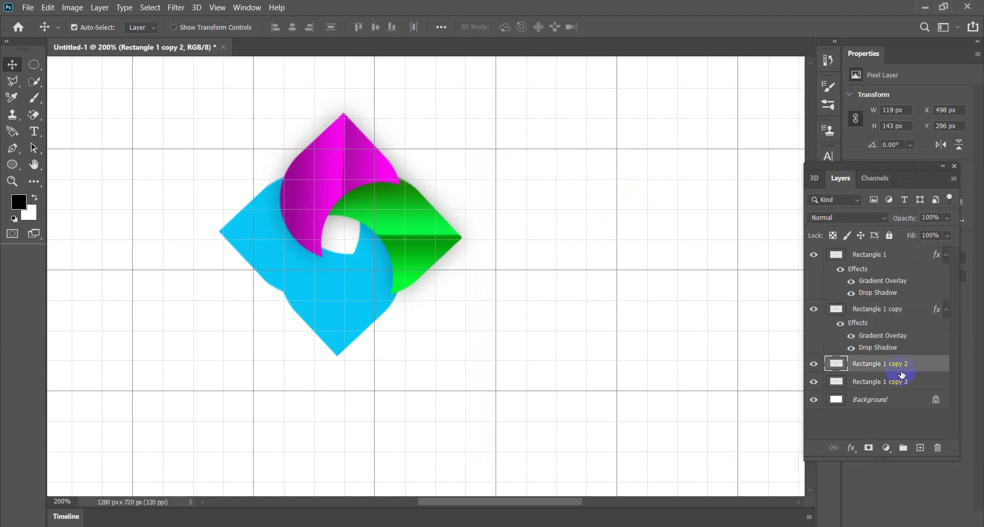
{"action": "left_click", "coordinate": [852, 448]}
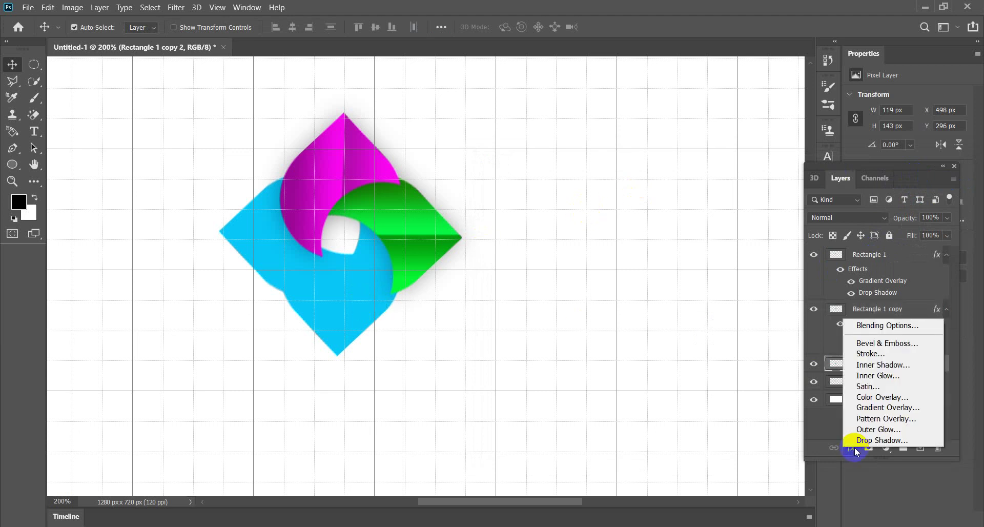
{"action": "left_click", "coordinate": [877, 407]}
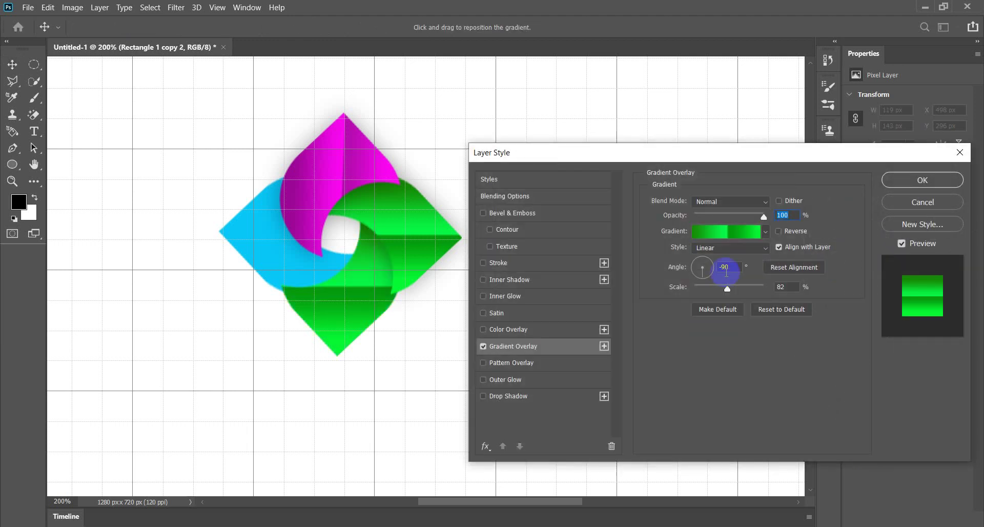
{"action": "left_click", "coordinate": [727, 233]}
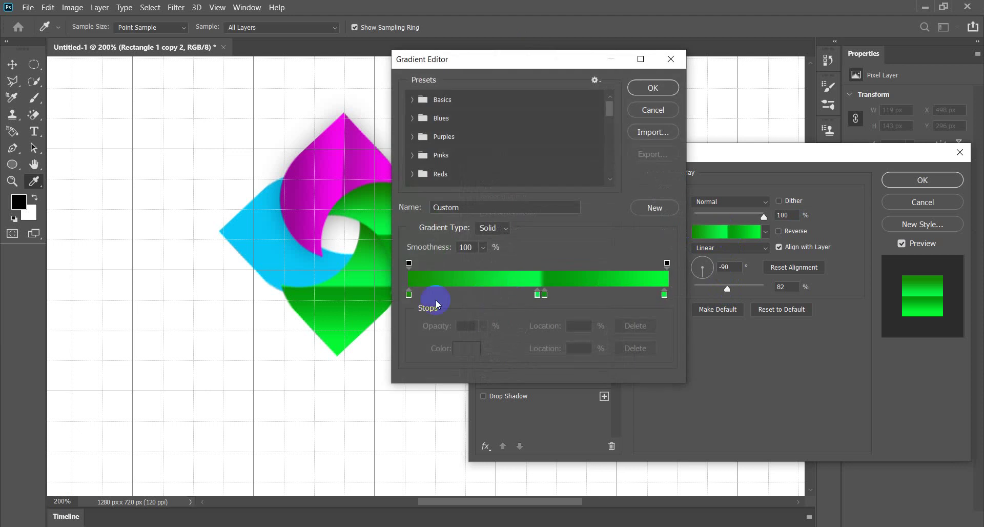
- Recolour the gradient's left stop to red
{"action": "left_click", "coordinate": [408, 294]}
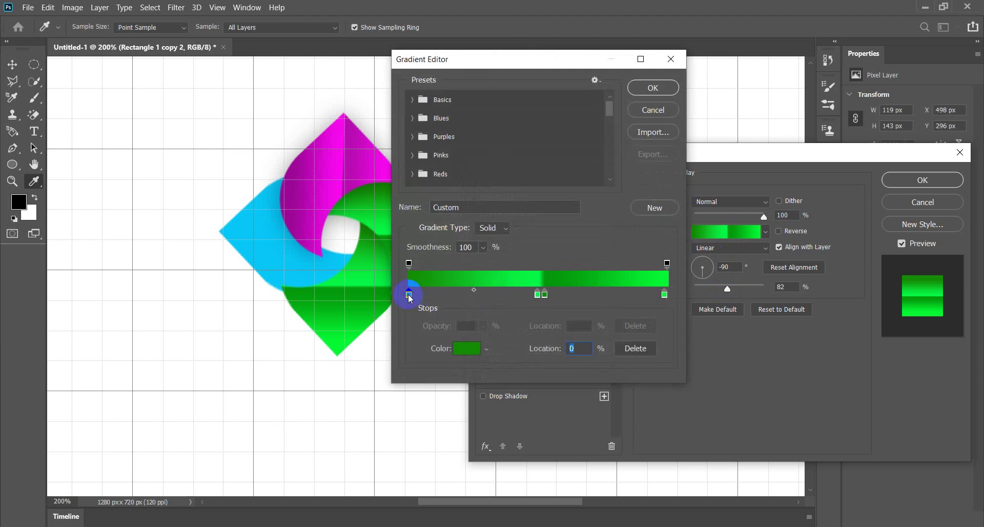
{"action": "double_click", "coordinate": [408, 294]}
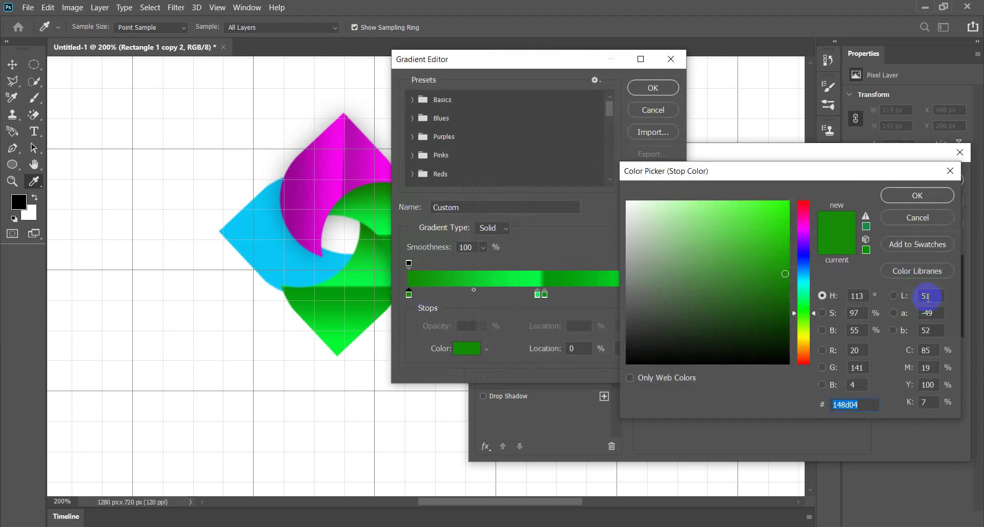
{"action": "left_click", "coordinate": [804, 356]}
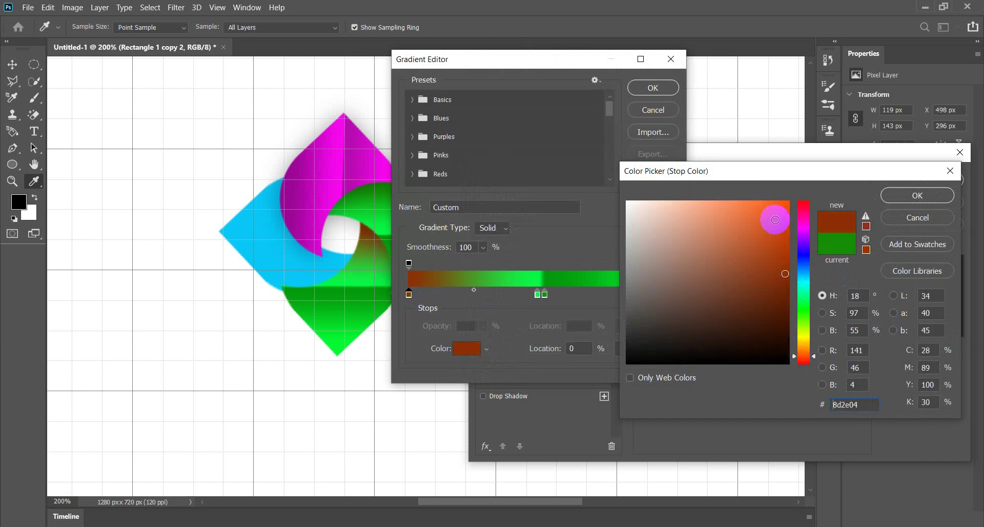
{"action": "left_click", "coordinate": [776, 219]}
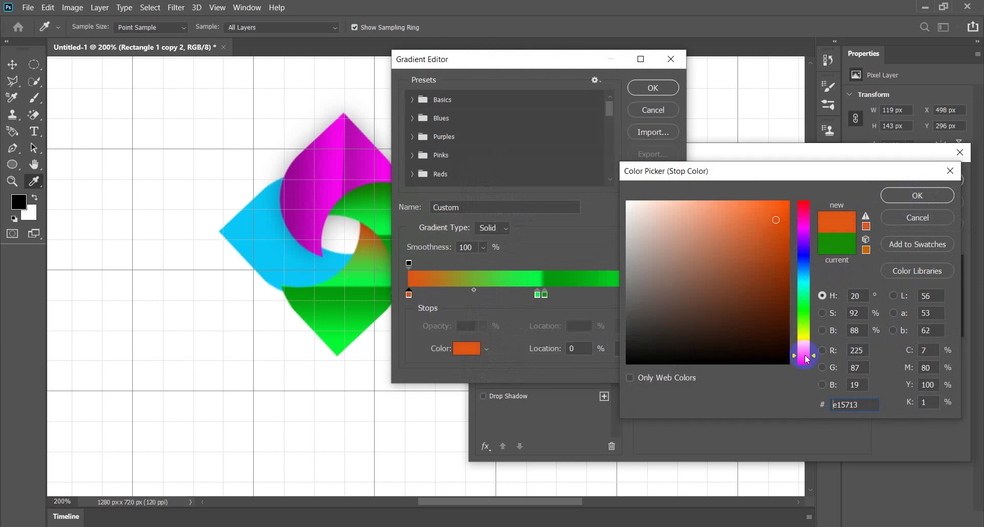
{"action": "left_click_drag", "start_coordinate": [804, 353], "coordinate": [804, 352]}
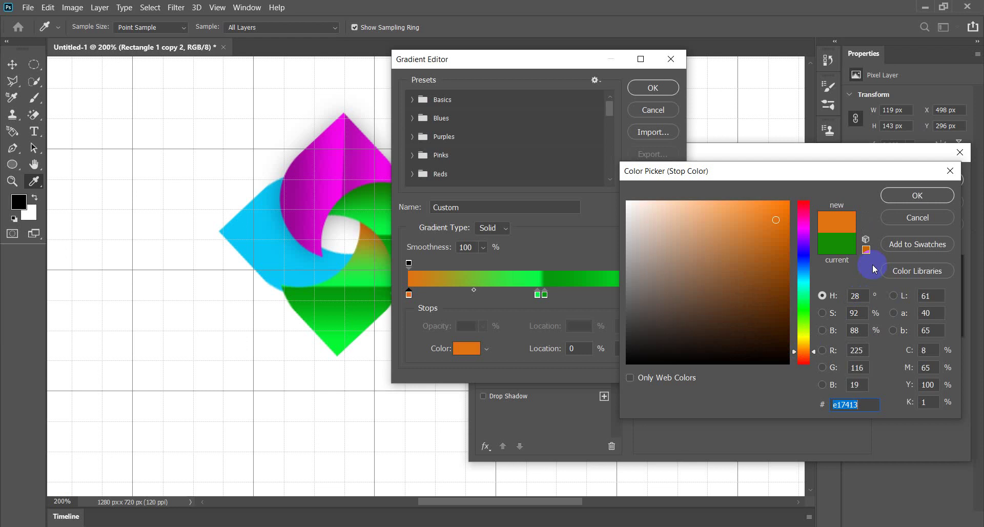
{"action": "left_click", "coordinate": [805, 361]}
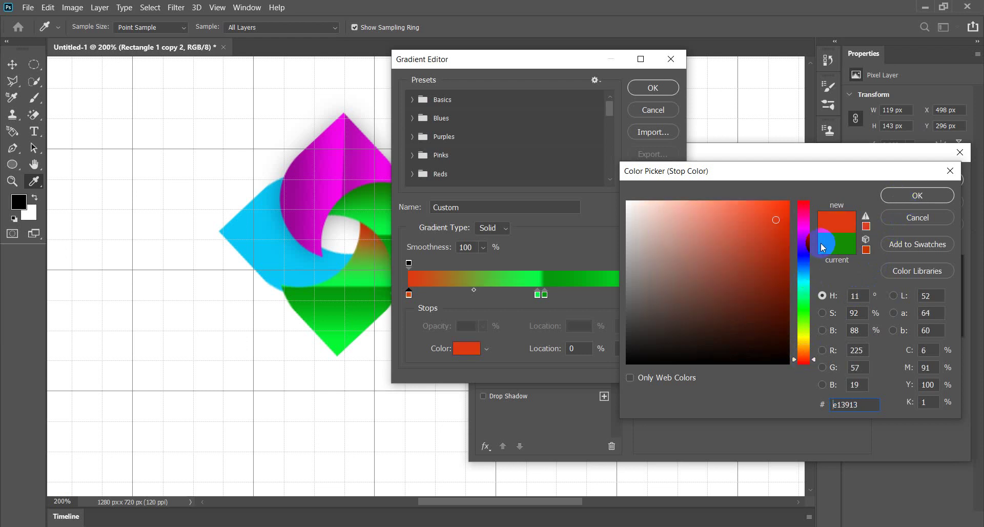
{"action": "left_click", "coordinate": [896, 195]}
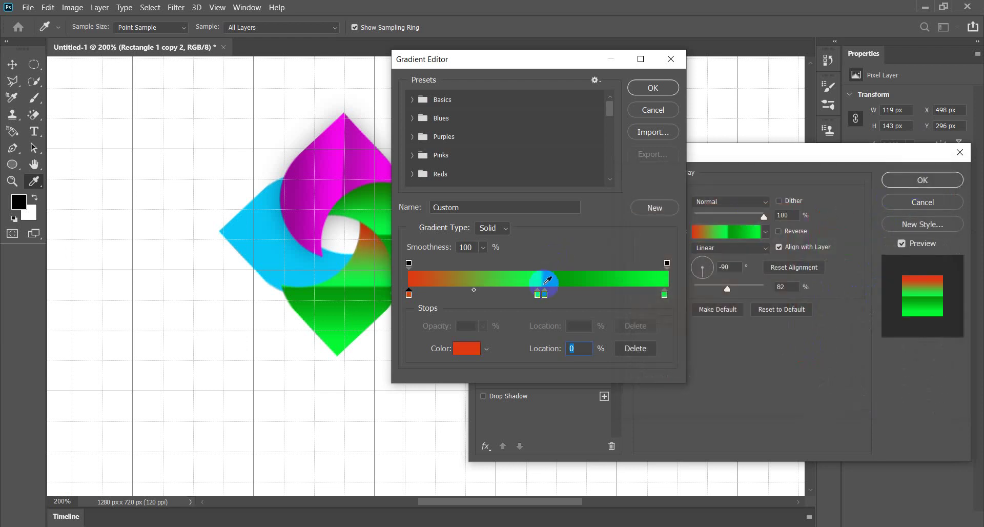
- Change the green middle stop to a pale orange
{"action": "double_click", "coordinate": [539, 295]}
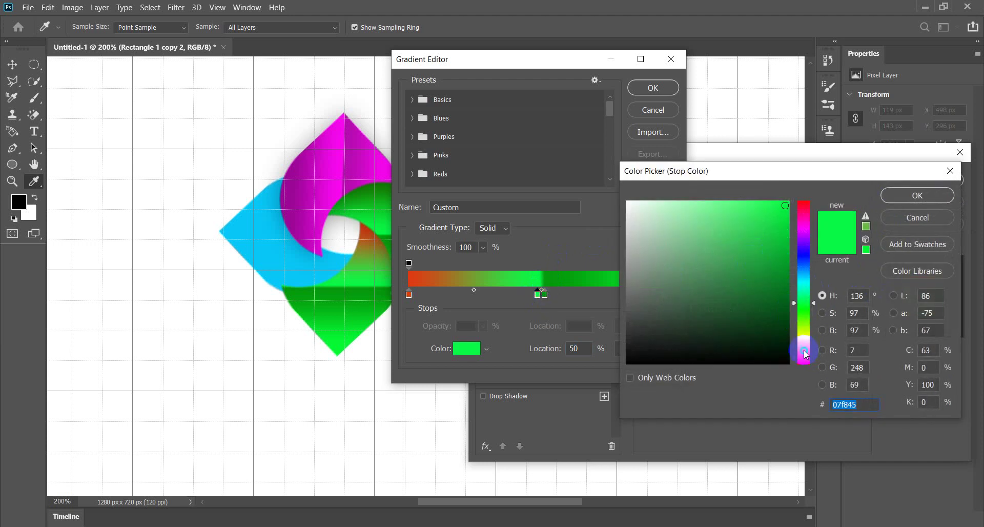
{"action": "left_click", "coordinate": [804, 350]}
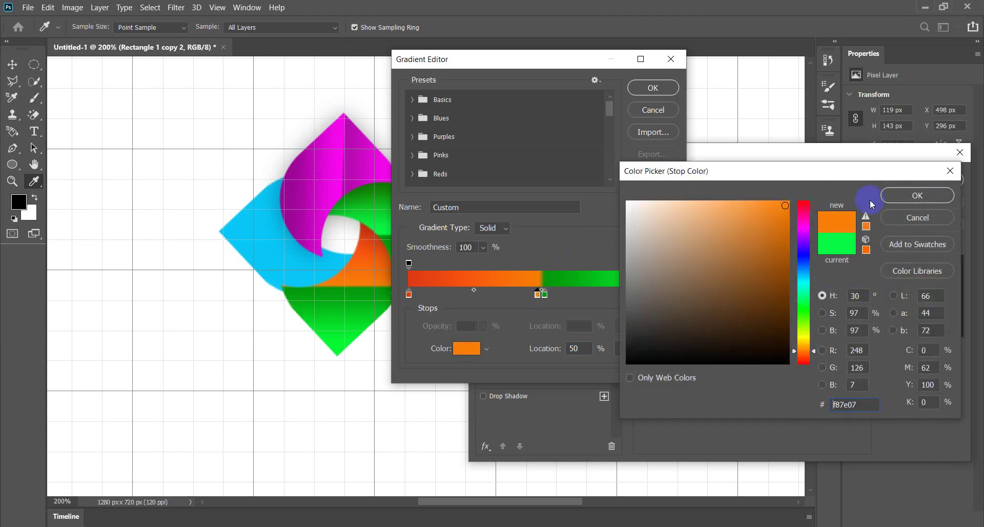
{"action": "left_click", "coordinate": [910, 195]}
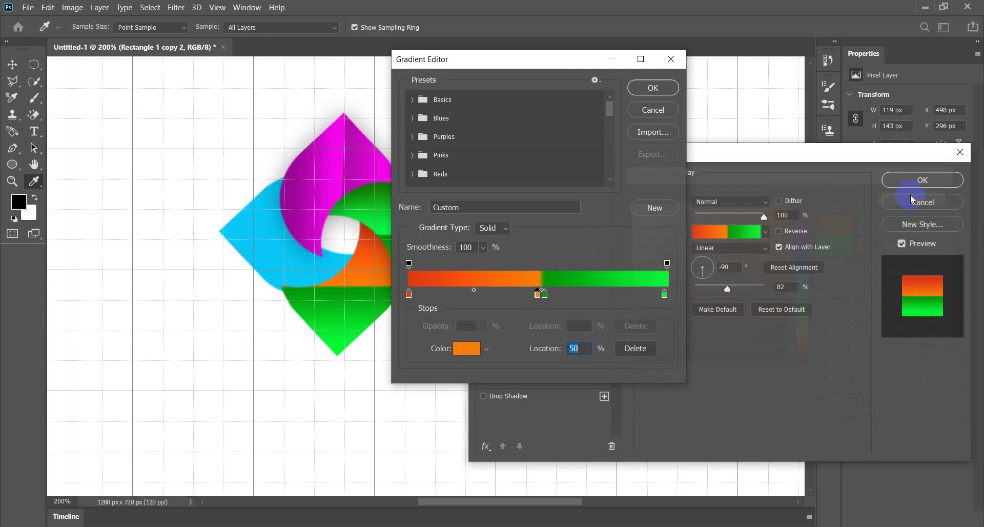
{"action": "double_click", "coordinate": [536, 293]}
{"action": "left_click", "coordinate": [758, 207]}
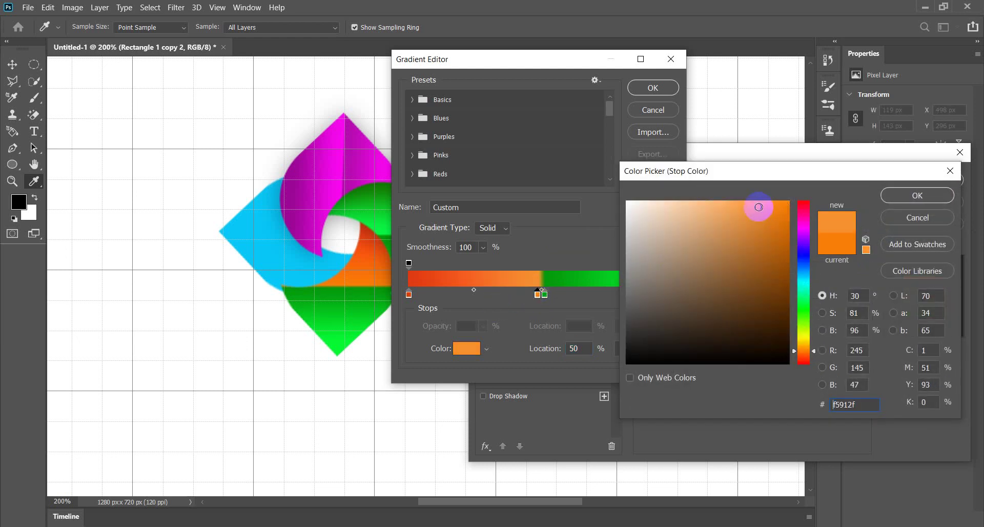
{"action": "left_click_drag", "start_coordinate": [758, 206], "coordinate": [726, 209]}
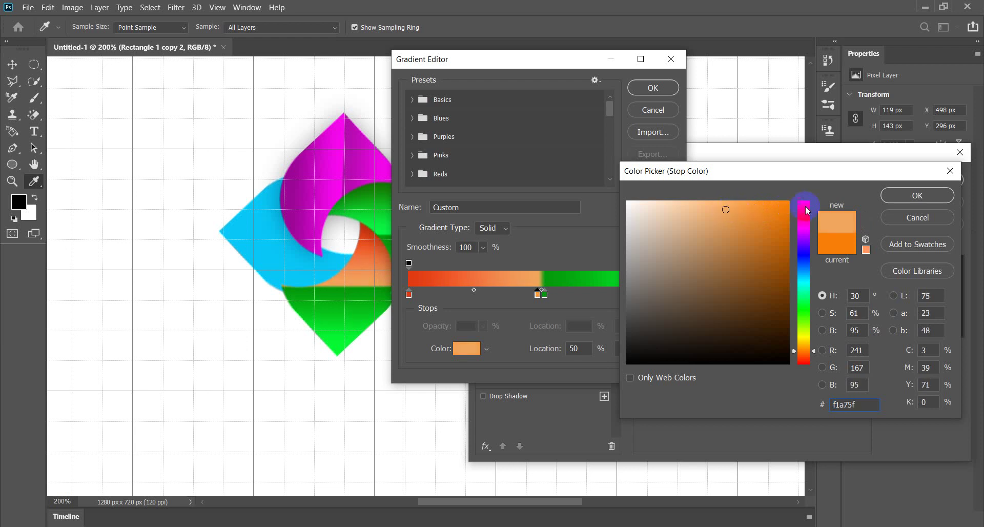
{"action": "left_click", "coordinate": [891, 195]}
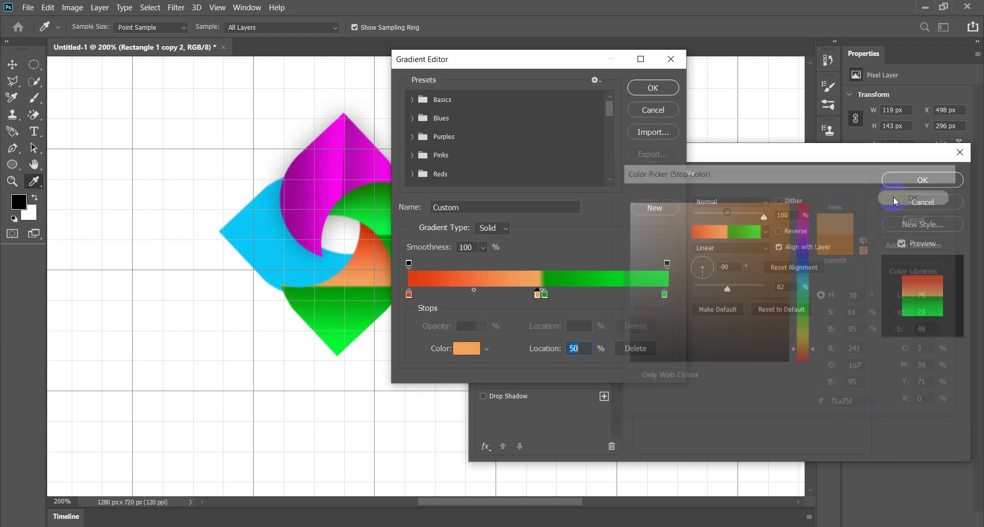
- Set the 53% stop to vivid orange-red and the end stop to light orange
{"action": "double_click", "coordinate": [544, 294]}
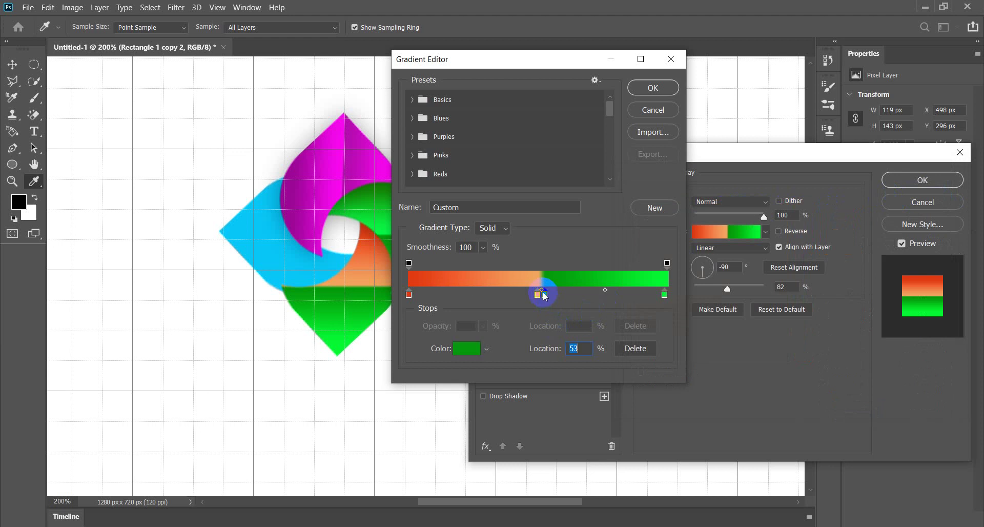
{"action": "left_click", "coordinate": [804, 356]}
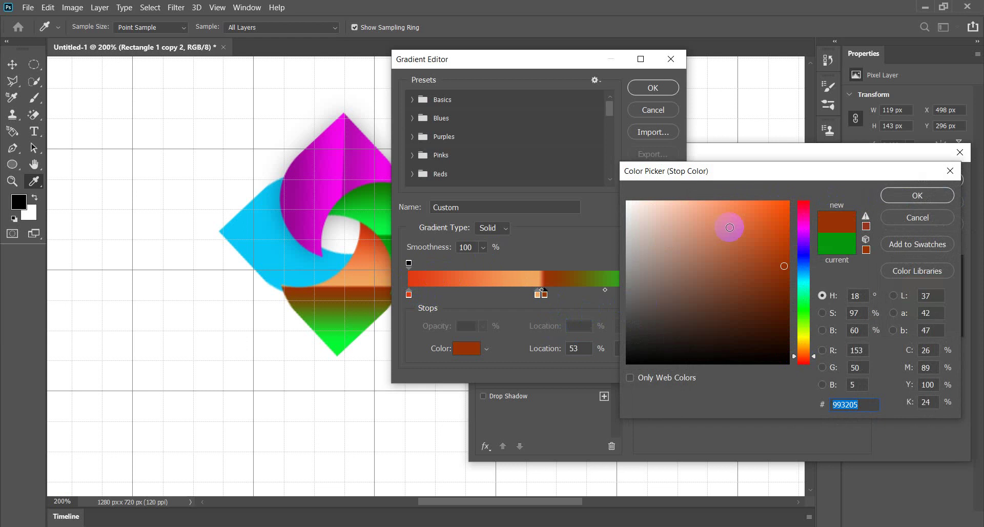
{"action": "left_click", "coordinate": [780, 219]}
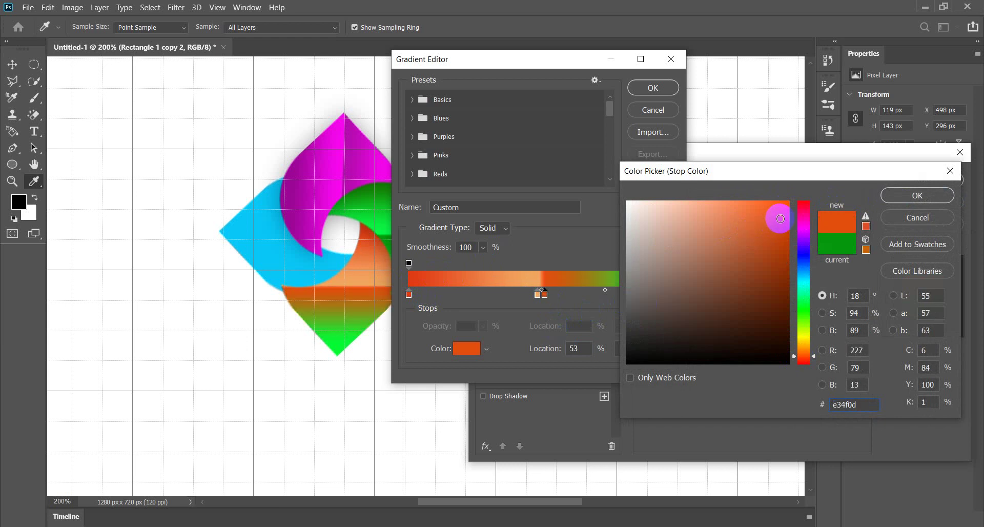
{"action": "left_click", "coordinate": [889, 194]}
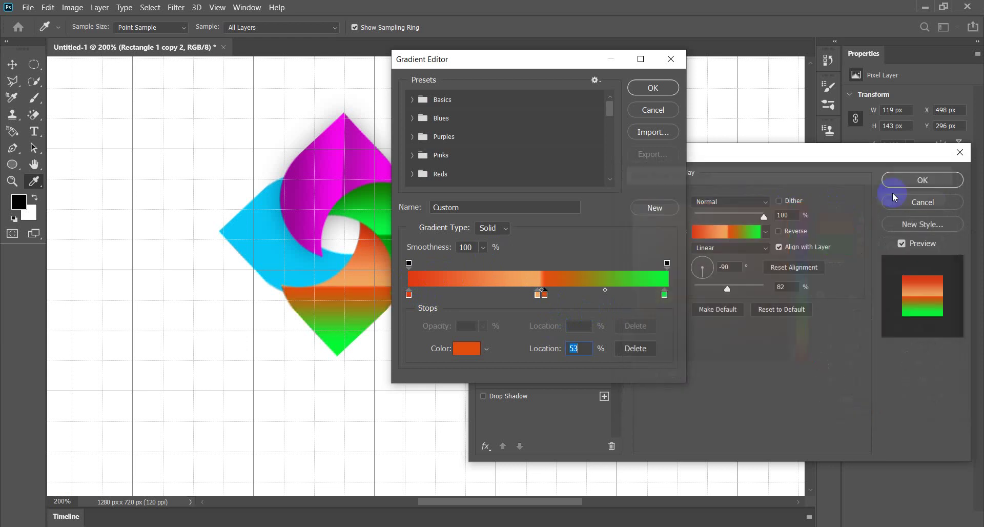
{"action": "double_click", "coordinate": [665, 295]}
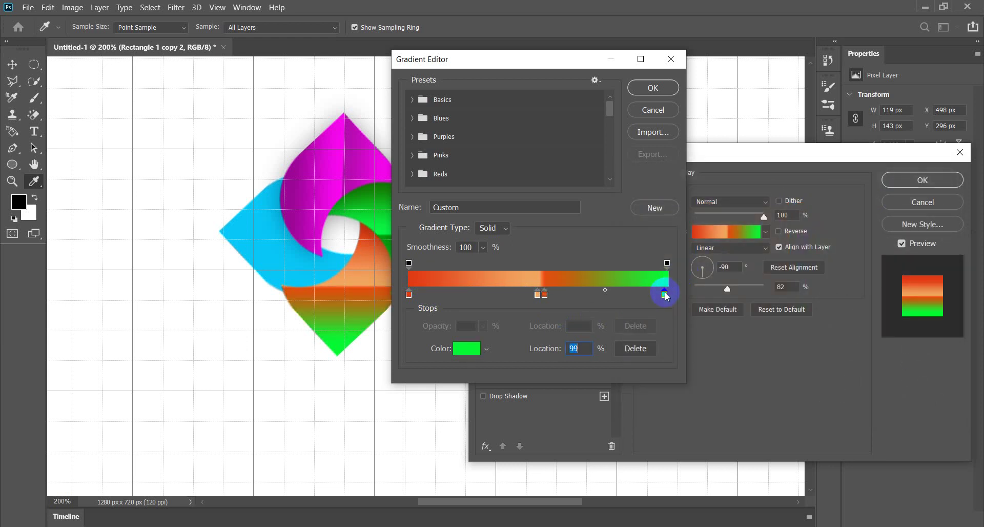
{"action": "left_click", "coordinate": [802, 353]}
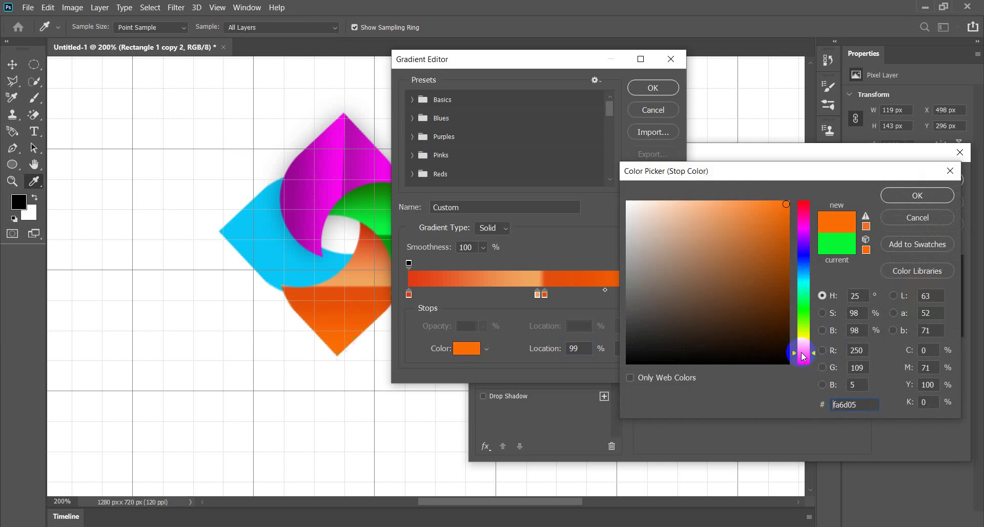
{"action": "left_click", "coordinate": [748, 205]}
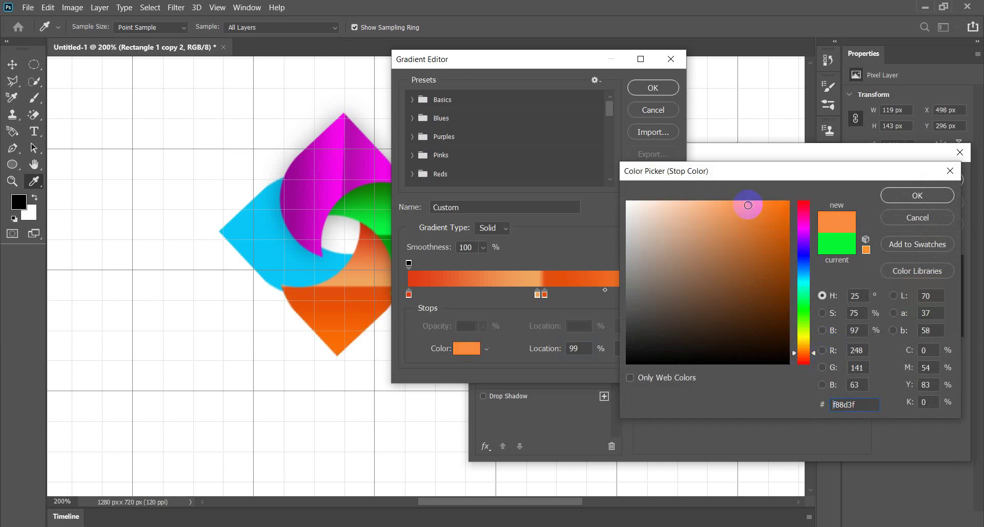
{"action": "left_click", "coordinate": [890, 196]}
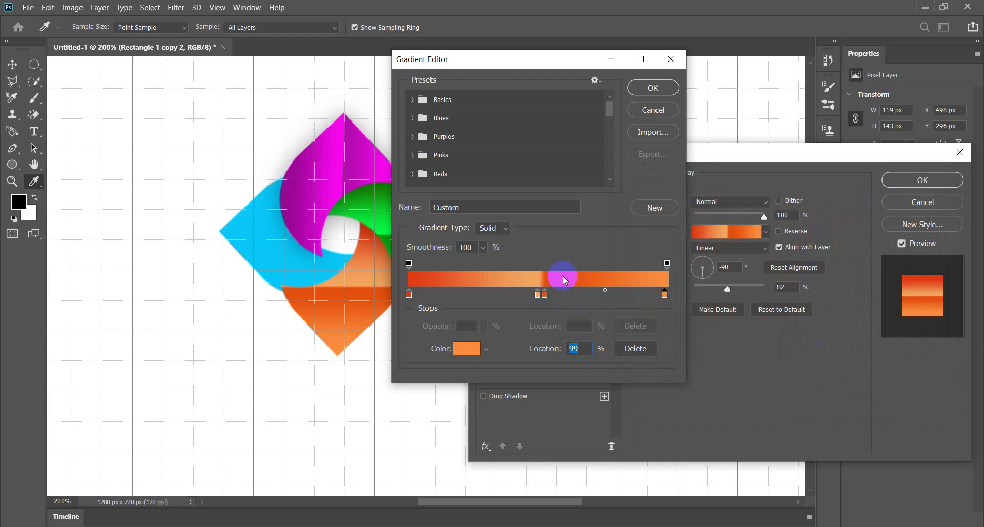
{"action": "left_click", "coordinate": [653, 87]}
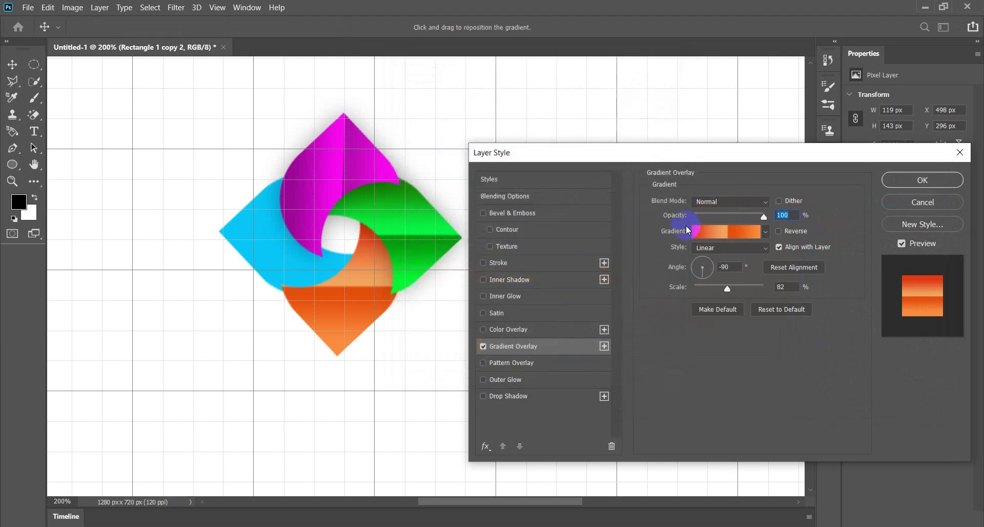
- Angle the bottom petal's orange gradient to 176° and add a 35%, 24 px drop shadow
{"action": "left_click_drag", "start_coordinate": [702, 278], "coordinate": [694, 271]}
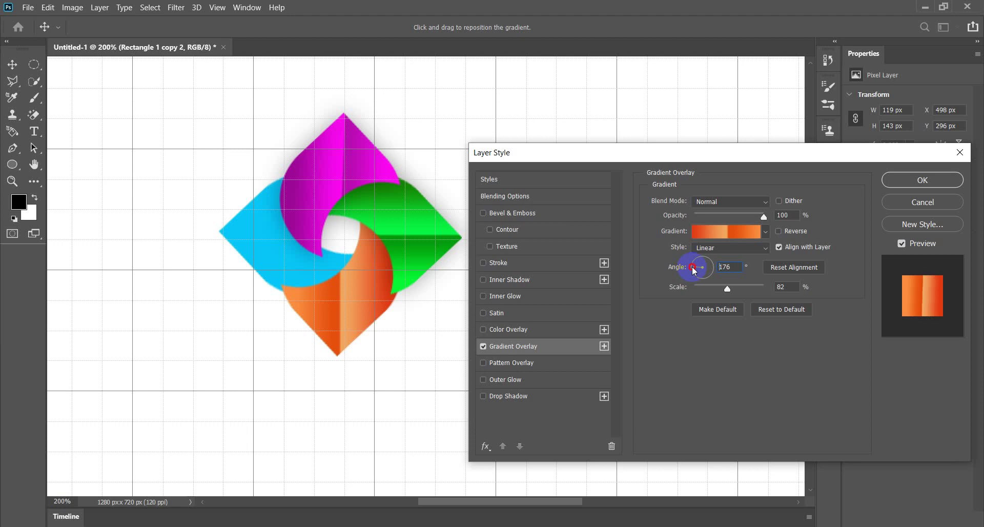
{"action": "left_click_drag", "start_coordinate": [694, 270], "coordinate": [695, 270]}
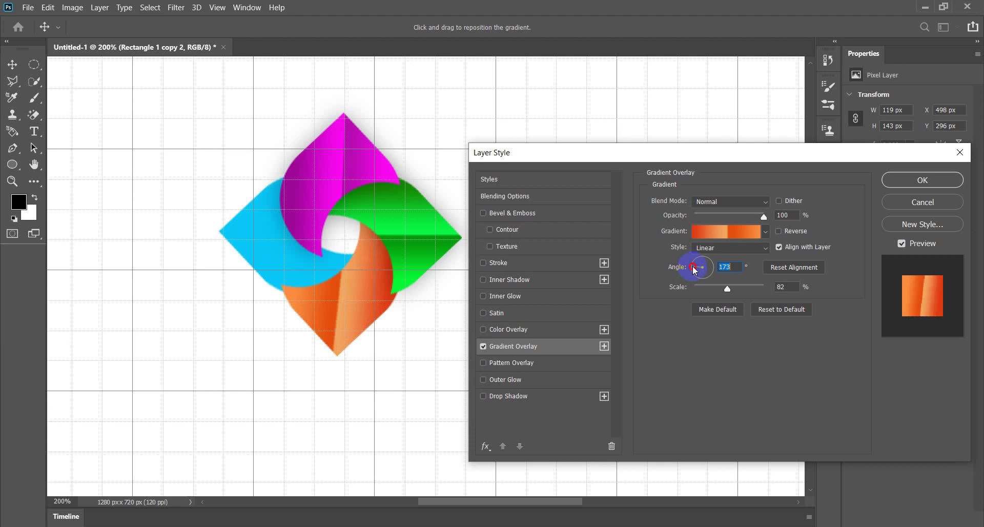
{"action": "left_click_drag", "start_coordinate": [694, 270], "coordinate": [694, 270]}
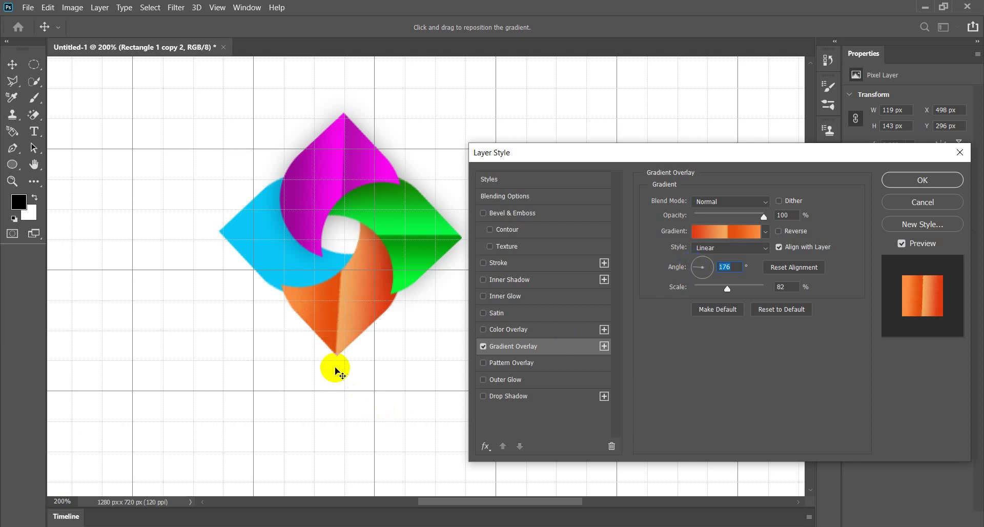
{"action": "left_click_drag", "start_coordinate": [336, 360], "coordinate": [362, 301]}
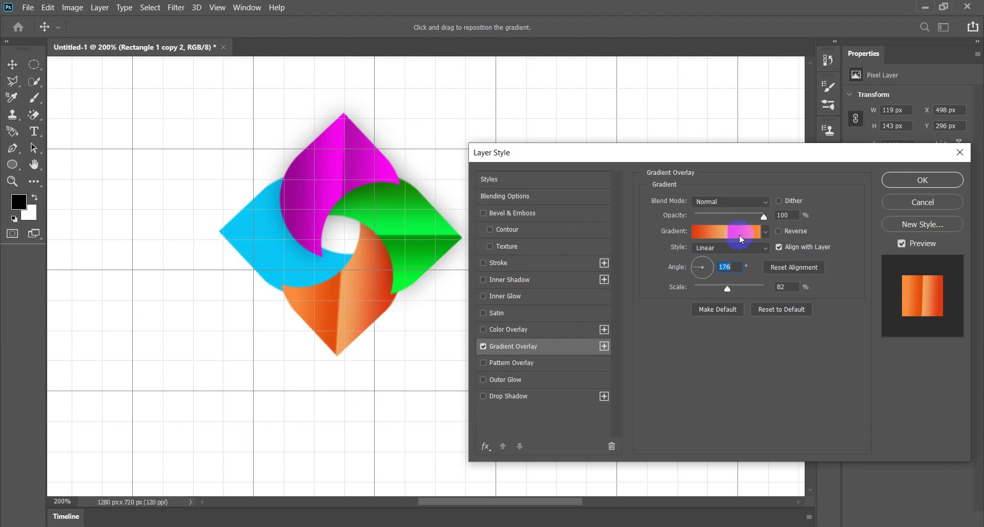
{"action": "left_click", "coordinate": [508, 397]}
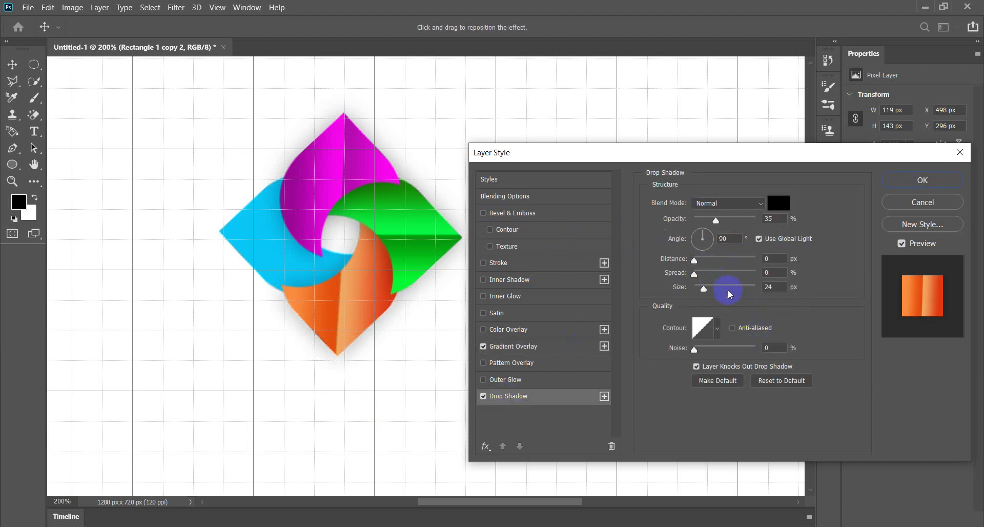
{"action": "left_click", "coordinate": [912, 181]}
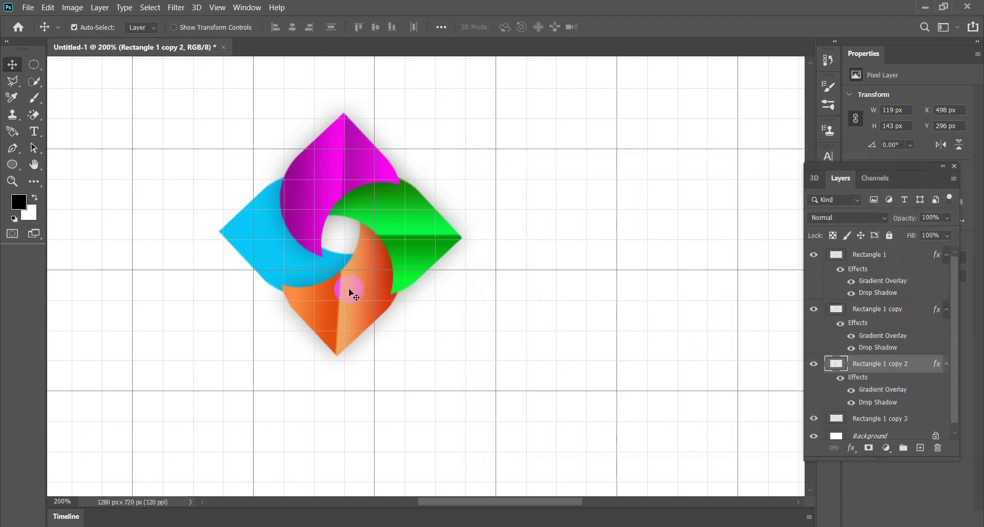
- Add a gradient overlay to Rectangle 1 copy 3 and open its gradient colours
{"action": "left_click", "coordinate": [276, 248]}
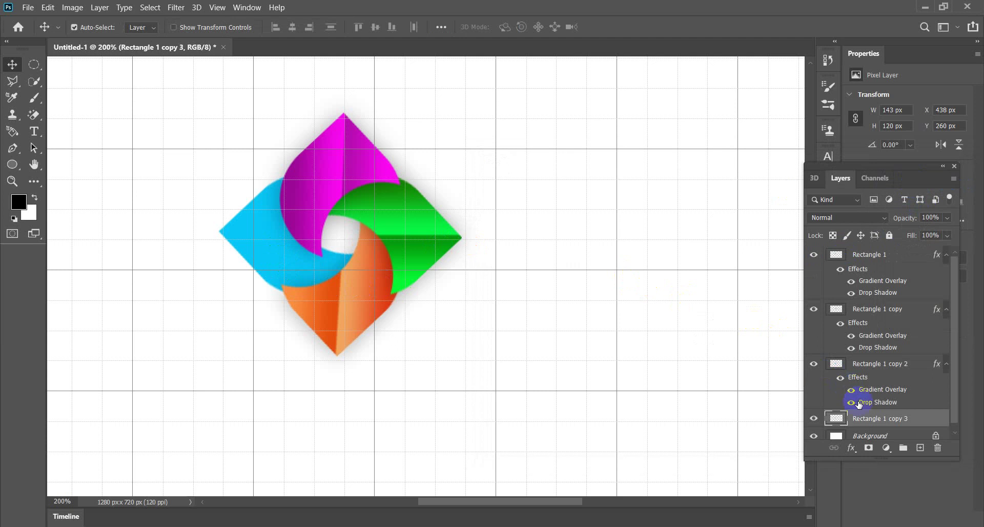
{"action": "left_click", "coordinate": [853, 450]}
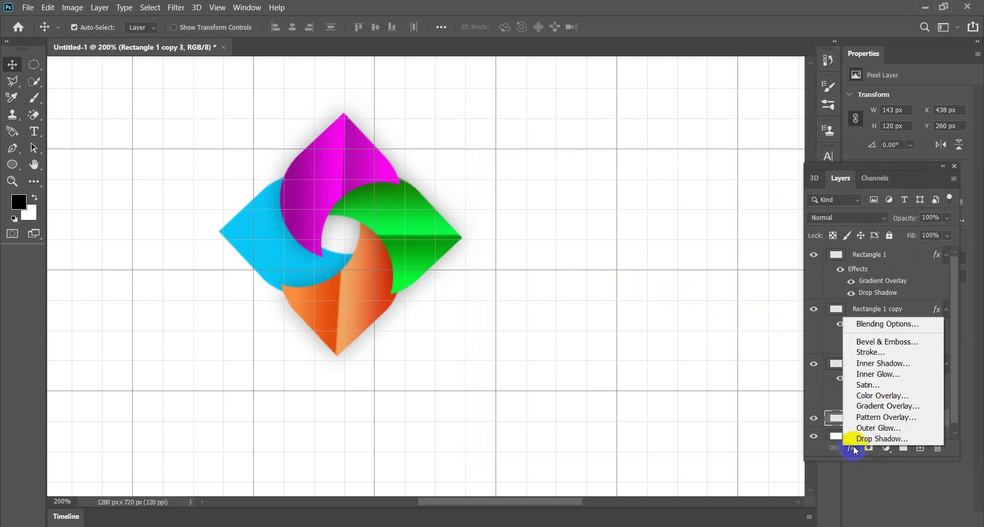
{"action": "left_click", "coordinate": [868, 408]}
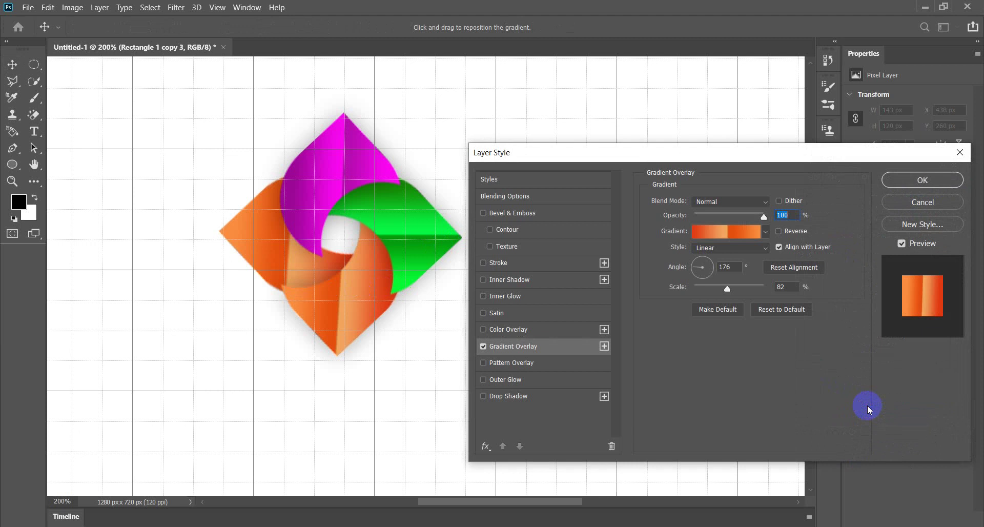
{"action": "left_click", "coordinate": [725, 231]}
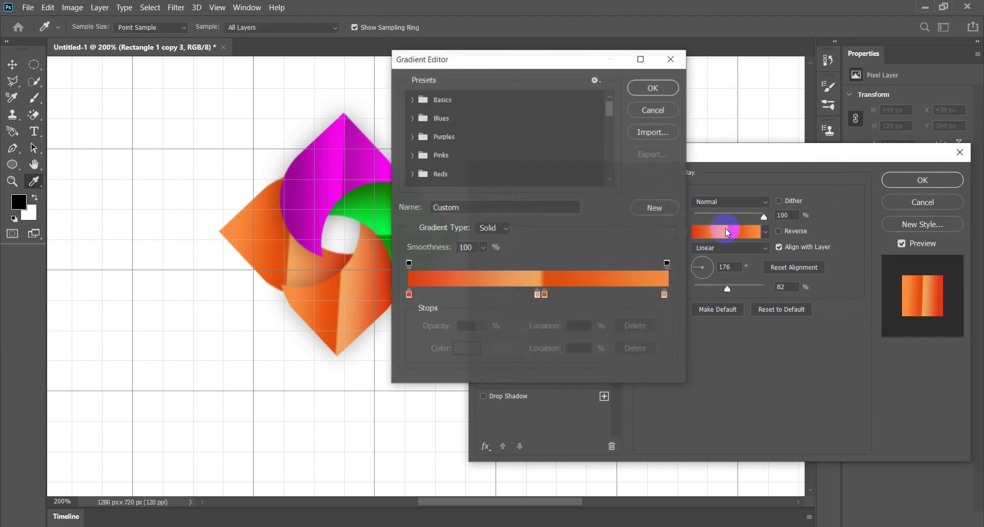
- Change the gradient's left stop to a deep blue
{"action": "double_click", "coordinate": [410, 295]}
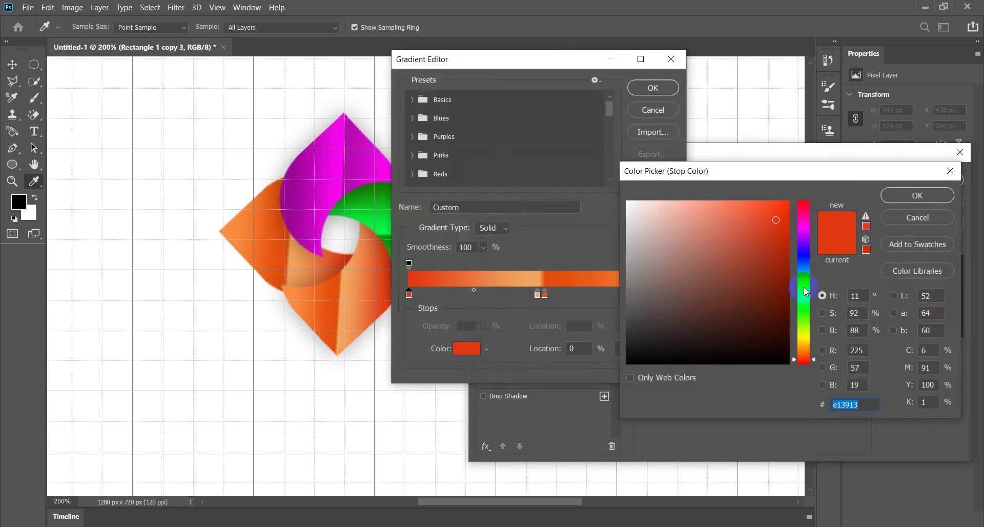
{"action": "left_click_drag", "start_coordinate": [805, 291], "coordinate": [804, 265]}
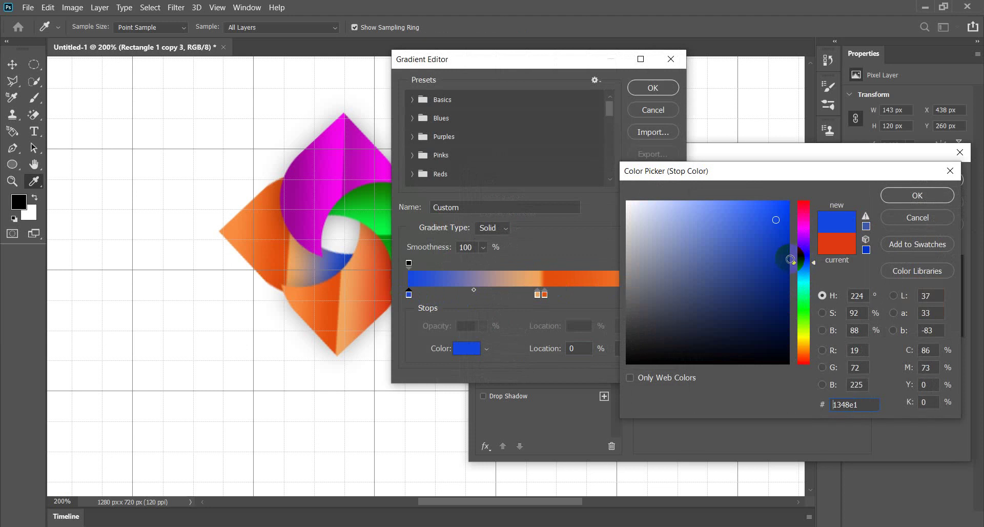
{"action": "left_click", "coordinate": [782, 246]}
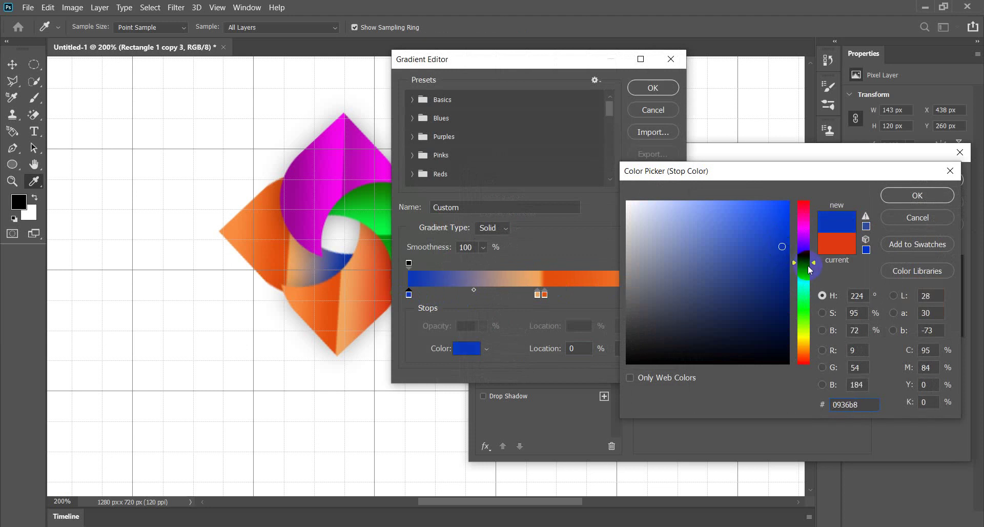
{"action": "left_click_drag", "start_coordinate": [807, 267], "coordinate": [809, 276]}
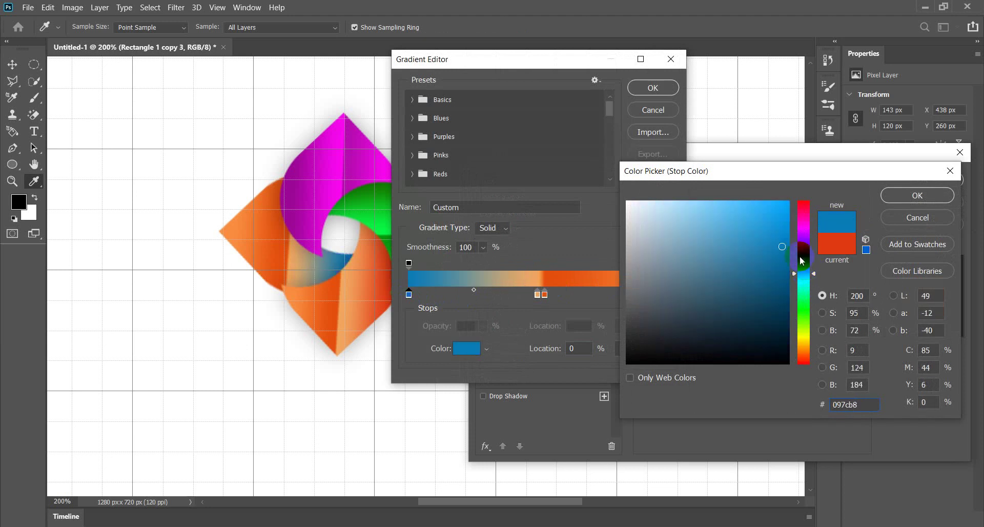
{"action": "left_click", "coordinate": [905, 197]}
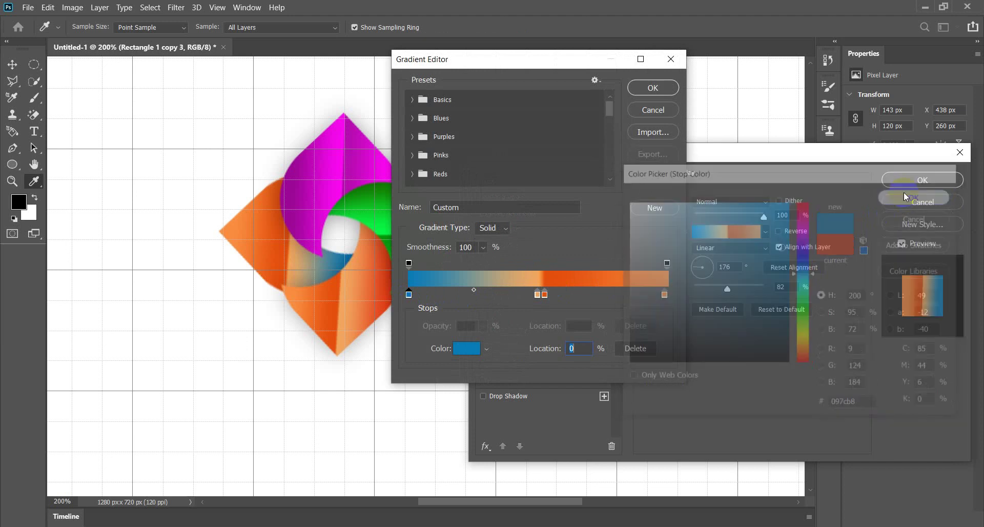
- Recolour the middle orange stop to cyan, keeping the start stop blue
{"action": "left_click", "coordinate": [540, 296]}
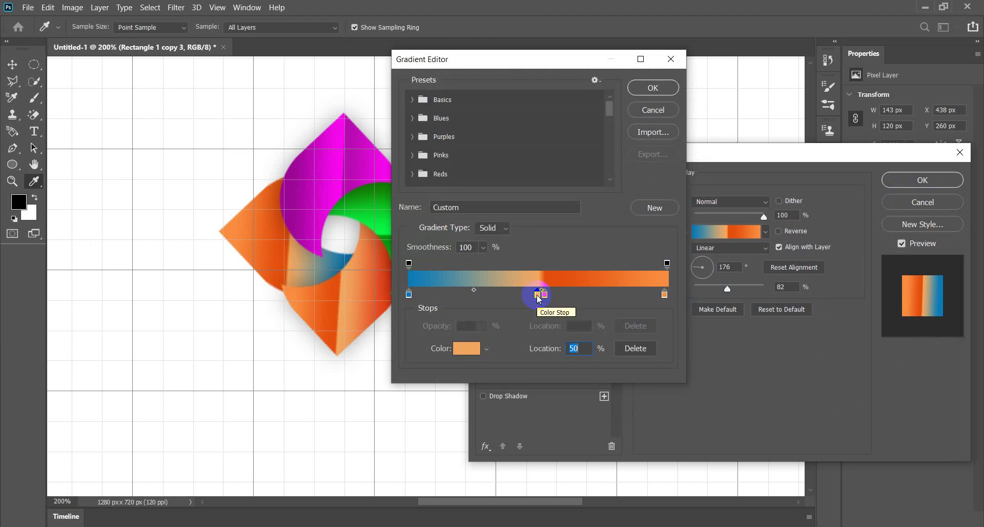
{"action": "double_click", "coordinate": [536, 295]}
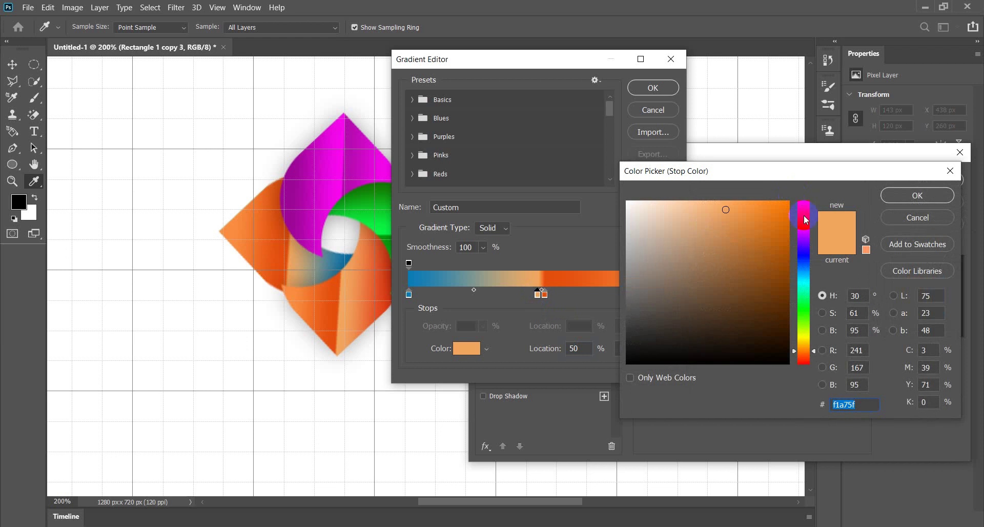
{"action": "left_click", "coordinate": [807, 277]}
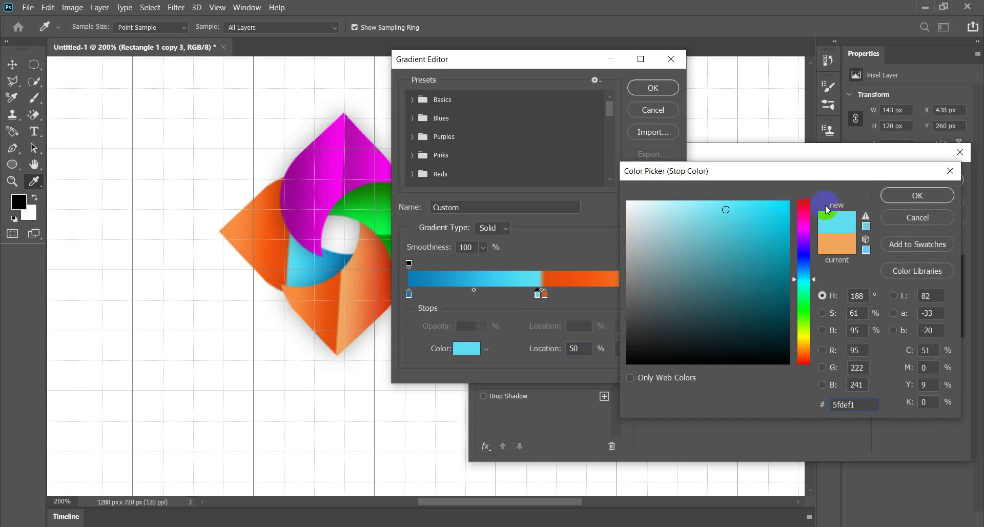
{"action": "left_click", "coordinate": [917, 195]}
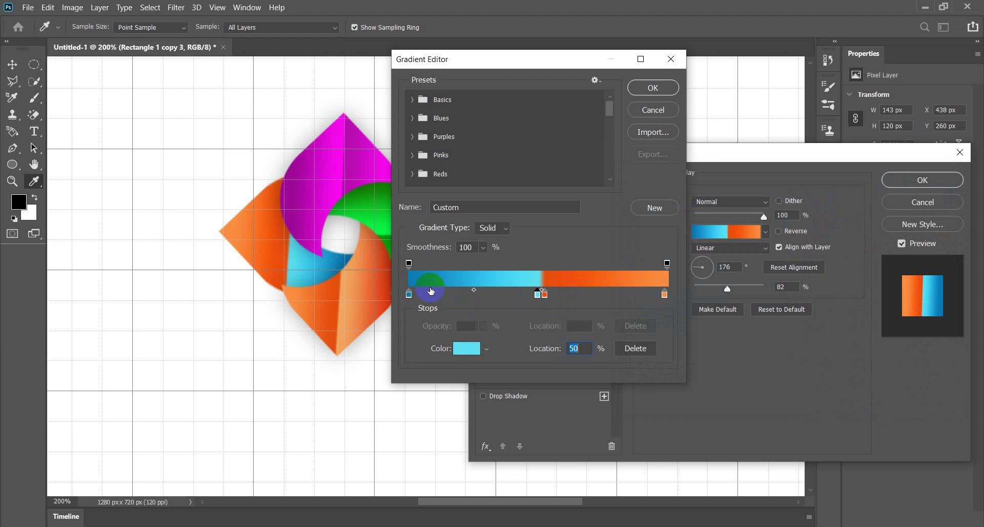
{"action": "left_click", "coordinate": [409, 295]}
{"action": "double_click", "coordinate": [409, 296]}
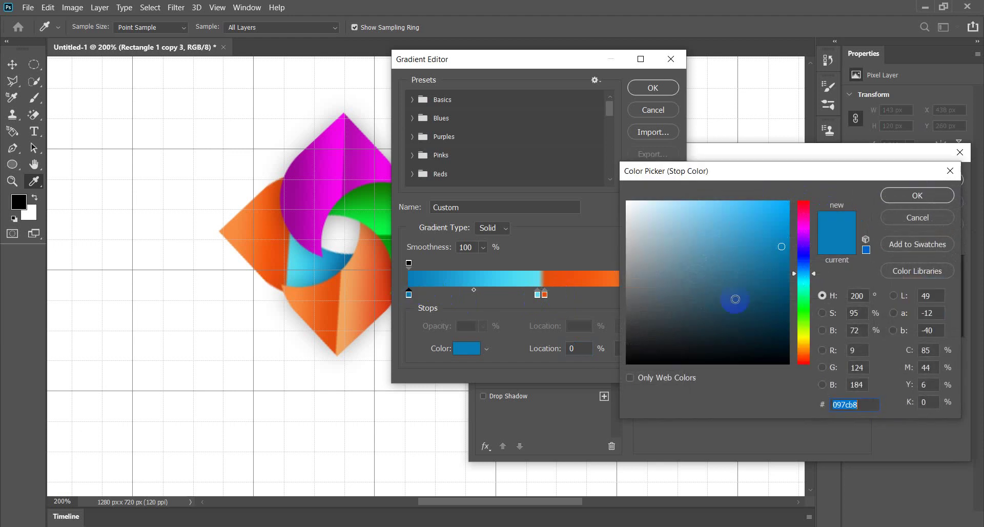
{"action": "left_click", "coordinate": [895, 196]}
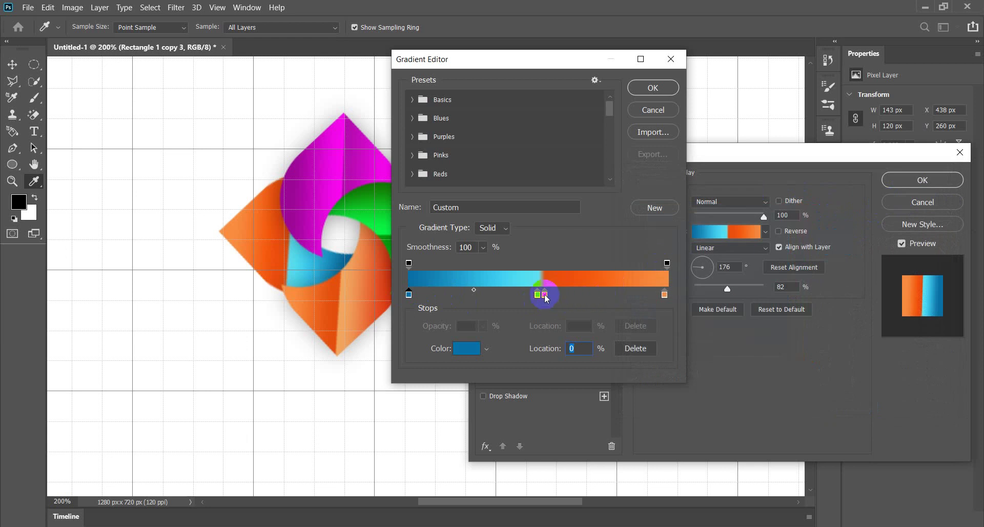
- Set the stop at 53% to a medium blue
{"action": "double_click", "coordinate": [545, 294]}
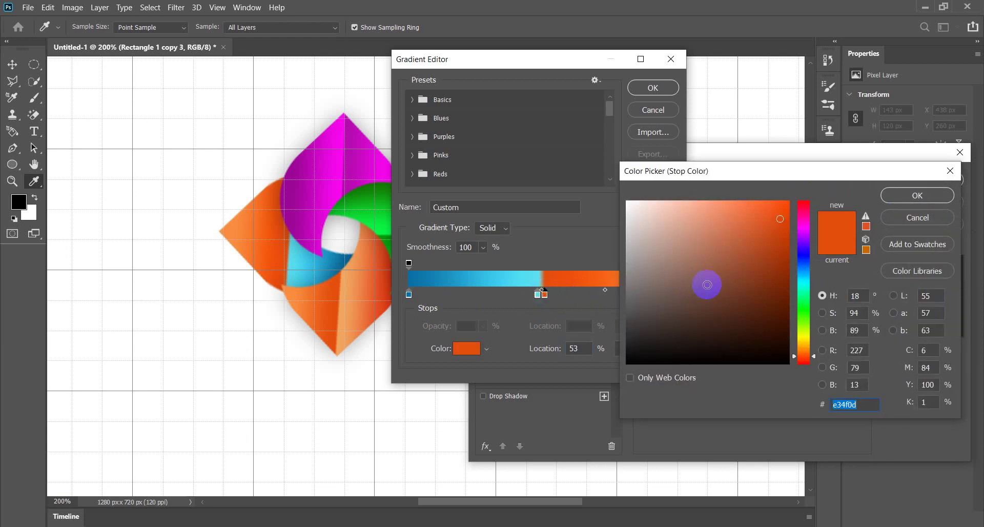
{"action": "left_click", "coordinate": [806, 284]}
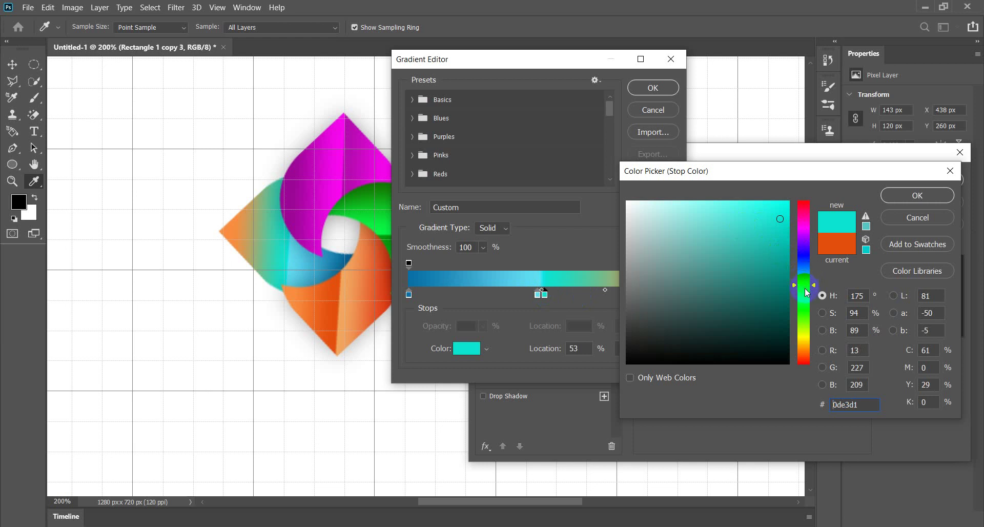
{"action": "left_click", "coordinate": [804, 258]}
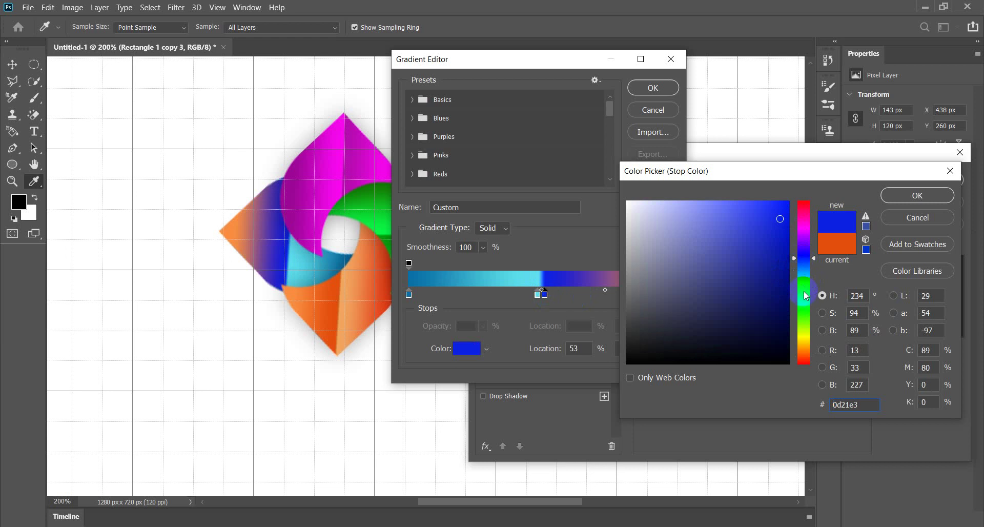
{"action": "left_click", "coordinate": [804, 283]}
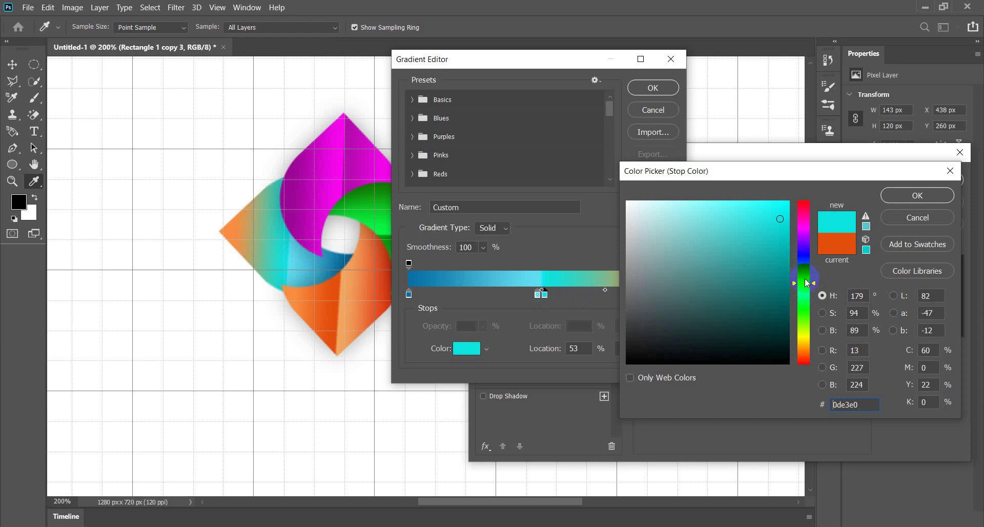
{"action": "left_click", "coordinate": [805, 280]}
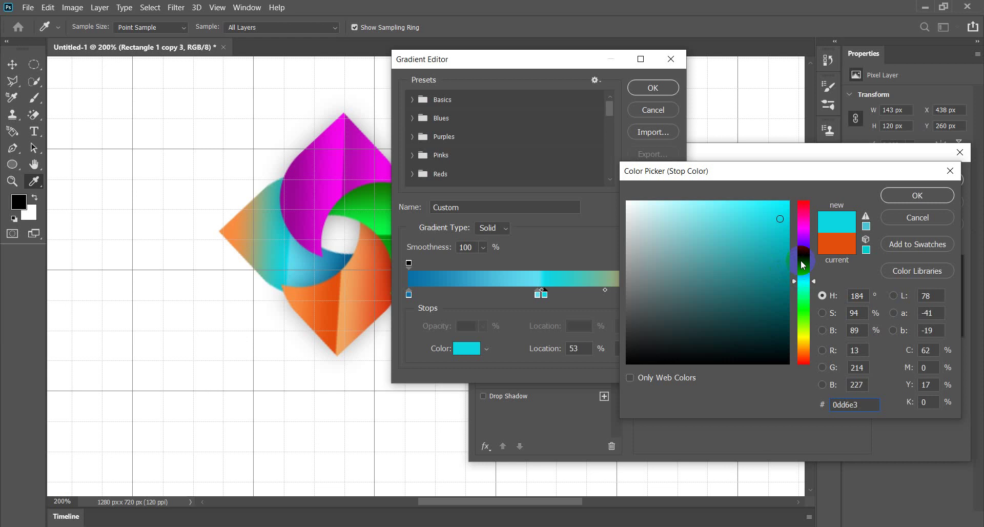
{"action": "left_click", "coordinate": [801, 261]}
{"action": "left_click", "coordinate": [804, 275]}
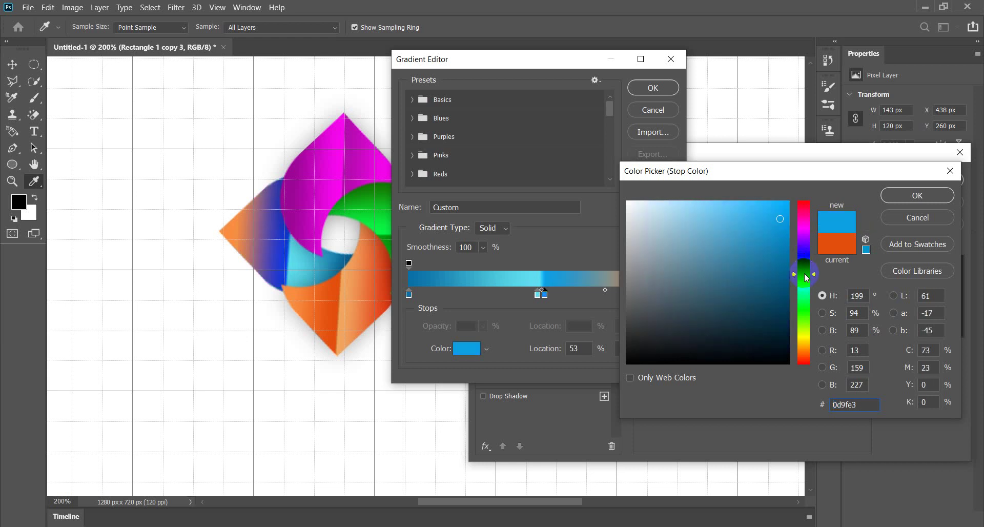
{"action": "left_click", "coordinate": [780, 261]}
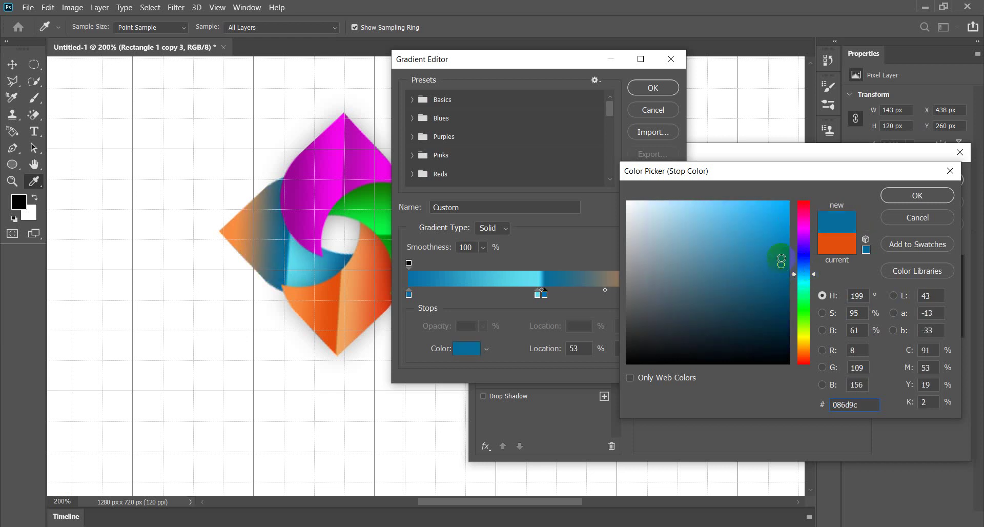
{"action": "left_click", "coordinate": [779, 247]}
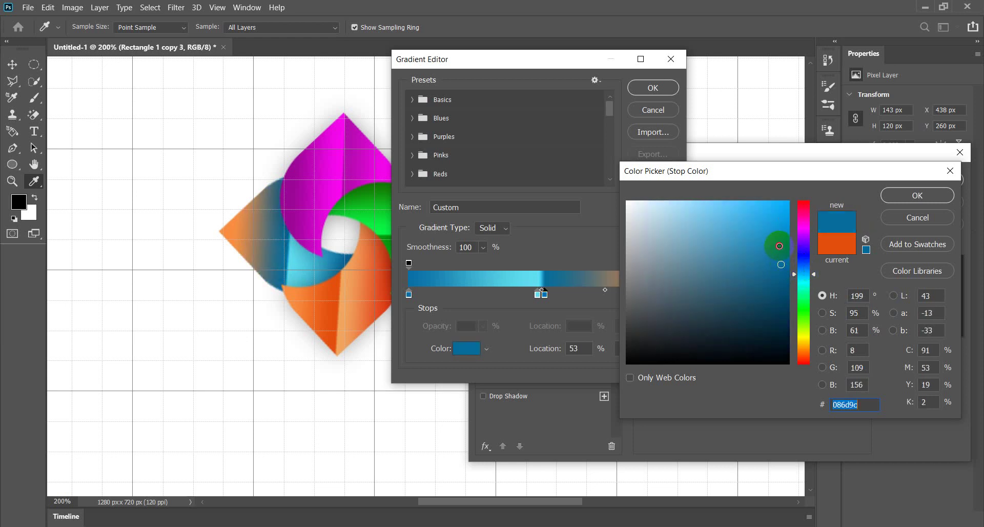
{"action": "left_click", "coordinate": [888, 197]}
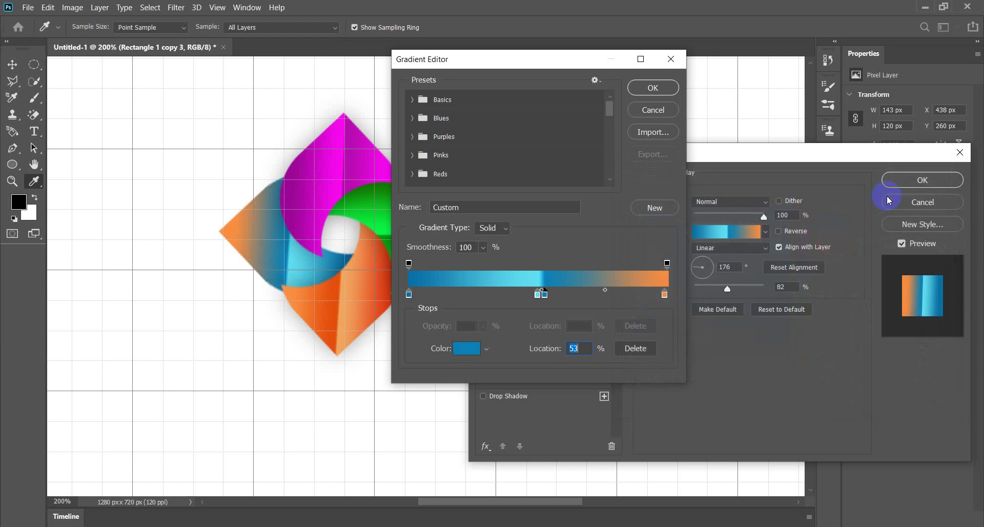
- Change the orange end stop to cyan 3ff6f8
{"action": "double_click", "coordinate": [664, 294]}
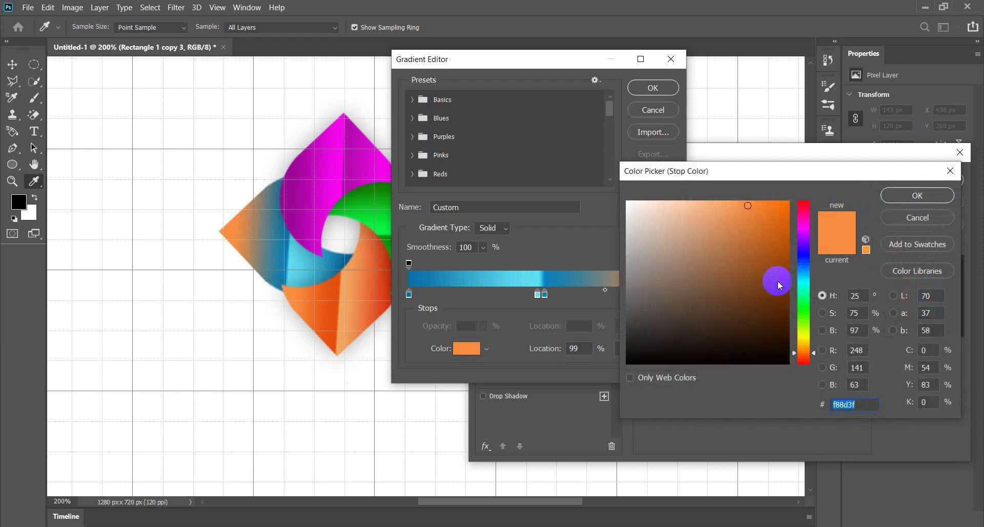
{"action": "left_click", "coordinate": [802, 281]}
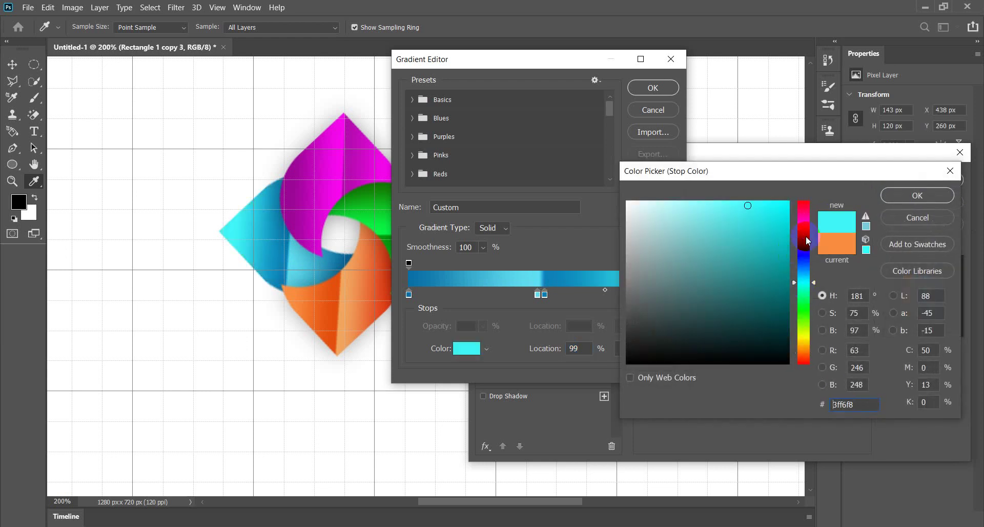
{"action": "left_click", "coordinate": [887, 195]}
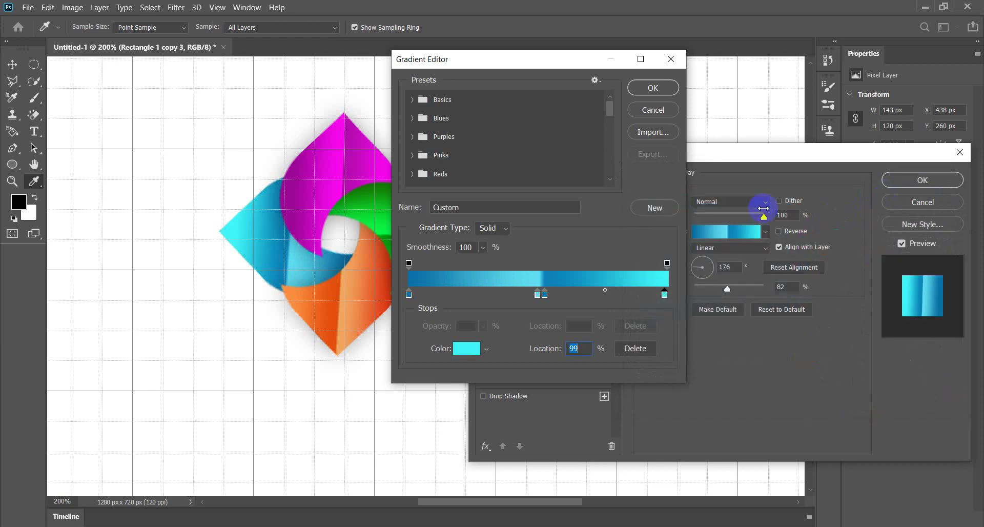
- Accept the blue-to-cyan linear gradient at 87° and add a 35%, 24 px drop shadow
{"action": "left_click", "coordinate": [653, 87]}
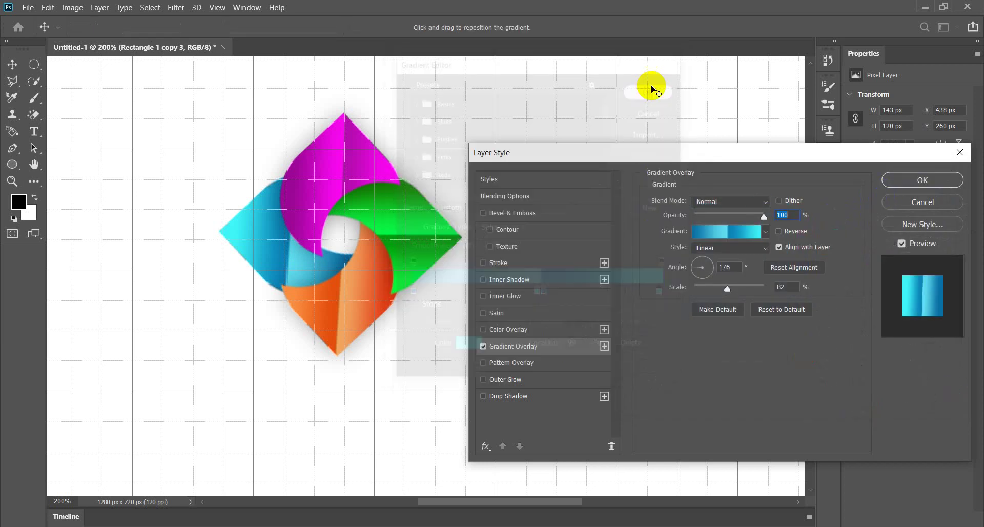
{"action": "left_click", "coordinate": [693, 266]}
{"action": "left_click_drag", "start_coordinate": [694, 267], "coordinate": [705, 259]}
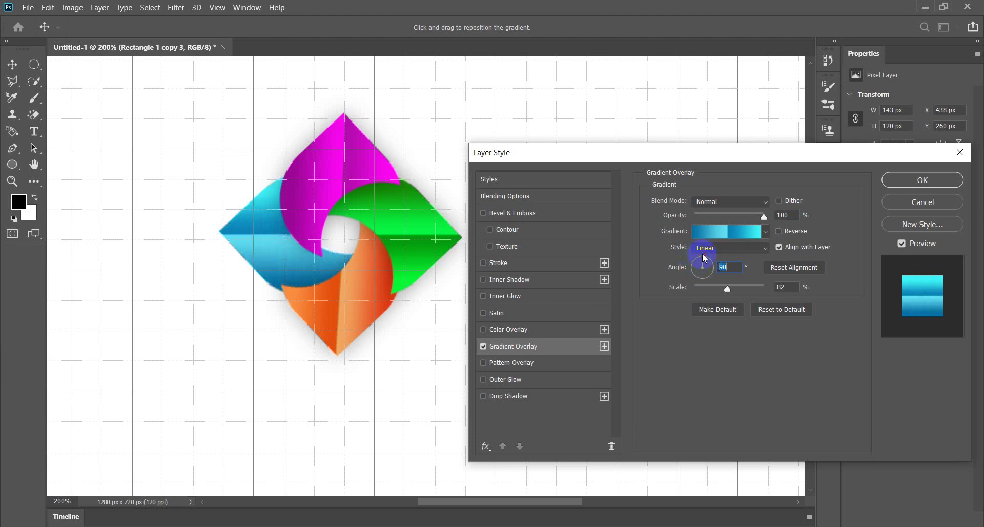
{"action": "left_click", "coordinate": [704, 249]}
{"action": "left_click", "coordinate": [692, 261]}
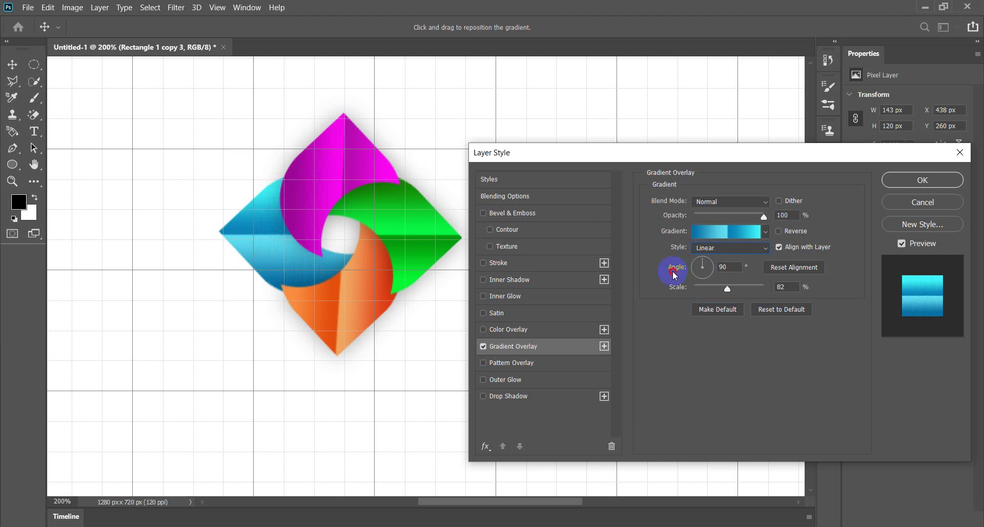
{"action": "left_click", "coordinate": [703, 255]}
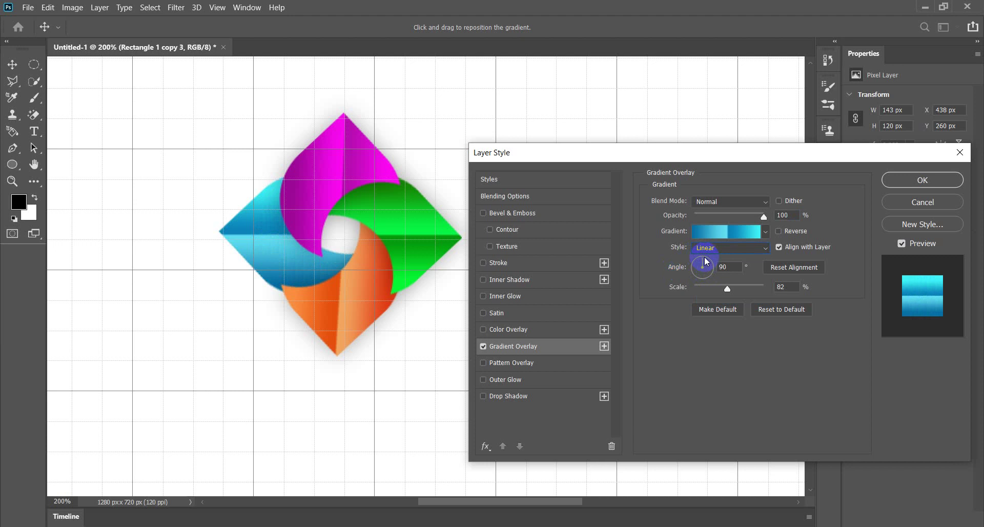
{"action": "left_click", "coordinate": [705, 261]}
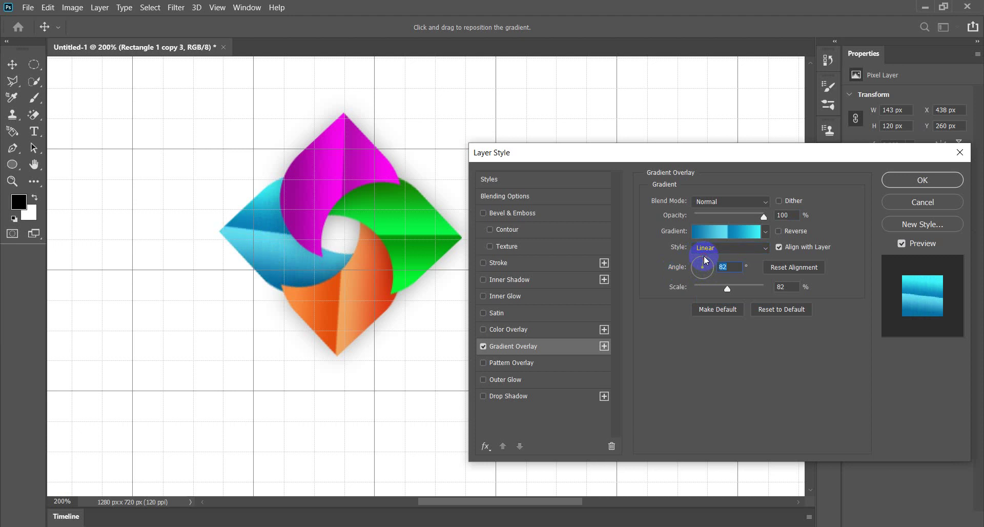
{"action": "left_click", "coordinate": [703, 259]}
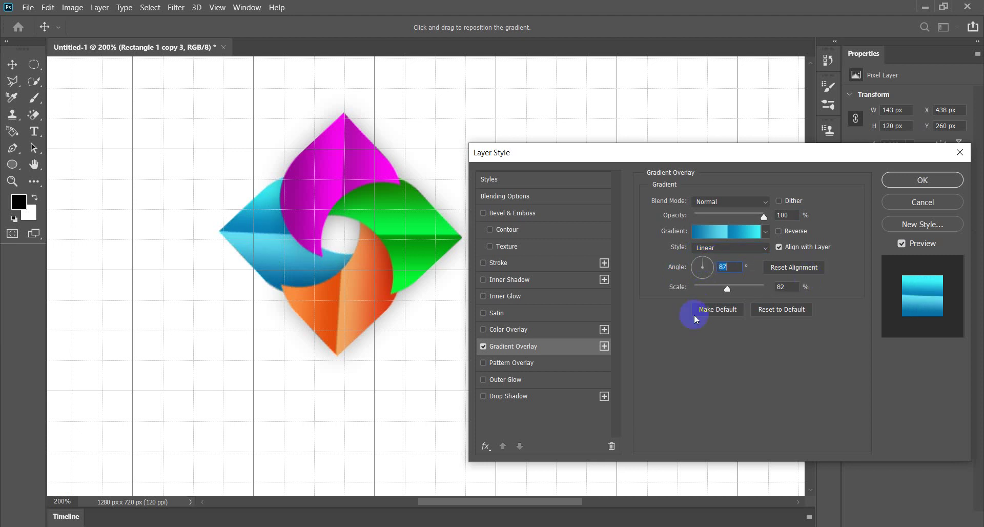
{"action": "left_click", "coordinate": [522, 397]}
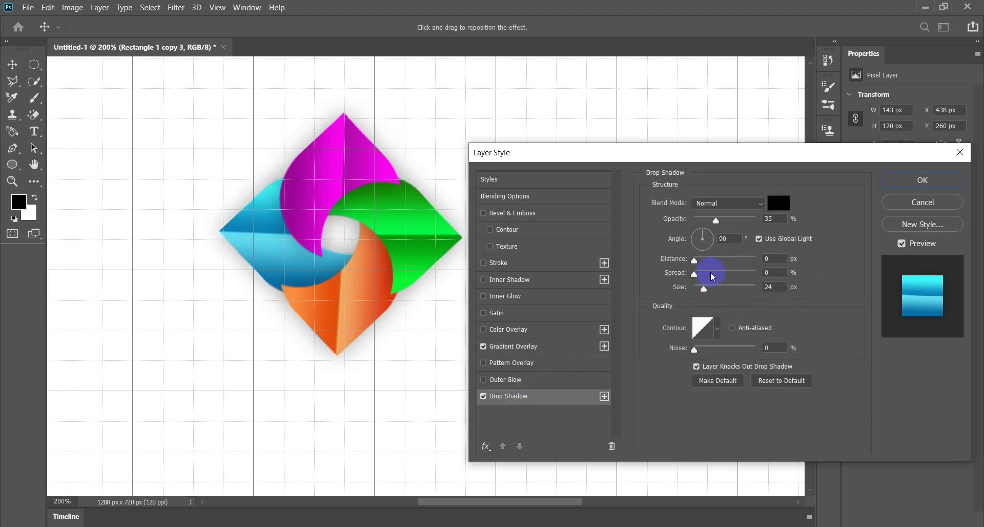
{"action": "left_click", "coordinate": [945, 180]}
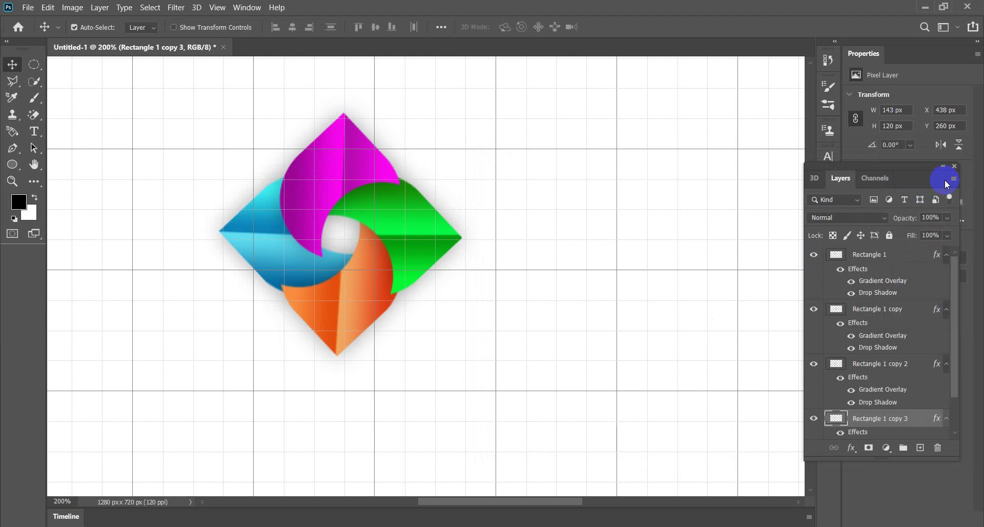
- Collapse the effects lists of all four petal layers
{"action": "left_click", "coordinate": [948, 310]}
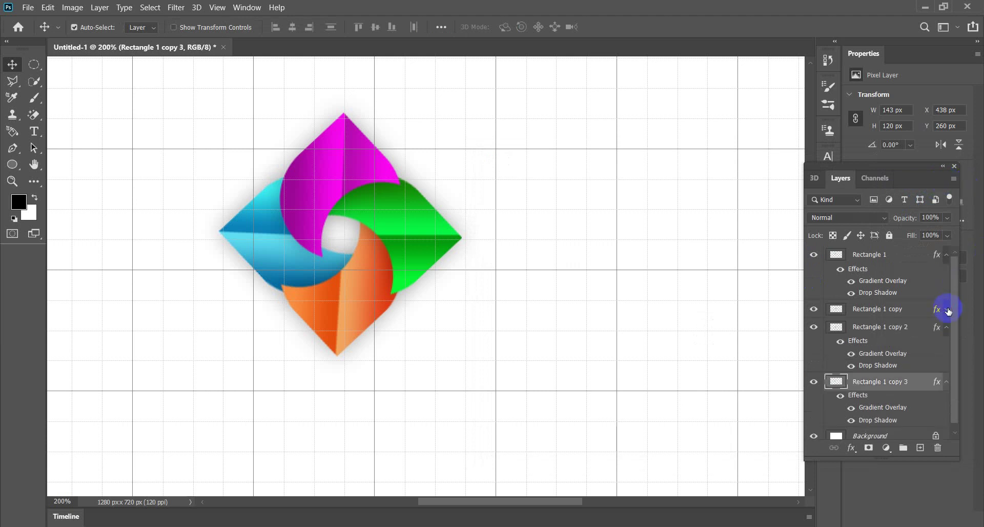
{"action": "left_click", "coordinate": [947, 328]}
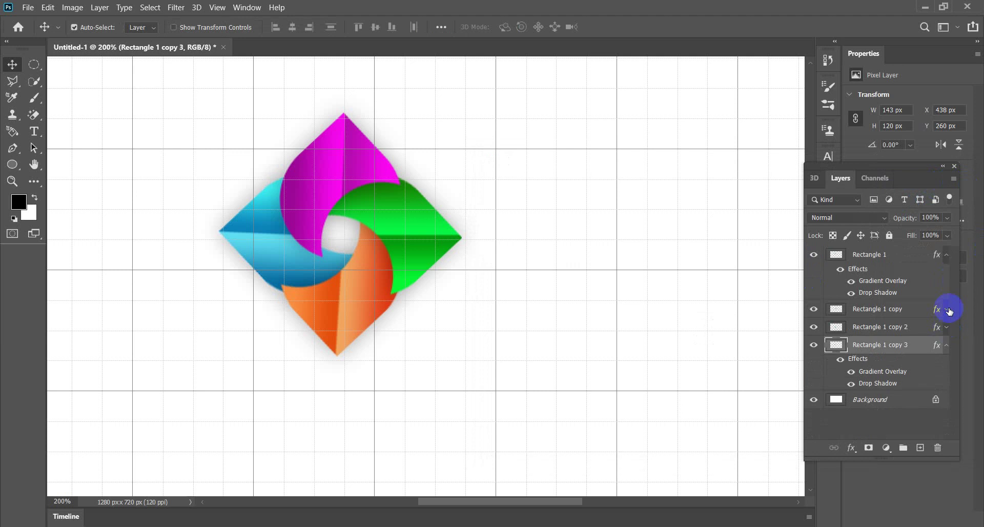
{"action": "left_click", "coordinate": [948, 256]}
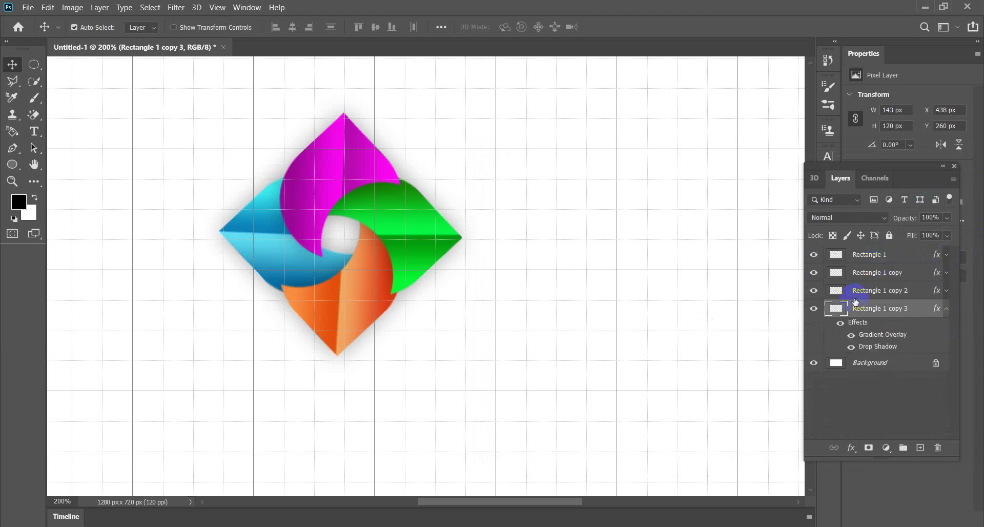
{"action": "left_click", "coordinate": [948, 309]}
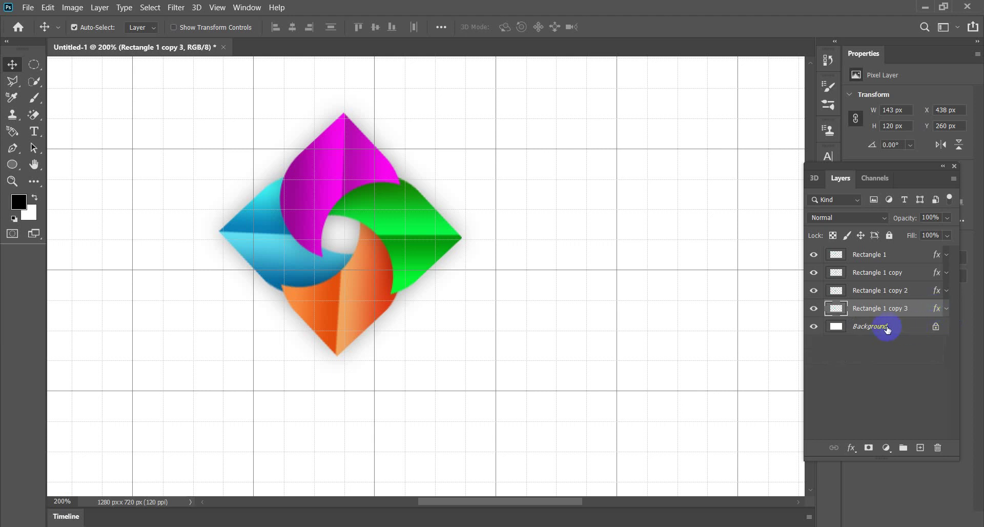
- Select the four petal layers and convert them into one smart object, Rectangle 1
{"action": "left_click", "coordinate": [879, 291], "text": "shift"}
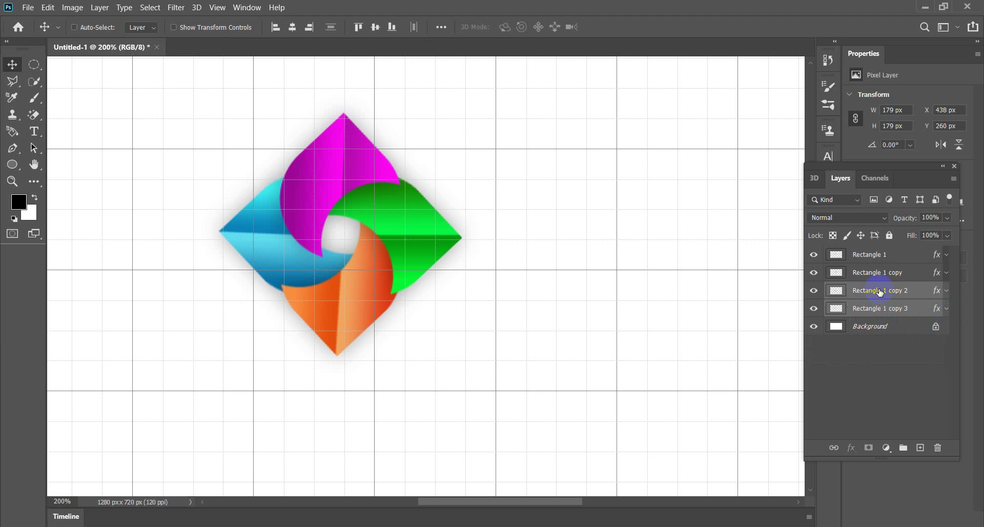
{"action": "left_click", "coordinate": [880, 280], "text": "shift"}
{"action": "left_click", "coordinate": [873, 255], "text": "shift"}
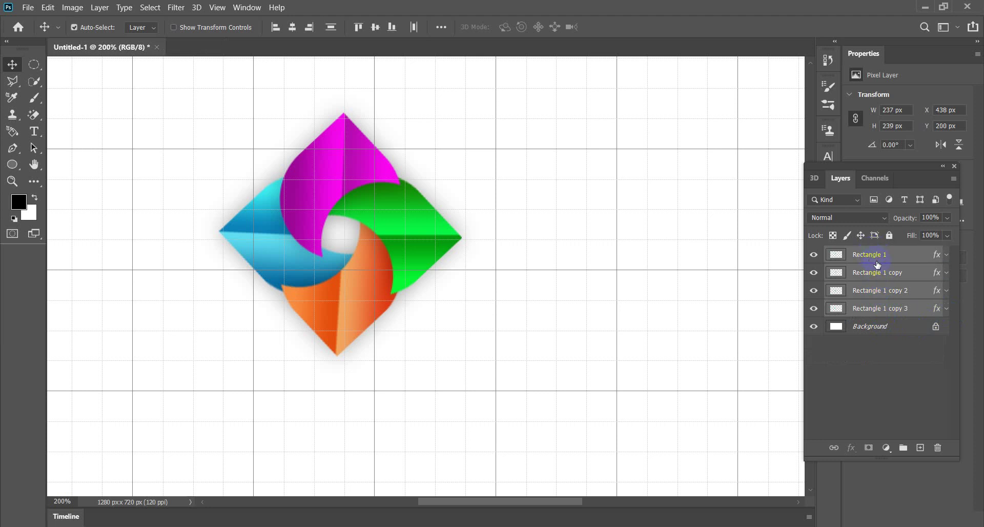
{"action": "right_click", "coordinate": [877, 265]}
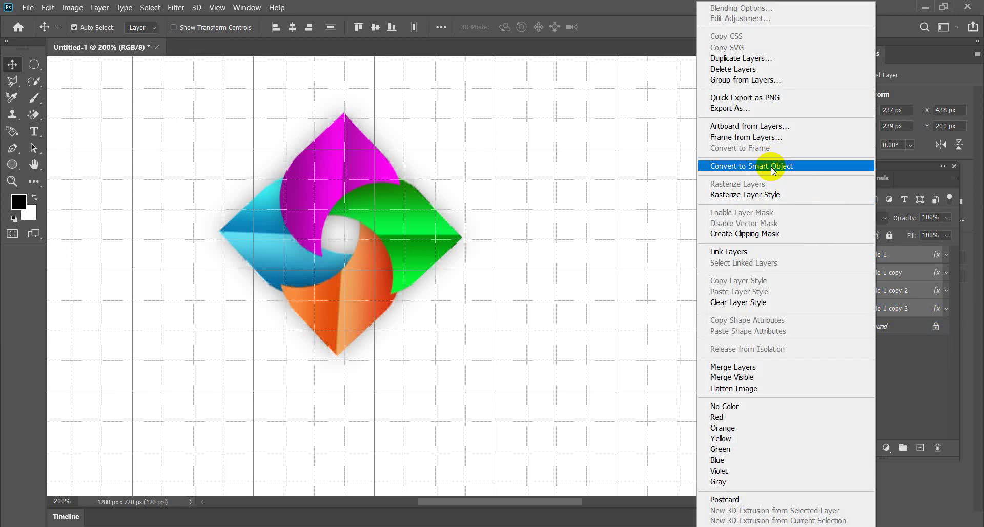
{"action": "left_click", "coordinate": [773, 169]}
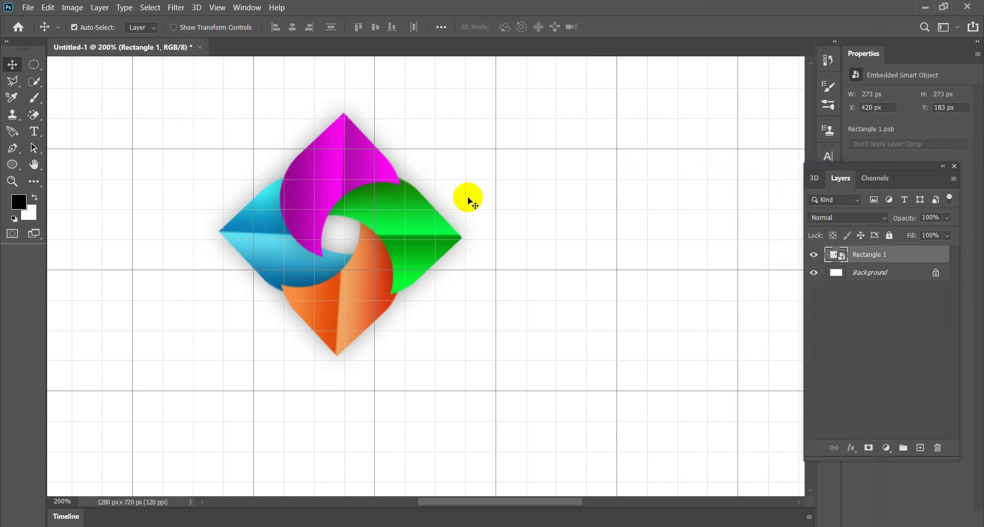
- Move the logo right and down to about X 465, Y 207 px, discarding a trial enlargement
{"action": "key", "text": "ctrl+t"}
{"action": "left_click_drag", "start_coordinate": [395, 227], "coordinate": [406, 232]}
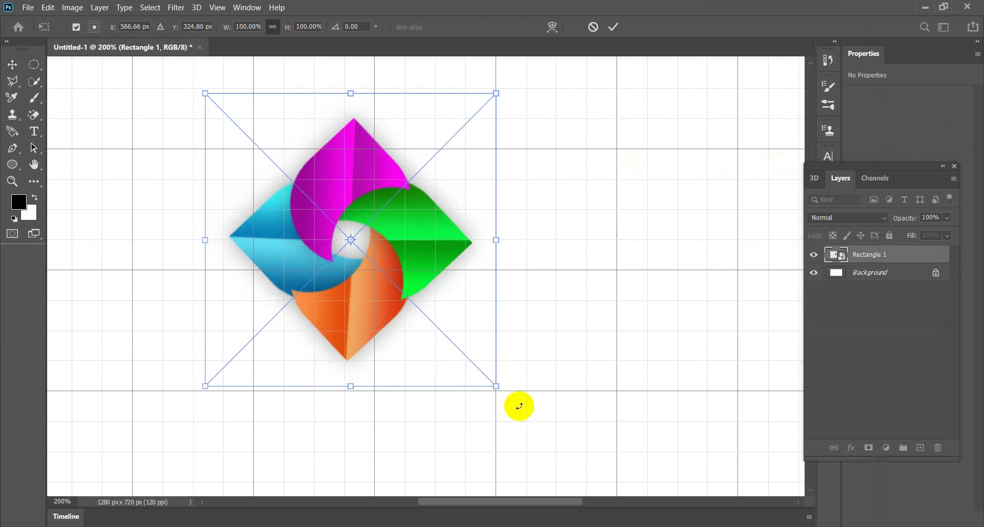
{"action": "mouse_move", "coordinate": [495, 387]}
{"action": "left_mouse_down"}
{"action": "mouse_move", "coordinate": [513, 430]}
{"action": "mouse_move", "coordinate": [494, 408]}
{"action": "left_mouse_up"}
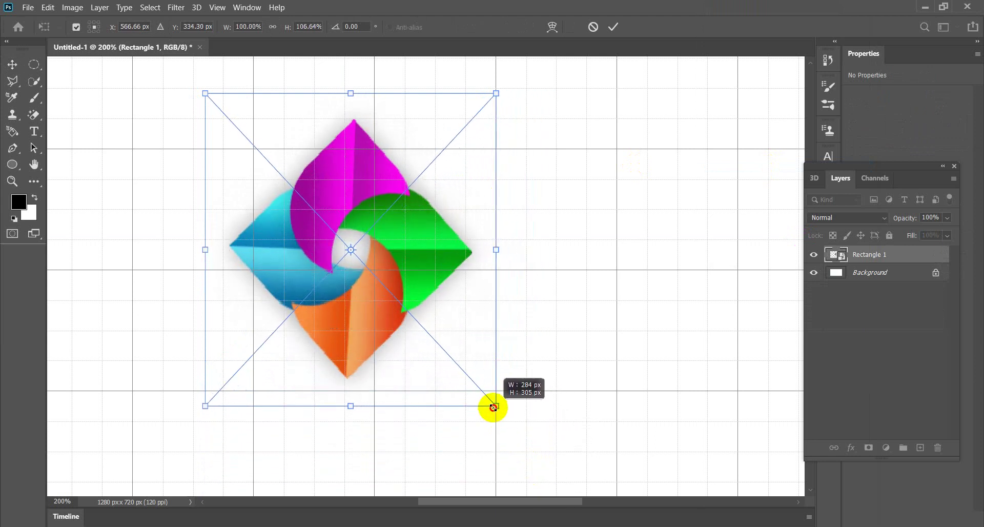
{"action": "key", "text": "Escape"}
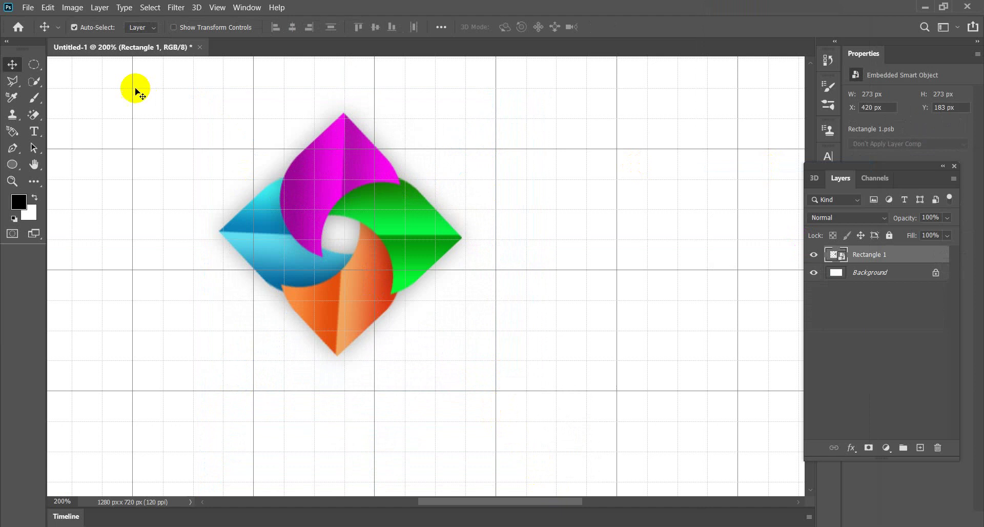
{"action": "left_click", "coordinate": [15, 66]}
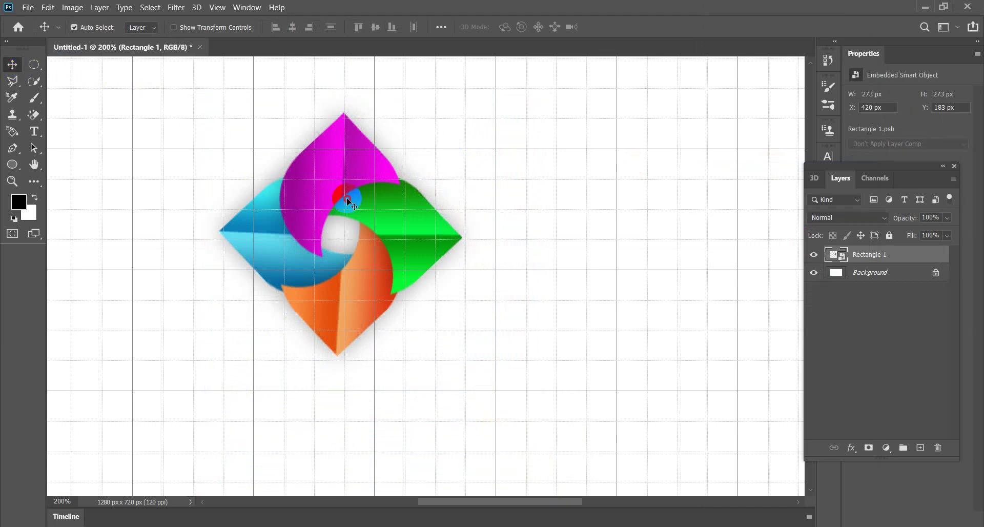
{"action": "left_click_drag", "start_coordinate": [348, 203], "coordinate": [395, 227]}
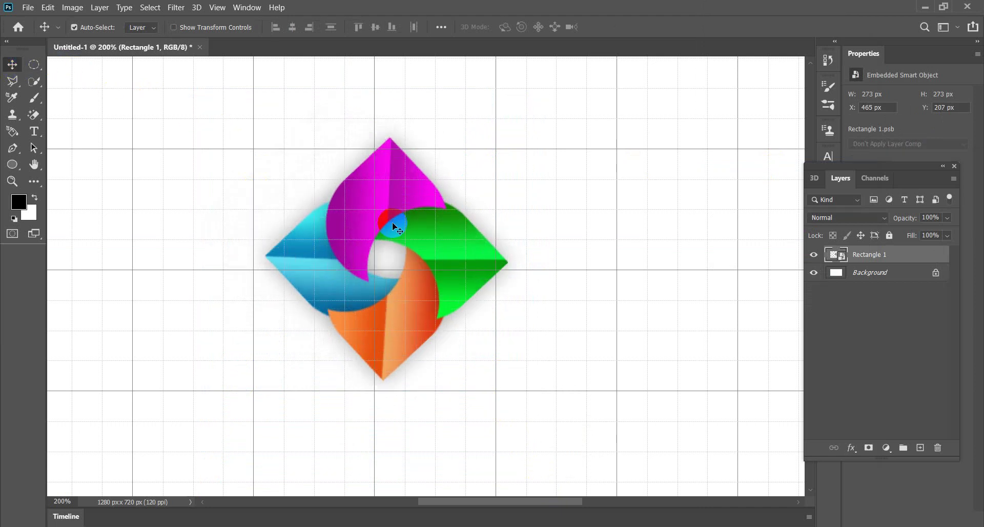
- Turn off the grid under View > Show and duplicate the logo smart object as Rectangle 1 copy
{"action": "left_click", "coordinate": [217, 8]}
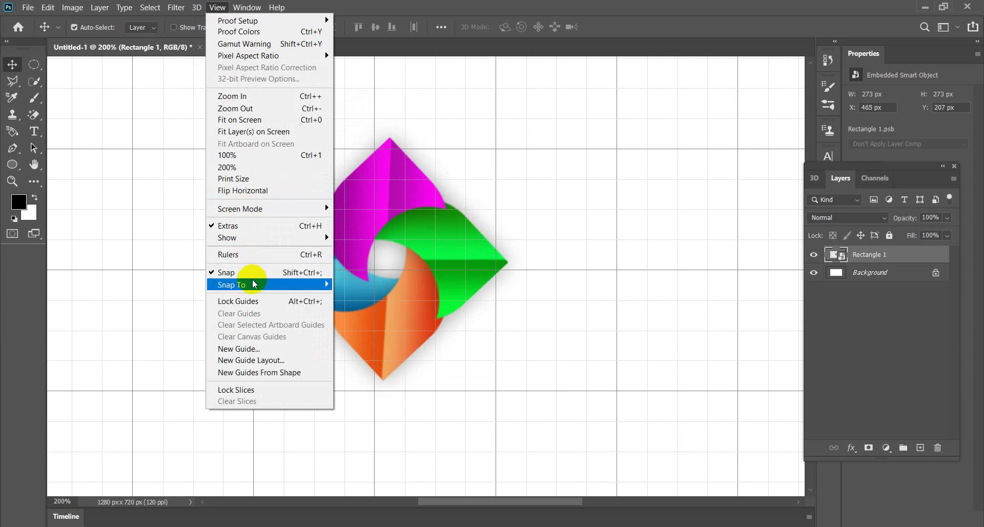
{"action": "mouse_move", "coordinate": [228, 238]}
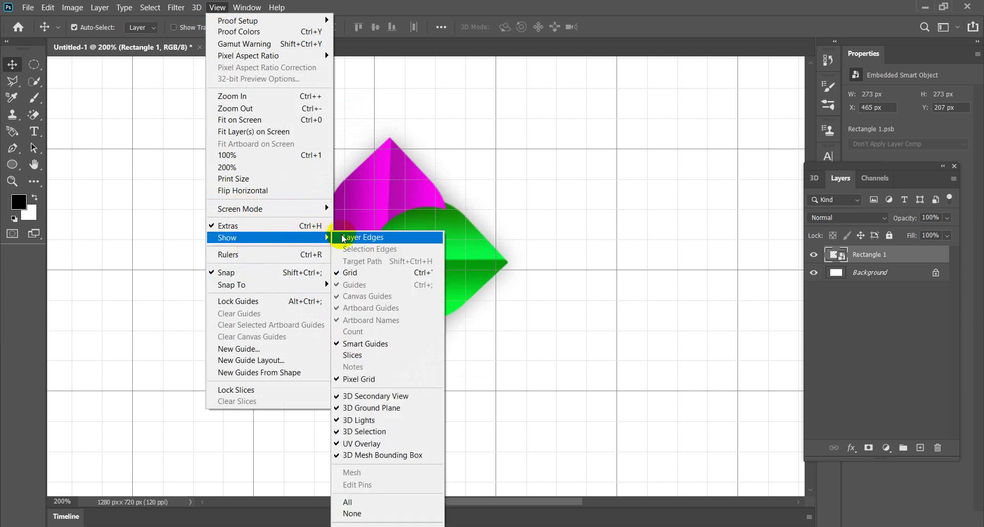
{"action": "left_click", "coordinate": [355, 272]}
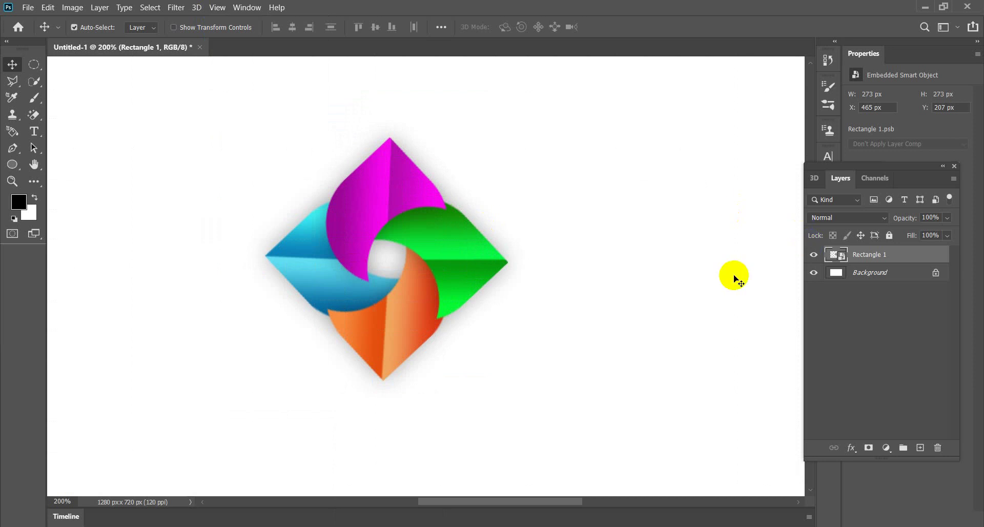
{"action": "key", "text": "ctrl"}
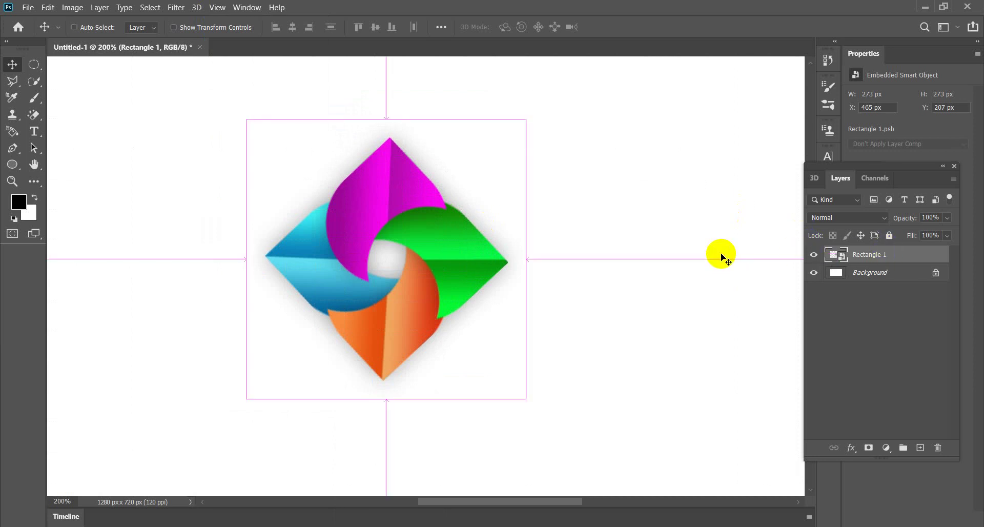
{"action": "key", "text": "ctrl+j"}
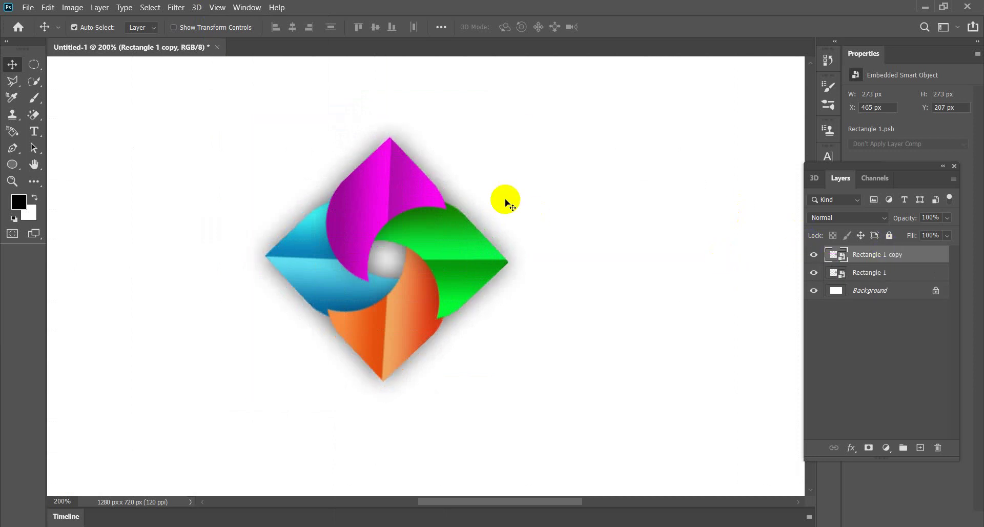
{"action": "left_click", "coordinate": [439, 200]}
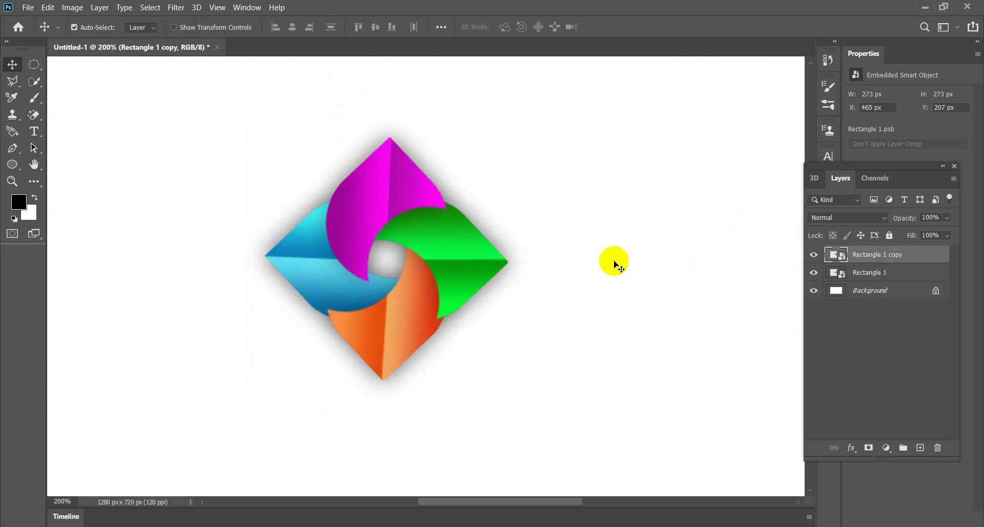
- Flip the original Rectangle 1 layer vertically
{"action": "left_click", "coordinate": [863, 272]}
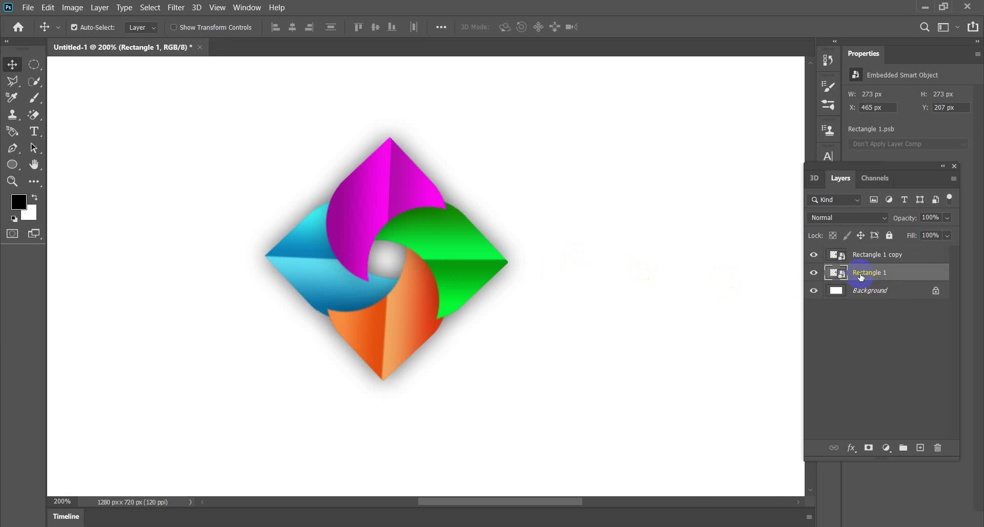
{"action": "left_click", "coordinate": [49, 8]}
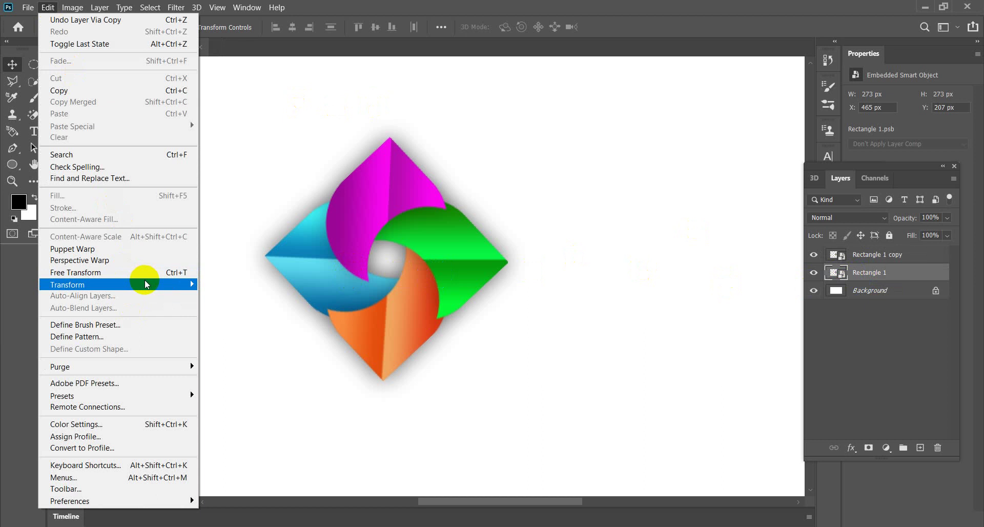
{"action": "mouse_move", "coordinate": [92, 284]}
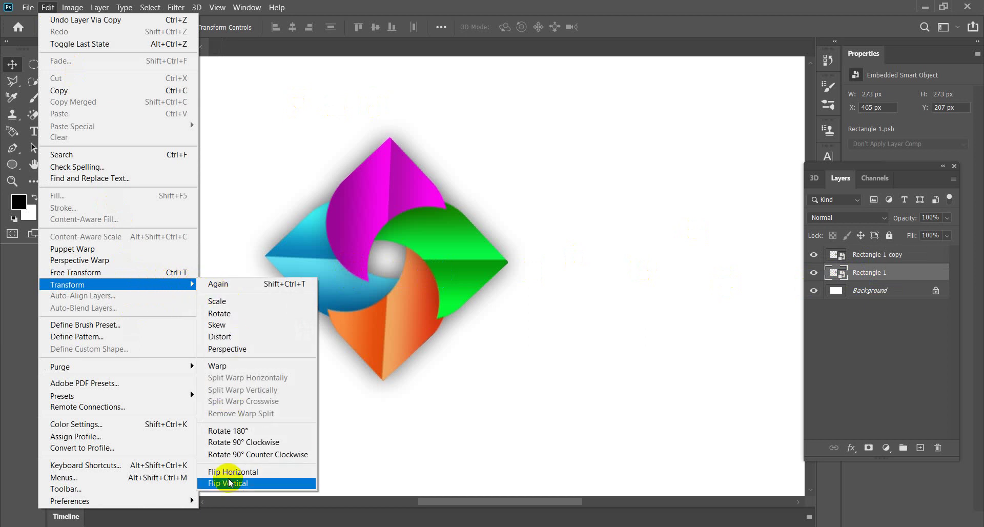
{"action": "left_click", "coordinate": [229, 483]}
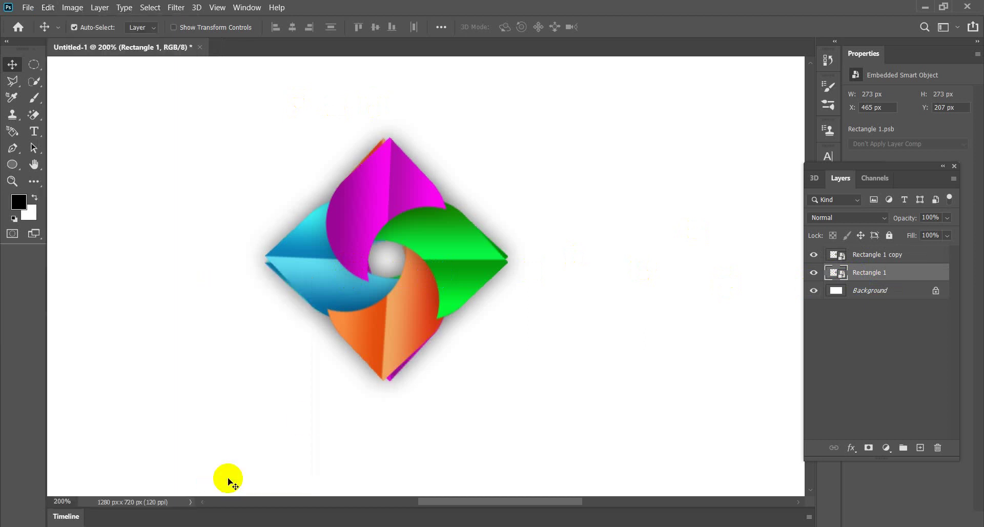
{"action": "left_click", "coordinate": [370, 365]}
- Move the flipped logo beneath the original, to X 465, Y 492 px, at full size
{"action": "key", "text": "ctrl+t"}
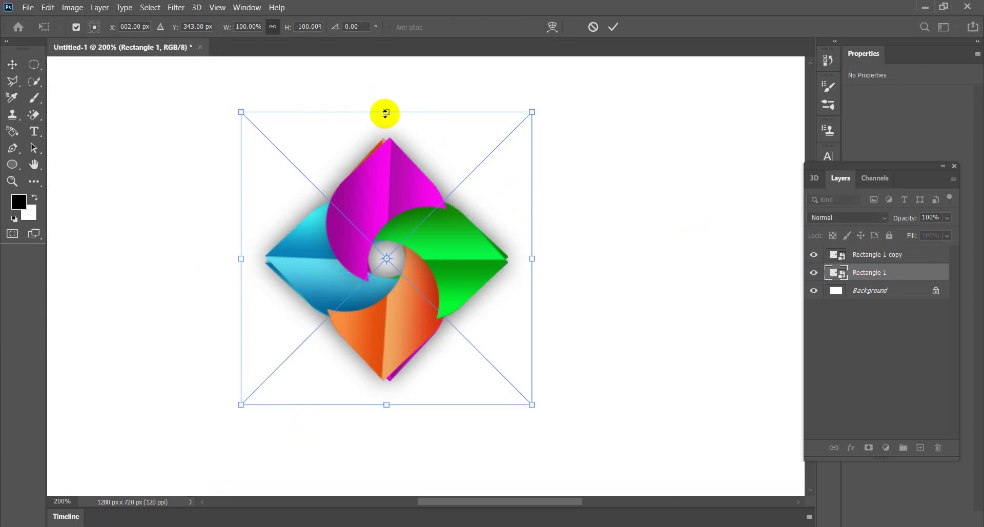
{"action": "left_click_drag", "start_coordinate": [383, 112], "coordinate": [383, 303]}
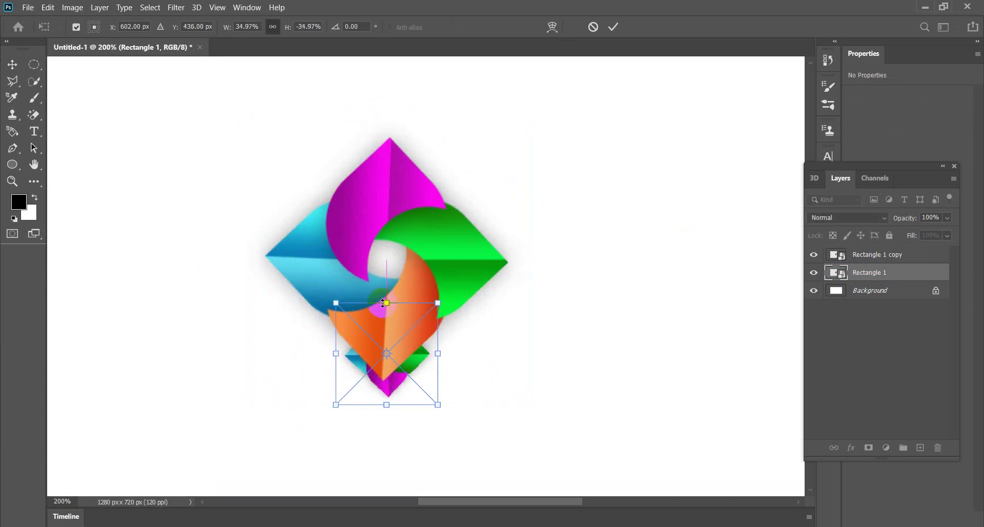
{"action": "key", "text": "ctrl+z"}
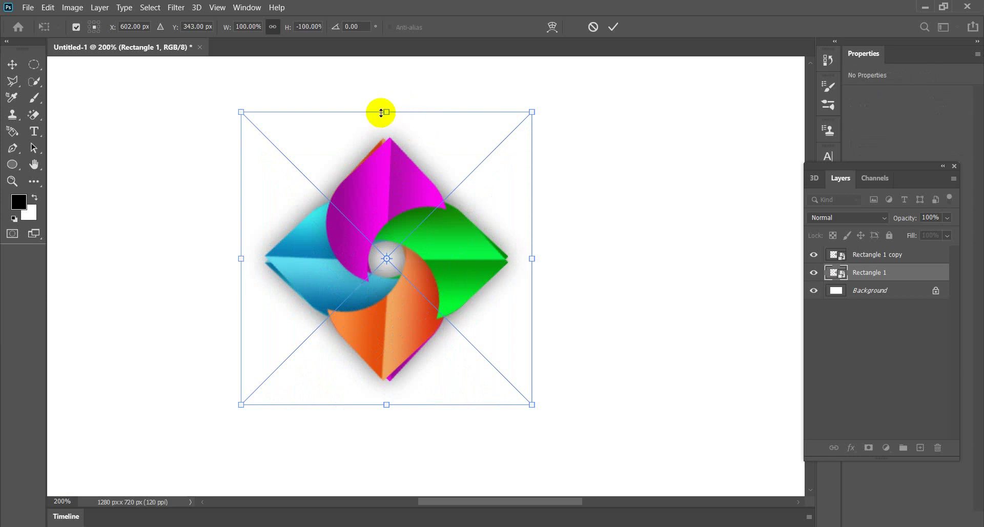
{"action": "left_click_drag", "start_coordinate": [391, 110], "coordinate": [377, 362]}
{"action": "key", "text": "ctrl+z"}
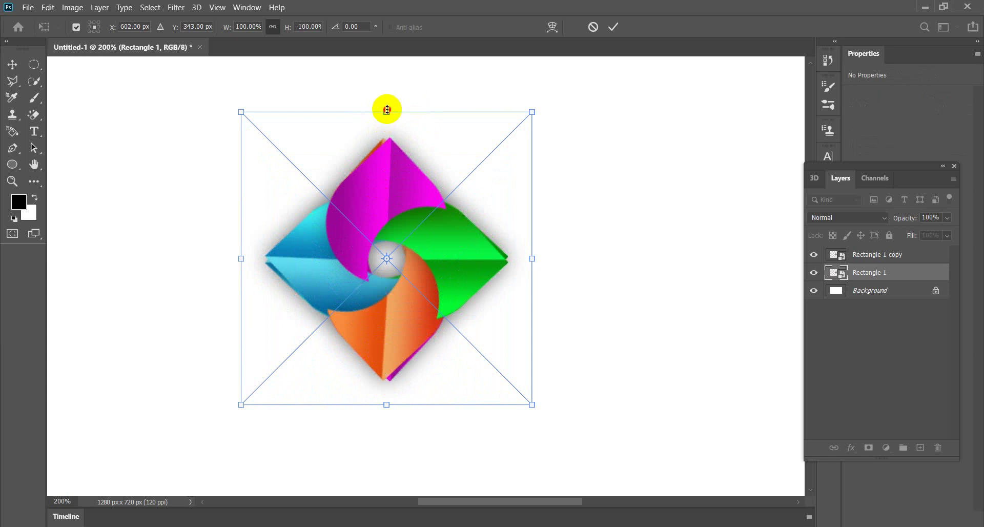
{"action": "mouse_move", "coordinate": [387, 110]}
{"action": "left_mouse_down"}
{"action": "mouse_move", "coordinate": [387, 419]}
{"action": "mouse_move", "coordinate": [392, 261]}
{"action": "mouse_move", "coordinate": [364, 95]}
{"action": "left_mouse_up"}
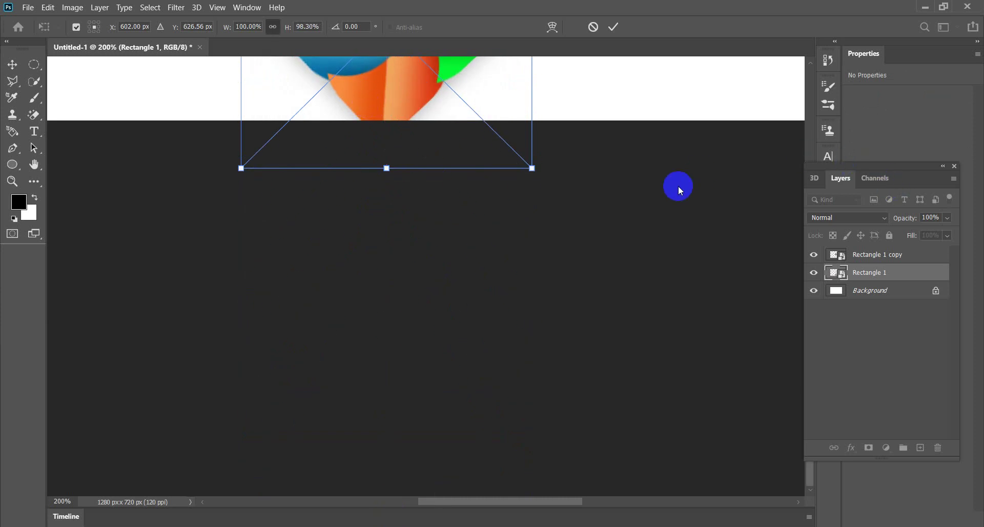
{"action": "key", "text": "Return"}
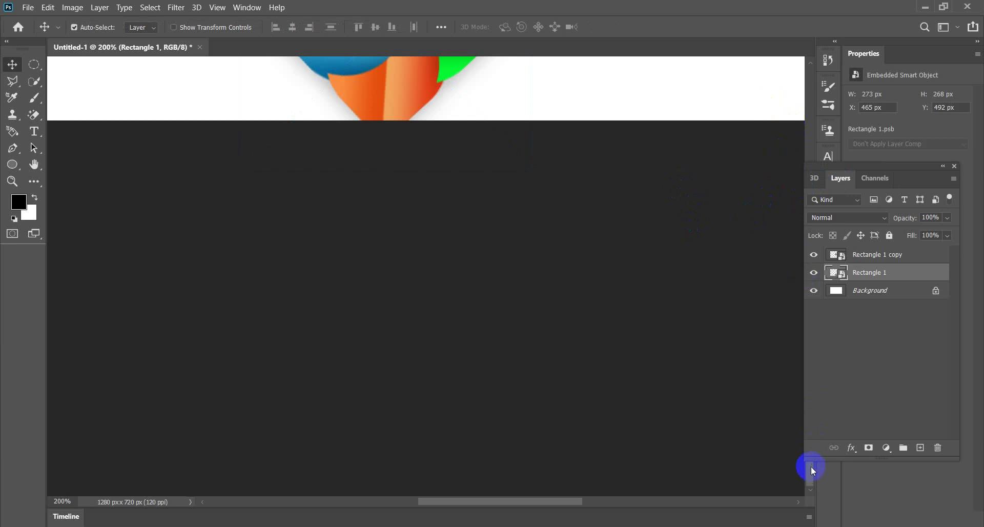
- Align the mirrored logo tip-to-tip beneath the original
{"action": "left_click_drag", "start_coordinate": [811, 470], "coordinate": [806, 339]}
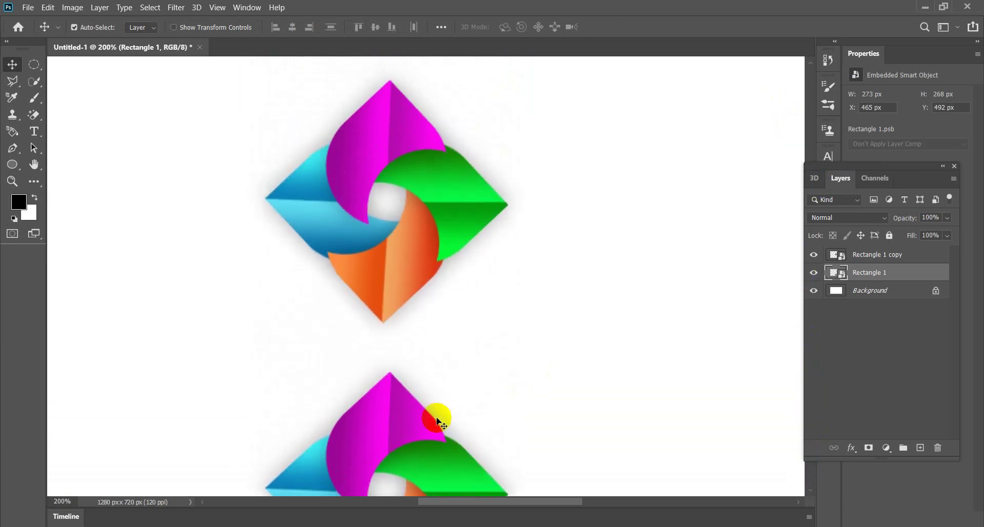
{"action": "mouse_move", "coordinate": [425, 411]}
{"action": "left_mouse_down"}
{"action": "mouse_move", "coordinate": [422, 400]}
{"action": "mouse_move", "coordinate": [425, 416]}
{"action": "left_mouse_up"}
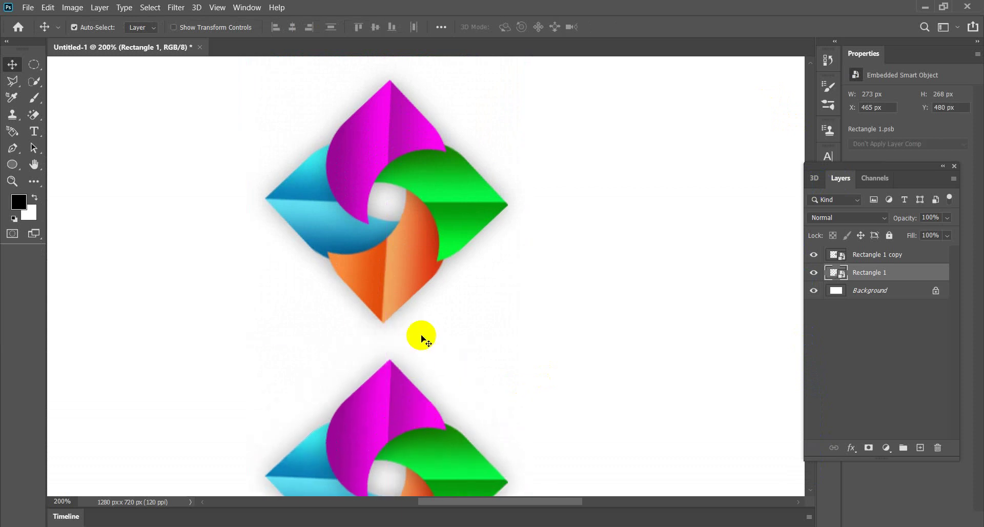
{"action": "left_click_drag", "start_coordinate": [408, 264], "coordinate": [408, 282]}
{"action": "mouse_move", "coordinate": [386, 378]}
{"action": "left_mouse_down"}
{"action": "mouse_move", "coordinate": [389, 396]}
{"action": "mouse_move", "coordinate": [380, 394]}
{"action": "left_mouse_up"}
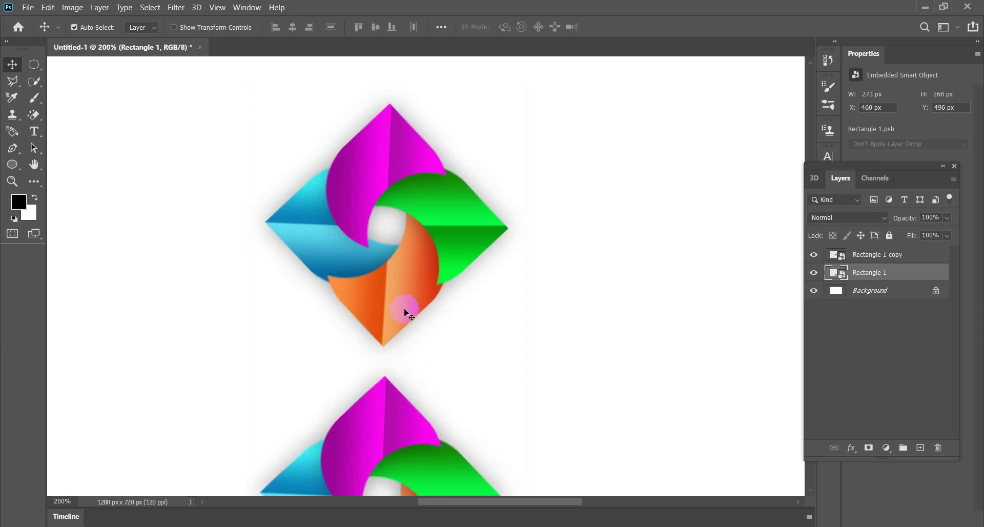
{"action": "left_click_drag", "start_coordinate": [413, 285], "coordinate": [413, 303]}
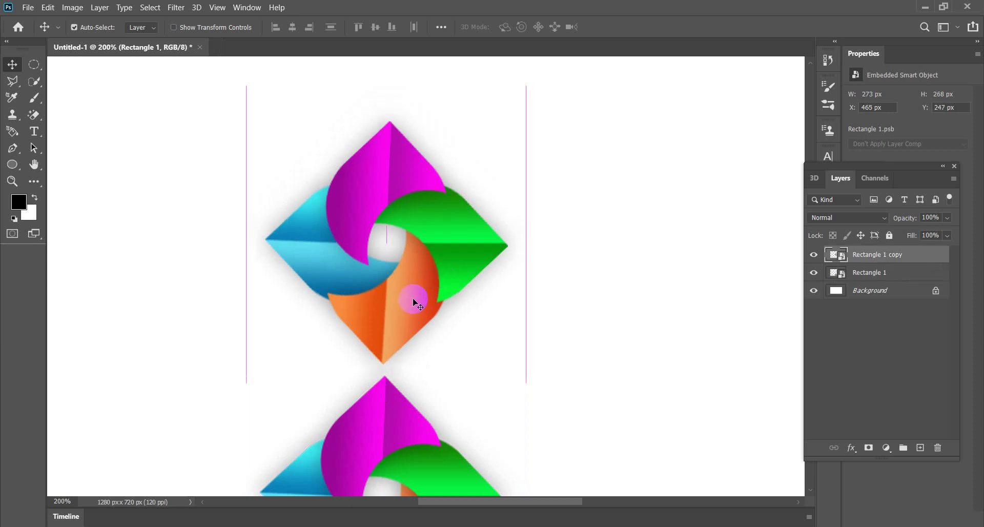
- Lower the mirrored Rectangle 1 layer's fill to 21%
{"action": "left_click", "coordinate": [389, 407]}
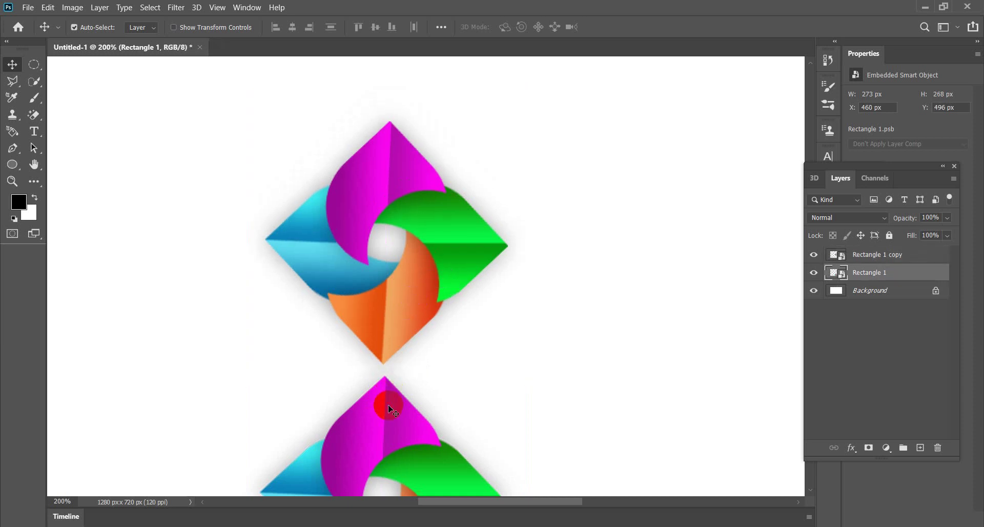
{"action": "right_click", "coordinate": [390, 409]}
{"action": "left_click", "coordinate": [378, 403]}
{"action": "left_click", "coordinate": [402, 416]}
{"action": "left_click_drag", "start_coordinate": [919, 249], "coordinate": [916, 249]}
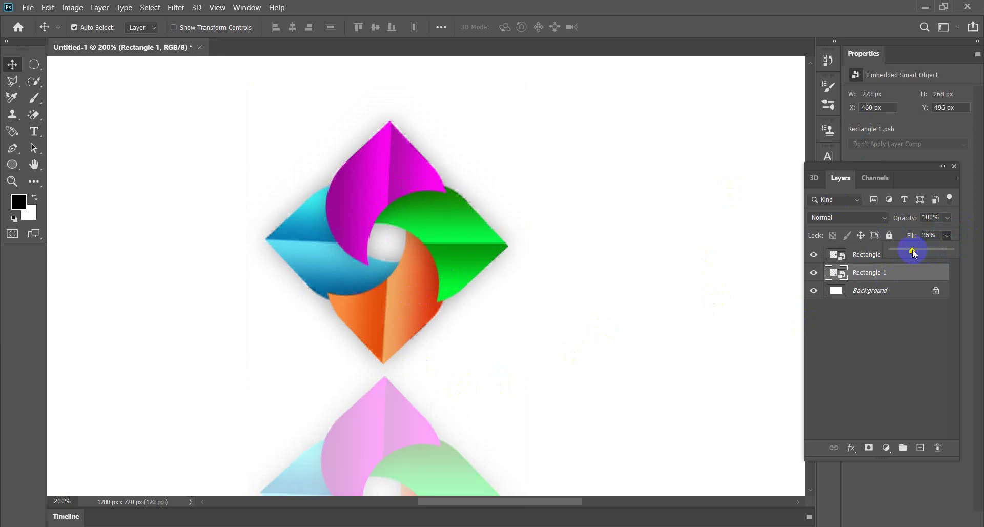
{"action": "left_click_drag", "start_coordinate": [912, 249], "coordinate": [903, 250]}
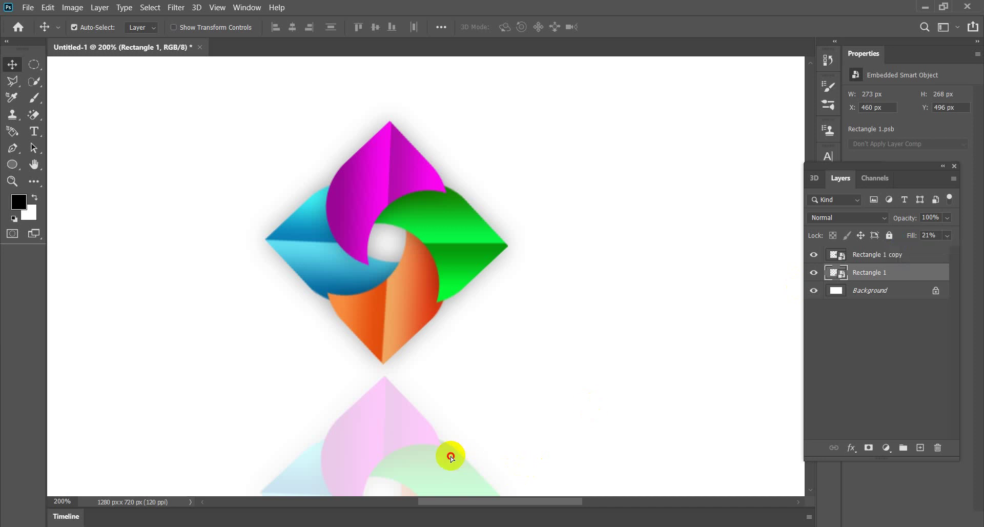
{"action": "left_click_drag", "start_coordinate": [451, 458], "coordinate": [449, 457]}
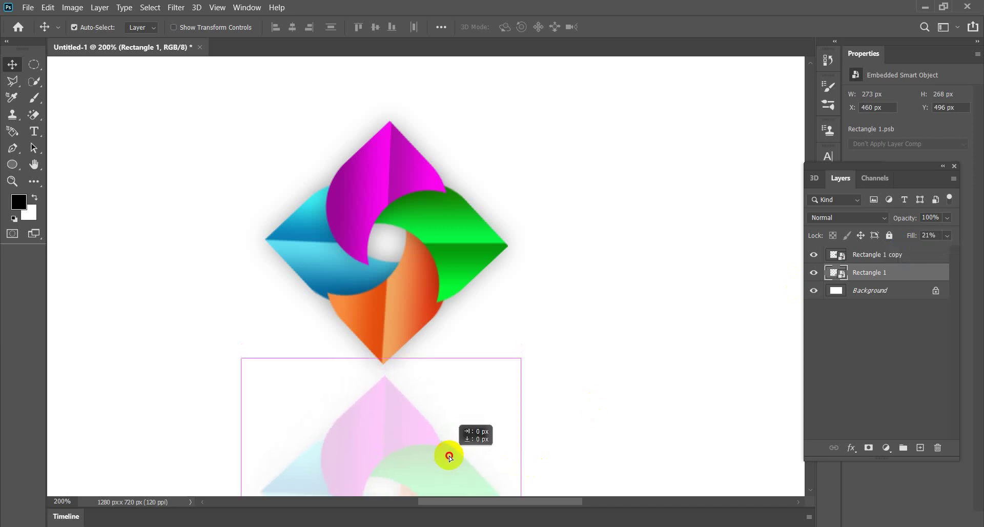
{"action": "left_click_drag", "start_coordinate": [450, 456], "coordinate": [450, 455]}
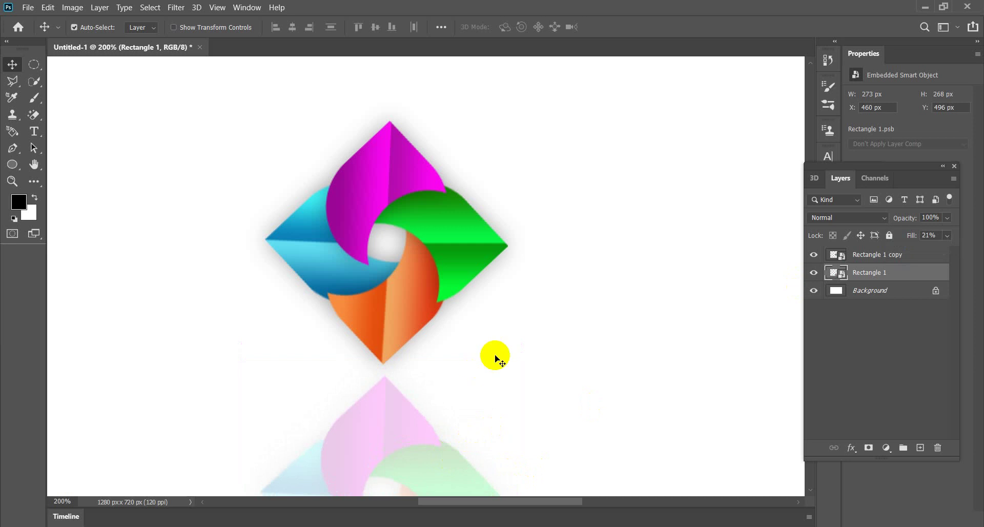
{"action": "left_click", "coordinate": [400, 281]}
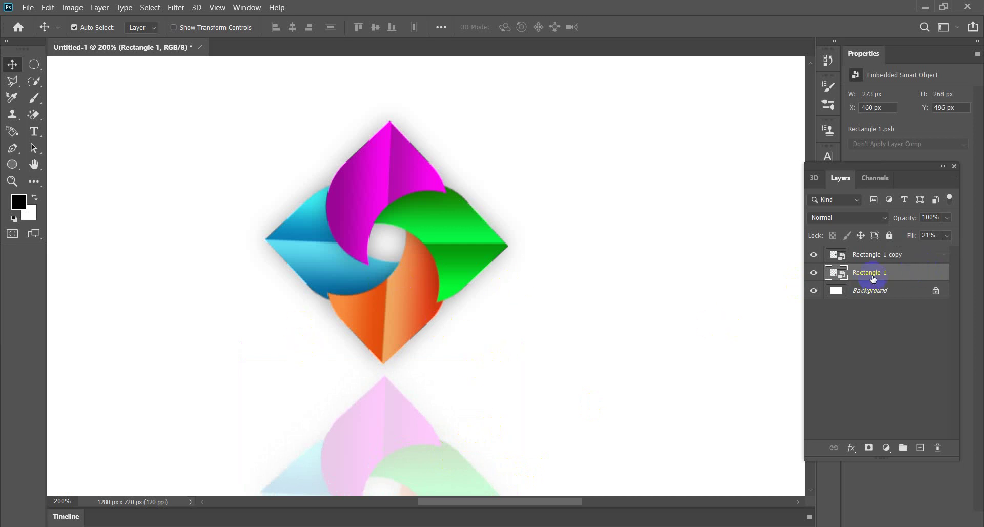
- Add a new layer above Rectangle 1 copy and choose the standard Brush tool
{"action": "left_click", "coordinate": [868, 255]}
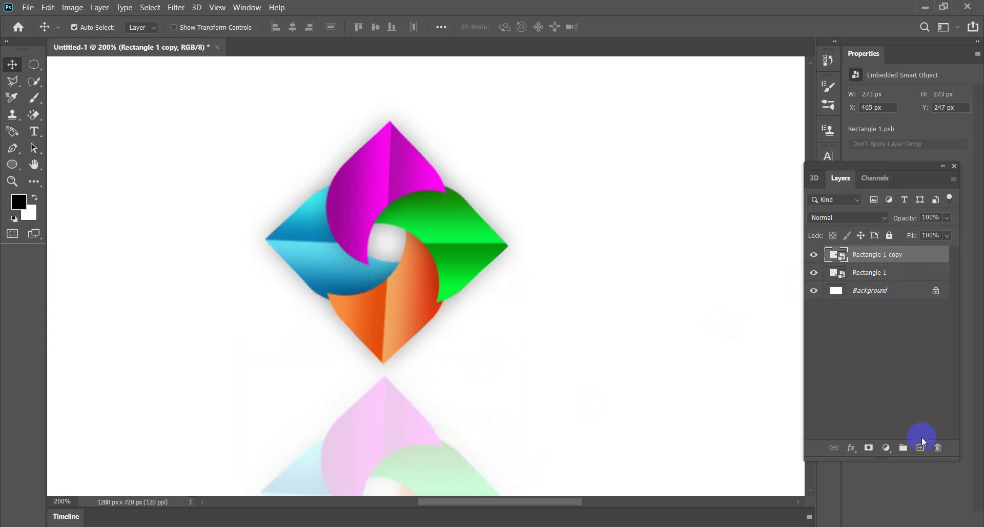
{"action": "left_click", "coordinate": [919, 449]}
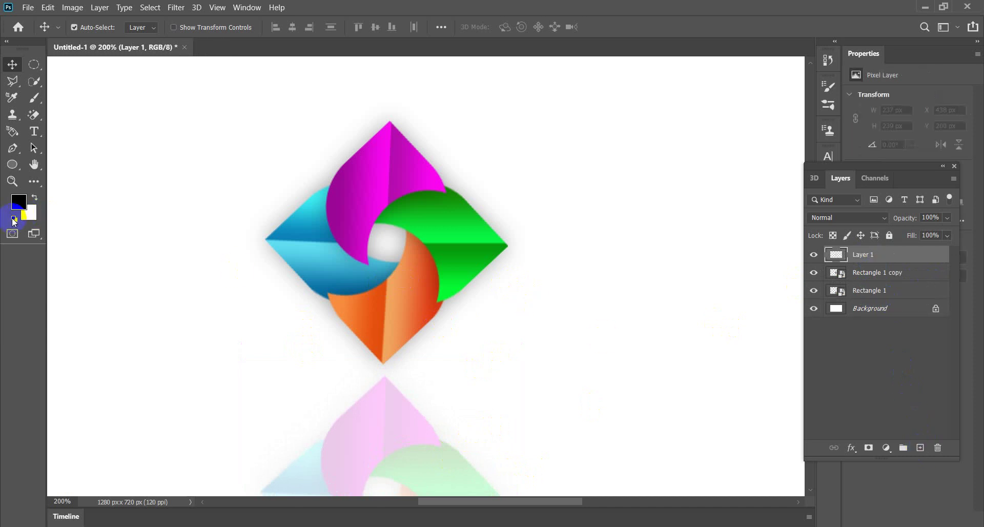
{"action": "left_click", "coordinate": [35, 98]}
{"action": "right_click", "coordinate": [35, 98]}
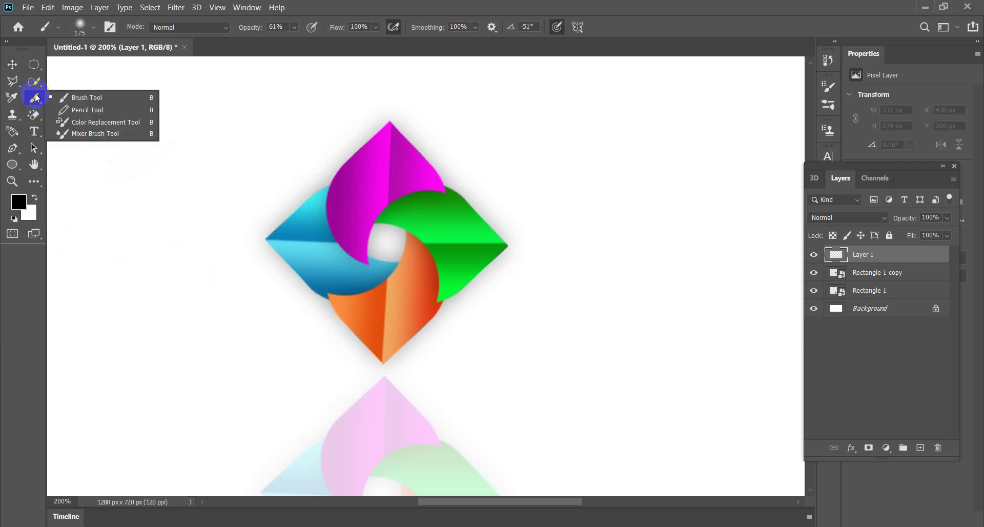
{"action": "left_click", "coordinate": [74, 97]}
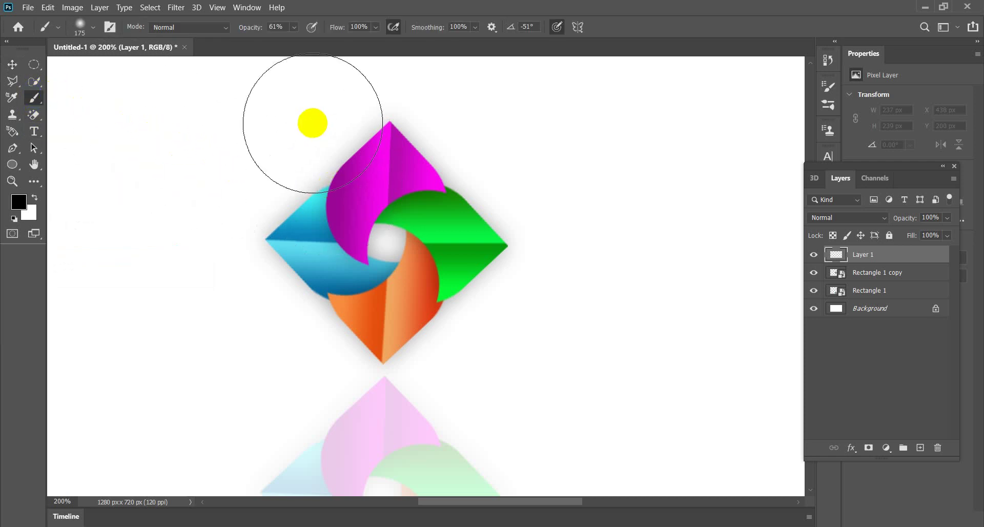
{"action": "left_click", "coordinate": [186, 237]}
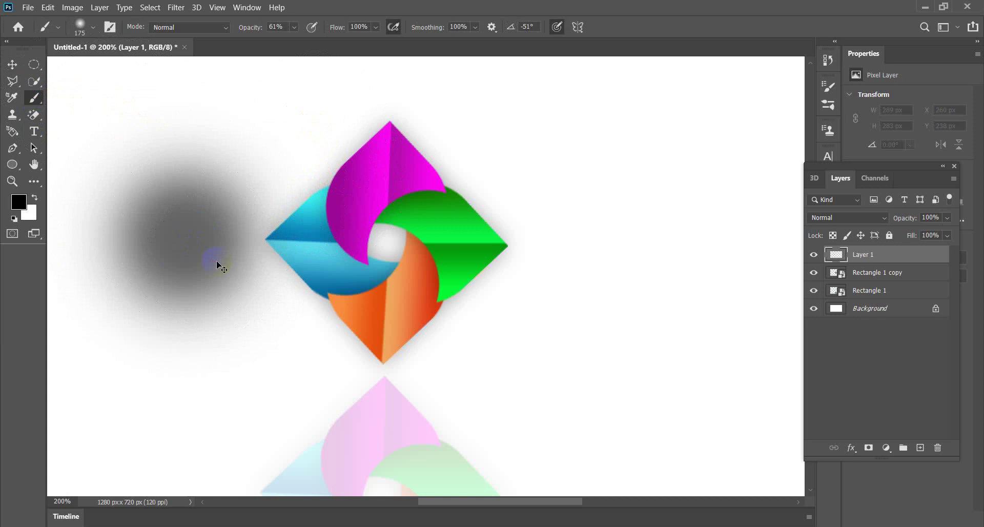
{"action": "key", "text": "ctrl+z"}
- Set brush opacity to 52% and size 100, testing shadow strokes under the tip
{"action": "left_click", "coordinate": [297, 27]}
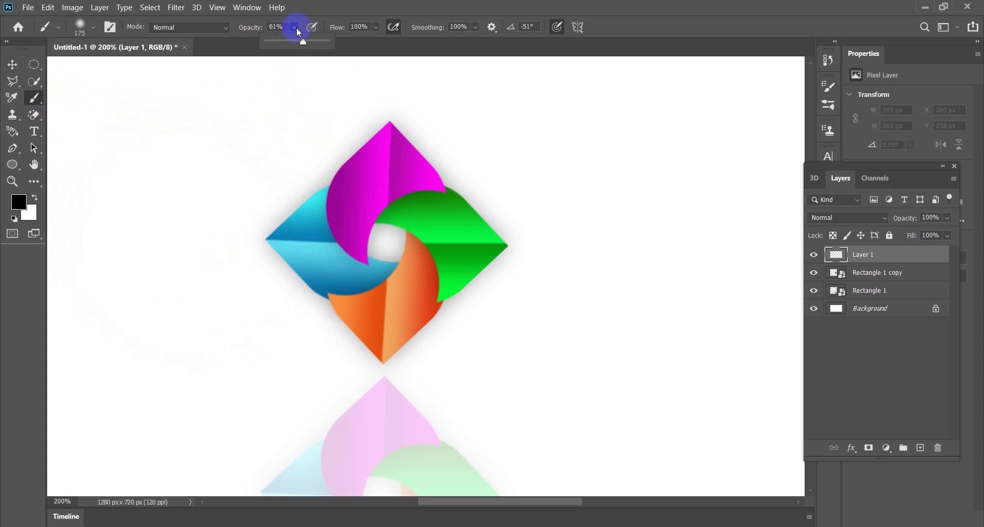
{"action": "left_click", "coordinate": [297, 40]}
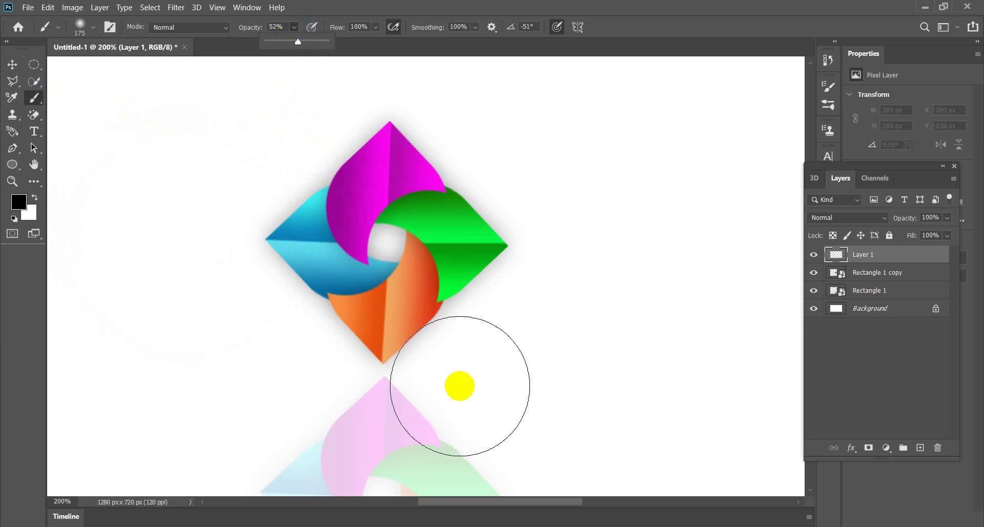
{"action": "key", "text": "bracketleft"}
{"action": "key", "text": "bracketleft"}
{"action": "key", "text": "bracketleft"}
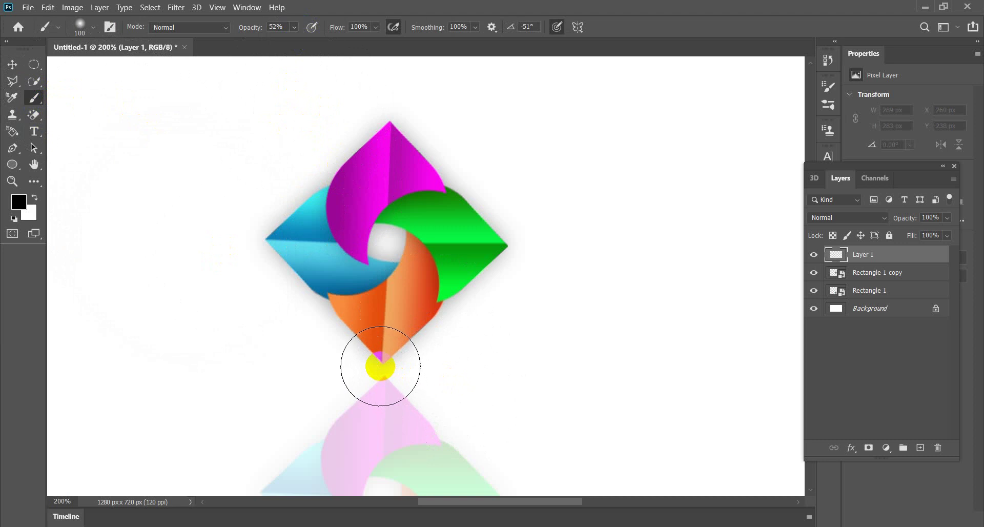
{"action": "left_click", "coordinate": [380, 366]}
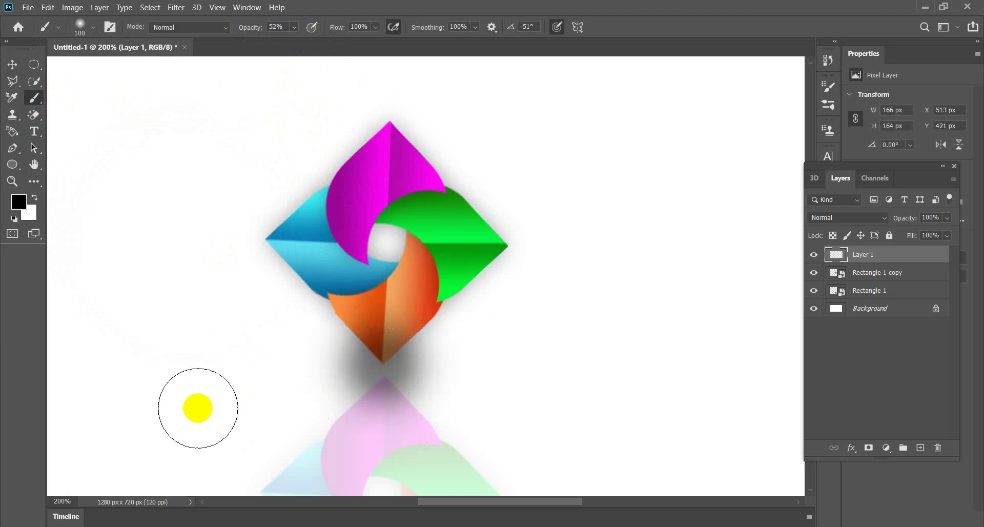
{"action": "key", "text": "ctrl+z"}
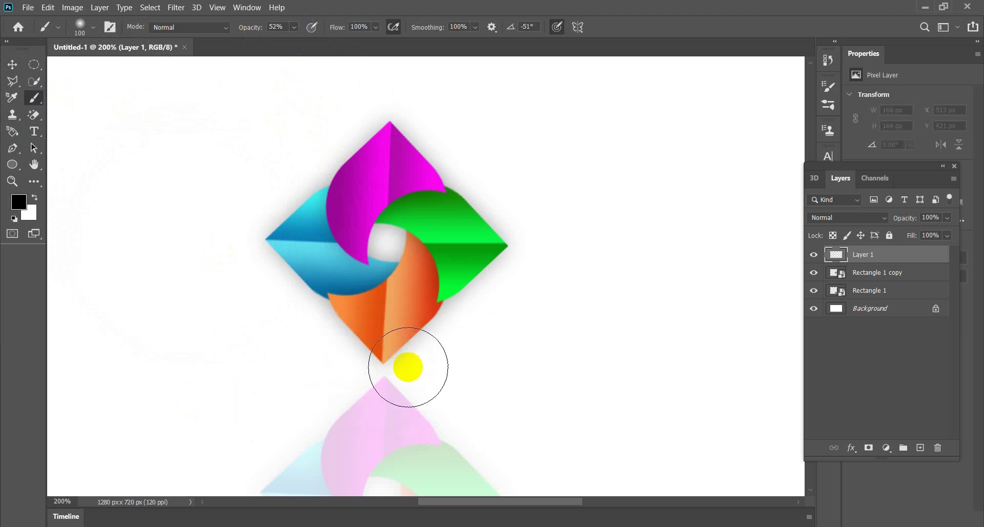
{"action": "left_click_drag", "start_coordinate": [333, 369], "coordinate": [377, 368]}
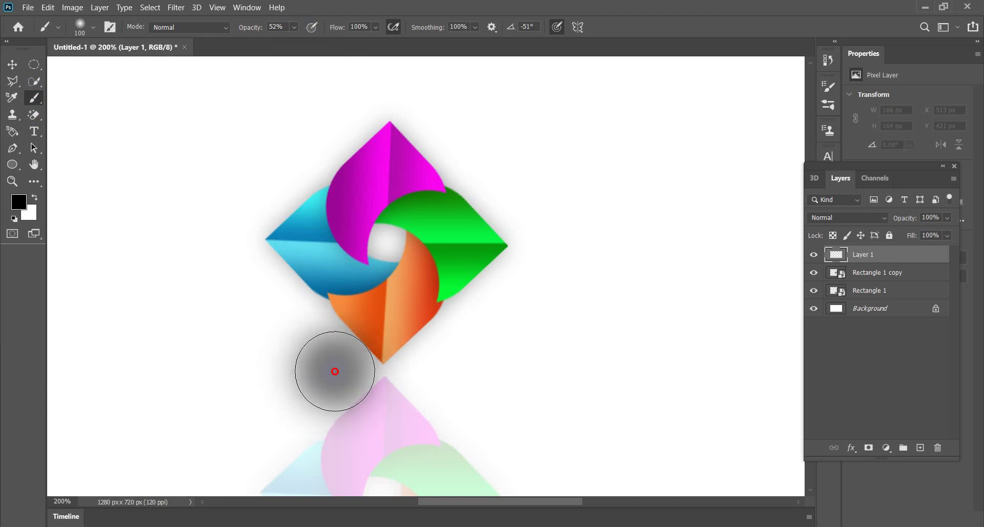
{"action": "left_click_drag", "start_coordinate": [454, 365], "coordinate": [511, 366]}
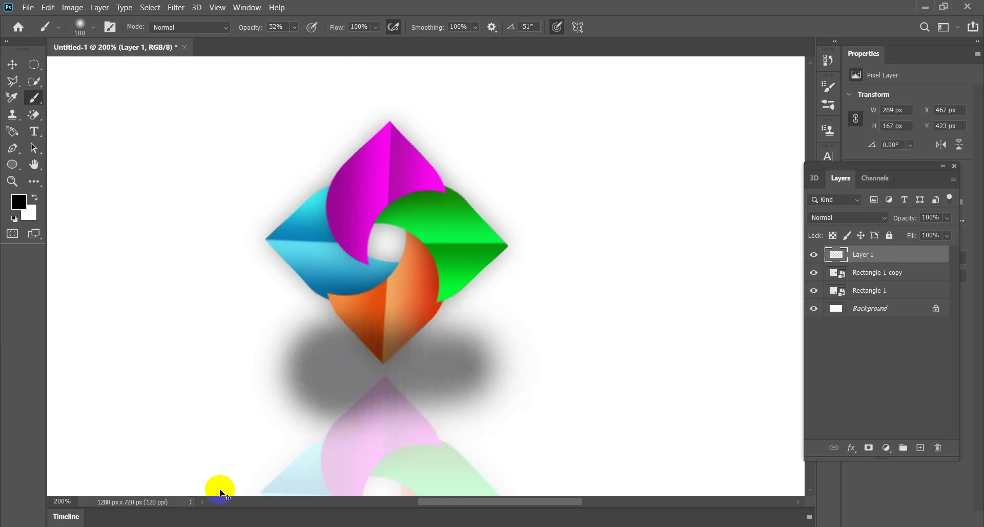
{"action": "key", "text": "ctrl+z"}
- Shrink the brush to 70 and retry the tip shadow, then undo back
{"action": "key", "text": "bracketleft"}
{"action": "key", "text": "bracketleft"}
{"action": "key", "text": "bracketleft"}
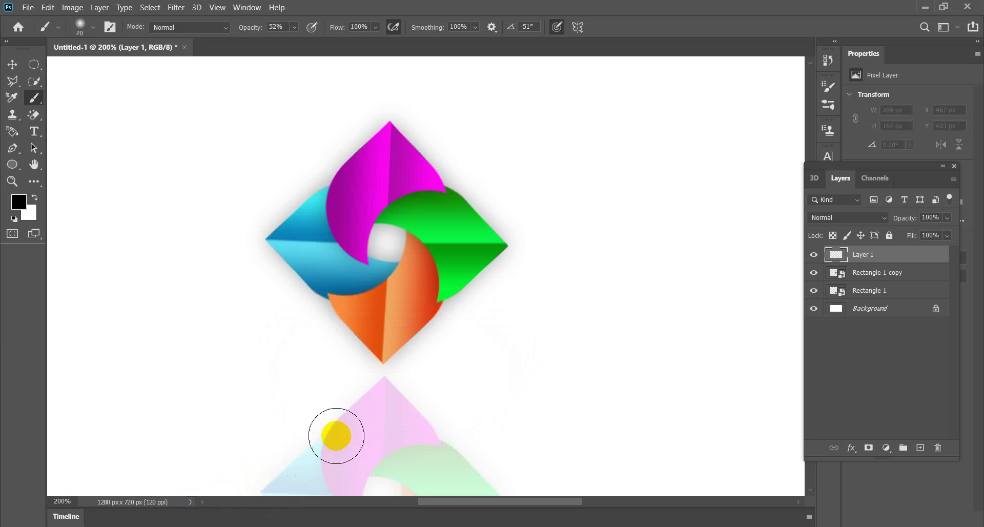
{"action": "left_click", "coordinate": [383, 354]}
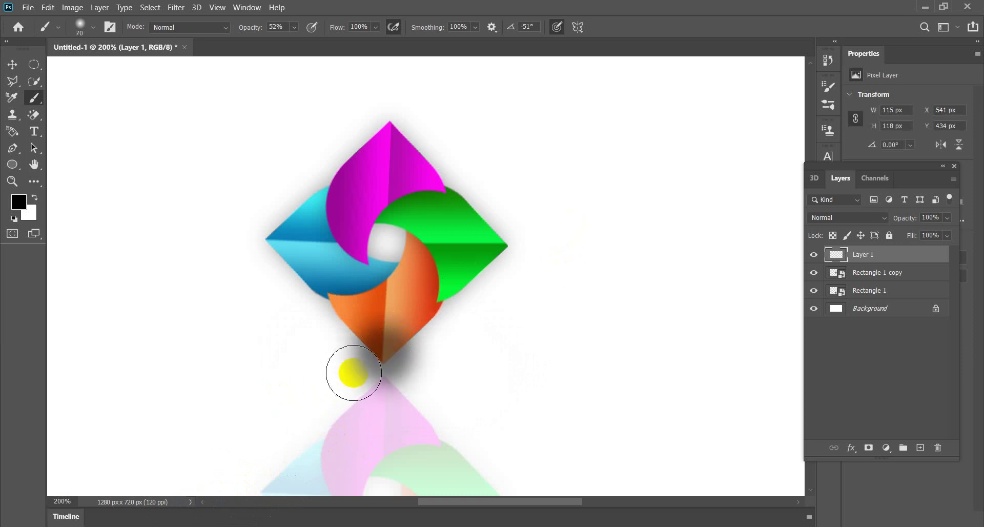
{"action": "left_click_drag", "start_coordinate": [340, 363], "coordinate": [347, 360]}
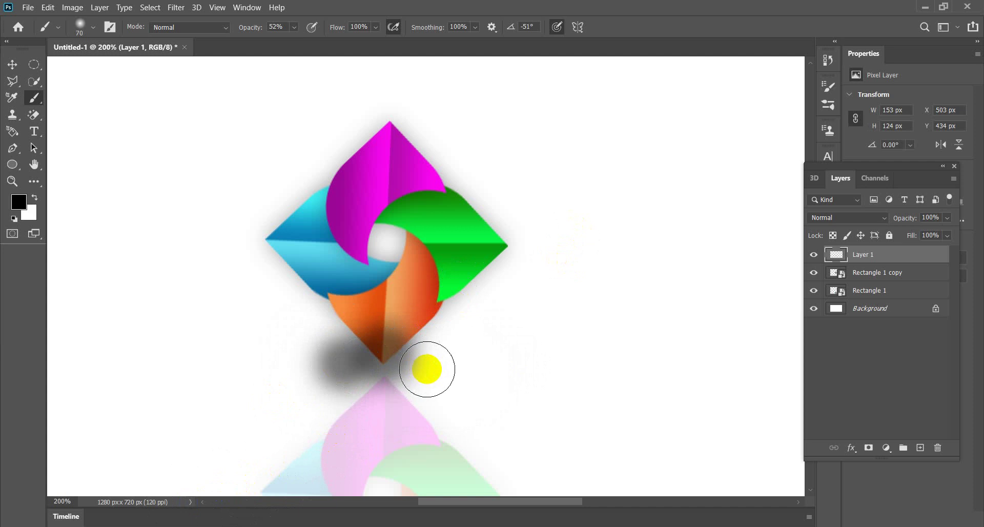
{"action": "left_click_drag", "start_coordinate": [422, 367], "coordinate": [433, 367]}
{"action": "key", "text": "ctrl+z"}
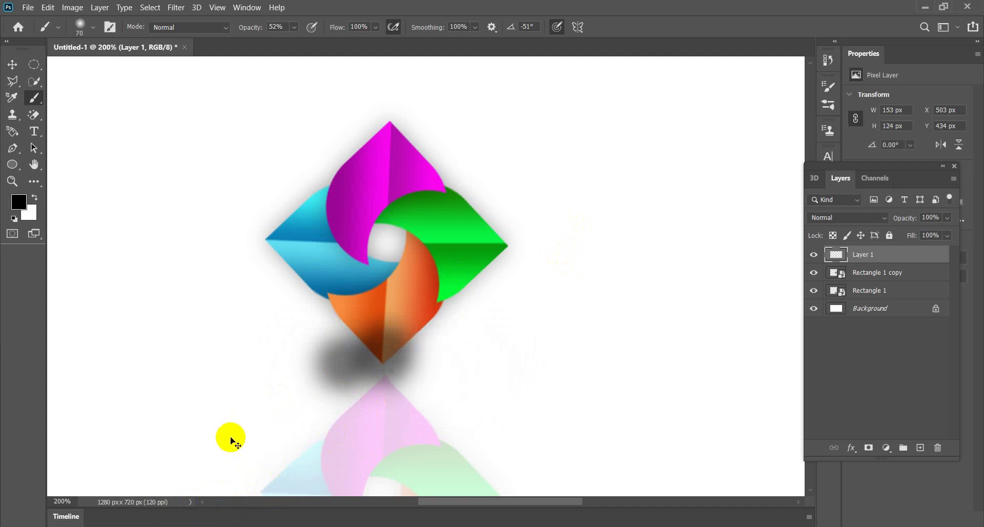
{"action": "key", "text": "ctrl+z"}
{"action": "key", "text": "ctrl+z"}
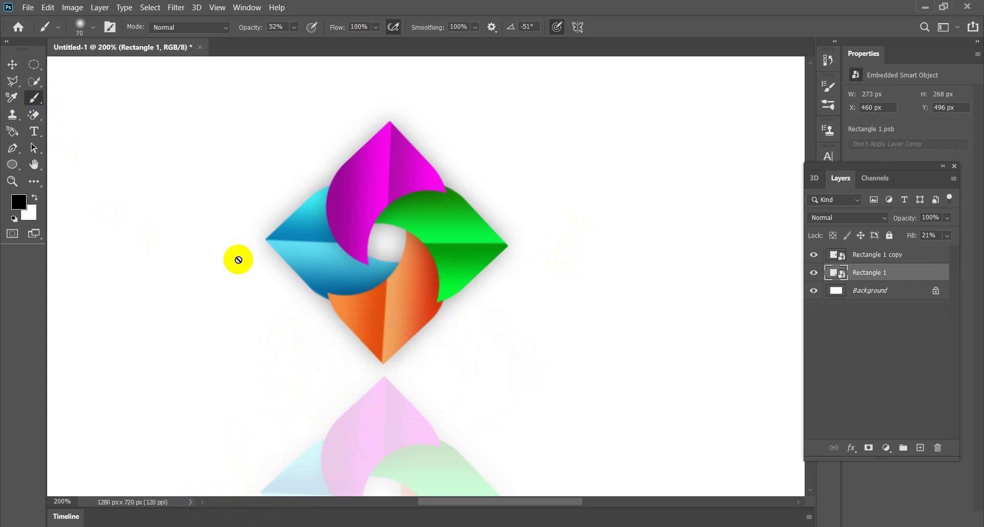
- Create Layer 1 above Rectangle 1 copy and brush a soft grey shadow beneath the tip
{"action": "left_click", "coordinate": [859, 273]}
{"action": "left_click", "coordinate": [868, 258]}
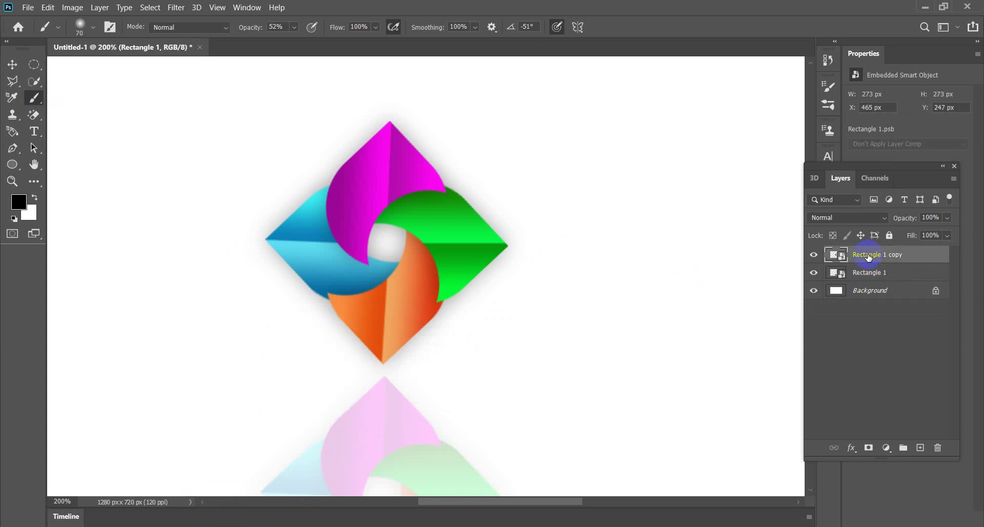
{"action": "left_click", "coordinate": [921, 449]}
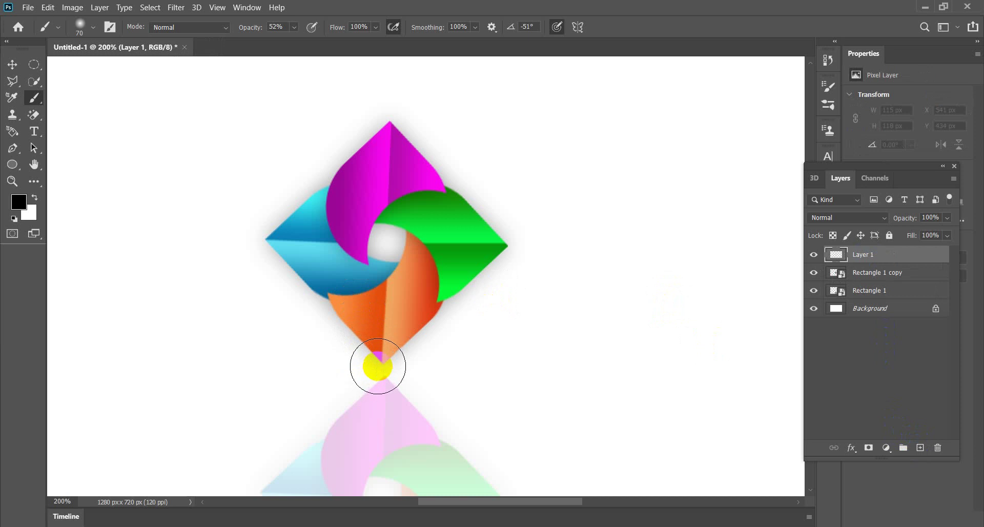
{"action": "mouse_move", "coordinate": [378, 366]}
{"action": "left_mouse_down"}
{"action": "mouse_move", "coordinate": [352, 369]}
{"action": "mouse_move", "coordinate": [467, 371]}
{"action": "left_mouse_up"}
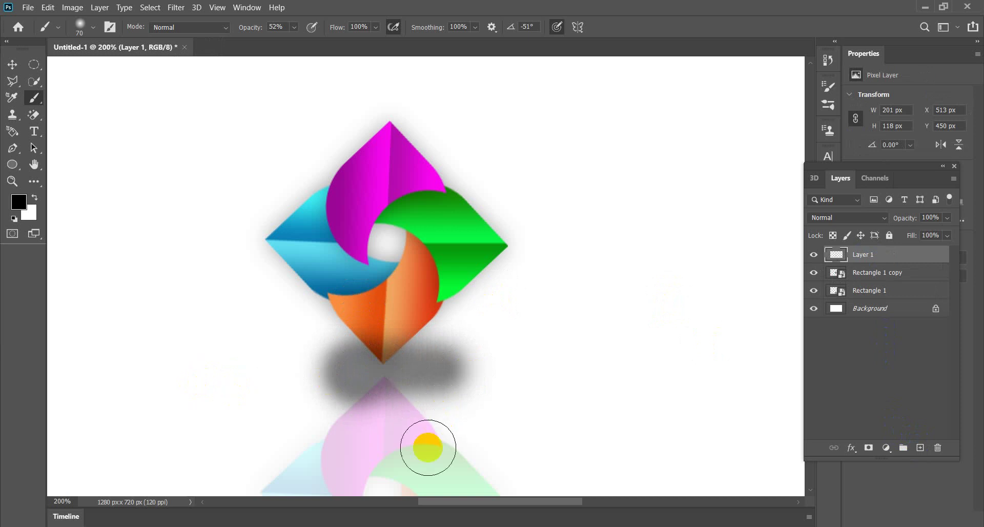
{"action": "left_click", "coordinate": [183, 152]}
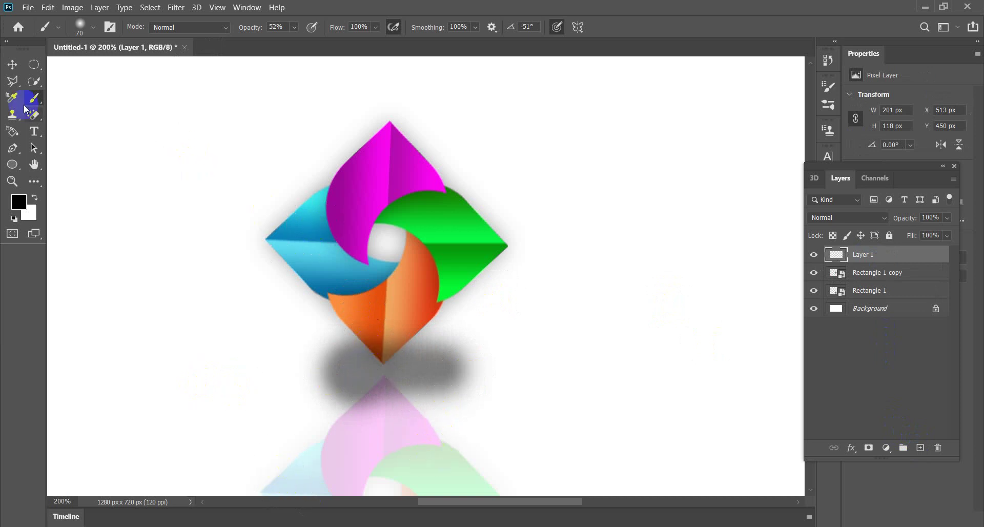
{"action": "left_click", "coordinate": [10, 63]}
- Tilt the shadow about 0.94° and scale it to roughly 89% (168 × 98 px) under the tip
{"action": "left_click_drag", "start_coordinate": [393, 326], "coordinate": [397, 332]}
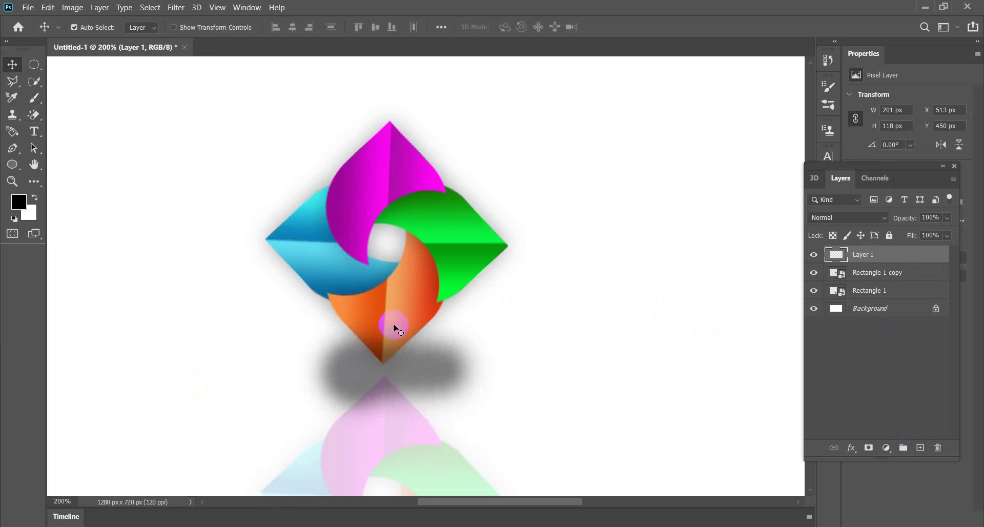
{"action": "key", "text": "ctrl+t"}
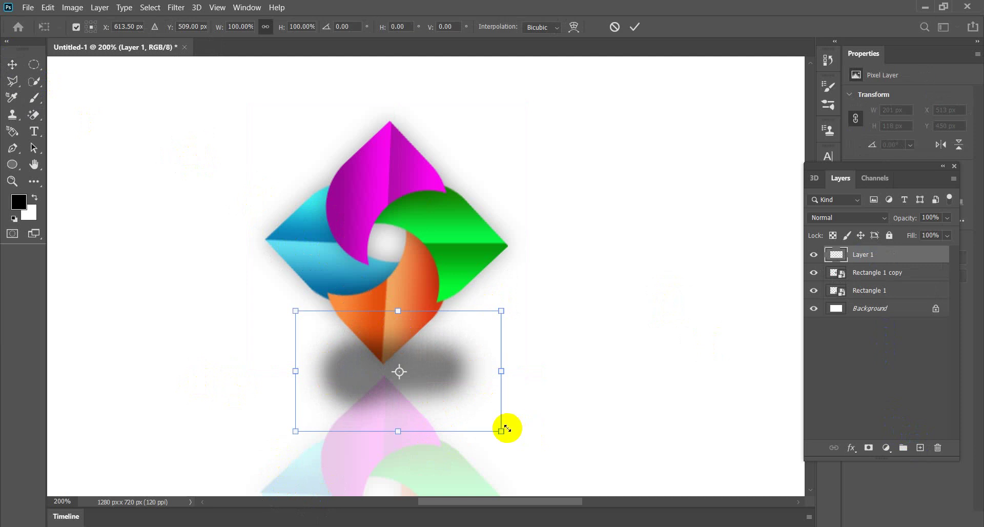
{"action": "left_click_drag", "start_coordinate": [509, 441], "coordinate": [508, 442]}
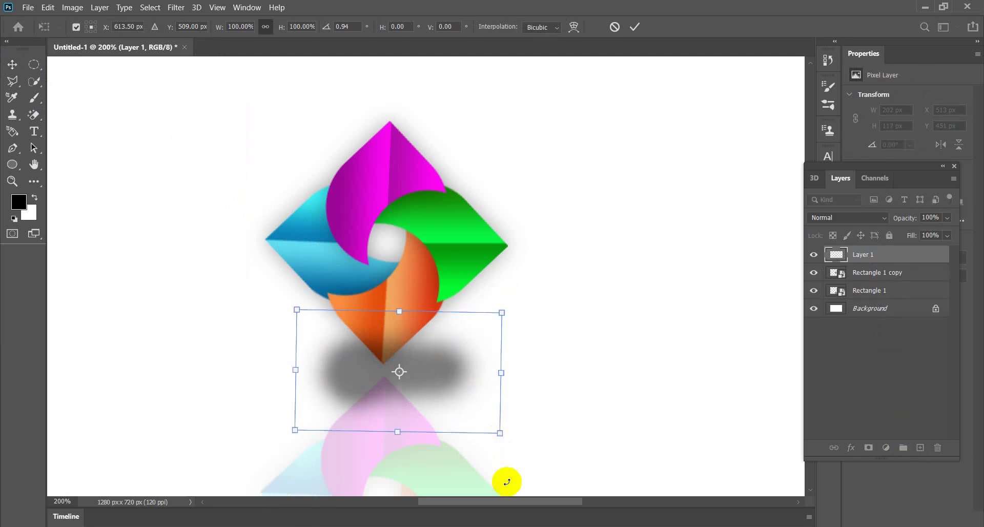
{"action": "mouse_move", "coordinate": [397, 432]}
{"action": "left_mouse_down"}
{"action": "mouse_move", "coordinate": [401, 449]}
{"action": "mouse_move", "coordinate": [398, 424]}
{"action": "left_mouse_up"}
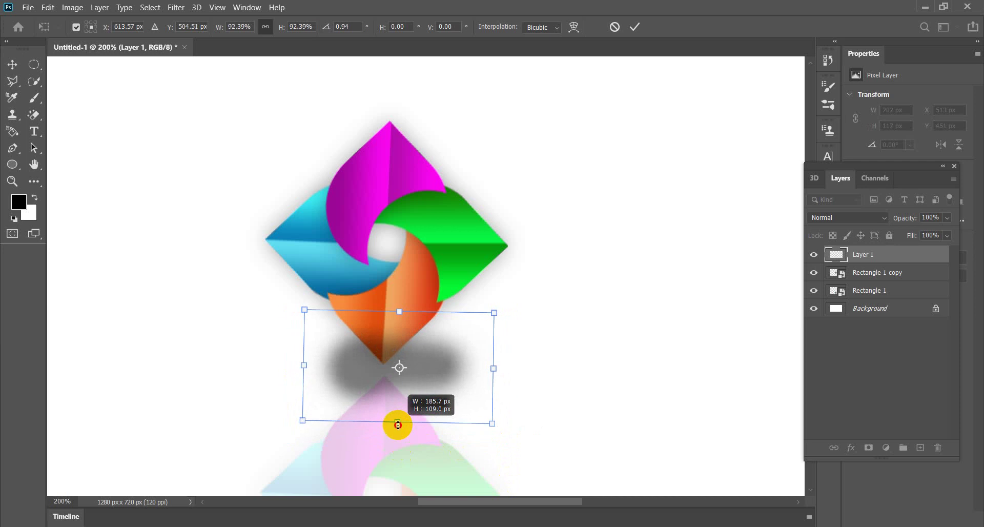
{"action": "left_click_drag", "start_coordinate": [493, 369], "coordinate": [447, 388]}
{"action": "key", "text": "Return"}
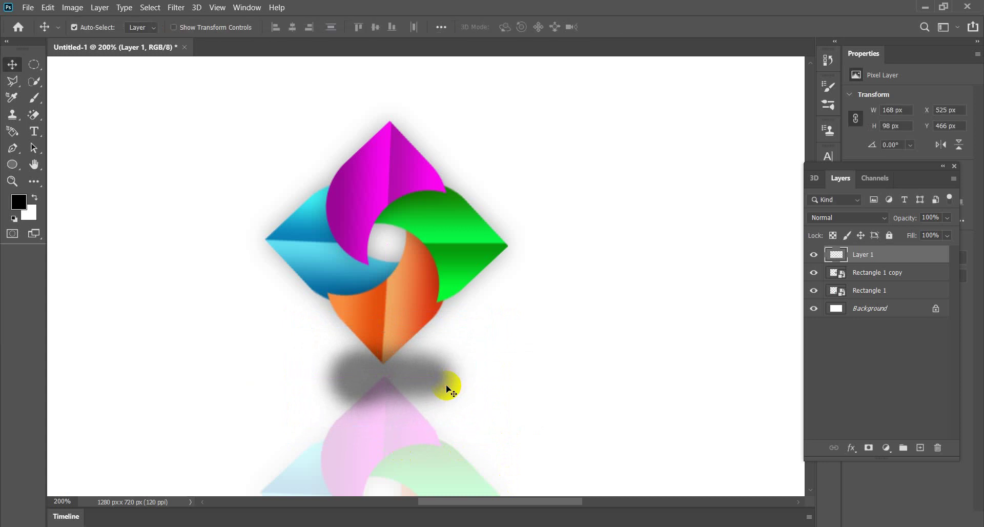
{"action": "left_click_drag", "start_coordinate": [445, 385], "coordinate": [445, 386]}
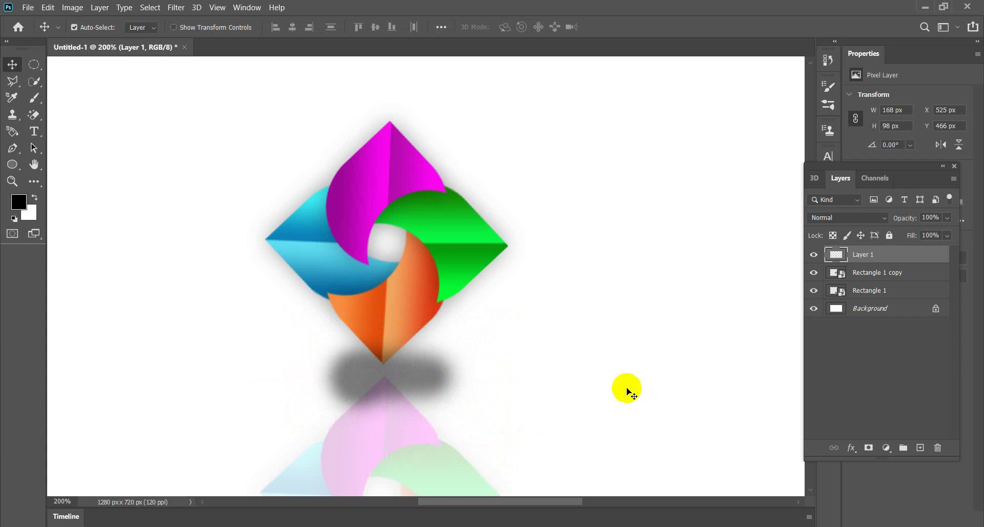
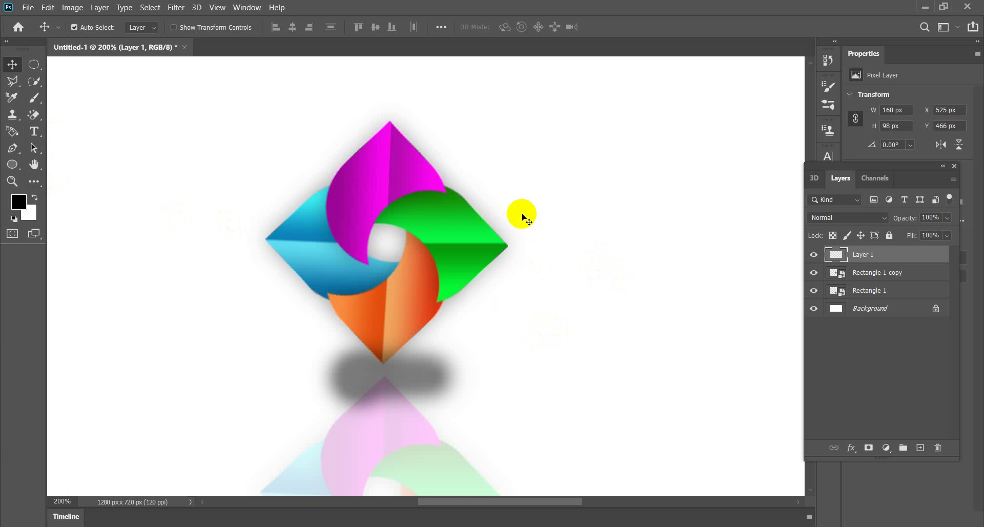
- Merge Rectangle 1, Rectangle 1 copy and Layer 1 into one Layer 1 with Ctrl+E
{"action": "left_click", "coordinate": [871, 296]}
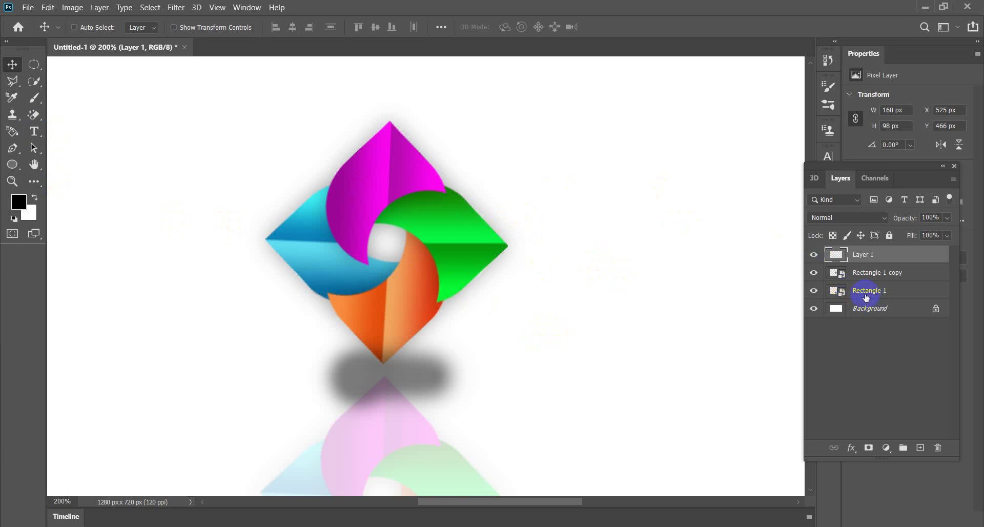
{"action": "right_click", "coordinate": [865, 298]}
{"action": "left_click", "coordinate": [866, 297]}
{"action": "right_click", "coordinate": [871, 296]}
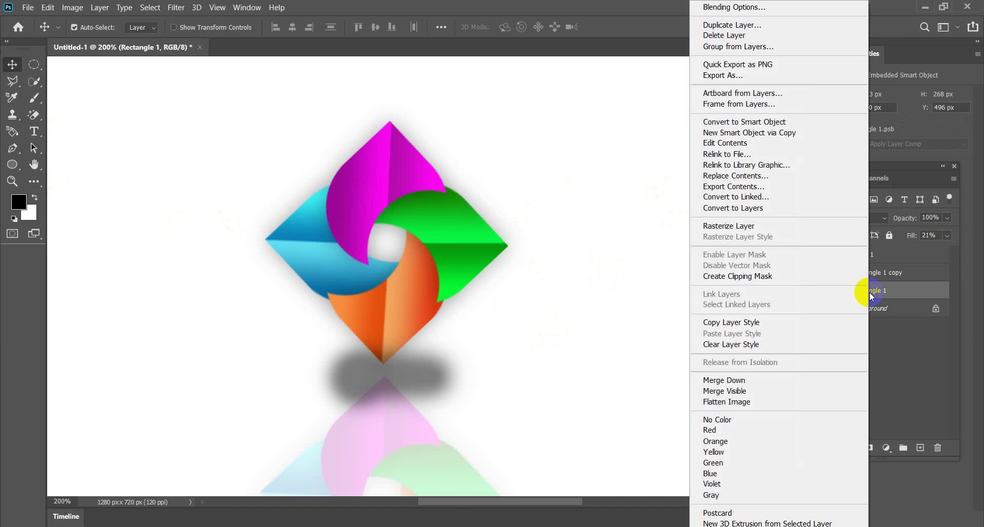
{"action": "left_click", "coordinate": [890, 295]}
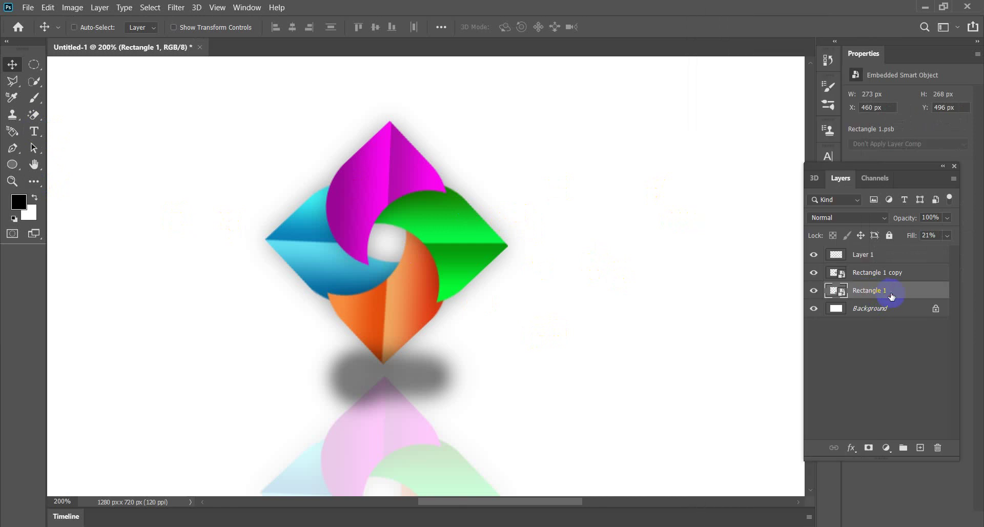
{"action": "left_click", "coordinate": [873, 276], "text": "shift"}
{"action": "left_click", "coordinate": [867, 255], "text": "shift"}
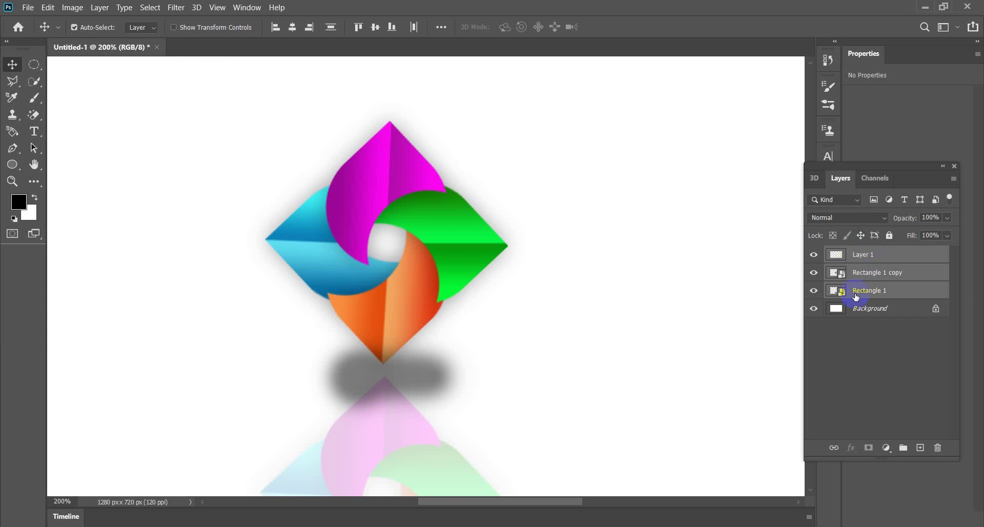
{"action": "key", "text": "ctrl+e"}
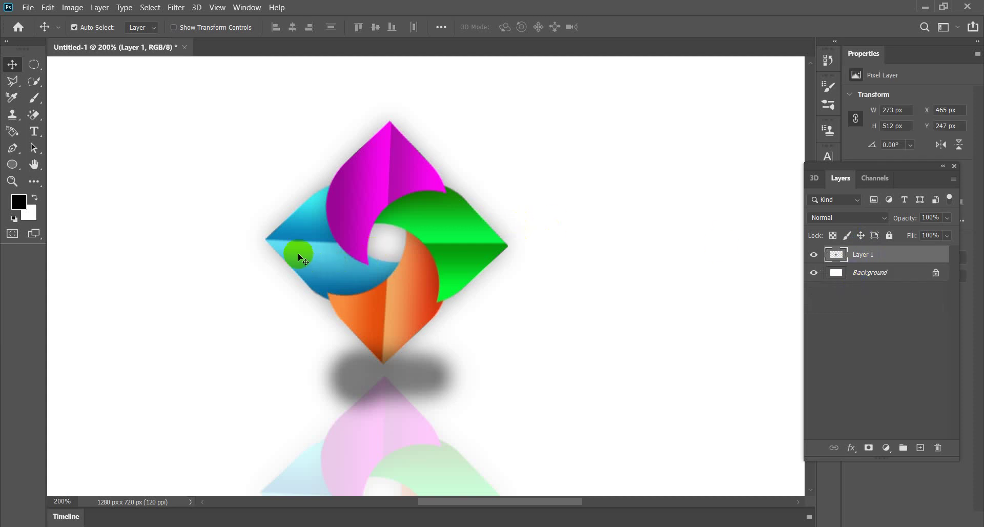
- Open the gray gradient-frame image and drag all of it into Untitled-1 as Layer 2
{"action": "left_click", "coordinate": [26, 8]}
{"action": "left_click", "coordinate": [32, 30]}
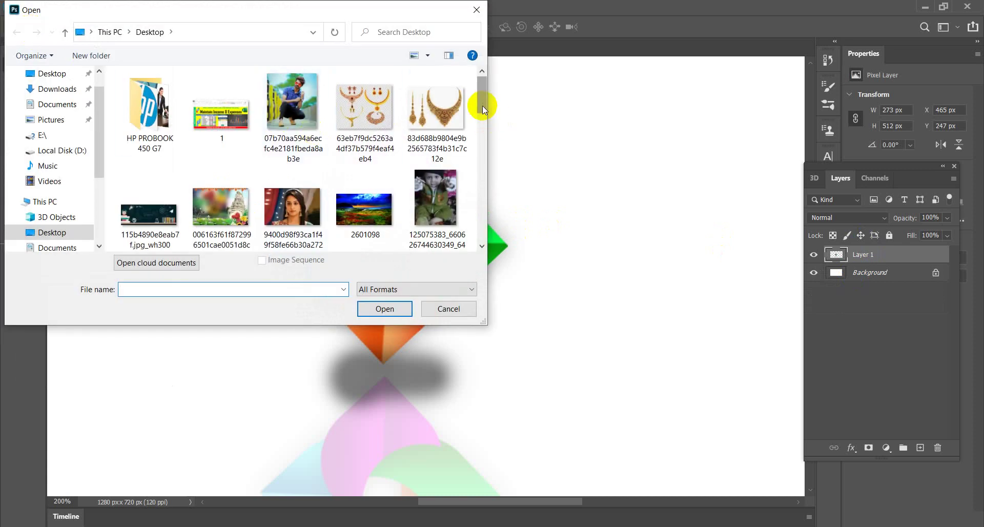
{"action": "mouse_move", "coordinate": [487, 103]}
{"action": "left_mouse_down"}
{"action": "mouse_move", "coordinate": [483, 139]}
{"action": "mouse_move", "coordinate": [483, 117]}
{"action": "left_mouse_up"}
{"action": "left_click_drag", "start_coordinate": [481, 104], "coordinate": [481, 241]}
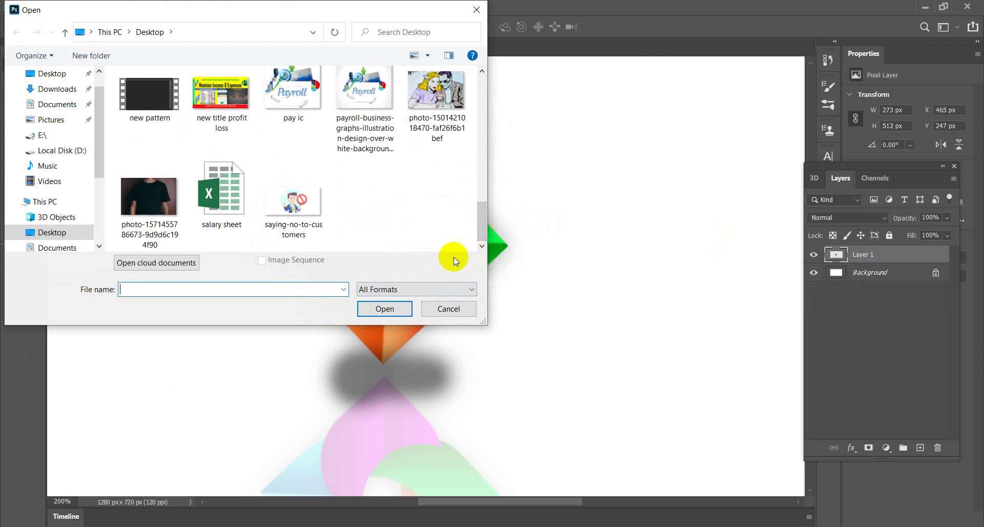
{"action": "left_click", "coordinate": [481, 72]}
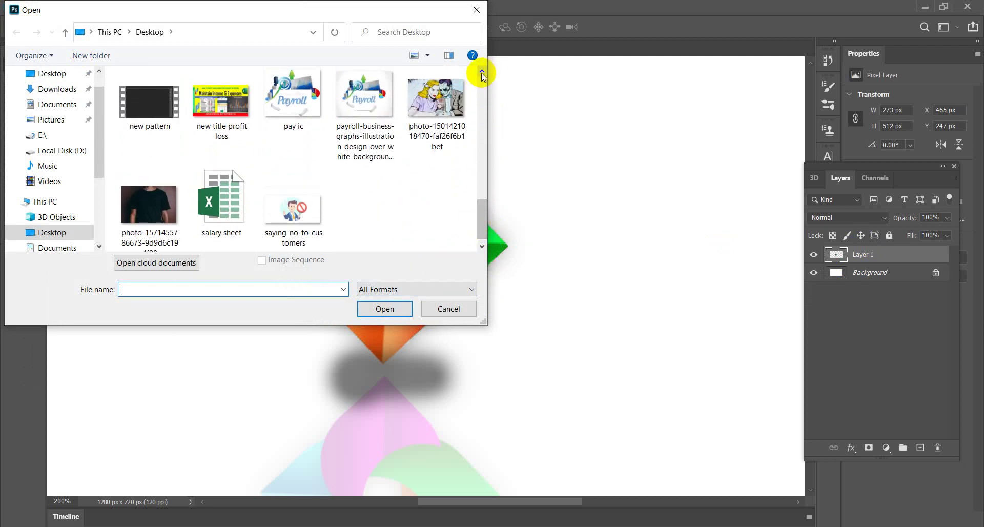
{"action": "left_click", "coordinate": [293, 102]}
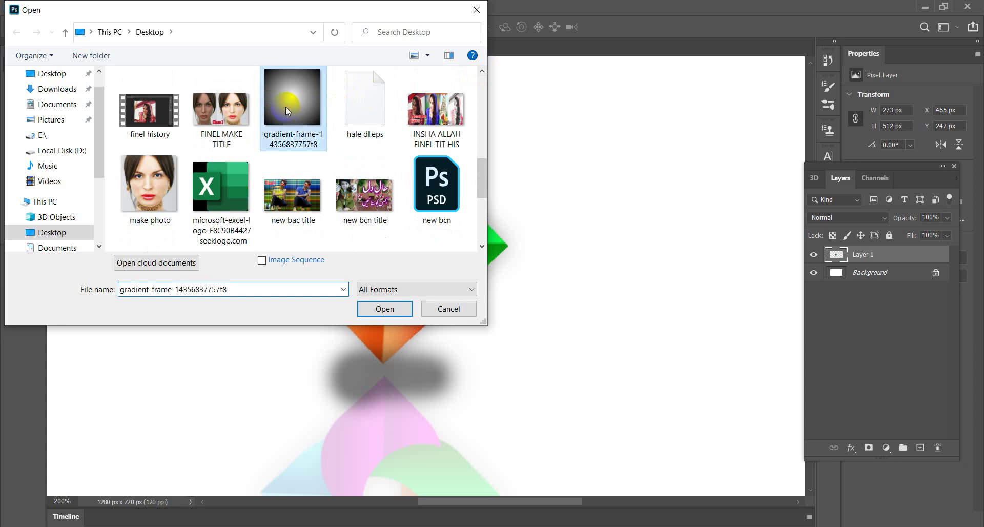
{"action": "left_click", "coordinate": [384, 309]}
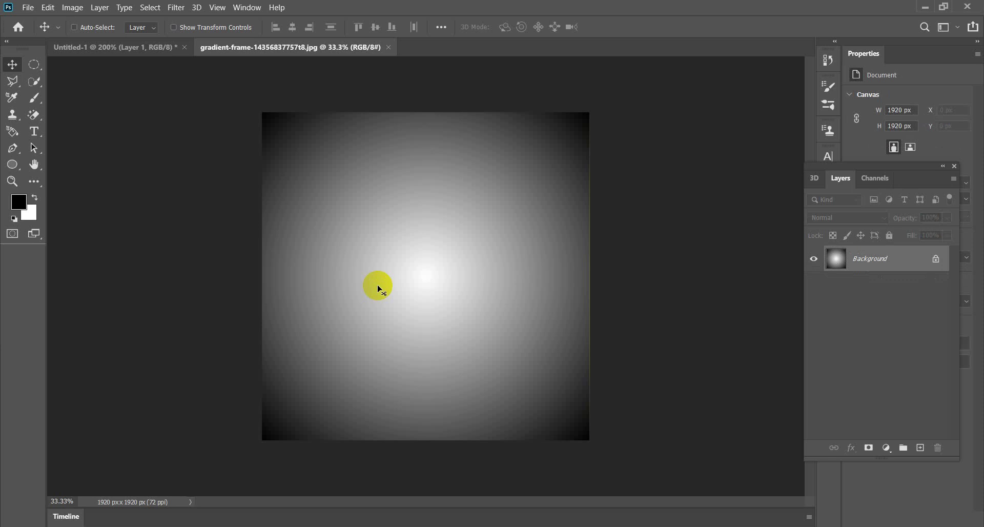
{"action": "key", "text": "ctrl+a"}
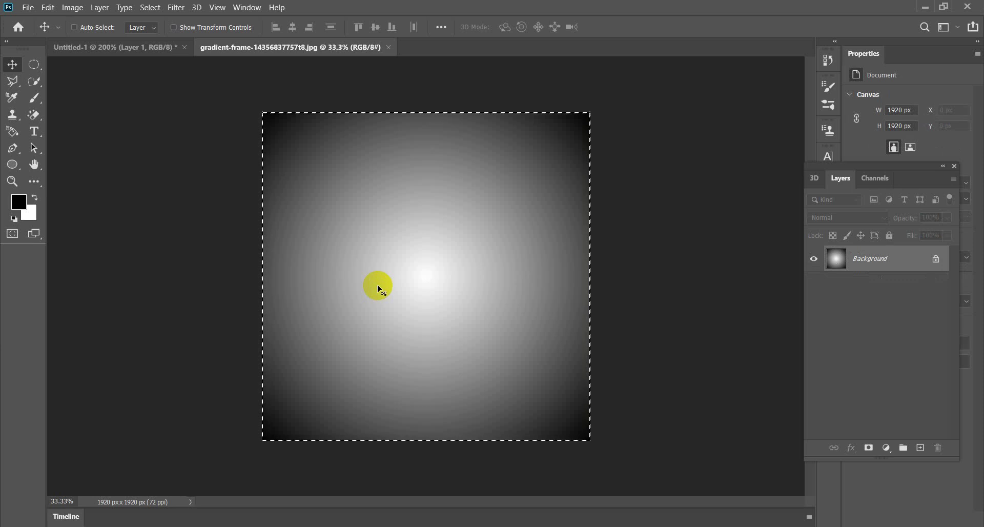
{"action": "left_click_drag", "start_coordinate": [352, 260], "coordinate": [162, 51]}
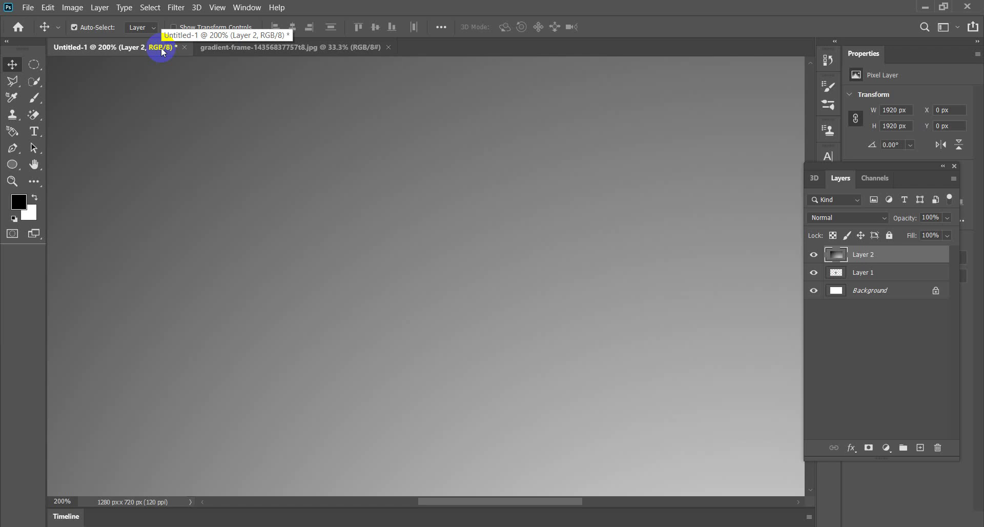
- Free-transform the gradient layer, zoomed out, shrinking it and shifting it up-left
{"action": "key", "text": "ctrl+t"}
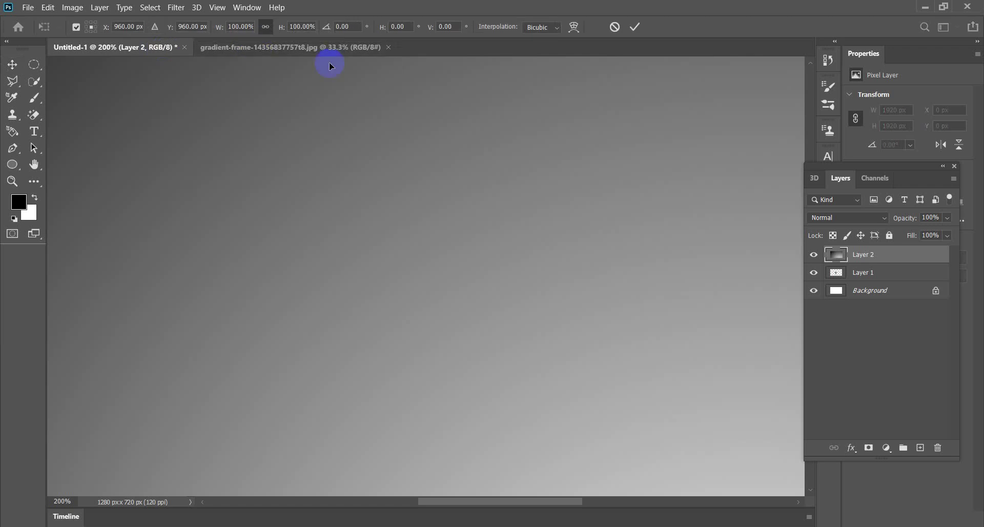
{"action": "key", "text": "ctrl+minus"}
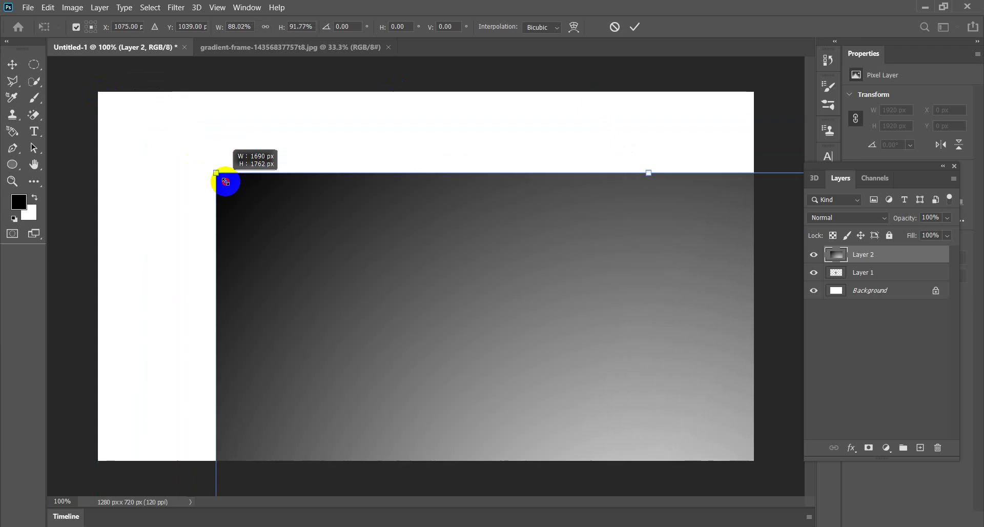
{"action": "left_click_drag", "start_coordinate": [99, 94], "coordinate": [260, 203]}
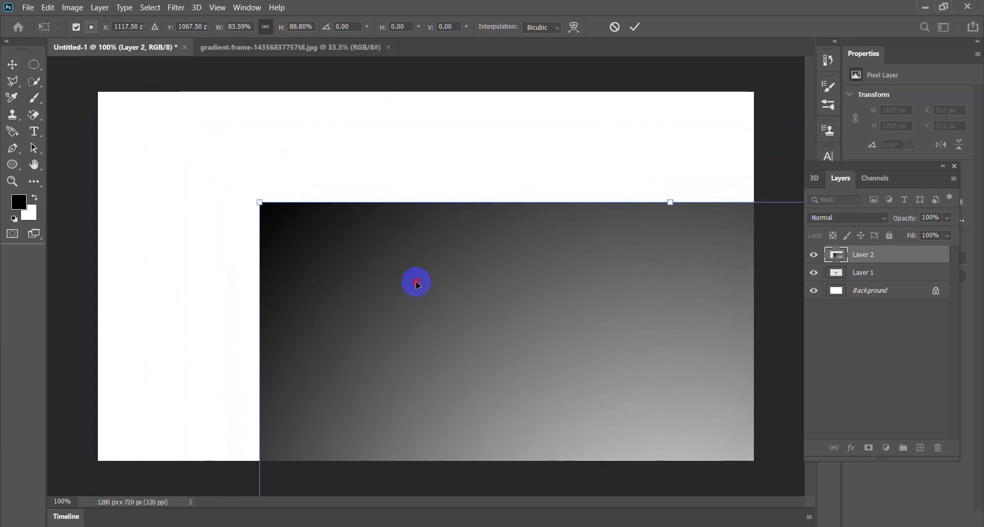
{"action": "left_click_drag", "start_coordinate": [416, 281], "coordinate": [313, 218]}
{"action": "left_click_drag", "start_coordinate": [191, 133], "coordinate": [395, 240]}
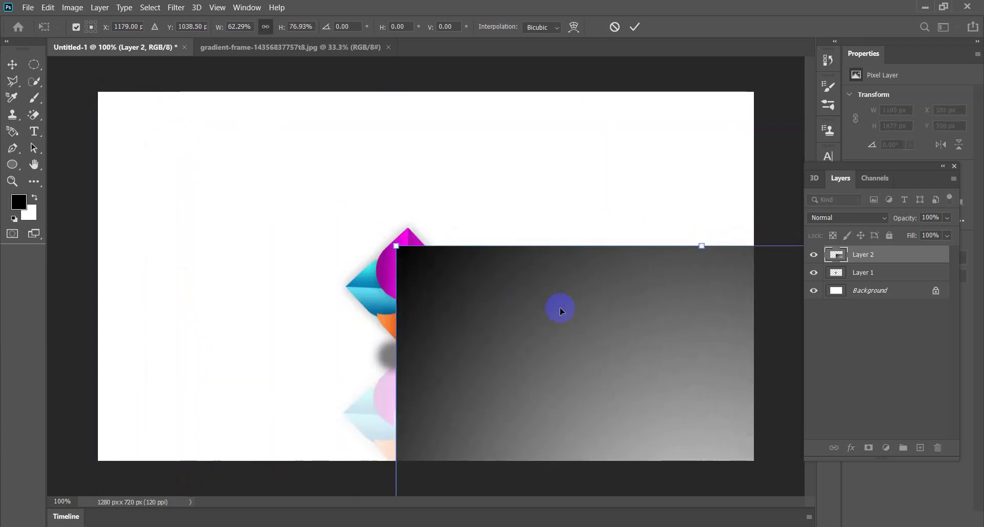
{"action": "mouse_move", "coordinate": [559, 306]}
{"action": "left_mouse_down"}
{"action": "mouse_move", "coordinate": [295, 163]}
{"action": "mouse_move", "coordinate": [272, 139]}
{"action": "left_mouse_up"}
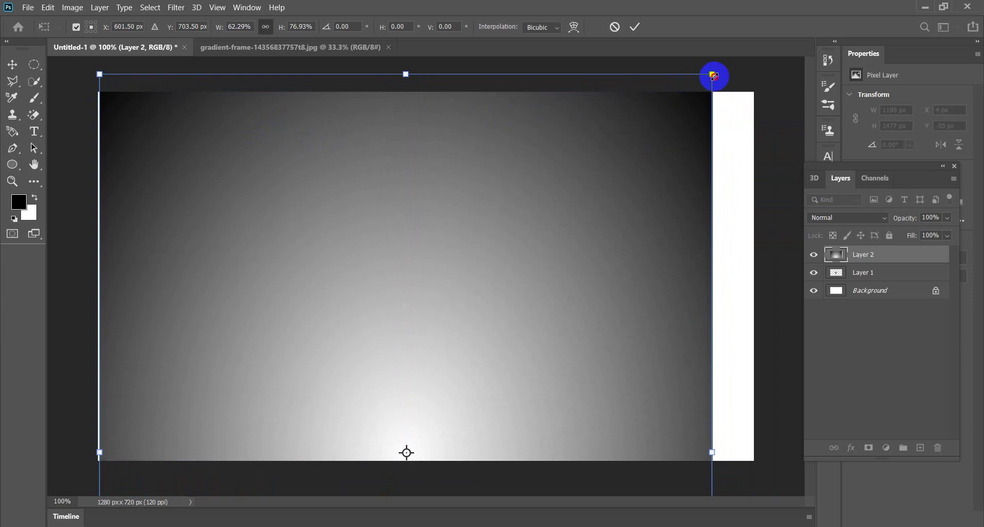
{"action": "left_click_drag", "start_coordinate": [713, 76], "coordinate": [584, 219]}
{"action": "mouse_move", "coordinate": [497, 309]}
{"action": "left_mouse_down"}
{"action": "mouse_move", "coordinate": [532, 158]}
{"action": "mouse_move", "coordinate": [496, 171]}
{"action": "left_mouse_up"}
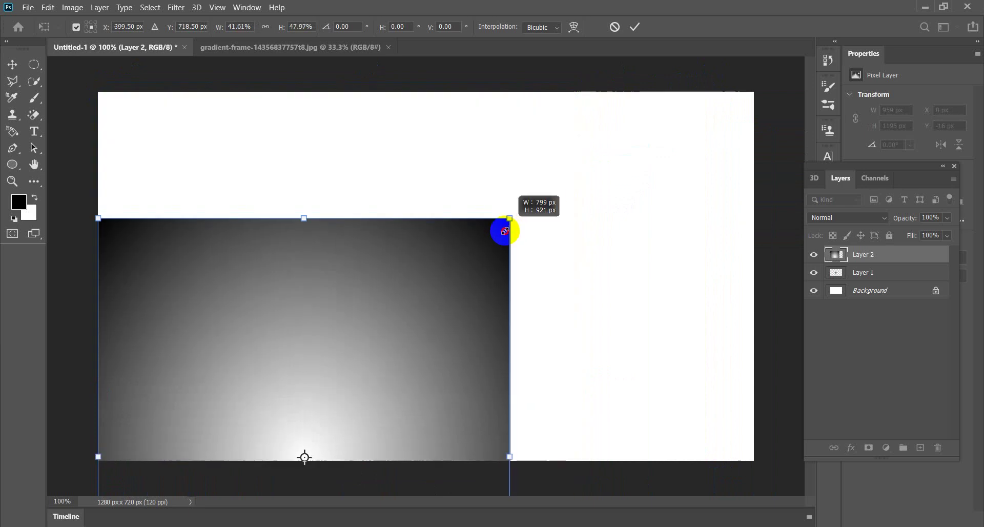
- Stretch the gradient to fill the 1280 × 720 canvas edges and commit the transform
{"action": "left_click_drag", "start_coordinate": [588, 83], "coordinate": [502, 232]}
{"action": "left_click_drag", "start_coordinate": [465, 285], "coordinate": [535, 160]}
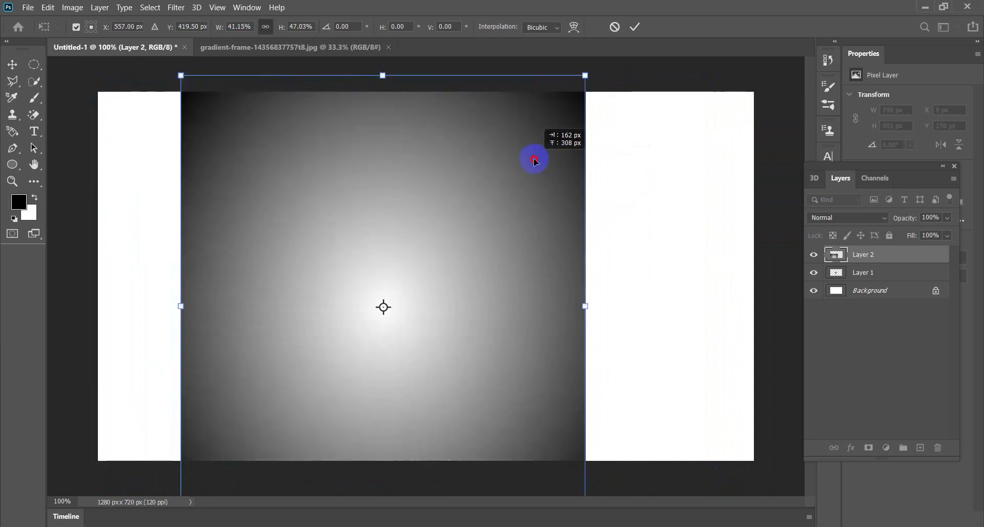
{"action": "left_click_drag", "start_coordinate": [585, 76], "coordinate": [451, 283]}
{"action": "mouse_move", "coordinate": [417, 351]}
{"action": "left_mouse_down"}
{"action": "mouse_move", "coordinate": [360, 177]}
{"action": "mouse_move", "coordinate": [334, 162]}
{"action": "left_mouse_up"}
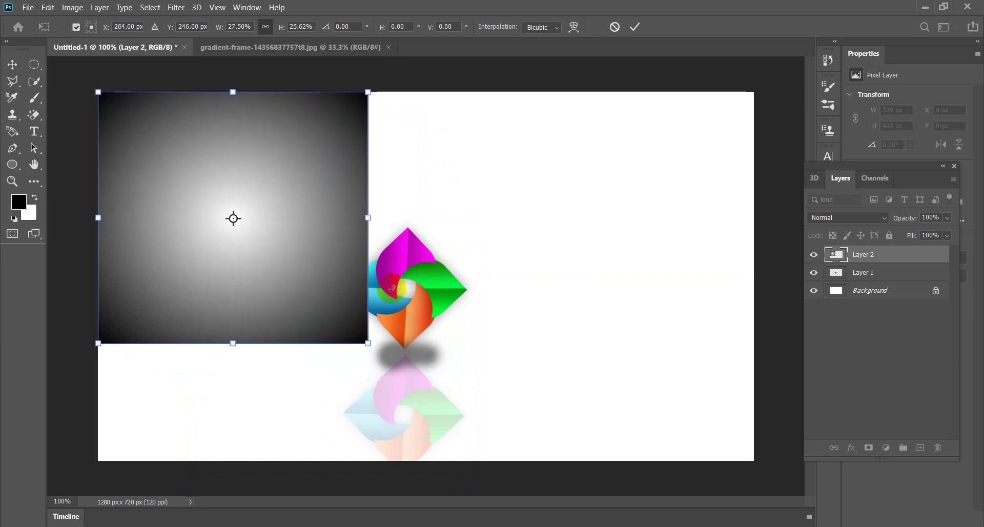
{"action": "left_click_drag", "start_coordinate": [368, 217], "coordinate": [607, 238]}
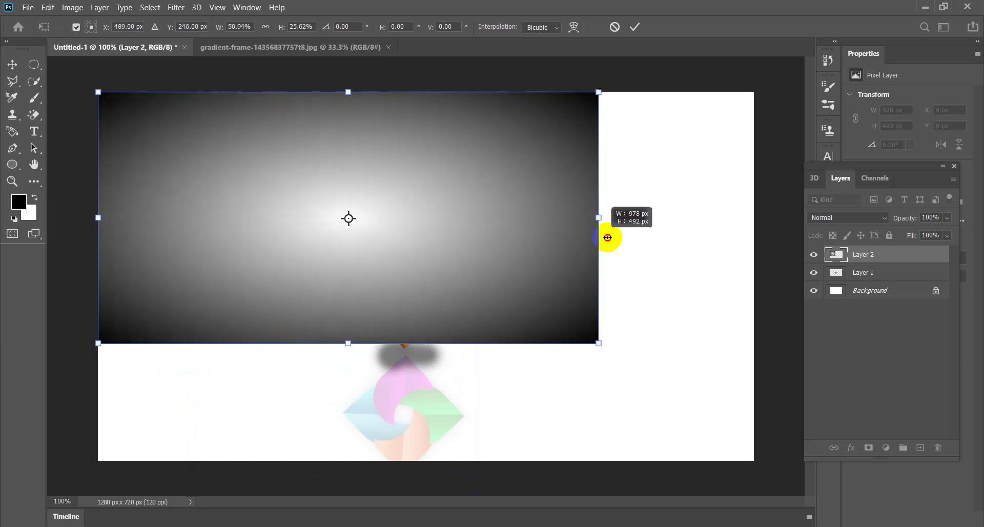
{"action": "left_click_drag", "start_coordinate": [608, 237], "coordinate": [754, 235]}
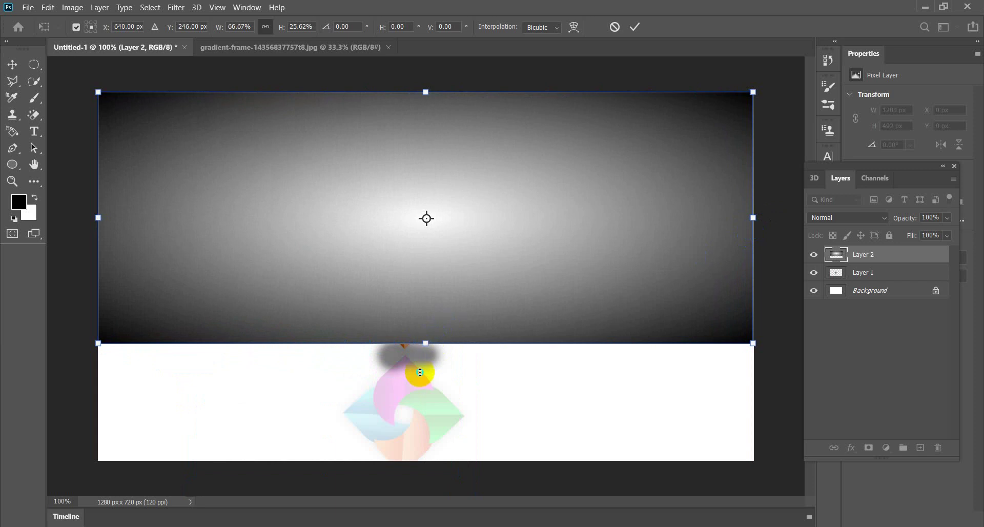
{"action": "mouse_move", "coordinate": [425, 344]}
{"action": "left_mouse_down"}
{"action": "mouse_move", "coordinate": [424, 479]}
{"action": "mouse_move", "coordinate": [425, 461]}
{"action": "left_mouse_up"}
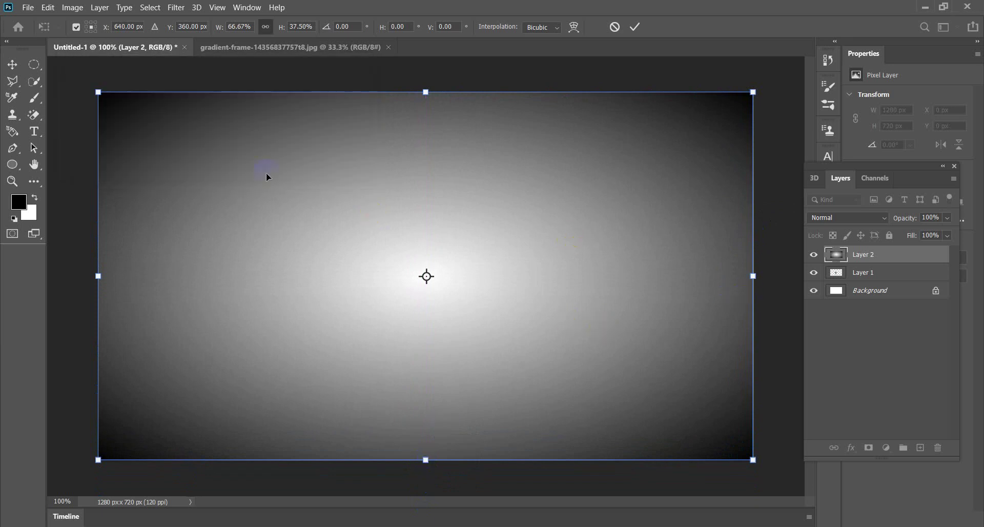
{"action": "left_click", "coordinate": [13, 65]}
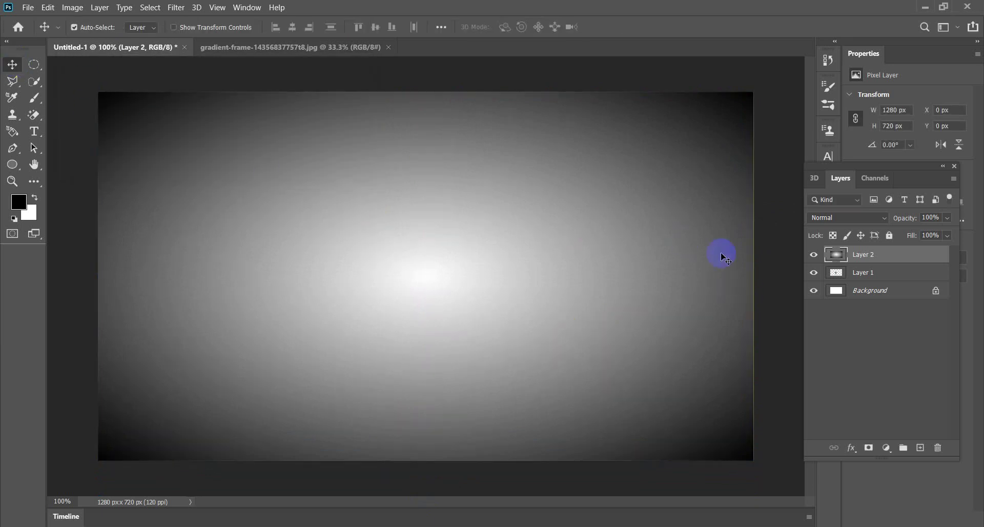
- Move Layer 1 above Layer 2 and enlarge the logo to about 200% (547 × 978 px)
{"action": "left_click", "coordinate": [873, 272]}
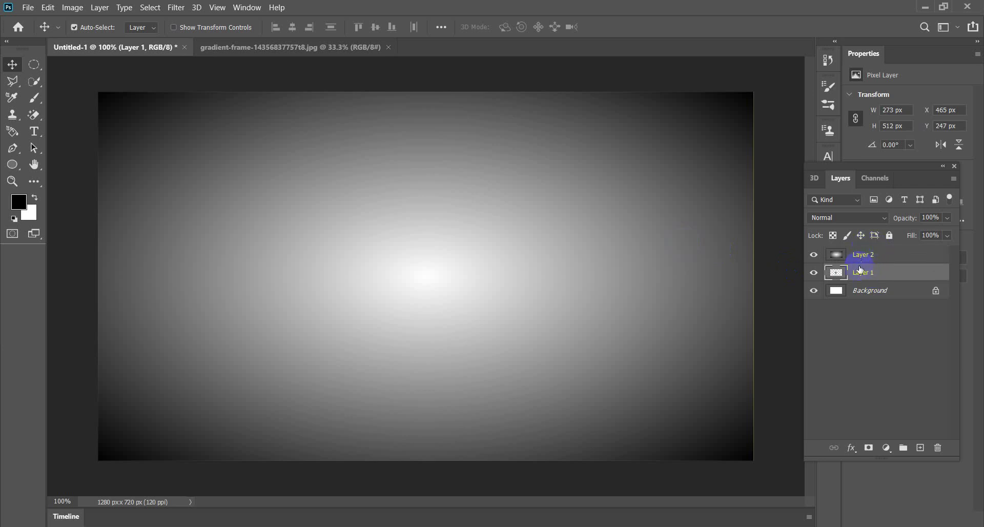
{"action": "left_click_drag", "start_coordinate": [859, 275], "coordinate": [866, 251]}
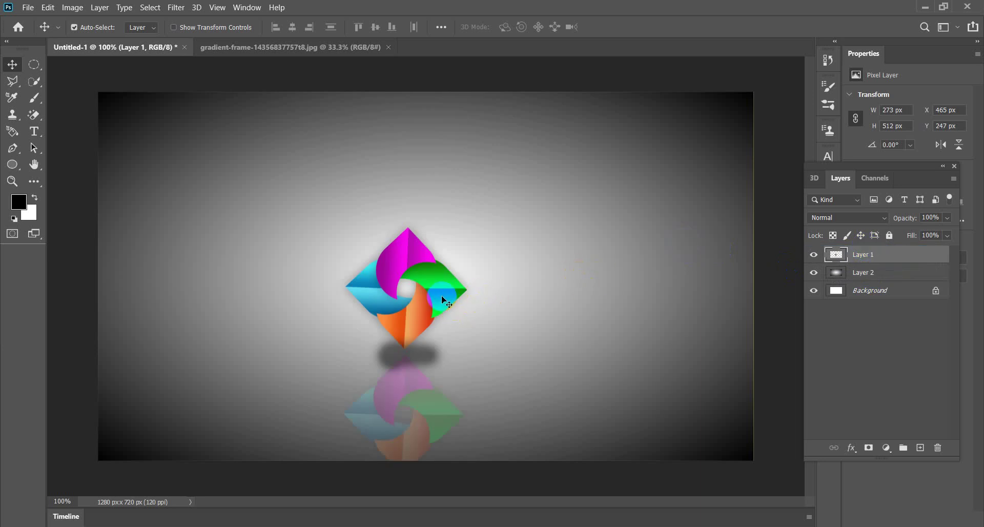
{"action": "key", "text": "ctrl+t"}
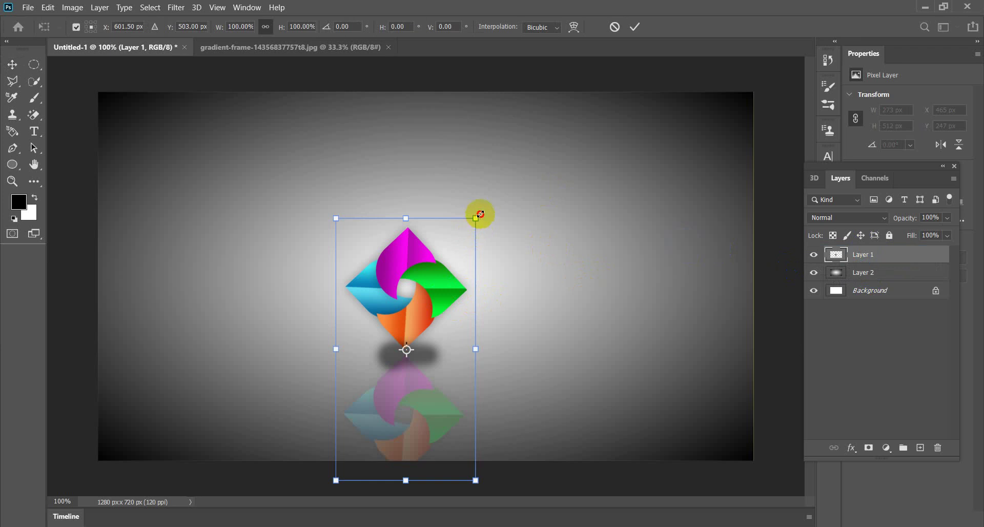
{"action": "mouse_move", "coordinate": [480, 214]}
{"action": "left_mouse_down"}
{"action": "mouse_move", "coordinate": [547, 127]}
{"action": "mouse_move", "coordinate": [547, 99]}
{"action": "left_mouse_up"}
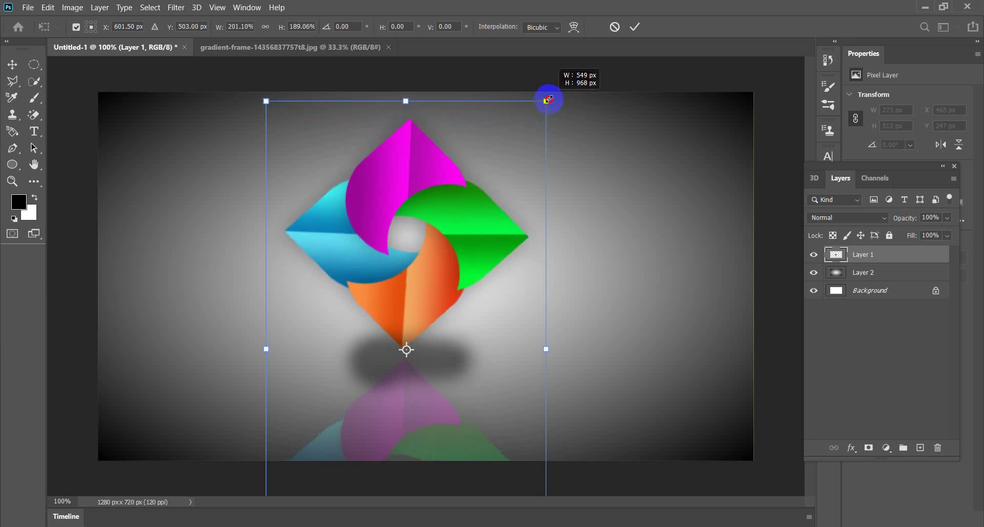
{"action": "left_click_drag", "start_coordinate": [547, 99], "coordinate": [547, 97]}
{"action": "key", "text": "Return"}
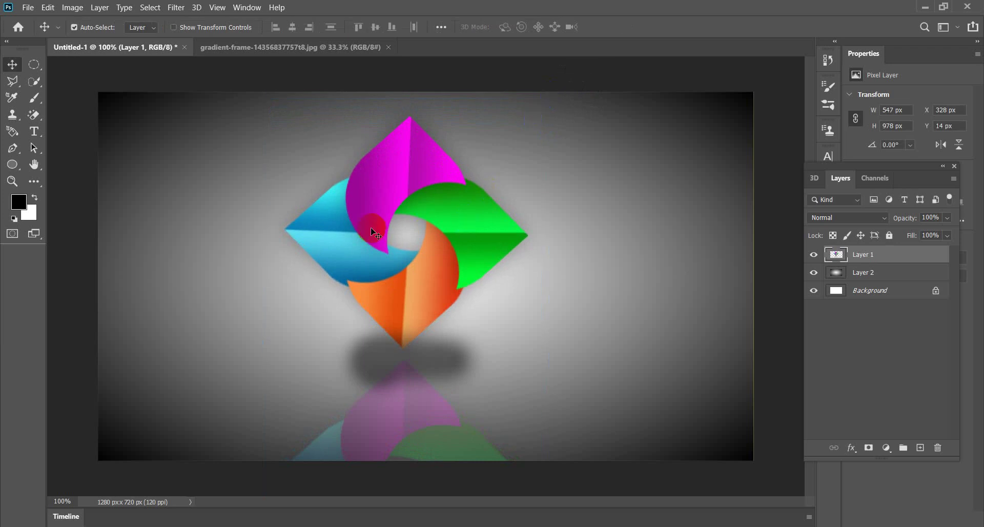
- Choose the Horizontal Type tool with an orange-red #f64109 foreground colour
{"action": "left_click", "coordinate": [34, 131]}
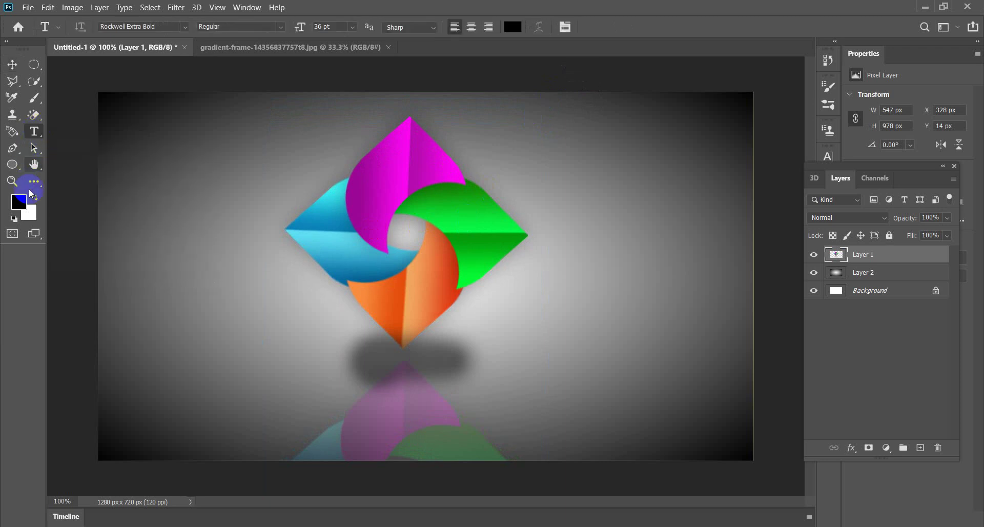
{"action": "left_click", "coordinate": [19, 202]}
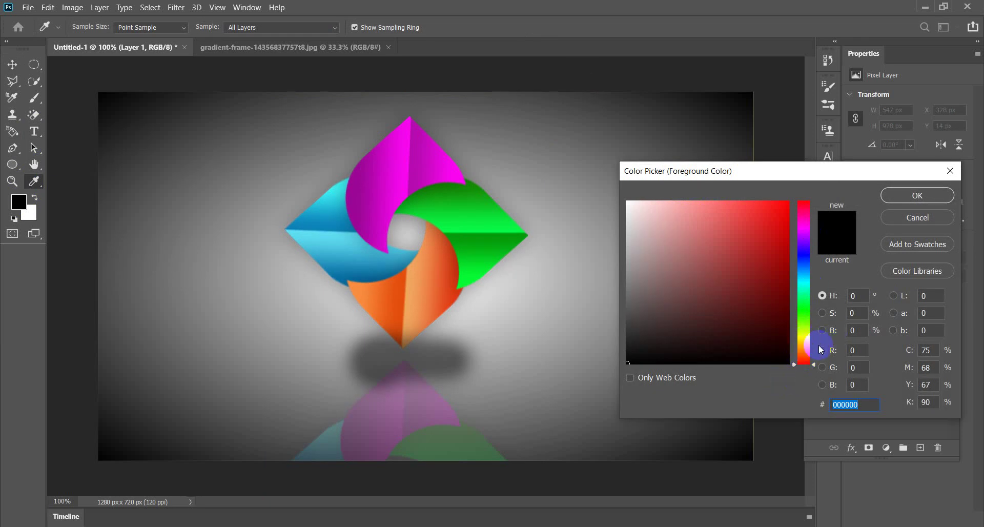
{"action": "left_click", "coordinate": [804, 357]}
{"action": "left_click", "coordinate": [785, 206]}
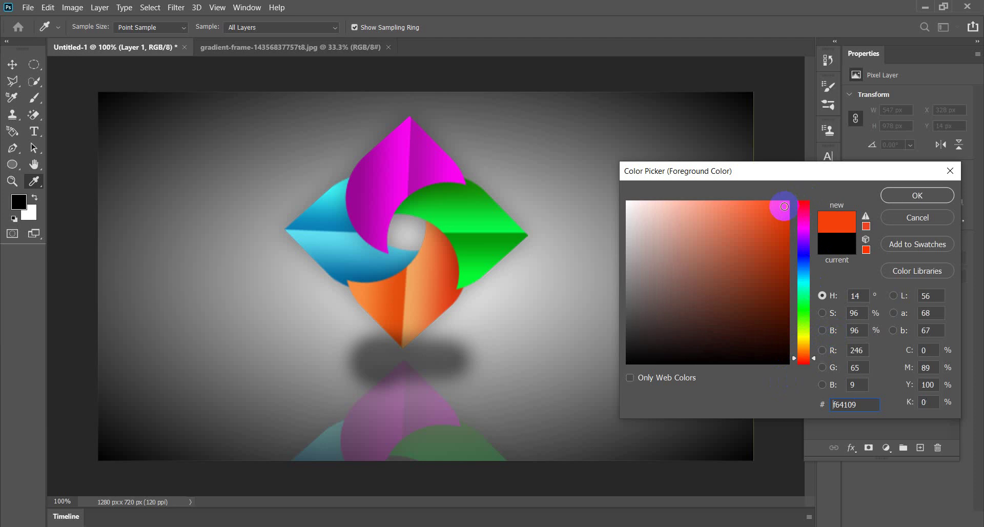
{"action": "left_click", "coordinate": [917, 196]}
- Type LOGO right of the pinwheel and recolour it to a lighter orange (f66209)
{"action": "key", "text": "t"}
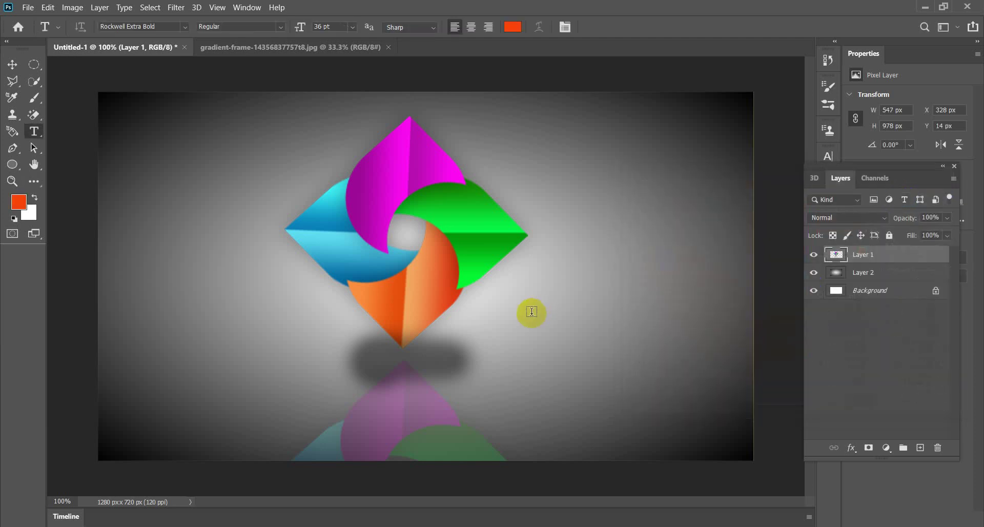
{"action": "left_click", "coordinate": [541, 311]}
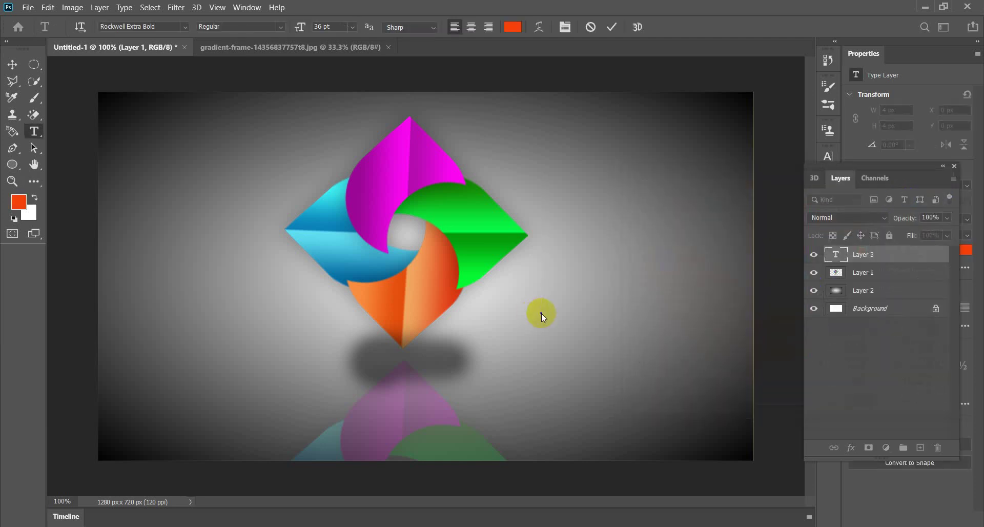
{"action": "type", "text": "L"}
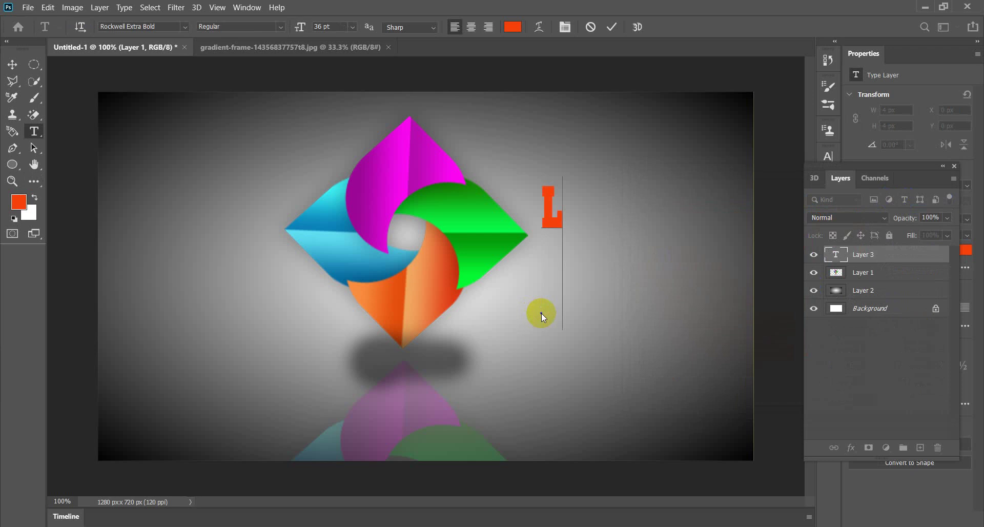
{"action": "type", "text": "OGO"}
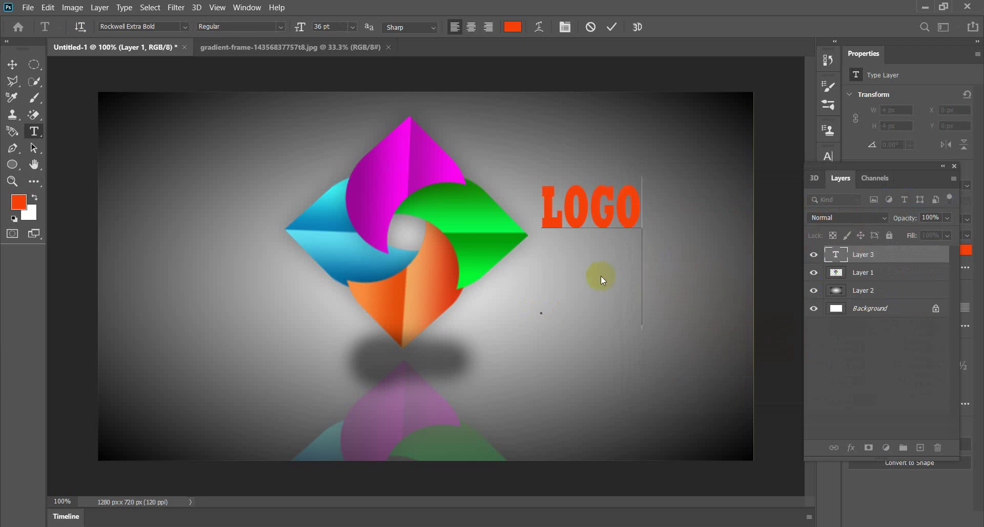
{"action": "left_click_drag", "start_coordinate": [638, 215], "coordinate": [527, 220]}
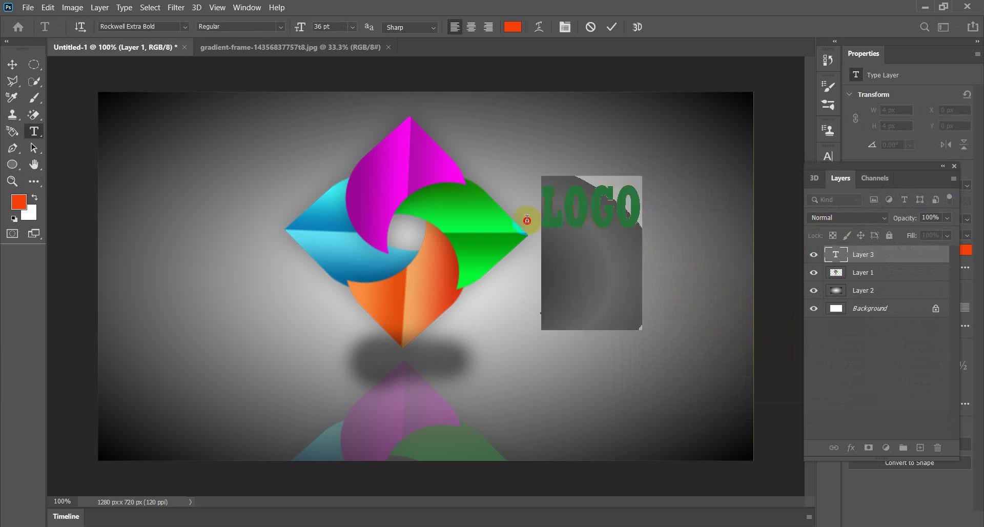
{"action": "left_click", "coordinate": [20, 205]}
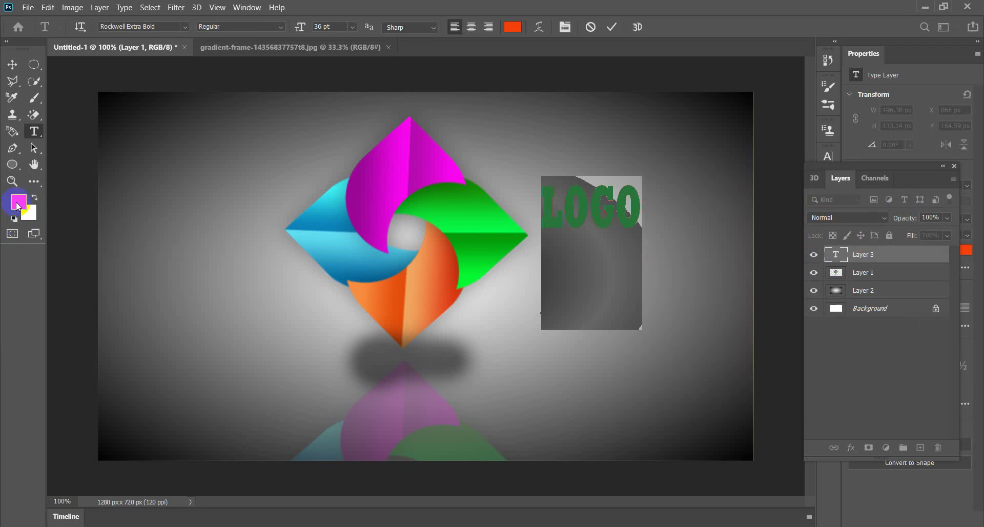
{"action": "left_click", "coordinate": [19, 205]}
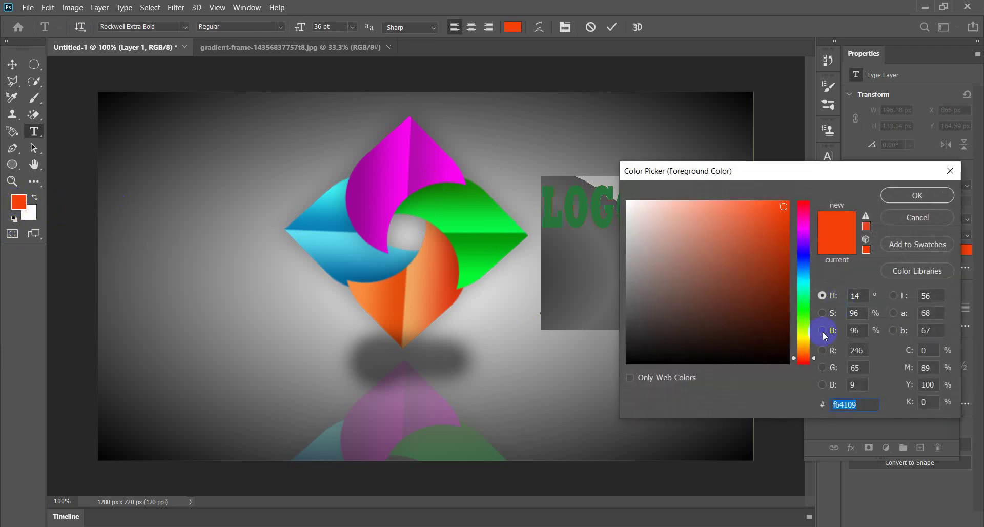
{"action": "left_click", "coordinate": [804, 354]}
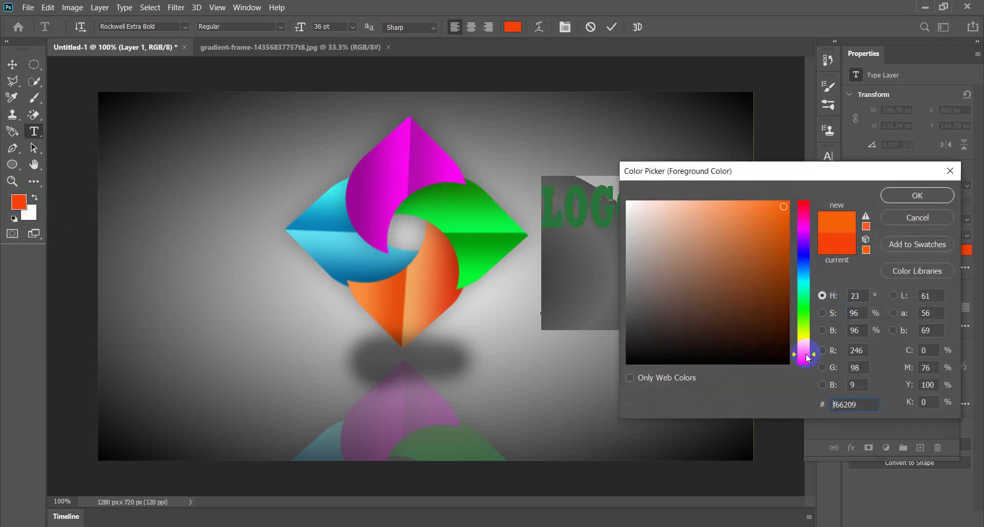
{"action": "left_click", "coordinate": [906, 197]}
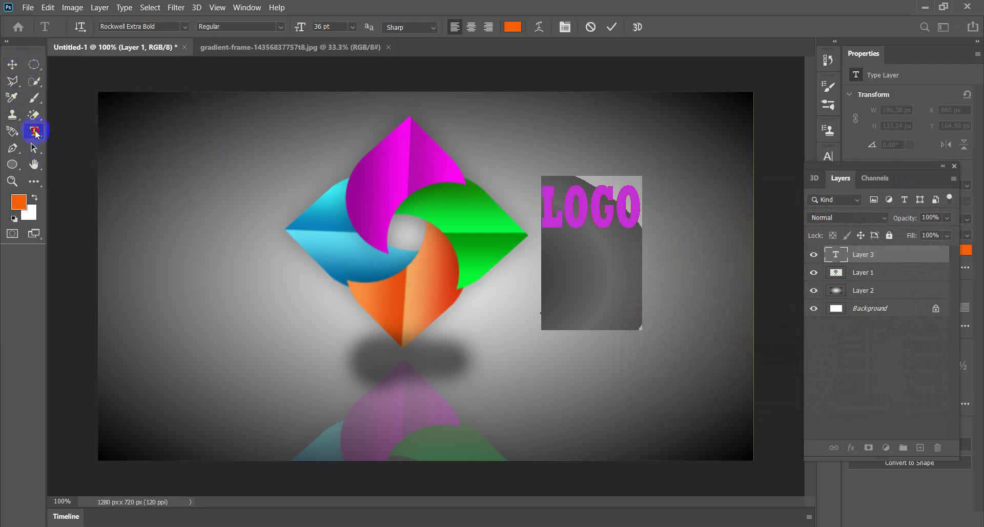
- Add DESIGN on a second line below LOGO and commit the text
{"action": "left_click", "coordinate": [629, 255]}
{"action": "left_click", "coordinate": [646, 210]}
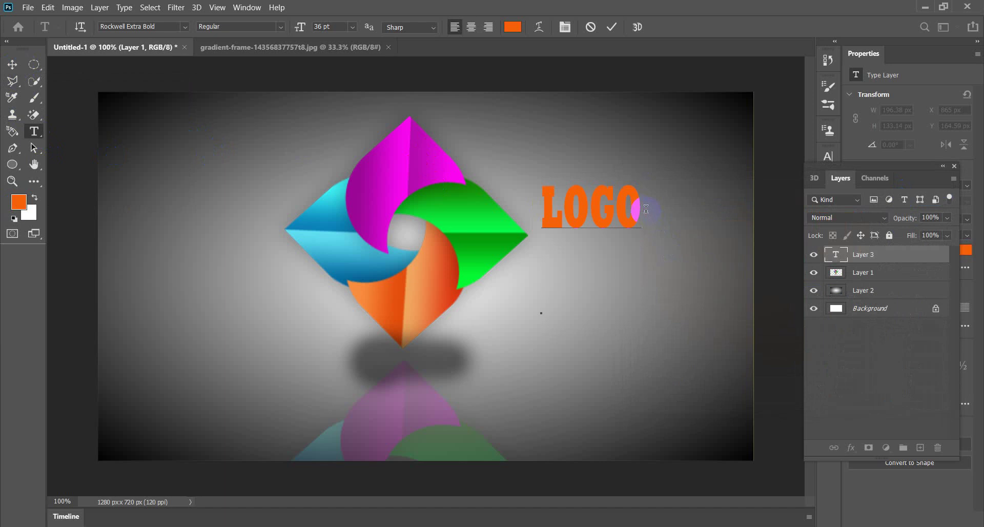
{"action": "type", "text": "DE"}
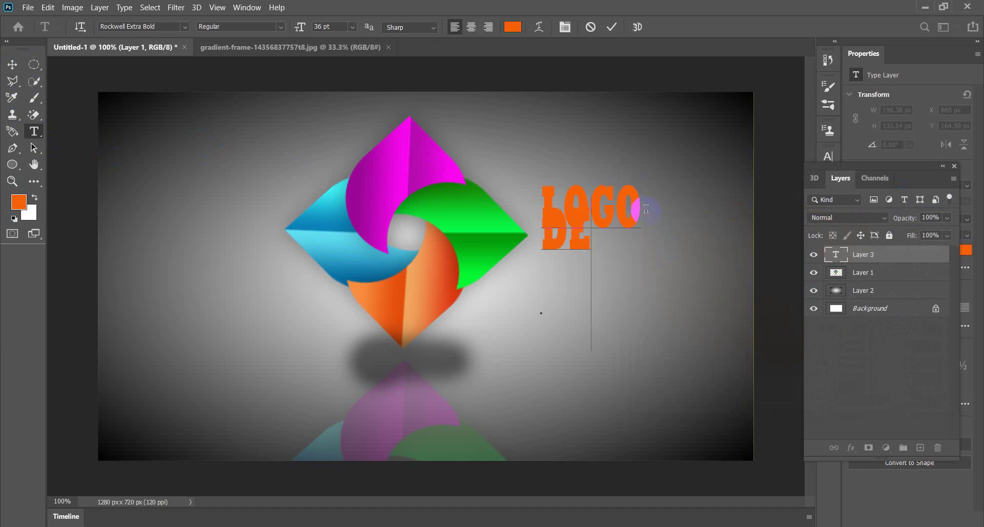
{"action": "type", "text": "S"}
{"action": "key", "text": "BackSpace"}
{"action": "key", "text": "BackSpace"}
{"action": "key", "text": "BackSpace"}
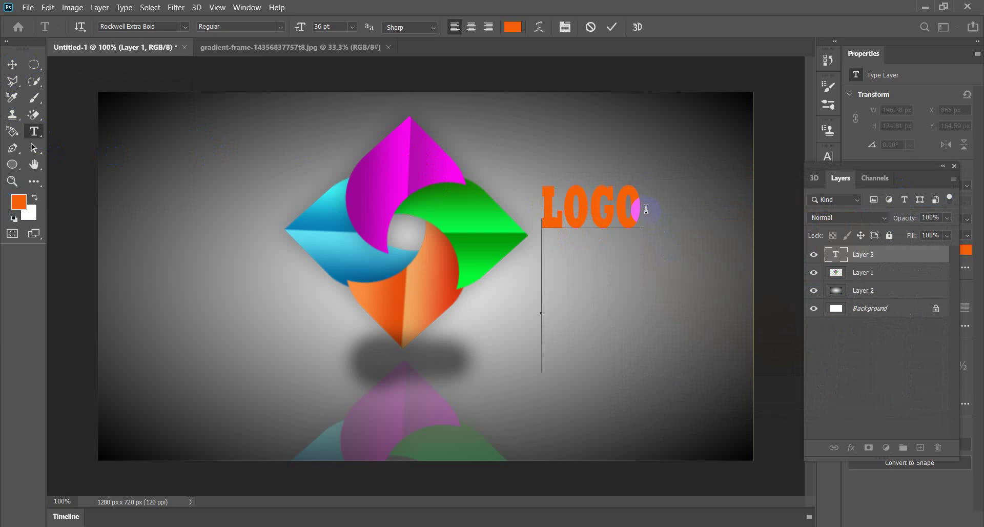
{"action": "type", "text": "DESIGN"}
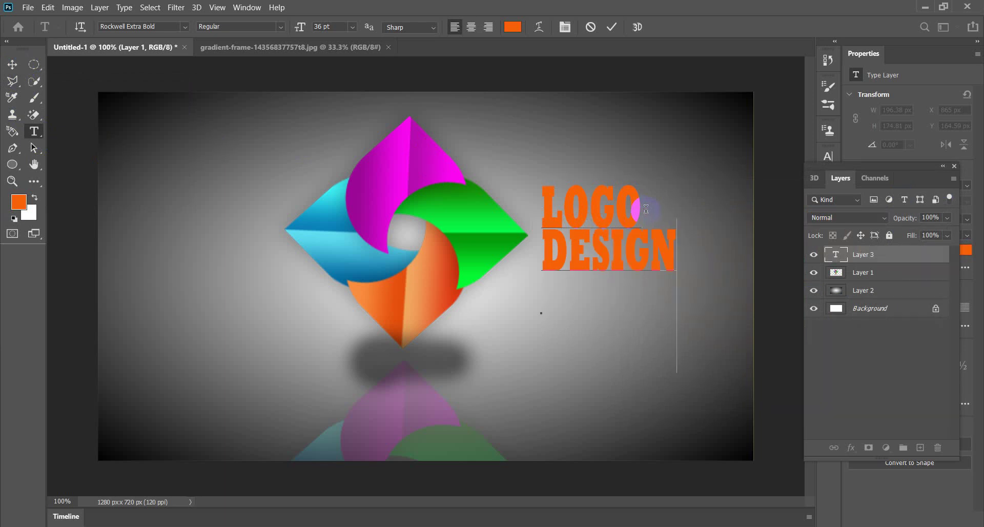
{"action": "left_click_drag", "start_coordinate": [669, 253], "coordinate": [532, 255]}
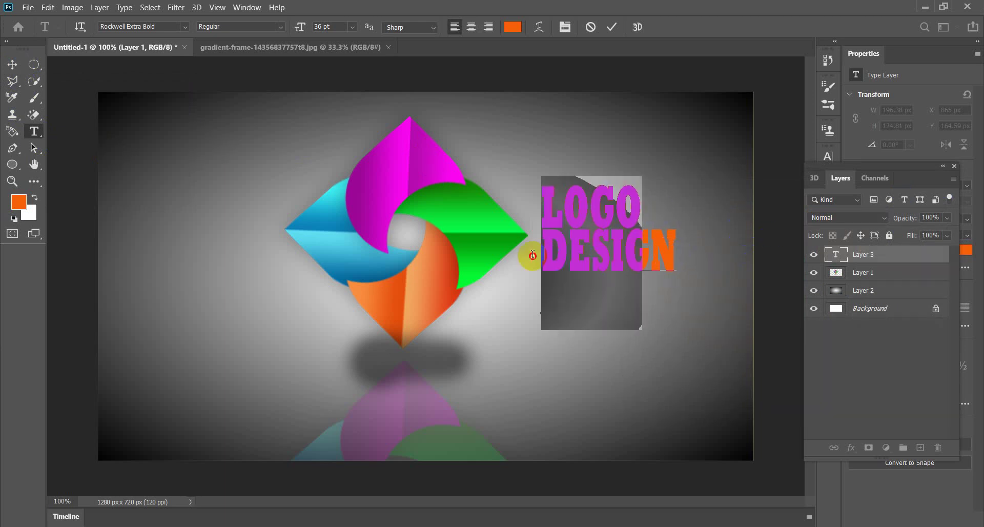
{"action": "left_click", "coordinate": [669, 258]}
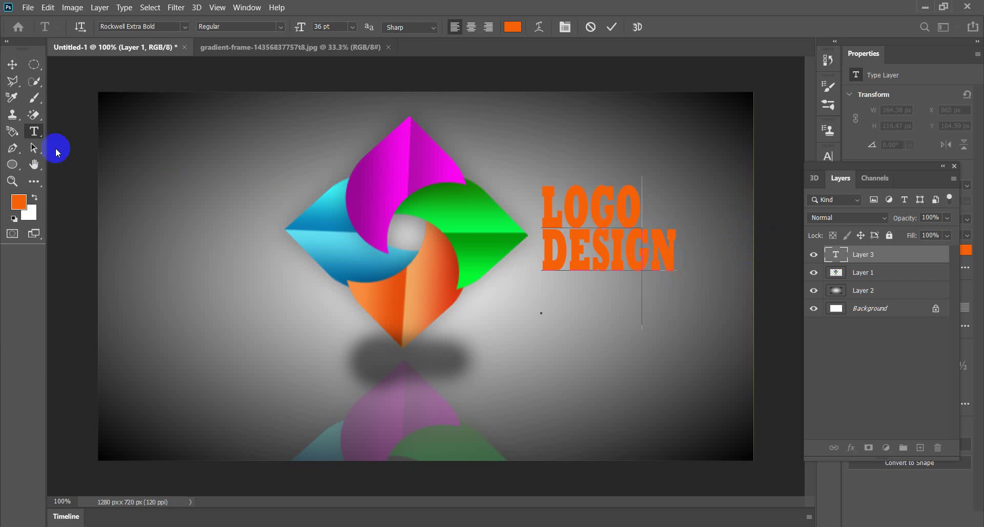
{"action": "left_click", "coordinate": [13, 64]}
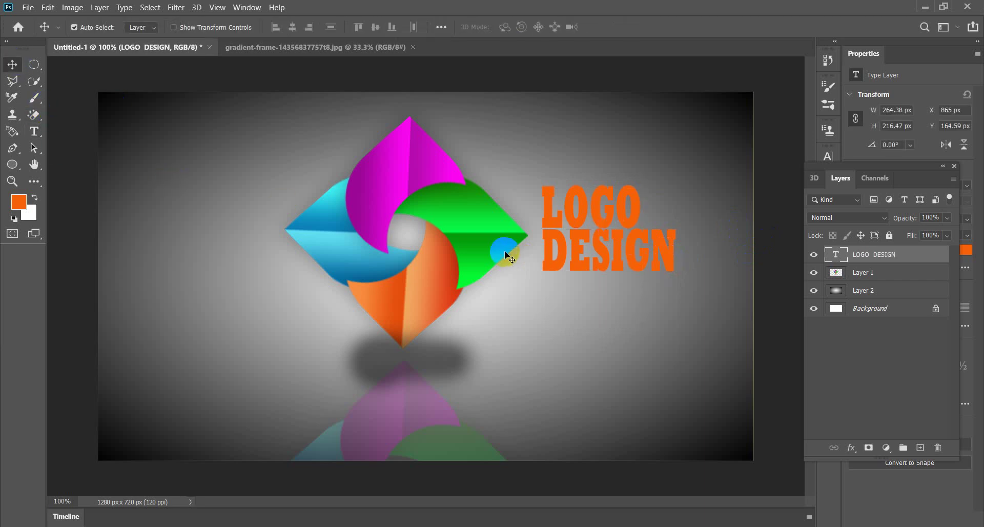
- Undo an accidental move and re-enter editing of the LOGO DESIGN text
{"action": "left_click_drag", "start_coordinate": [583, 271], "coordinate": [562, 365]}
{"action": "key", "text": "ctrl+z"}
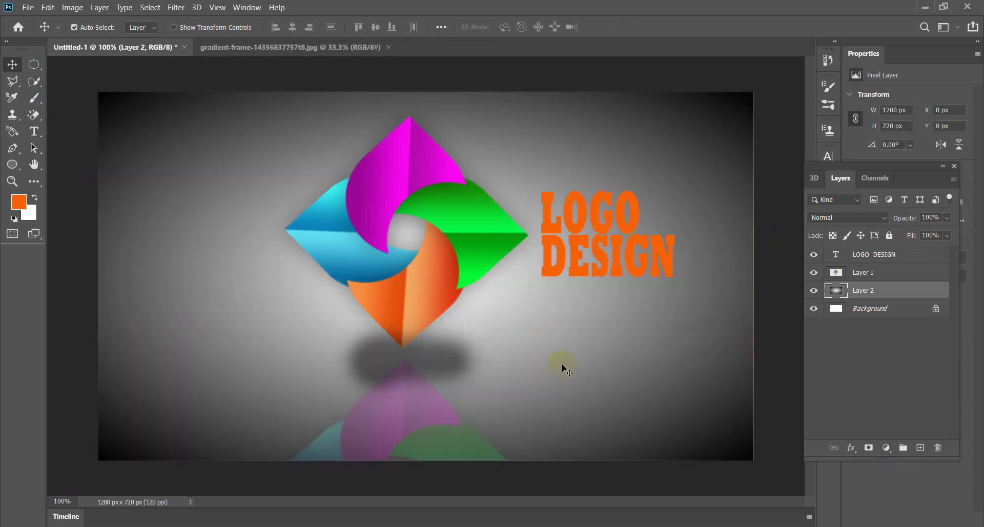
{"action": "left_click", "coordinate": [34, 132]}
{"action": "left_click", "coordinate": [675, 264]}
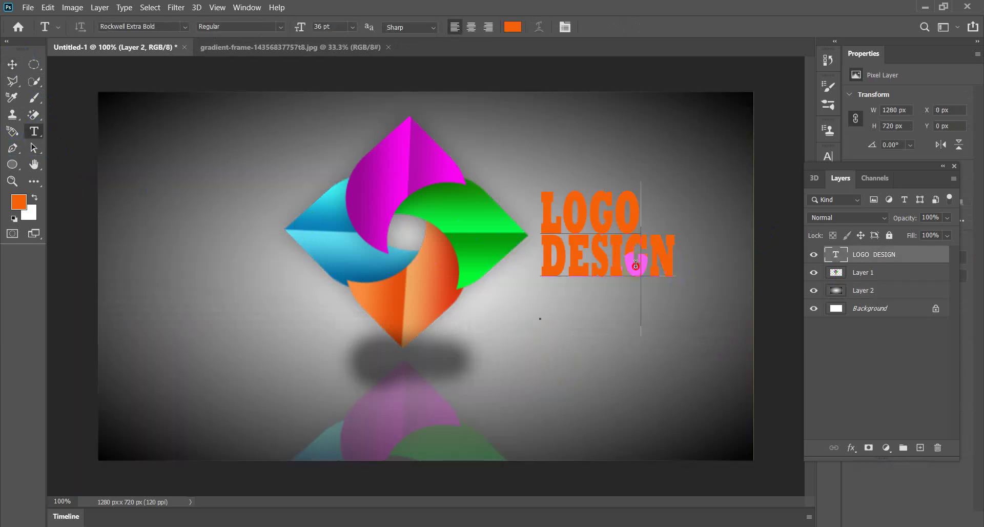
{"action": "left_click_drag", "start_coordinate": [635, 259], "coordinate": [602, 263]}
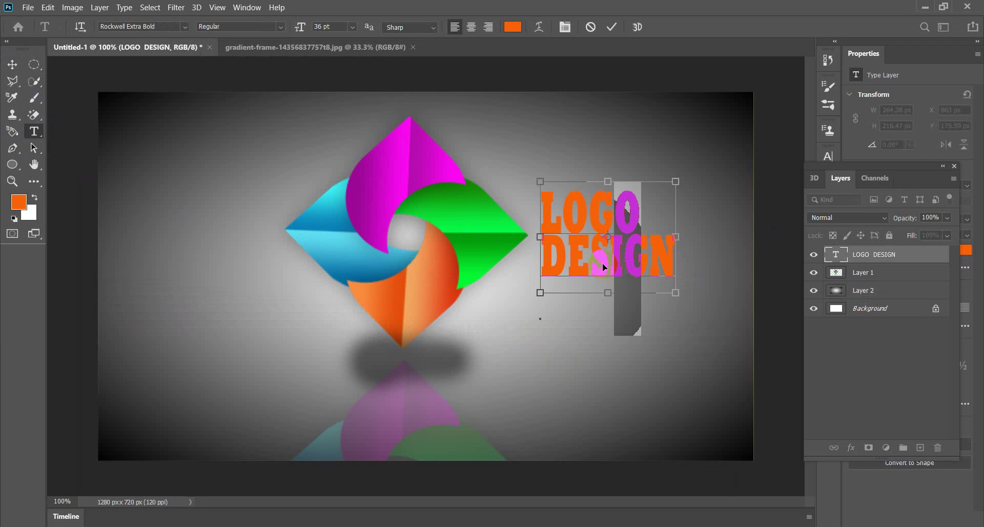
{"action": "left_click", "coordinate": [601, 263]}
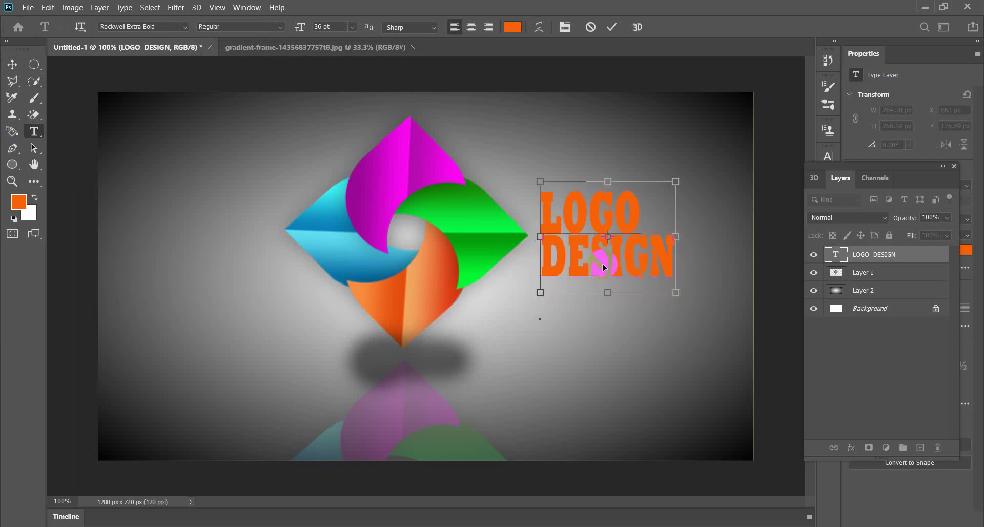
{"action": "left_click", "coordinate": [677, 254]}
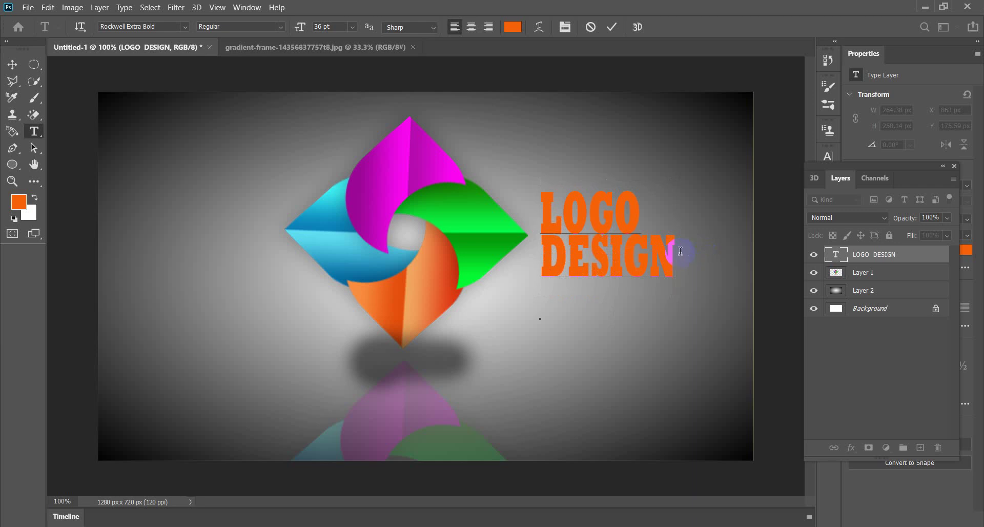
{"action": "left_click", "coordinate": [675, 253]}
- Select the LOGO line and delete it, leaving only DESIGN
{"action": "left_click_drag", "start_coordinate": [675, 253], "coordinate": [535, 246]}
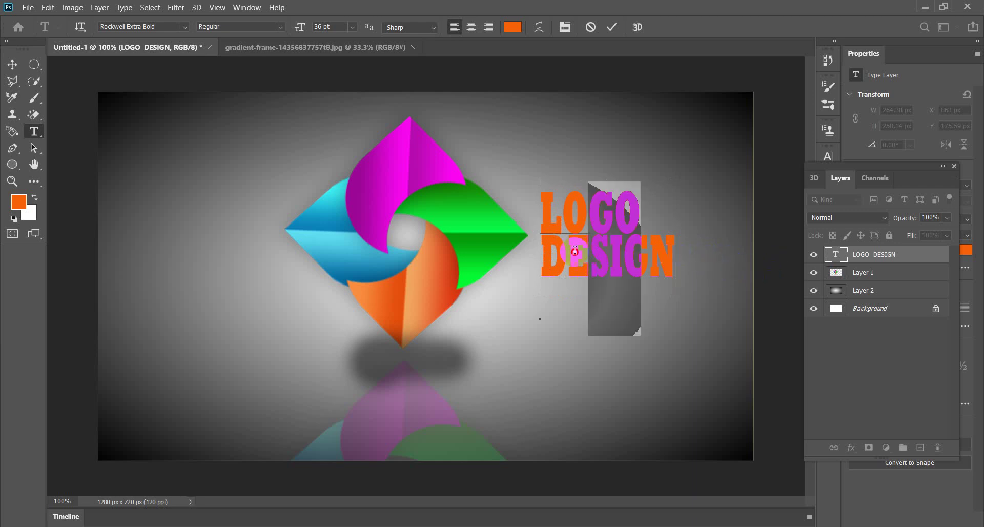
{"action": "left_click", "coordinate": [676, 264]}
{"action": "double_click", "coordinate": [634, 260]}
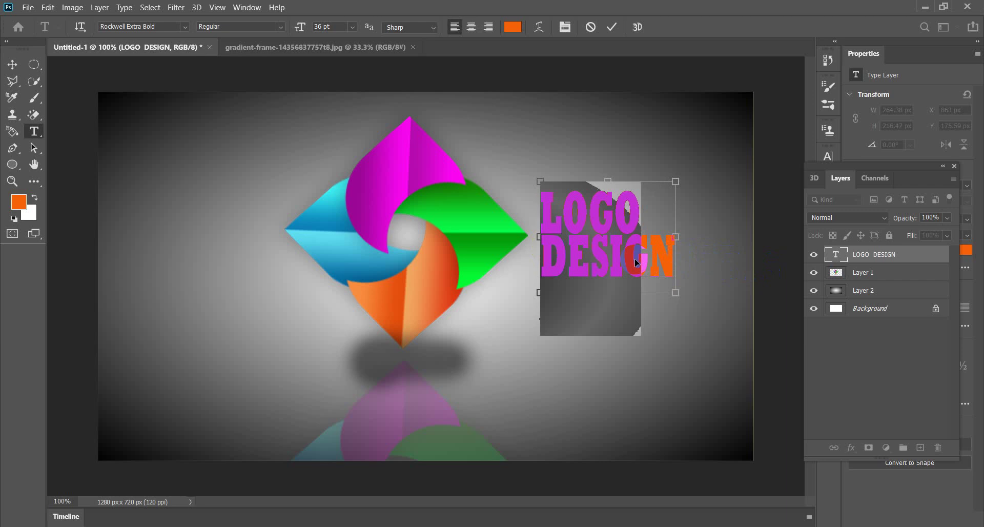
{"action": "left_click", "coordinate": [634, 258]}
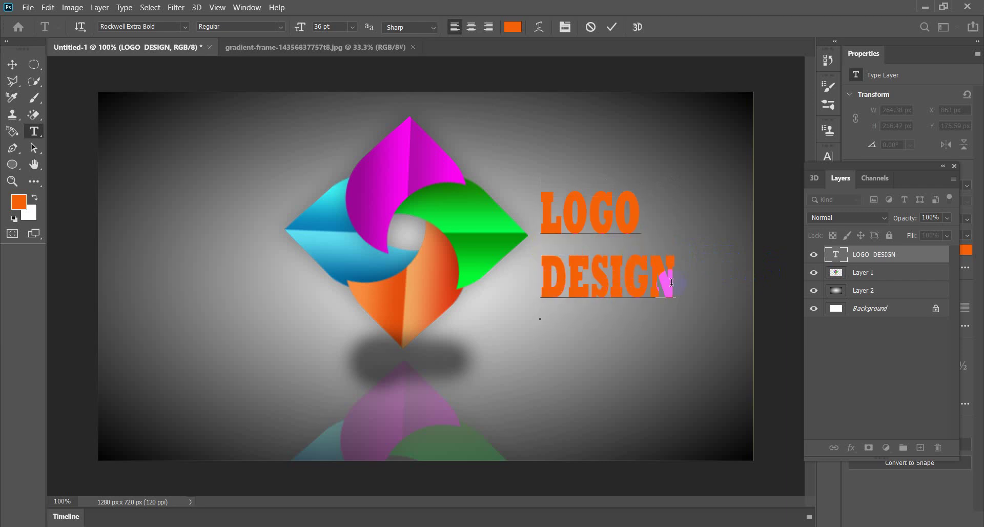
{"action": "left_click_drag", "start_coordinate": [666, 279], "coordinate": [511, 285]}
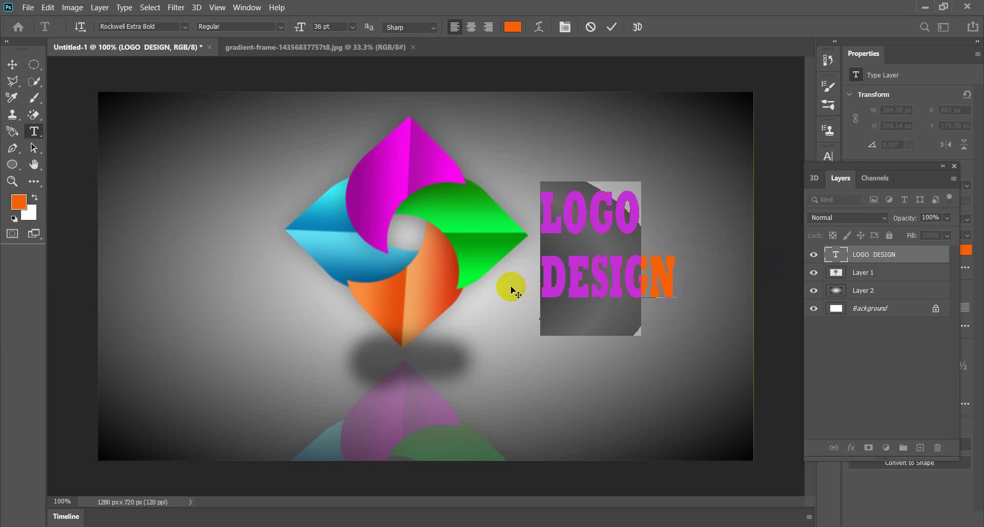
{"action": "key", "text": "BackSpace"}
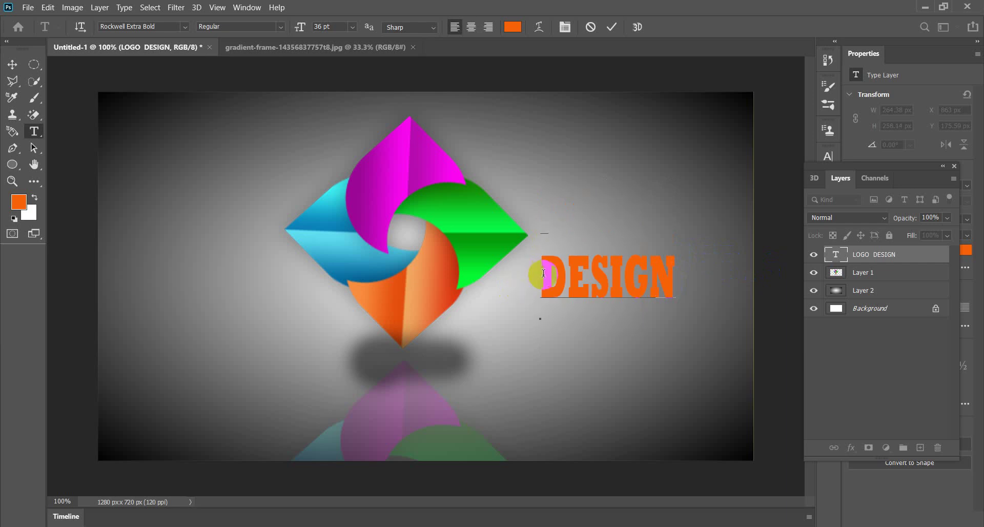
- Nudge the DESIGN text, then select the DESIGN layer and delete it with the trash icon
{"action": "left_click", "coordinate": [13, 65]}
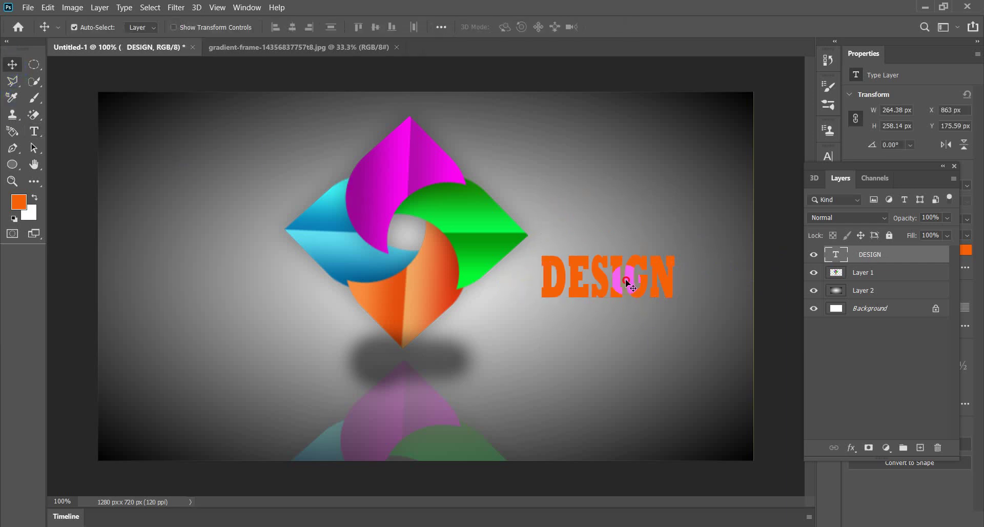
{"action": "left_click_drag", "start_coordinate": [629, 271], "coordinate": [623, 264]}
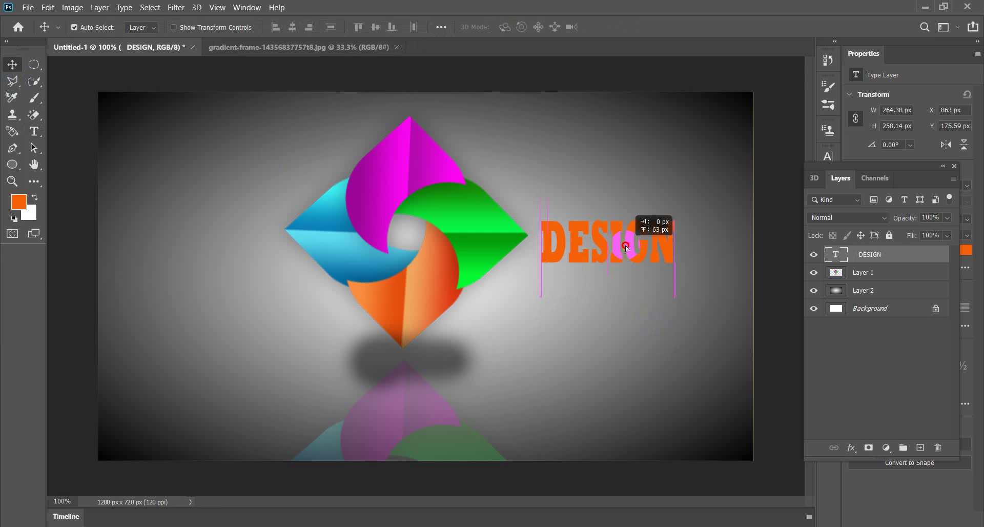
{"action": "left_click", "coordinate": [34, 132]}
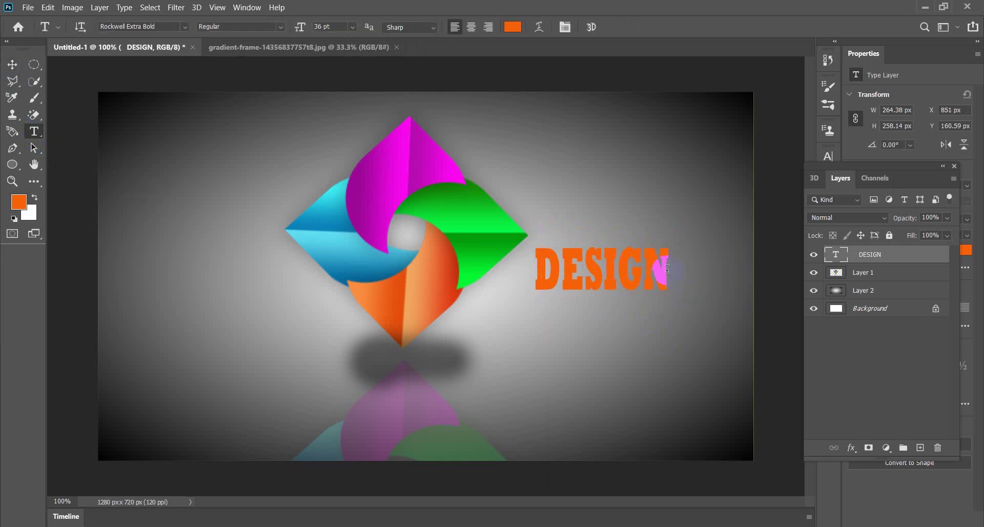
{"action": "left_click", "coordinate": [538, 276]}
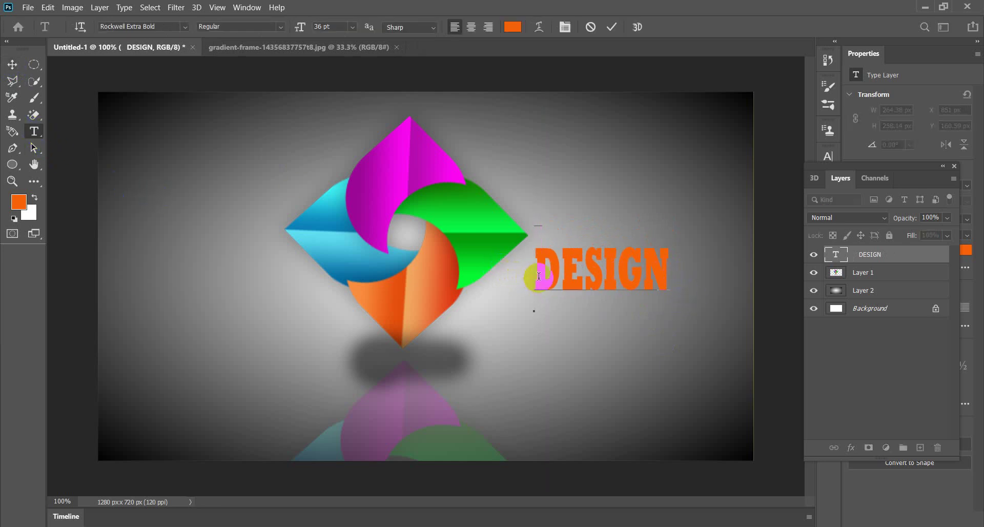
{"action": "left_click", "coordinate": [857, 259]}
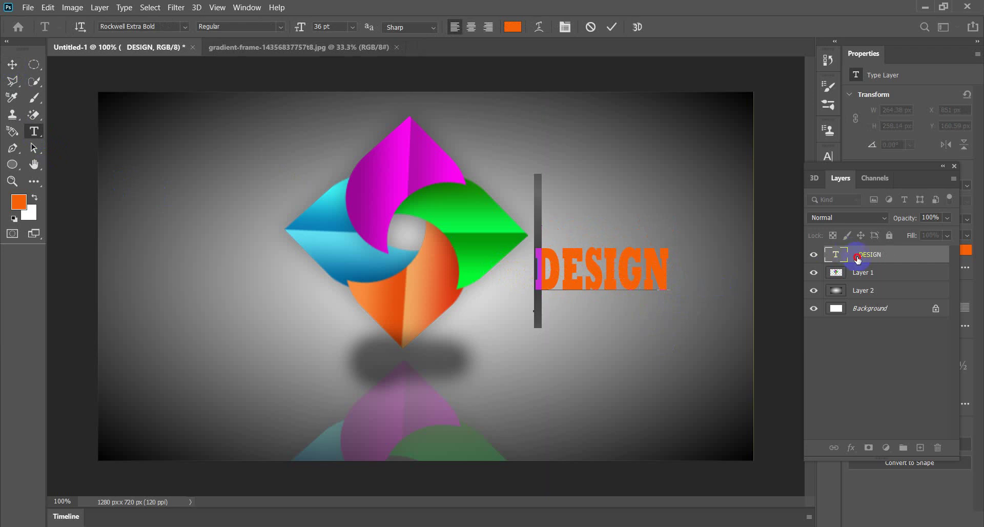
{"action": "left_click", "coordinate": [659, 262]}
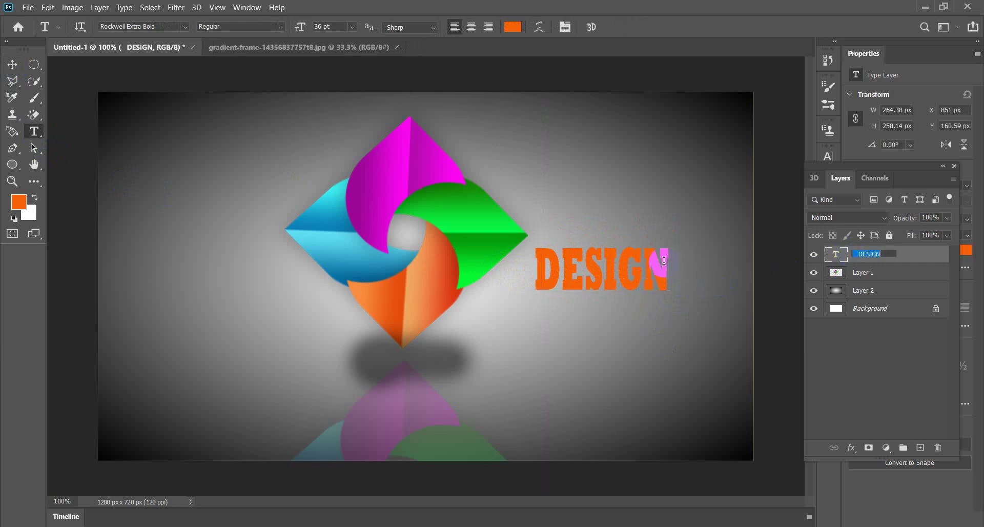
{"action": "left_click", "coordinate": [614, 259]}
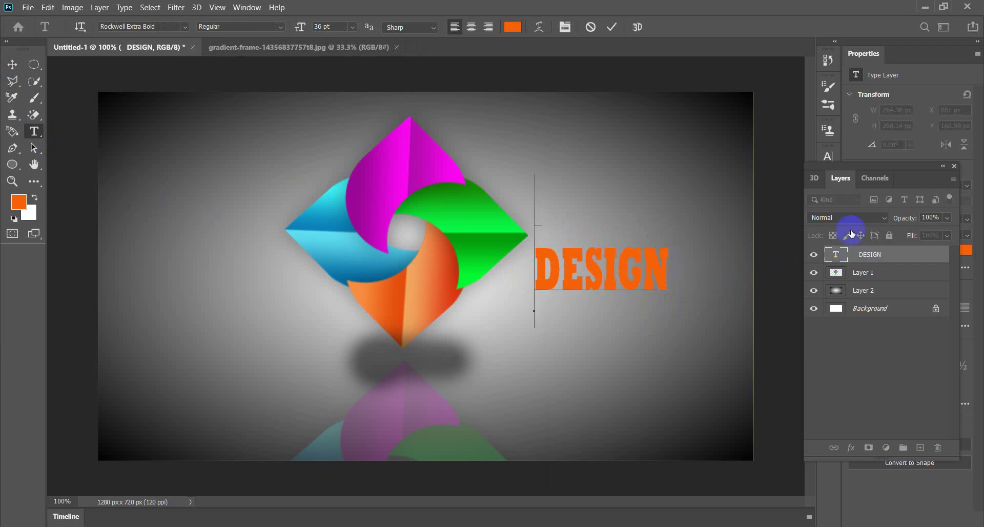
{"action": "left_click", "coordinate": [938, 449]}
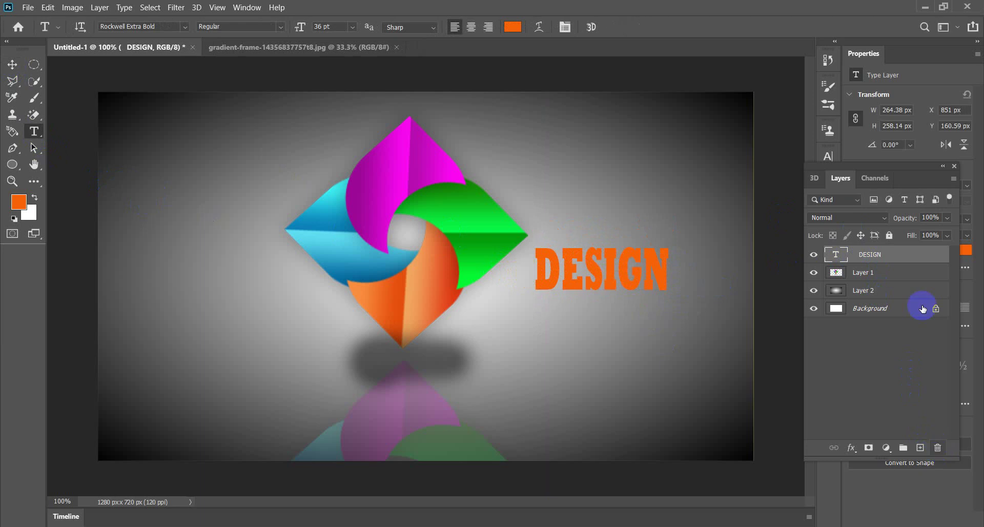
{"action": "left_click", "coordinate": [939, 448]}
- Confirm the DESIGN layer deletion and set the foreground to a lighter orange
{"action": "left_click", "coordinate": [463, 212]}
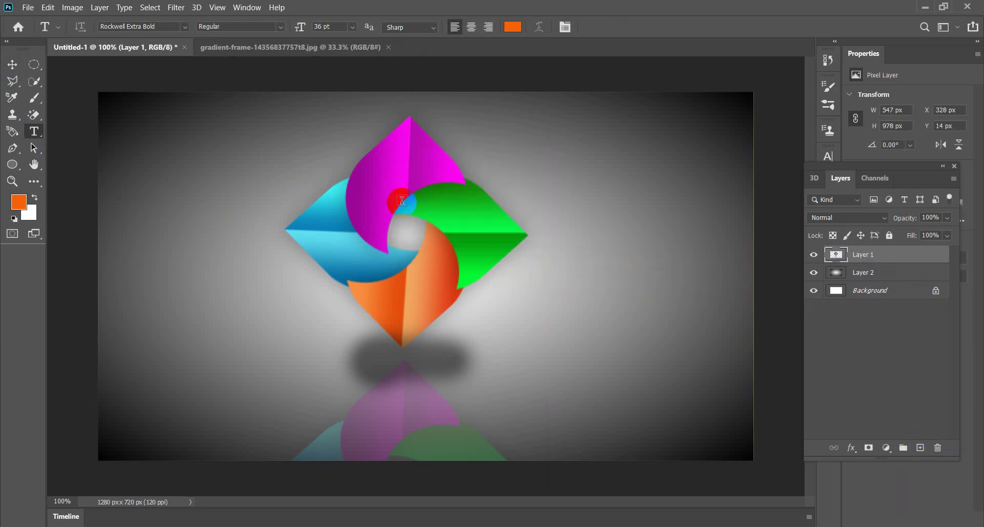
{"action": "left_click", "coordinate": [20, 201]}
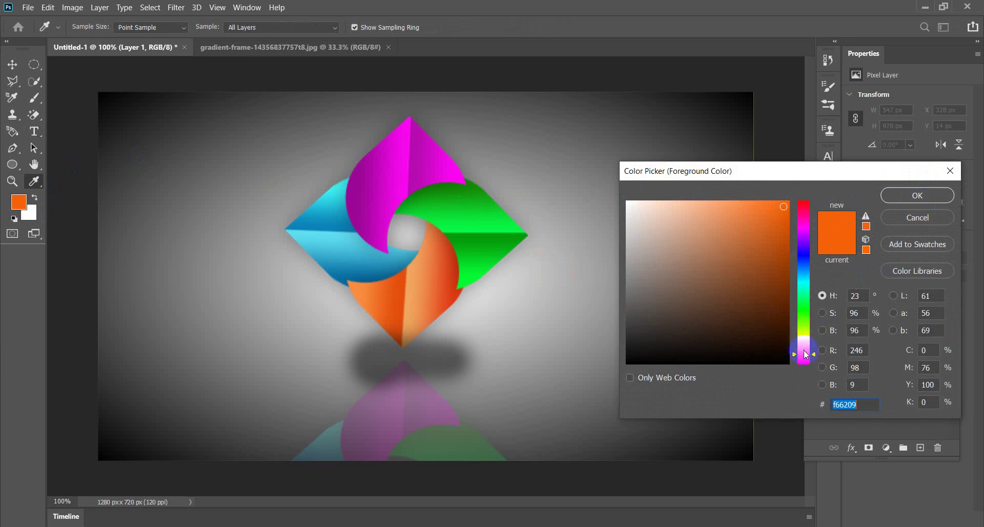
{"action": "left_click_drag", "start_coordinate": [805, 352], "coordinate": [805, 343]}
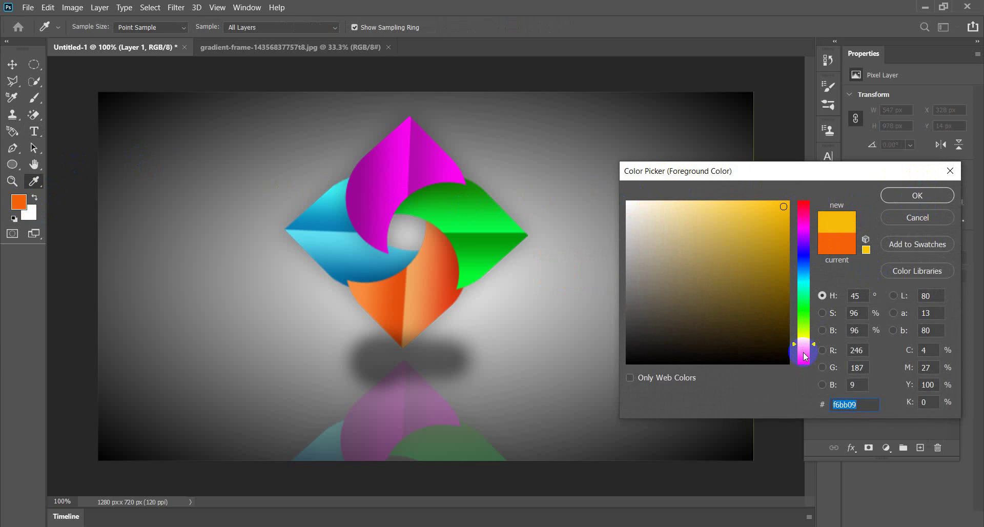
{"action": "left_click", "coordinate": [804, 352]}
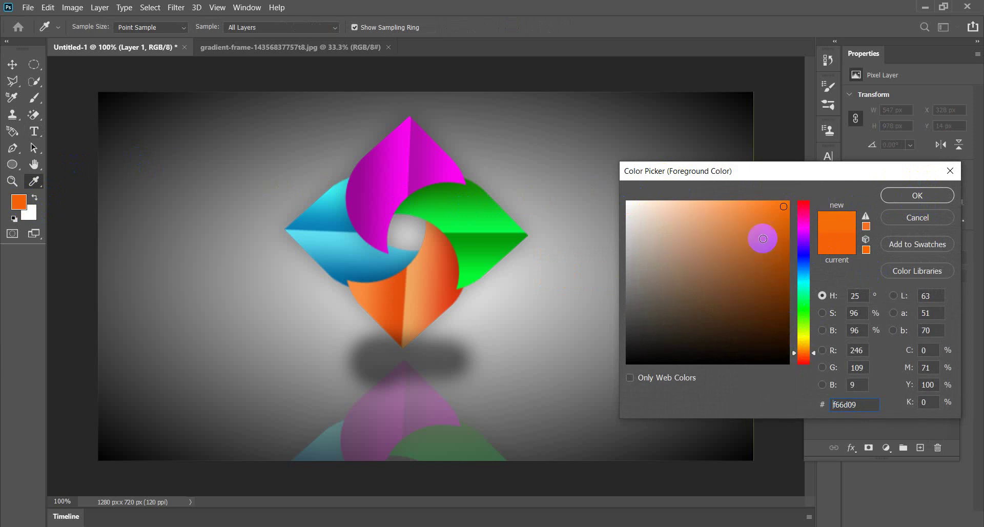
{"action": "left_click", "coordinate": [760, 203]}
{"action": "left_click", "coordinate": [910, 197]}
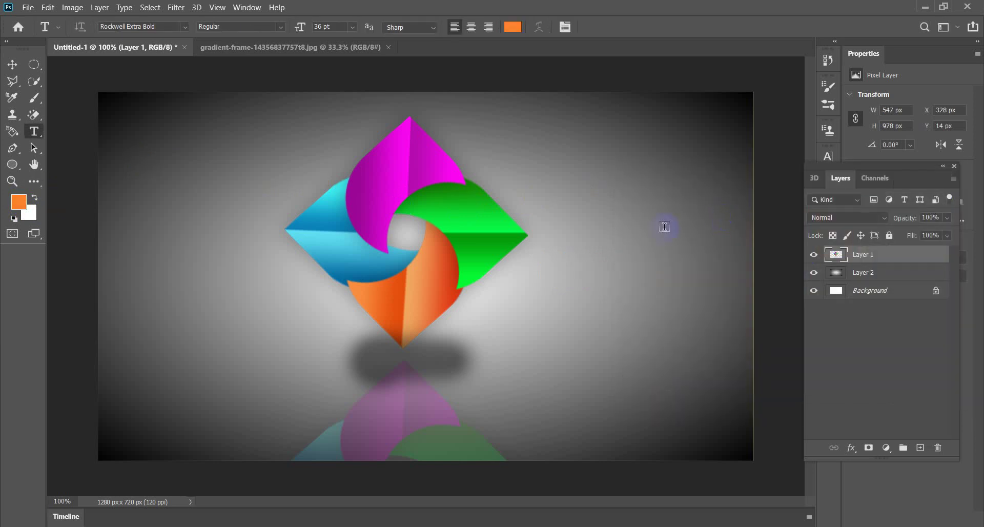
- Type LOGO and move it down-left beside the pinwheel diamond
{"action": "left_click", "coordinate": [599, 241]}
{"action": "type", "text": "L"}
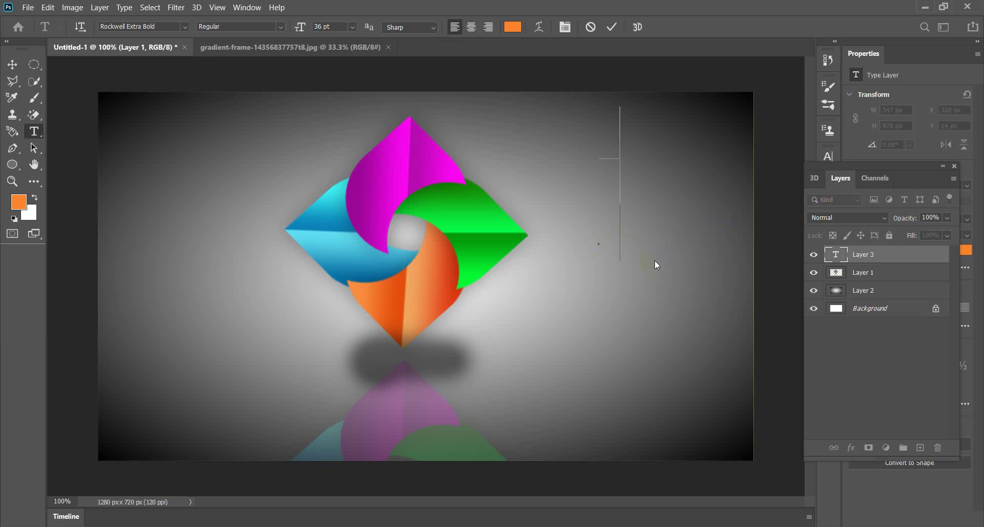
{"action": "type", "text": "OGO"}
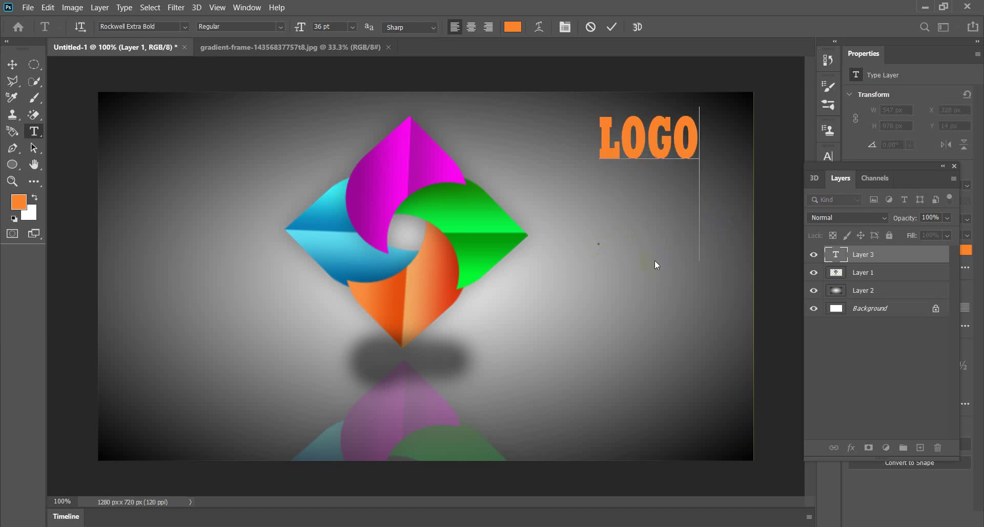
{"action": "left_click", "coordinate": [239, 131]}
{"action": "left_click", "coordinate": [12, 65]}
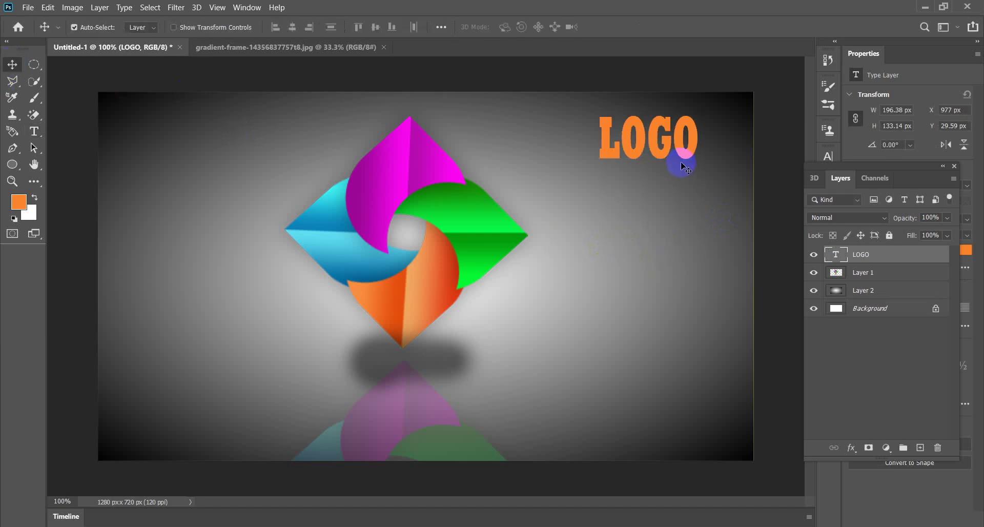
{"action": "left_click_drag", "start_coordinate": [642, 155], "coordinate": [590, 219]}
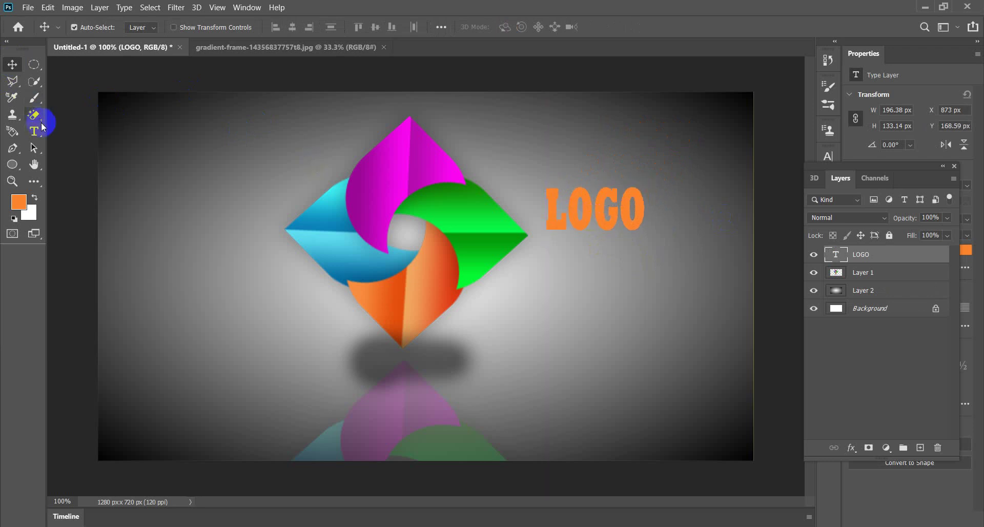
- Set the foreground to near-white #f6f6f6, pick the Horizontal Type Tool, and select Layer 2
{"action": "left_click", "coordinate": [15, 201]}
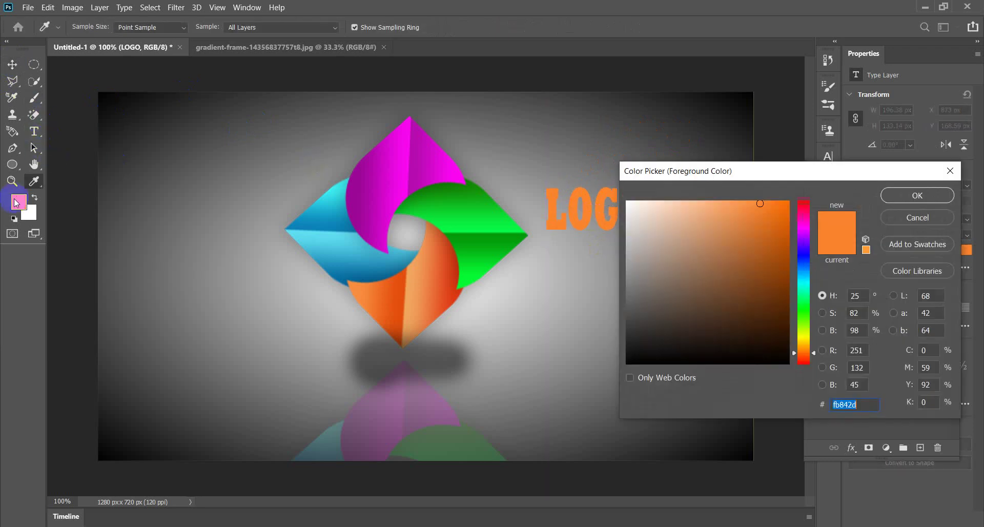
{"action": "left_click", "coordinate": [626, 206]}
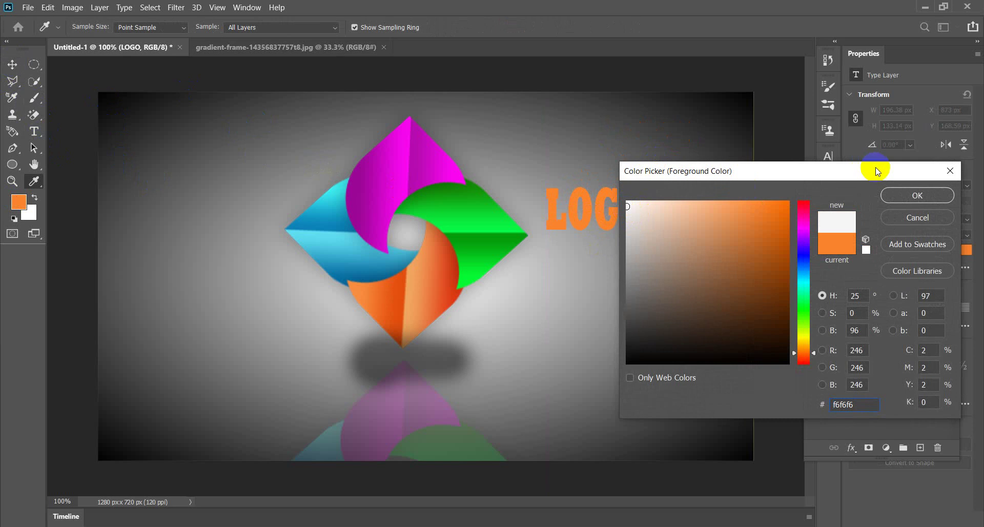
{"action": "left_click", "coordinate": [886, 195]}
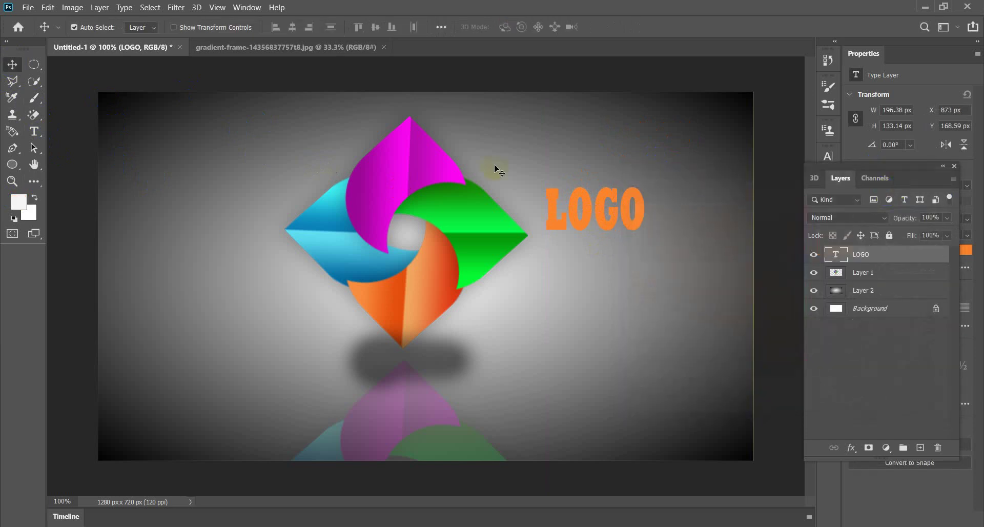
{"action": "left_click", "coordinate": [34, 132]}
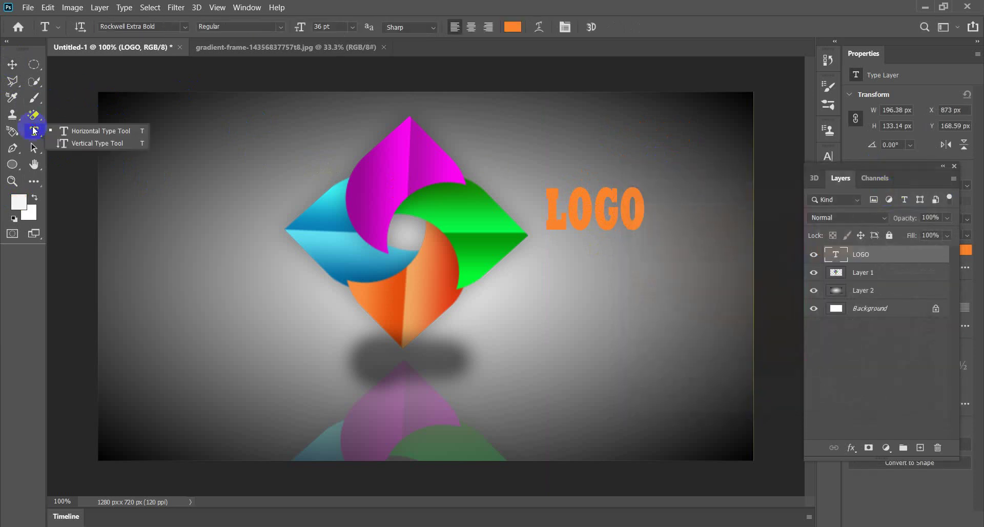
{"action": "left_click", "coordinate": [121, 130]}
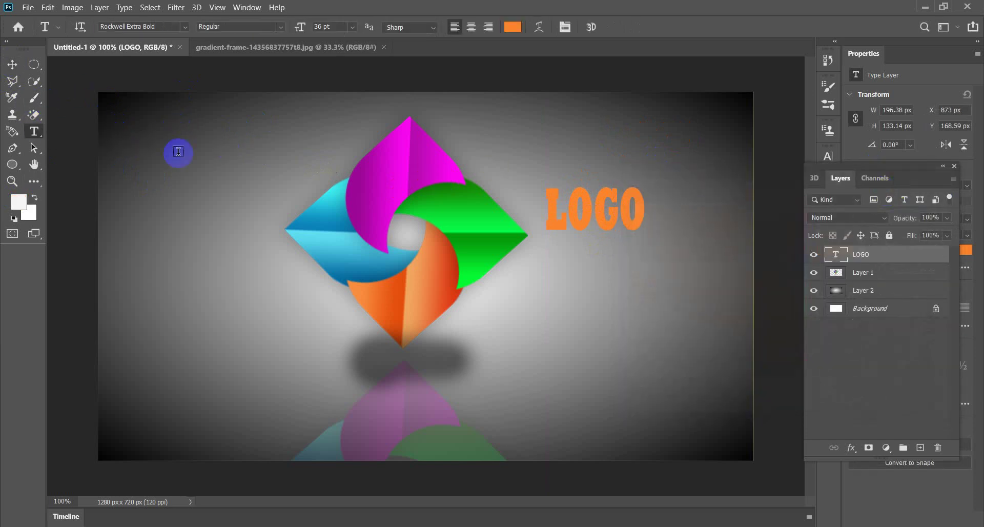
{"action": "right_click", "coordinate": [550, 281]}
{"action": "left_click", "coordinate": [548, 260]}
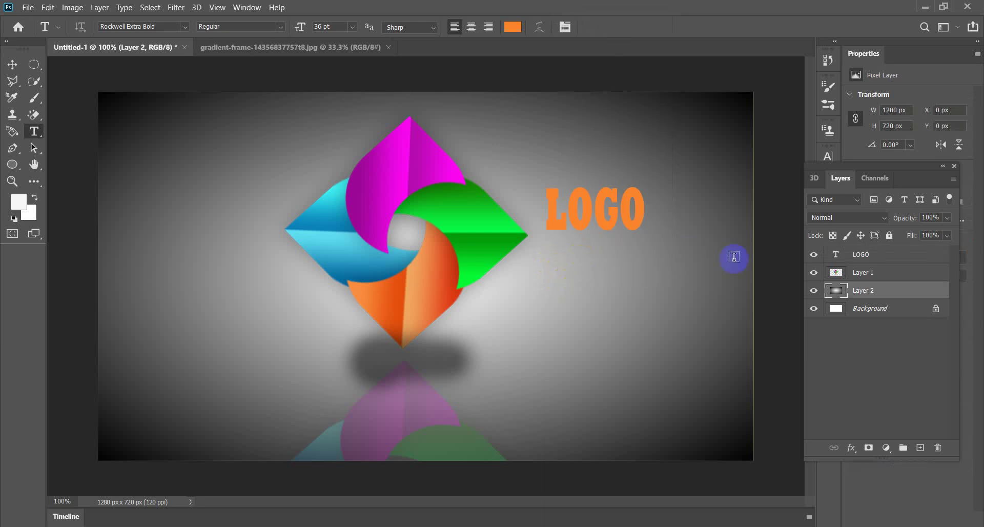
- Type DESIGN above LOGO beside the diamond and fill it white
{"action": "left_click", "coordinate": [559, 274]}
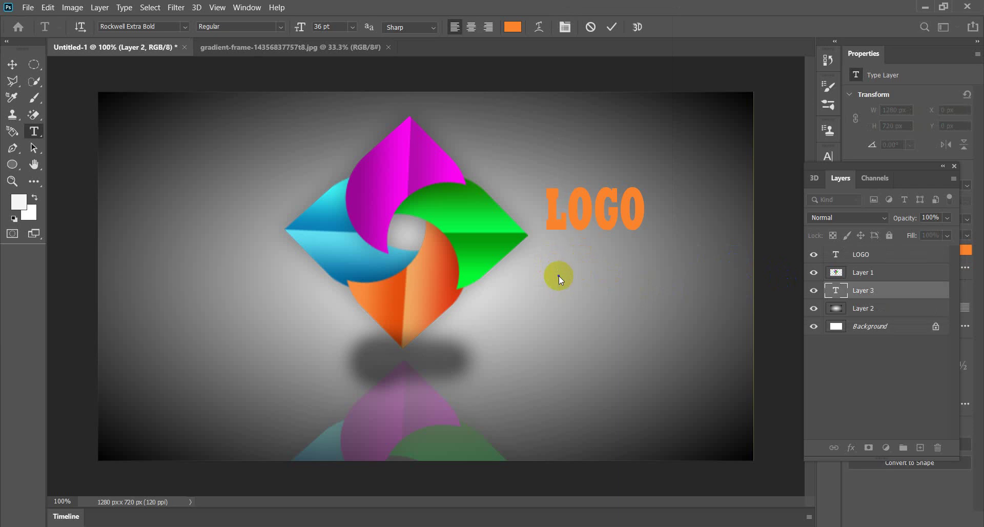
{"action": "type", "text": "DE"}
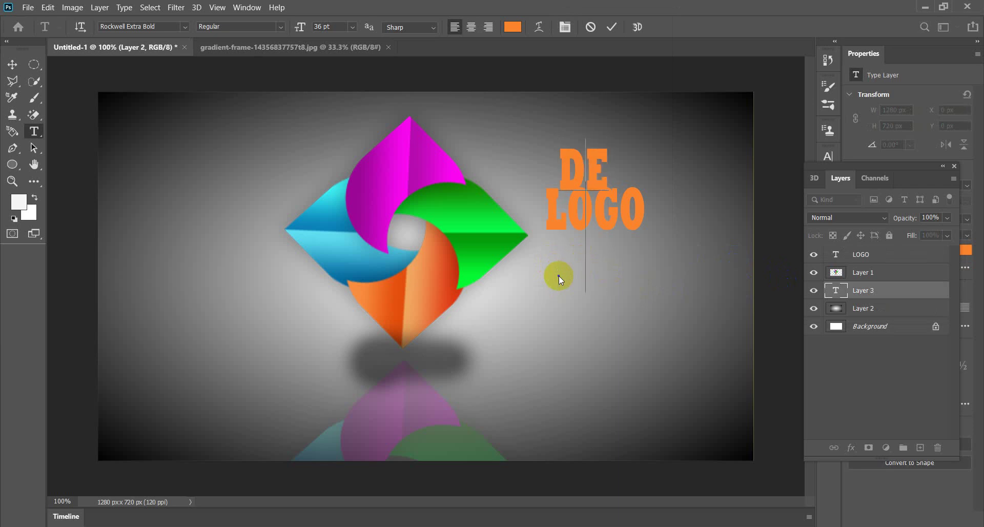
{"action": "key", "text": "BackSpace"}
{"action": "key", "text": "BackSpace"}
{"action": "type", "text": "D"}
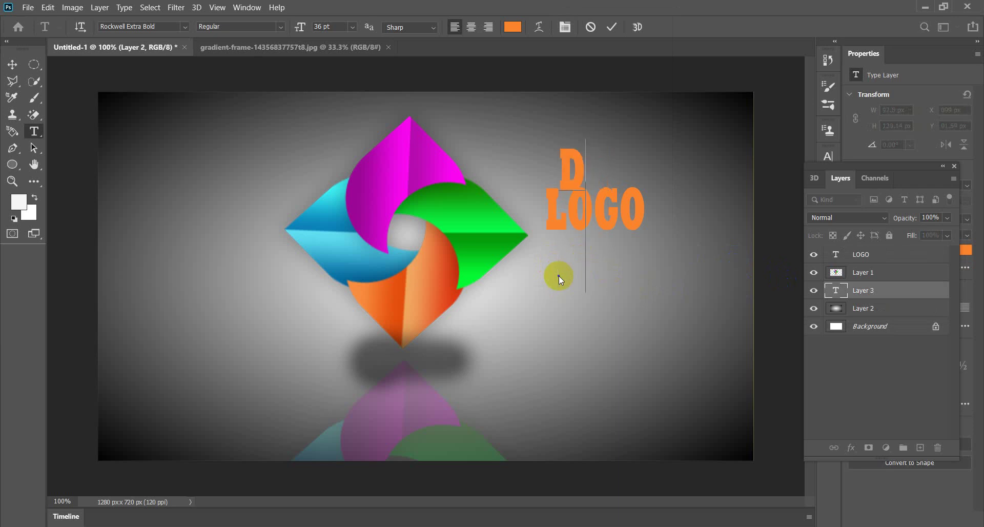
{"action": "type", "text": "ESIGN"}
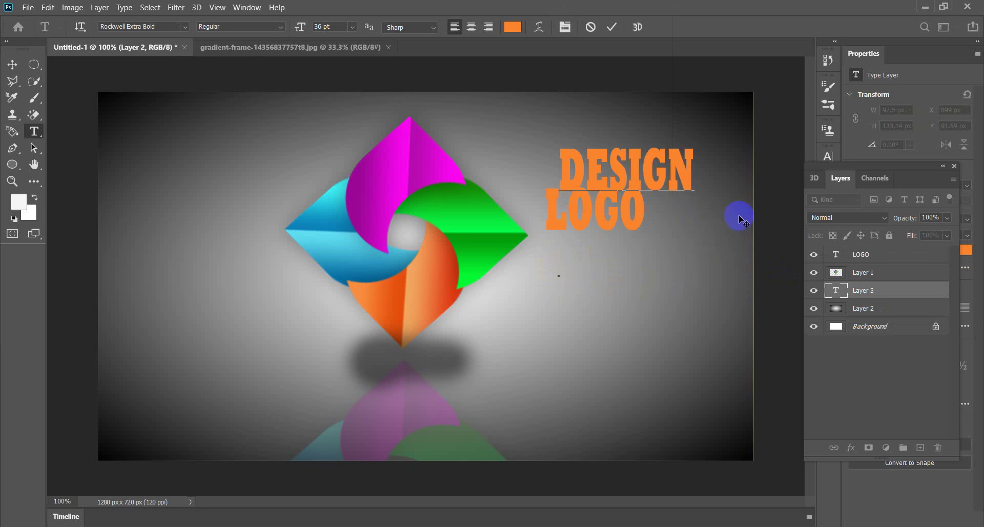
{"action": "left_click", "coordinate": [677, 175]}
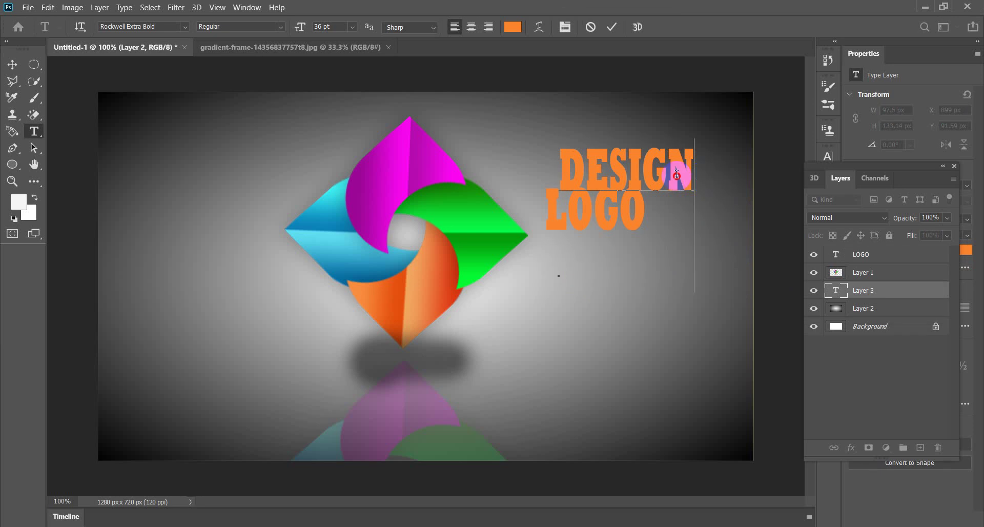
{"action": "left_click_drag", "start_coordinate": [677, 174], "coordinate": [547, 105]}
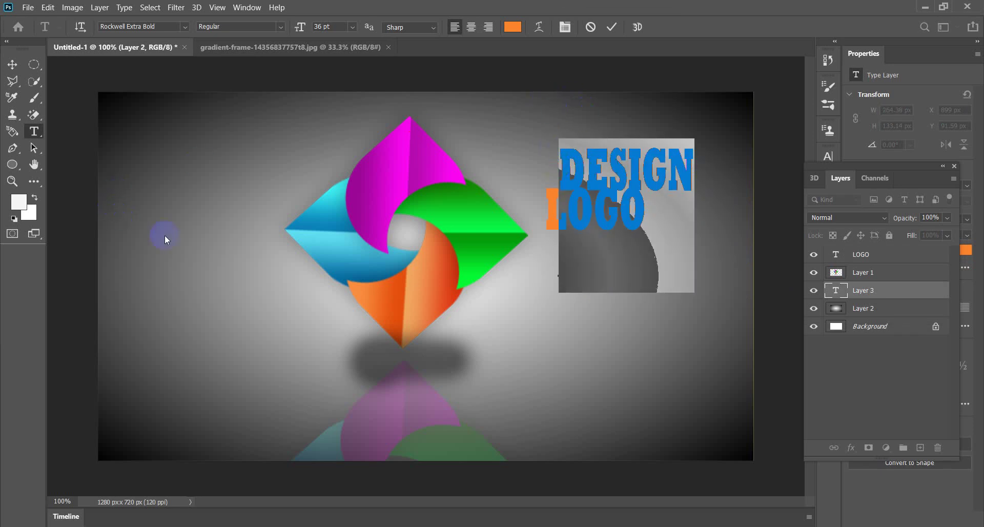
{"action": "key", "text": "alt+BackSpace"}
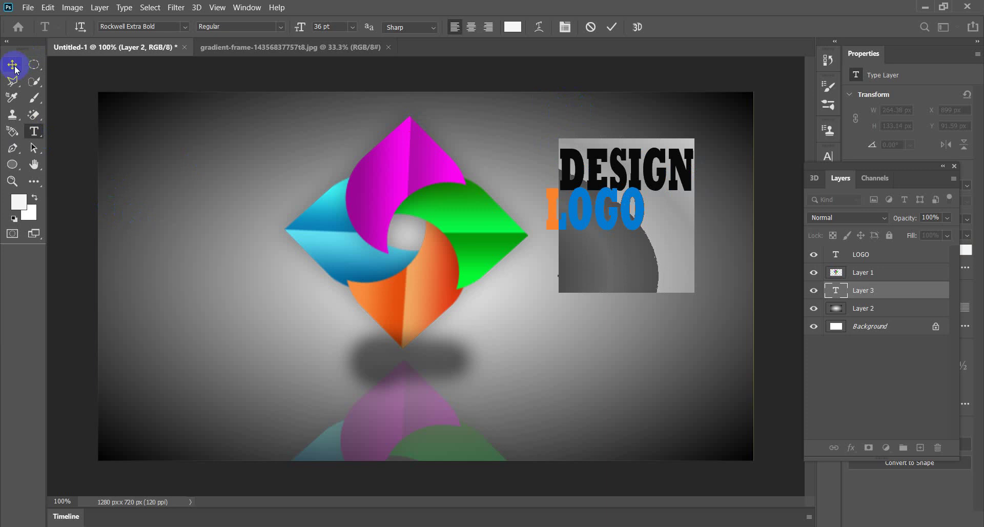
{"action": "left_click", "coordinate": [12, 64]}
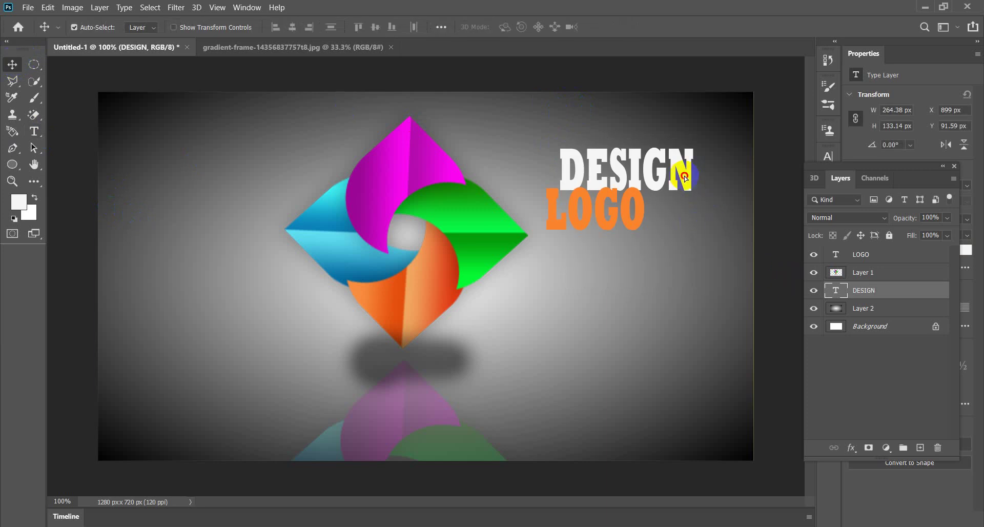
- Move DESIGN below LOGO and resize the LOGO text to 48 pt
{"action": "left_click_drag", "start_coordinate": [685, 177], "coordinate": [653, 275]}
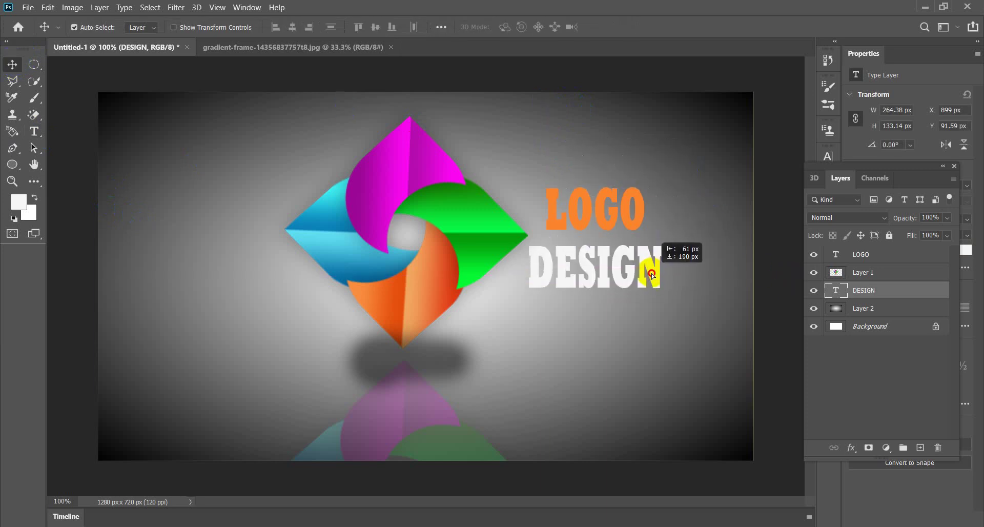
{"action": "left_click", "coordinate": [33, 134]}
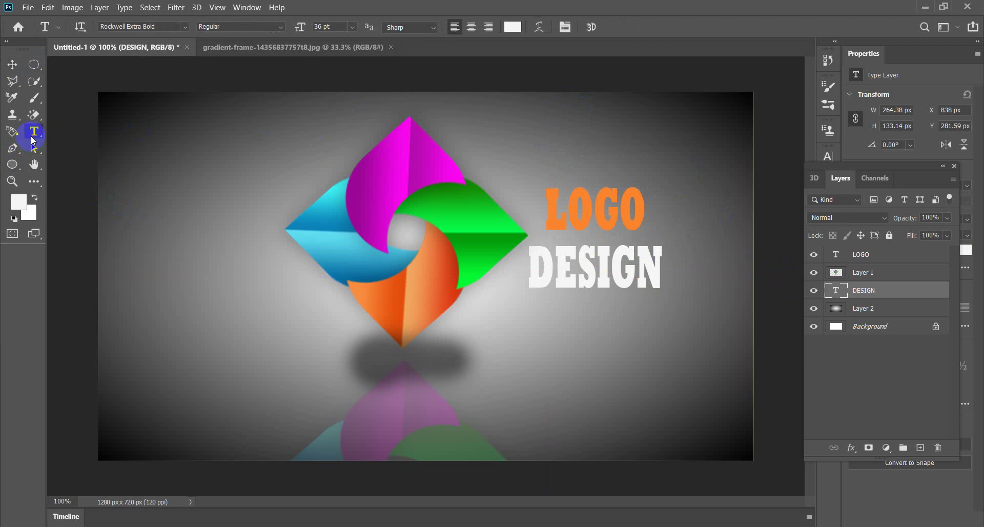
{"action": "left_click", "coordinate": [863, 256]}
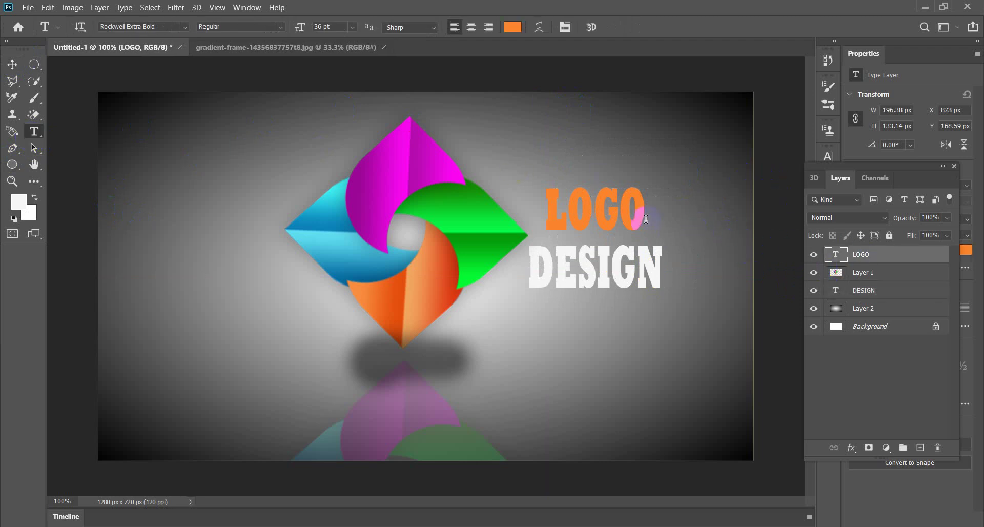
{"action": "left_click_drag", "start_coordinate": [645, 215], "coordinate": [544, 313]}
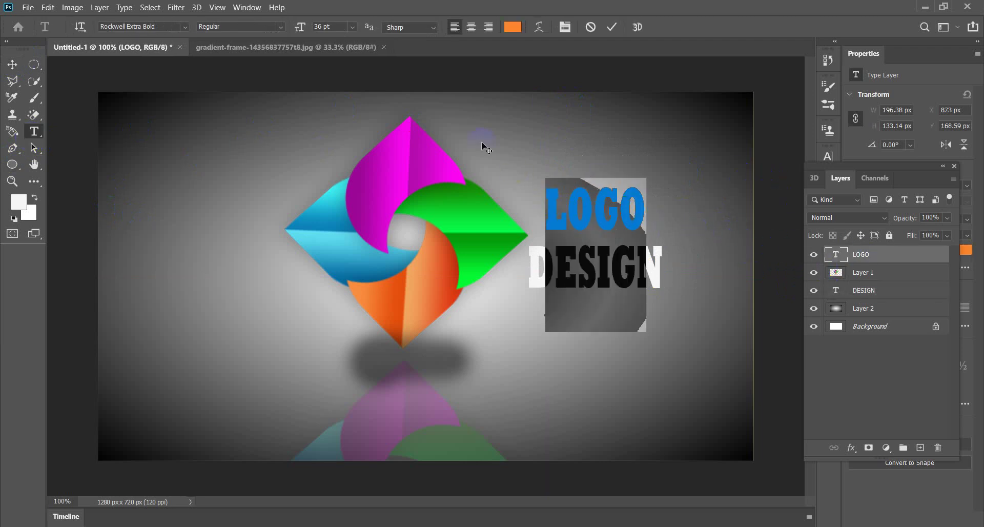
{"action": "left_click", "coordinate": [352, 27]}
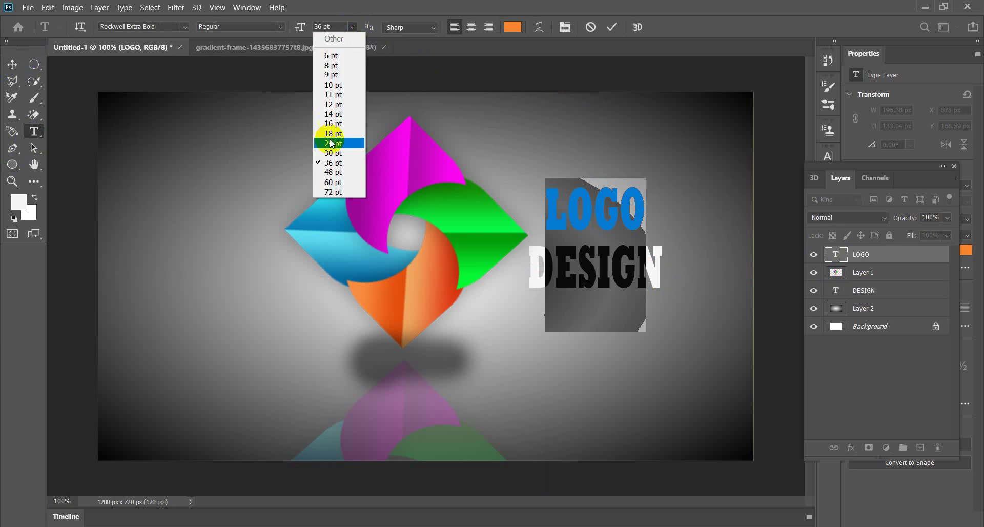
{"action": "left_click", "coordinate": [331, 172]}
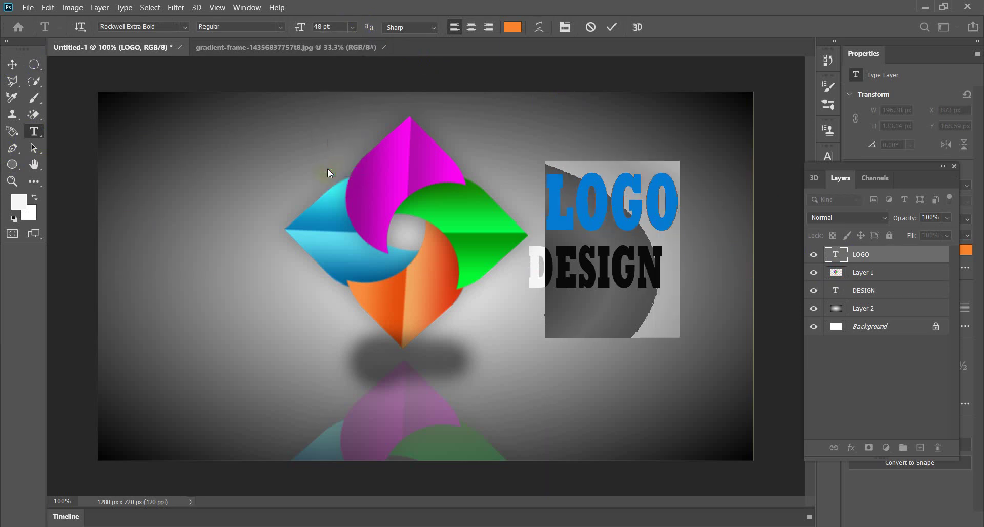
{"action": "left_click", "coordinate": [12, 65]}
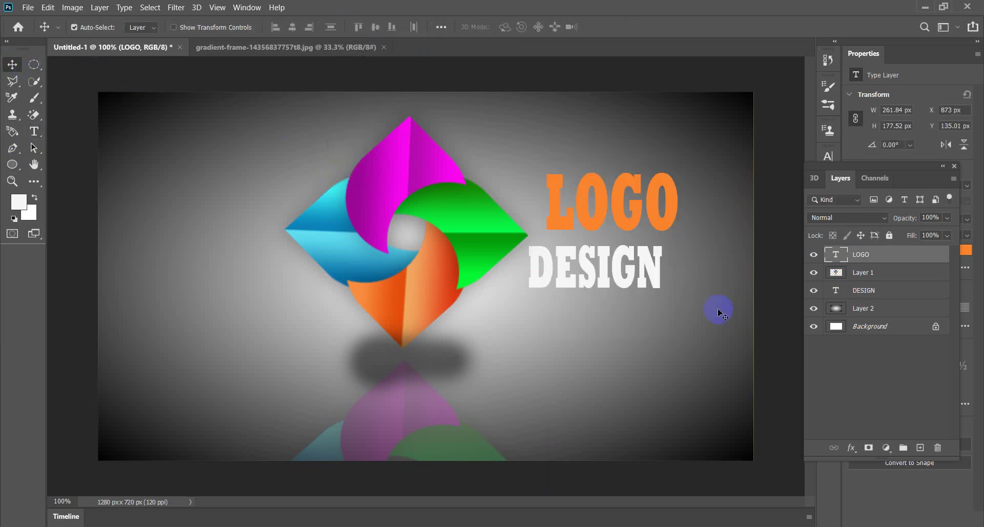
- Nudge DESIGN and LOGO so their left edges line up, LOGO stacked over DESIGN
{"action": "left_click_drag", "start_coordinate": [657, 283], "coordinate": [676, 287]}
{"action": "left_click_drag", "start_coordinate": [609, 216], "coordinate": [600, 230]}
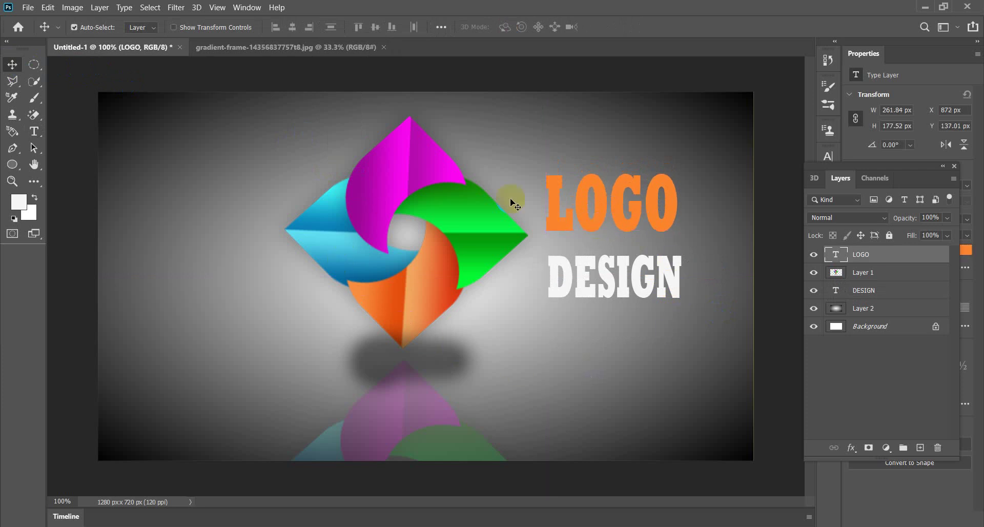
{"action": "left_click", "coordinate": [630, 227]}
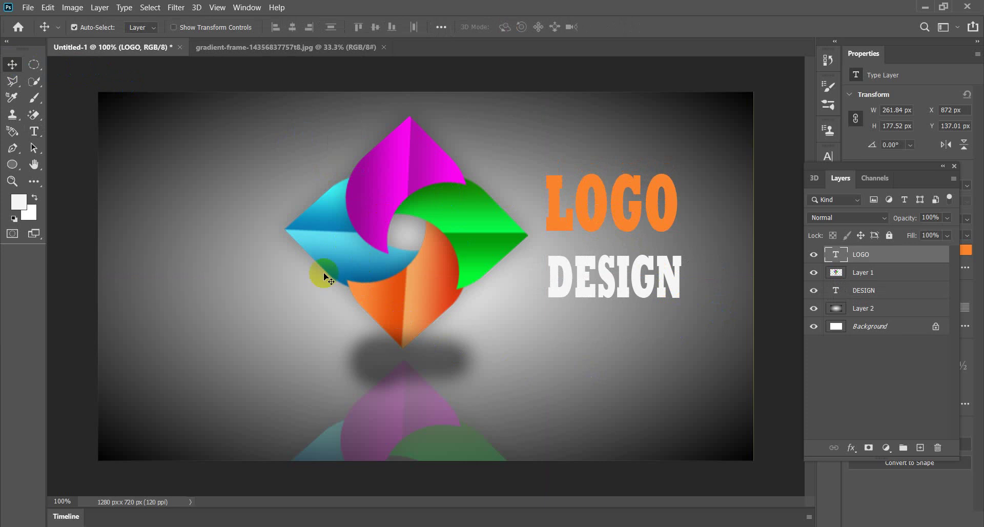